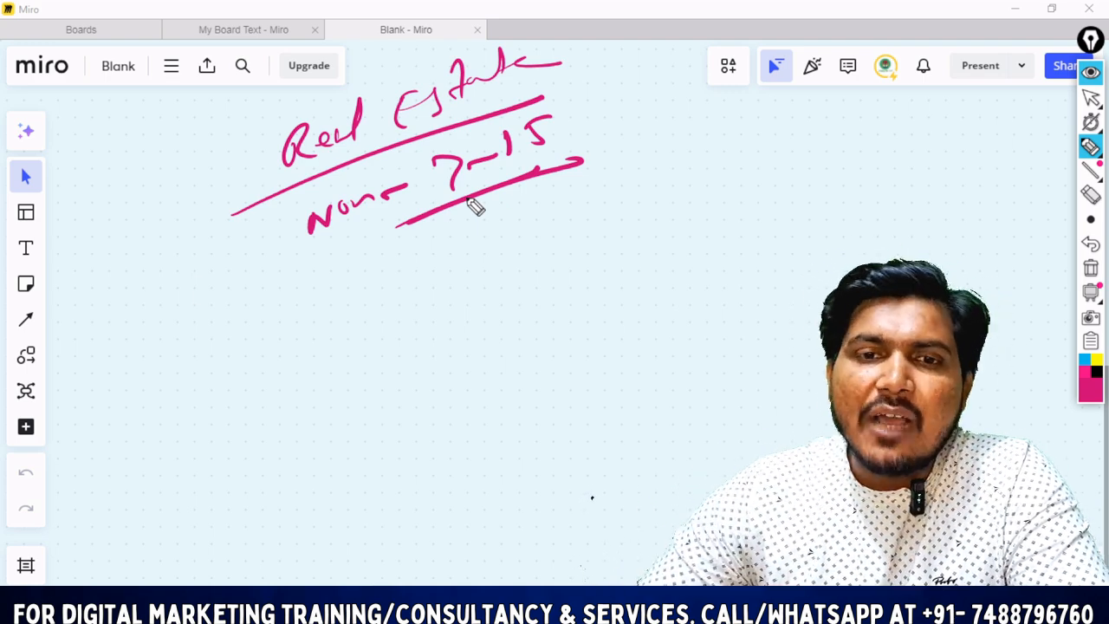
- Handwrite "Skippable" below the "Non- 7-15" line and underline it with a long stroke
mouse_move(322, 295)
left_mouse_down()
mouse_move(337, 312)
mouse_move(384, 300)
mouse_move(502, 215)
mouse_move(554, 220)
left_mouse_up()
left_click_drag(212, 390, 526, 268)
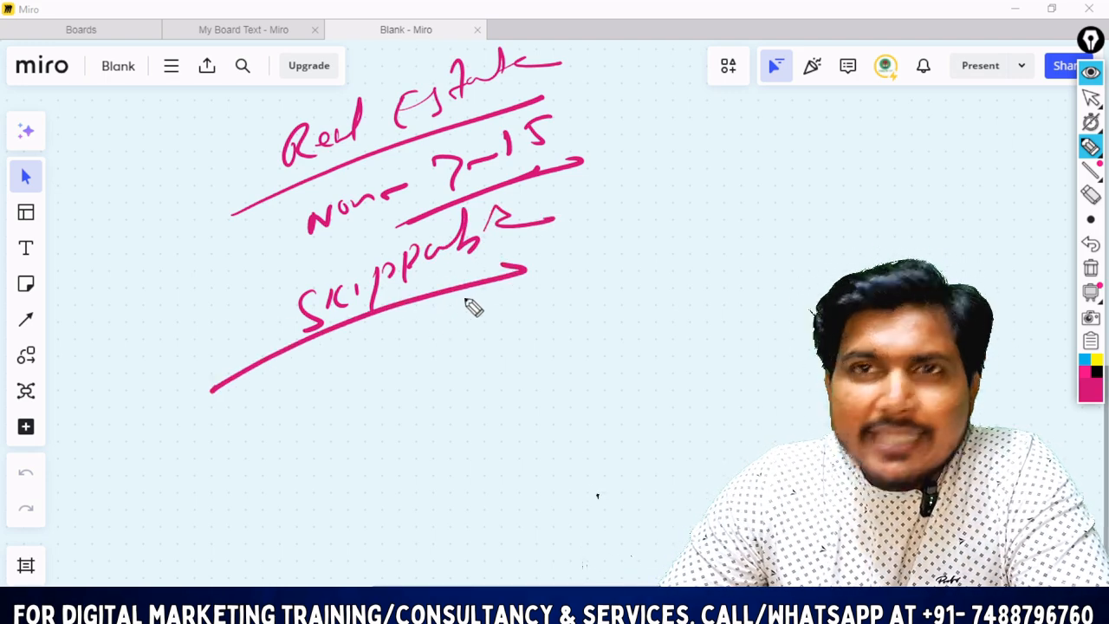
- Erase the handwritten "Non- 7-15" and "Skippable" notes with their underlines, keeping the underlined "Real Estate" heading
mouse_move(1089, 295)
left_click(1090, 195)
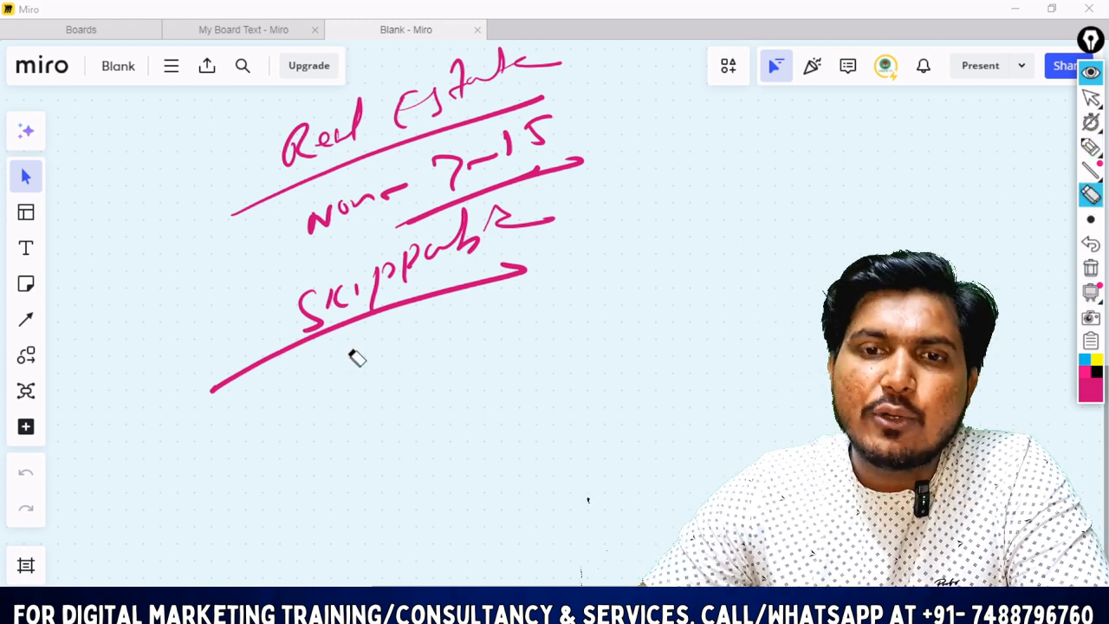
mouse_move(354, 354)
left_mouse_down()
mouse_move(283, 250)
mouse_move(584, 146)
mouse_move(324, 289)
mouse_move(626, 190)
left_mouse_up()
left_click(1089, 100)
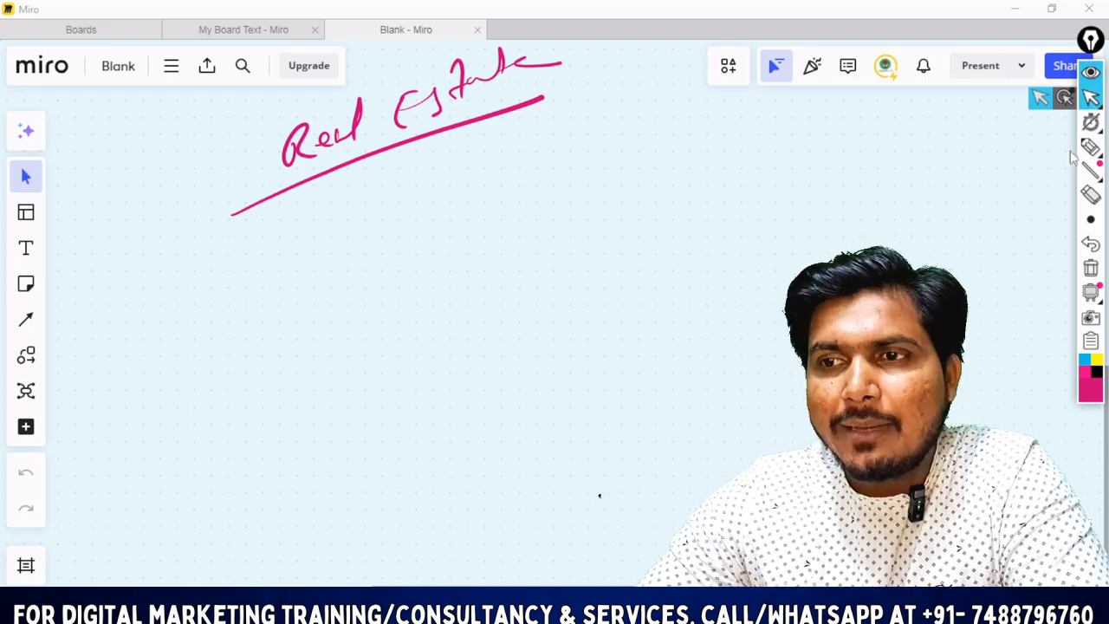
- Draw a freehand box below the "Real Estate" heading with the pen and write "V" inside it
left_click(1089, 146)
mouse_move(325, 224)
left_mouse_down()
mouse_move(322, 260)
mouse_move(399, 210)
mouse_move(417, 263)
left_mouse_up()
left_click_drag(321, 283, 419, 265)
left_click_drag(353, 246, 368, 235)
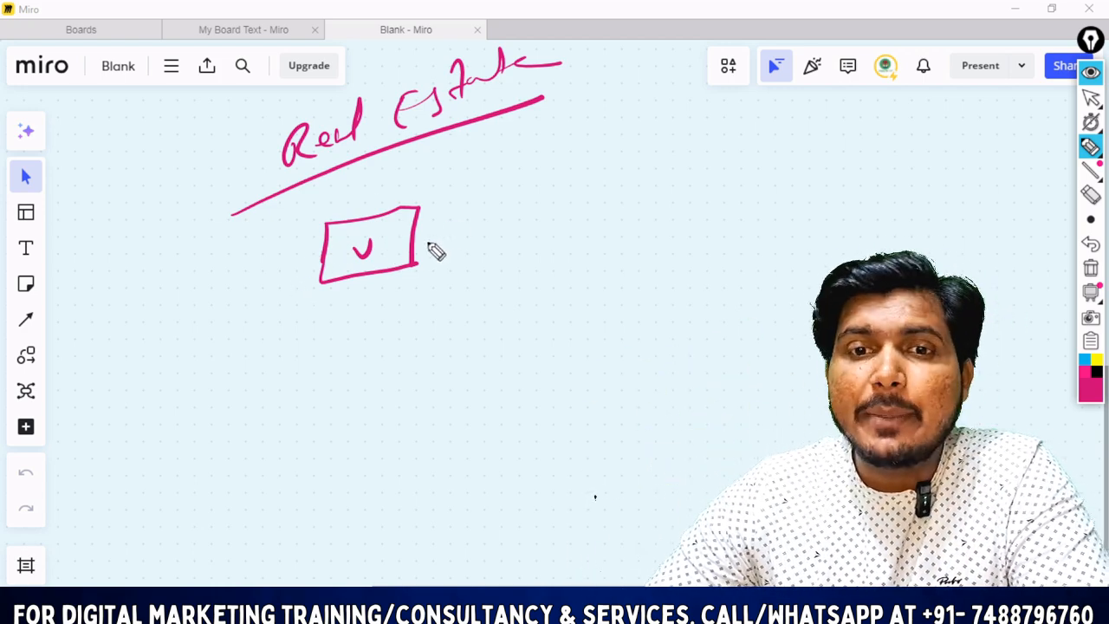
- Draw two branches from the box labelled "View" and "Skip", and complete the box's label as "V1"
left_click_drag(417, 227, 573, 162)
left_click(523, 171)
left_click_drag(416, 260, 462, 292)
mouse_move(506, 259)
left_mouse_down()
mouse_move(490, 288)
mouse_move(513, 279)
left_mouse_up()
left_click_drag(526, 262, 539, 282)
left_click_drag(561, 257, 560, 284)
mouse_move(556, 254)
left_mouse_down()
mouse_move(573, 252)
mouse_move(563, 265)
left_mouse_up()
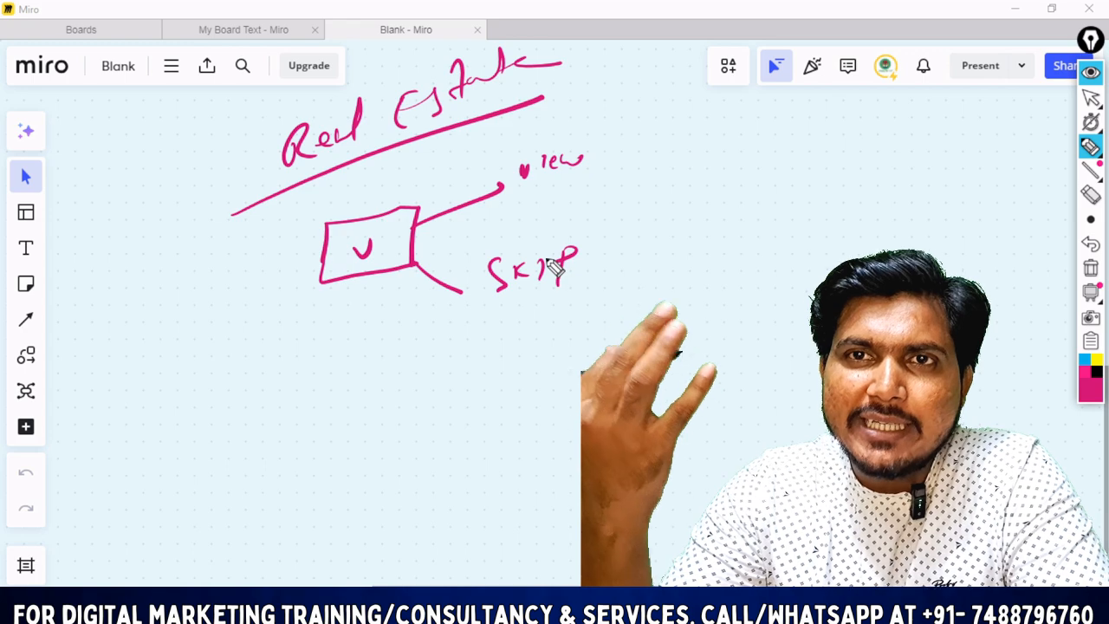
left_click_drag(383, 241, 385, 257)
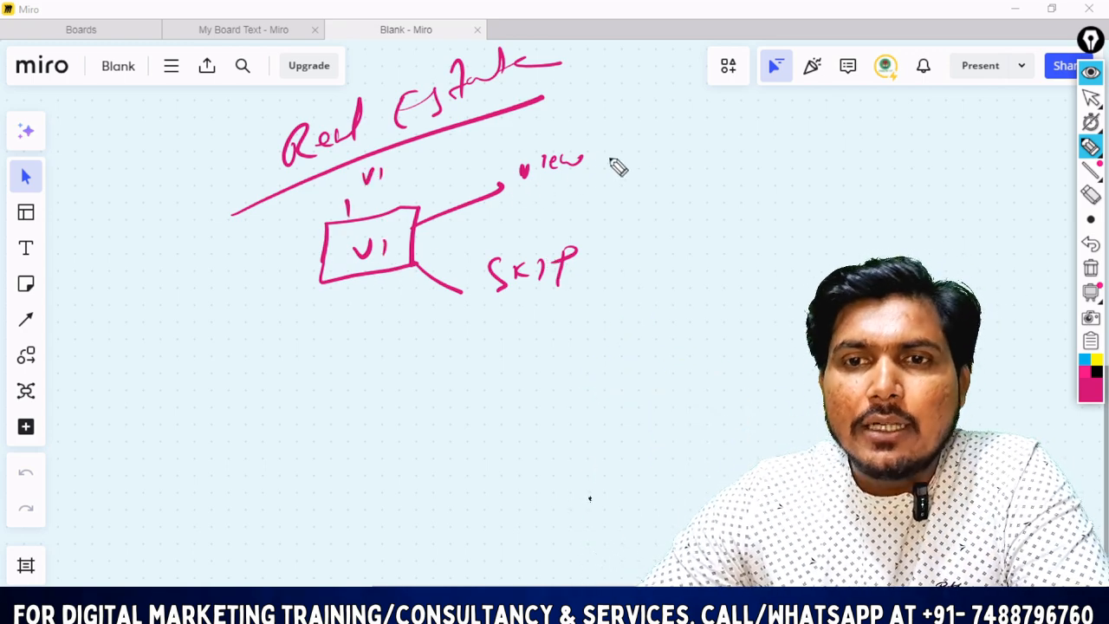
- Draw a box beside "View" and one beside "Skip", add a small arrow under V1, and label the Skip box "V2"
mouse_move(609, 169)
left_mouse_down()
mouse_move(703, 106)
mouse_move(742, 134)
left_mouse_up()
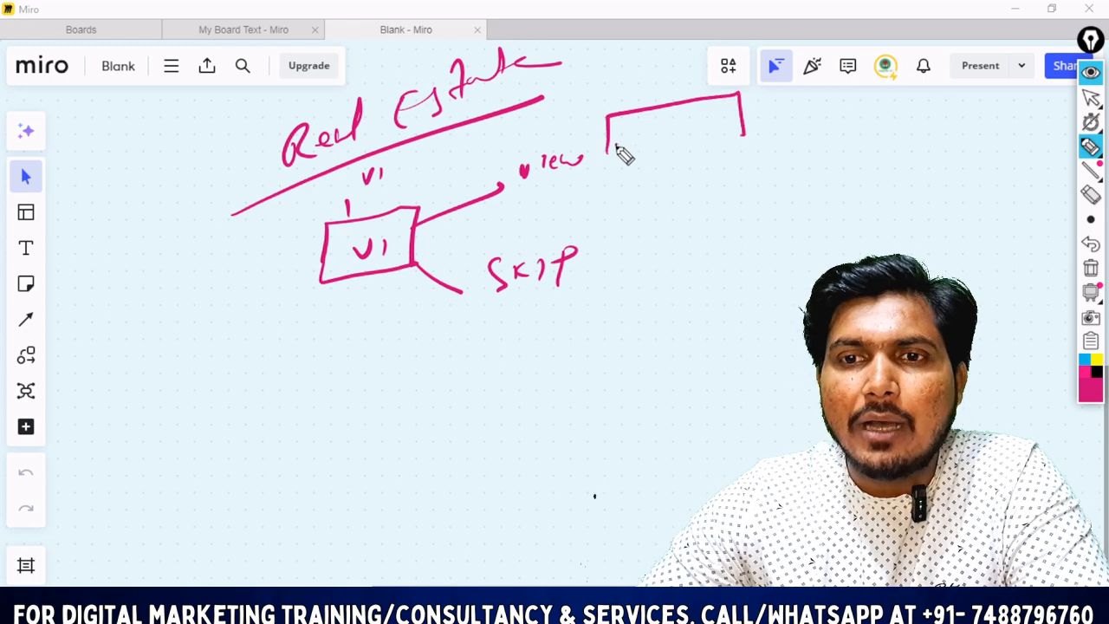
mouse_move(612, 141)
left_mouse_down()
mouse_move(741, 147)
mouse_move(744, 125)
left_mouse_up()
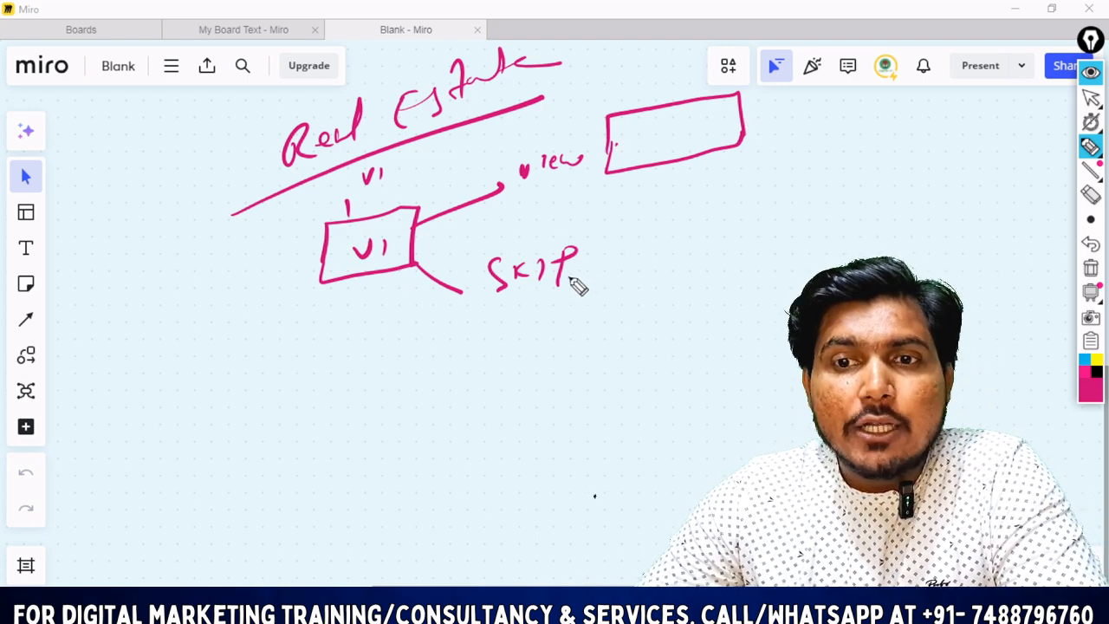
mouse_move(630, 242)
left_mouse_down()
mouse_move(629, 290)
mouse_move(708, 230)
mouse_move(743, 284)
left_mouse_up()
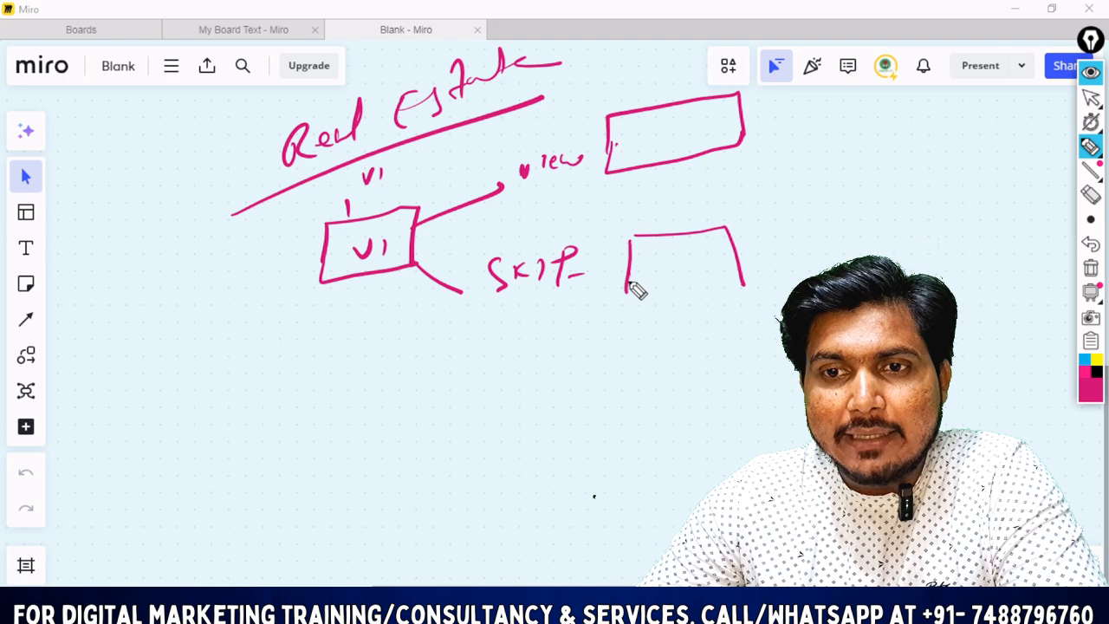
left_click_drag(633, 289, 752, 296)
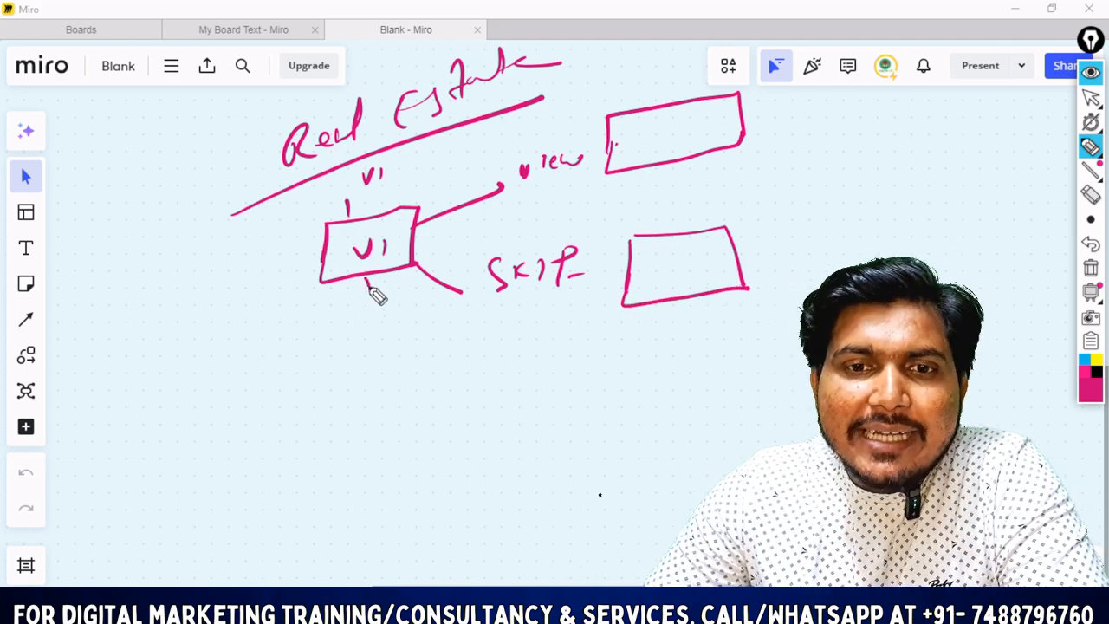
left_click_drag(366, 283, 375, 292)
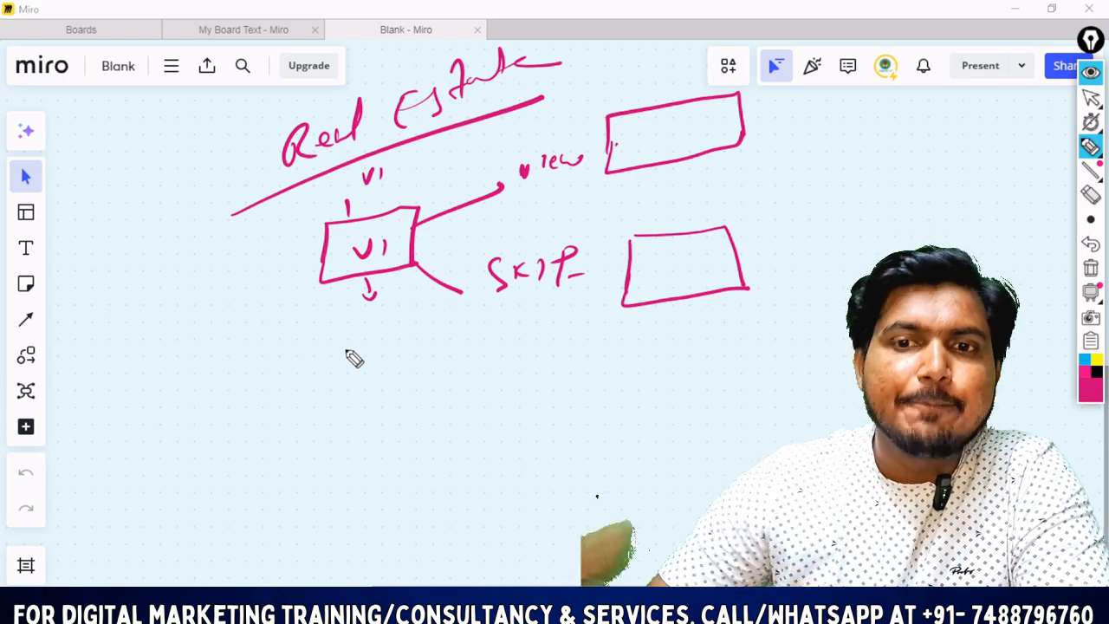
left_click_drag(659, 267, 735, 273)
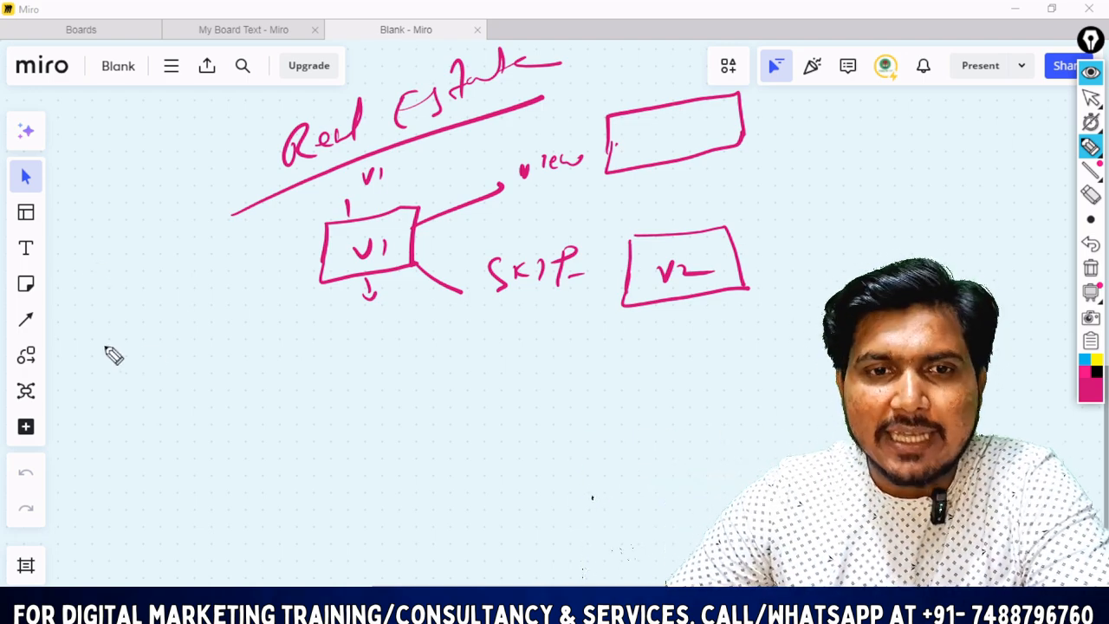
- Sketch an inverted-triangle funnel beside the V1 box, divide off its upper section and label that section "TOP"
mouse_move(92, 282)
left_mouse_down()
mouse_move(281, 257)
mouse_move(214, 465)
left_mouse_up()
mouse_move(90, 284)
left_mouse_down()
mouse_move(189, 400)
mouse_move(215, 466)
left_mouse_up()
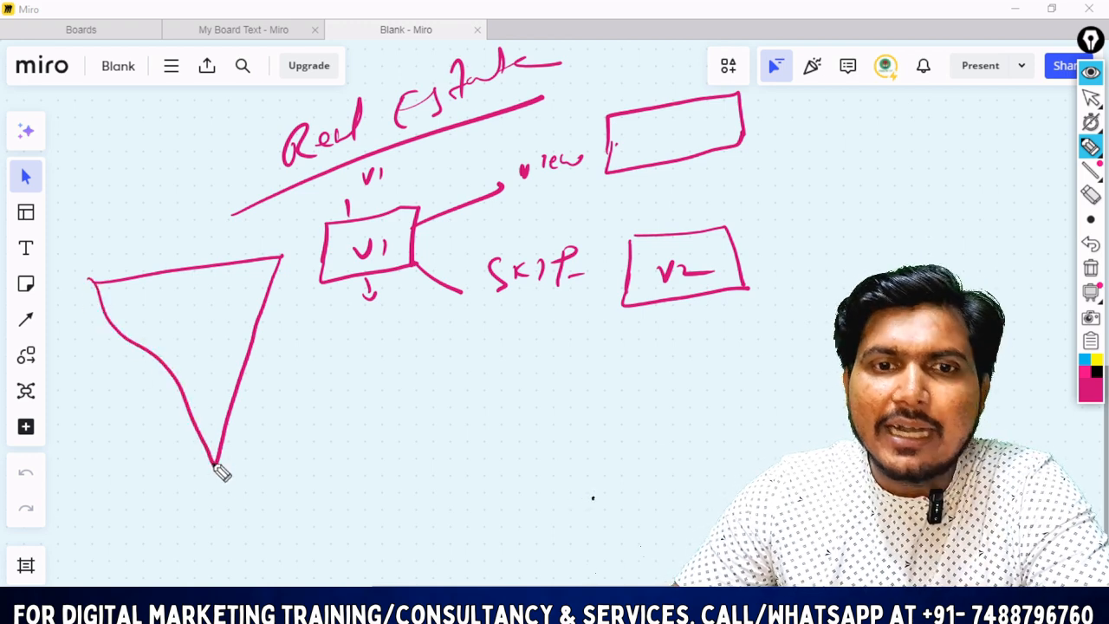
left_click_drag(83, 332, 290, 293)
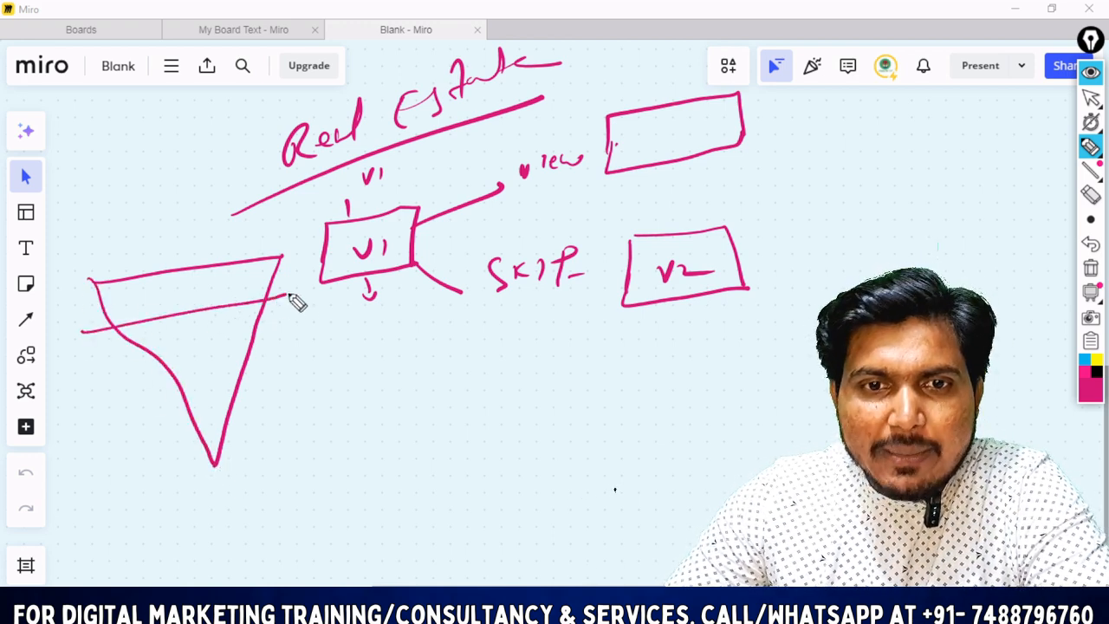
mouse_move(161, 287)
left_mouse_down()
mouse_move(150, 302)
mouse_move(174, 282)
mouse_move(178, 292)
mouse_move(196, 282)
left_mouse_up()
right_click(165, 292)
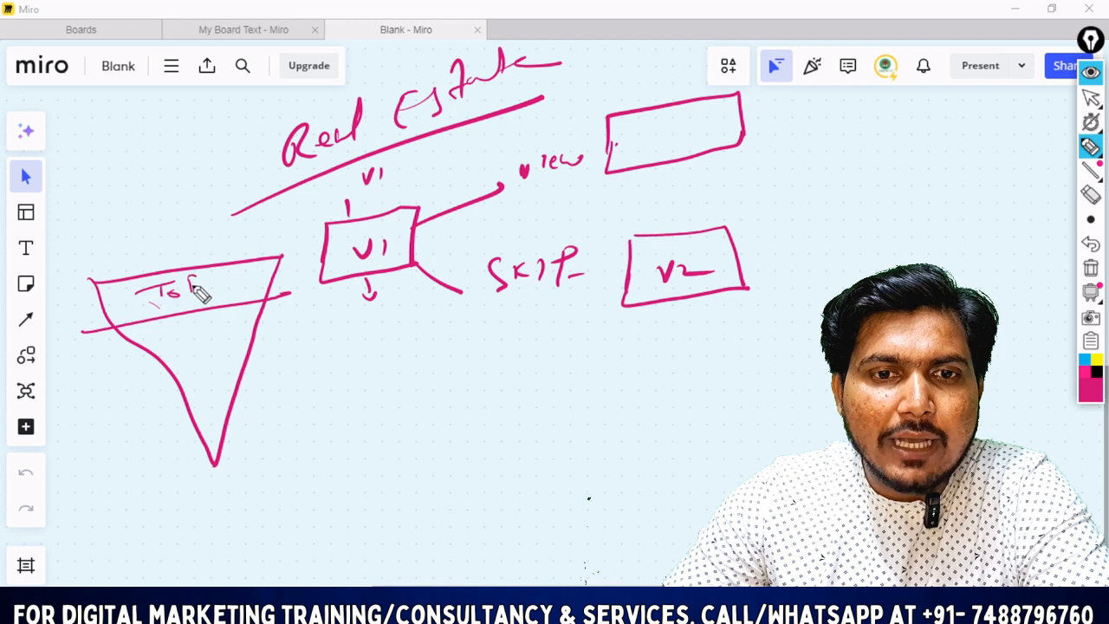
- Add two more dividing lines across the funnel and label the lower stages "MOF" and "BOF"
left_click_drag(116, 395, 292, 349)
left_click_drag(165, 347, 227, 319)
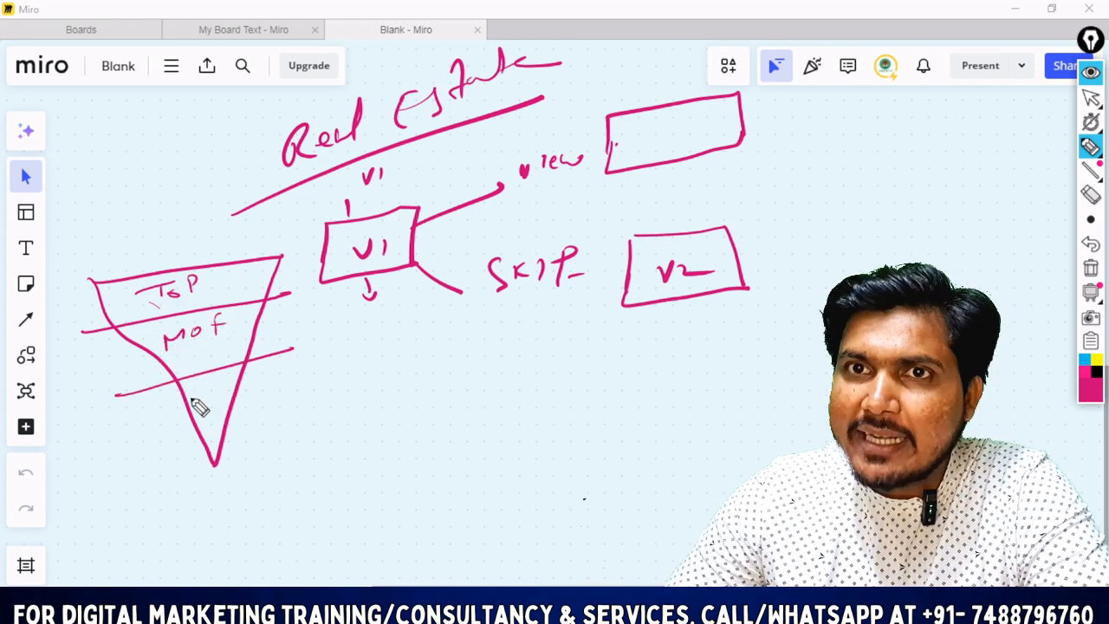
mouse_move(155, 465)
left_mouse_down()
mouse_move(305, 424)
mouse_move(267, 421)
mouse_move(285, 401)
left_mouse_up()
mouse_move(299, 409)
left_mouse_down()
mouse_move(313, 381)
mouse_move(317, 392)
left_mouse_up()
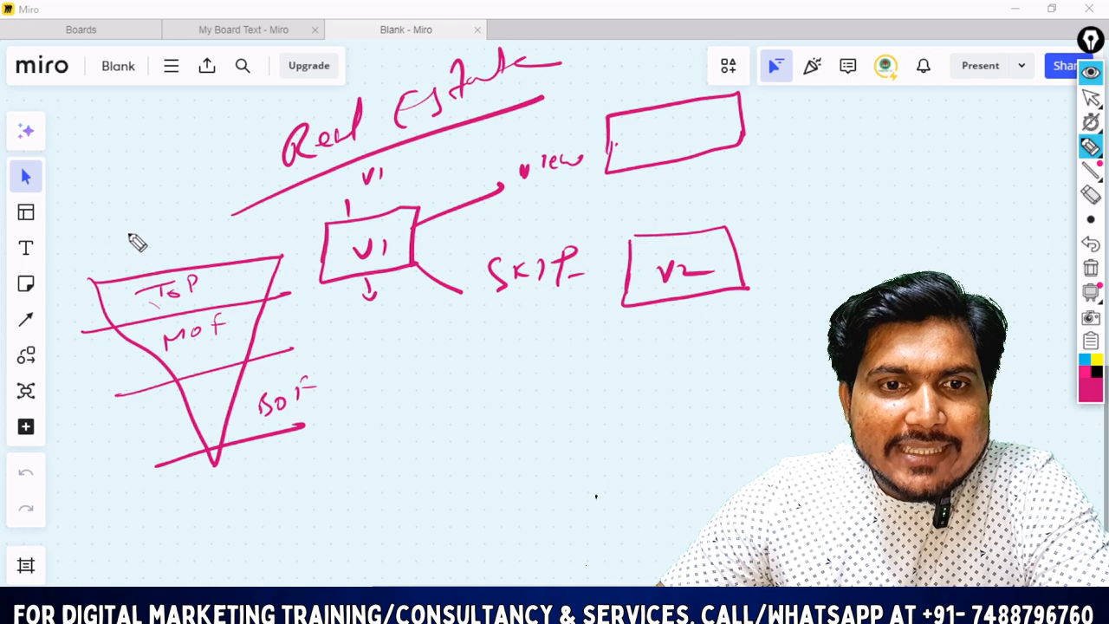
- Draw a vertical double-headed arrow alongside the funnel and retrace the V1 box outline for emphasis
left_click_drag(63, 261, 77, 482)
left_click_drag(87, 445, 75, 487)
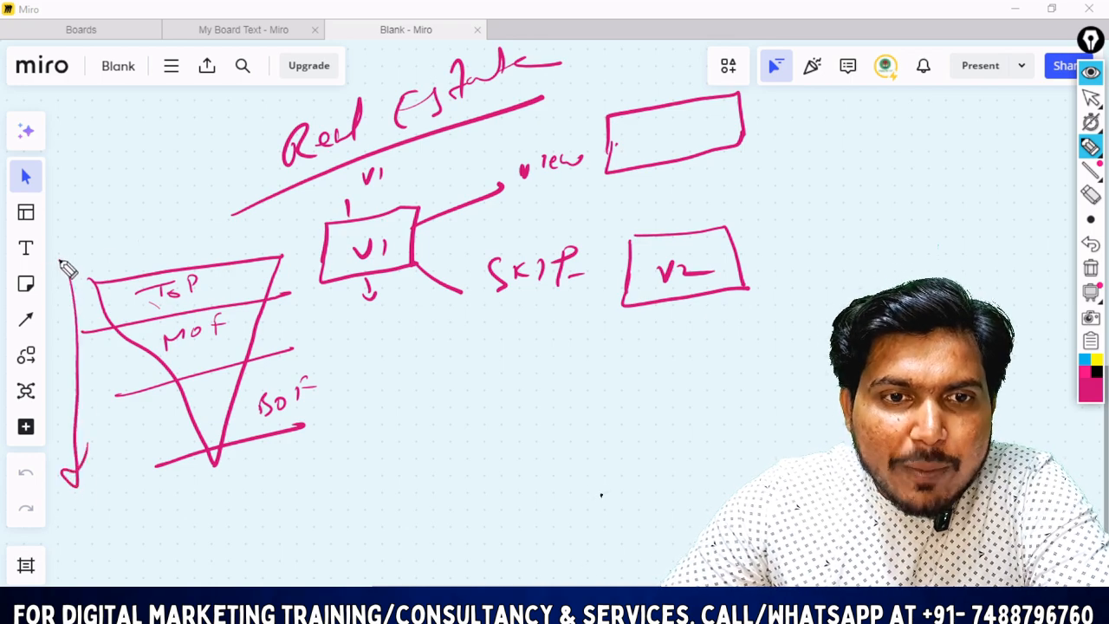
left_click_drag(57, 260, 87, 246)
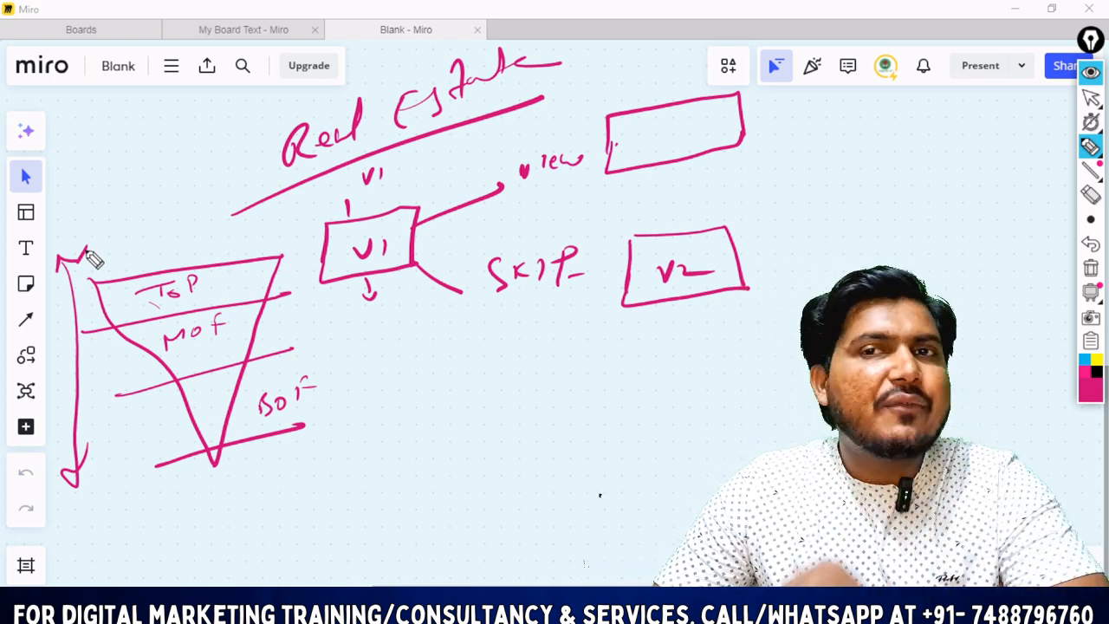
mouse_move(318, 234)
left_mouse_down()
mouse_move(315, 284)
mouse_move(433, 260)
left_mouse_up()
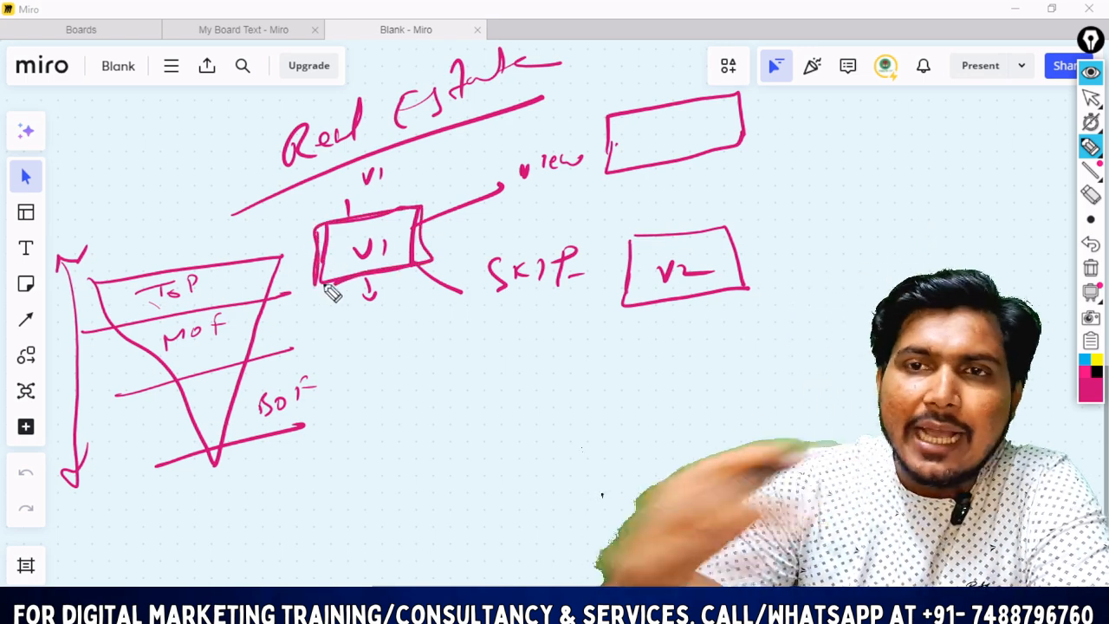
- Handwrite two underlined notes below the V1 box, with "Delhi NCR" as the second line
left_click_drag(353, 379, 374, 378)
left_click_drag(356, 365, 421, 345)
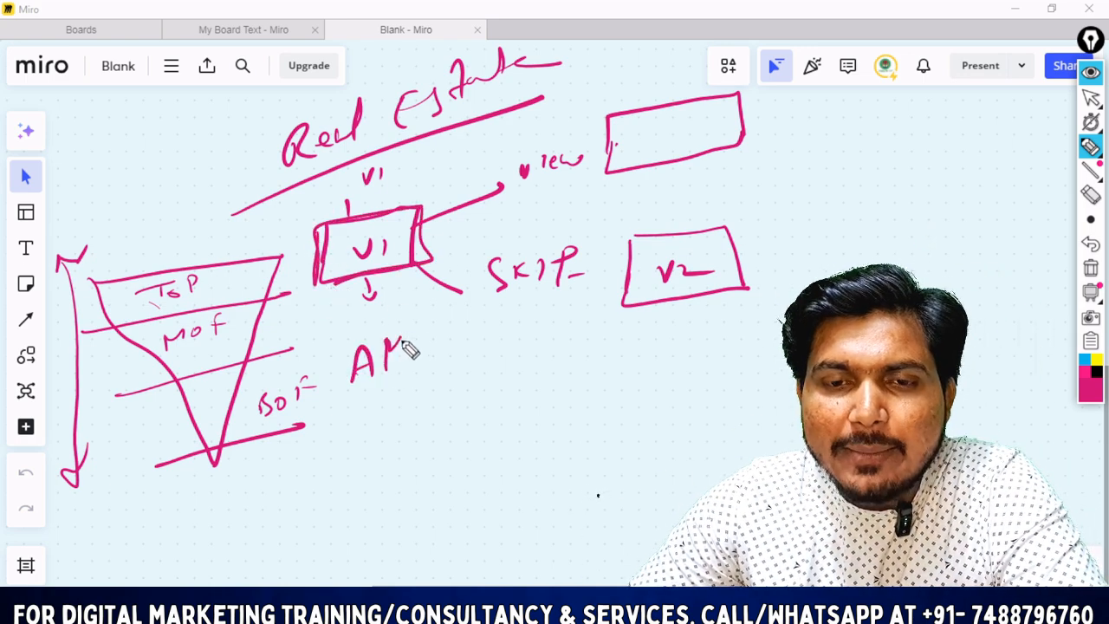
left_click_drag(431, 299, 430, 345)
left_click_drag(421, 329, 445, 322)
left_click_drag(323, 426, 473, 355)
left_click_drag(368, 436, 371, 473)
mouse_move(362, 433)
left_mouse_down()
mouse_move(376, 441)
mouse_move(371, 472)
mouse_move(414, 455)
left_mouse_up()
mouse_move(421, 404)
left_mouse_down()
mouse_move(428, 442)
mouse_move(459, 428)
left_mouse_up()
mouse_move(468, 407)
left_mouse_down()
mouse_move(470, 424)
mouse_move(562, 381)
left_mouse_up()
mouse_move(564, 394)
left_mouse_down()
mouse_move(577, 376)
mouse_move(592, 389)
left_mouse_up()
mouse_move(341, 518)
left_mouse_down()
mouse_move(520, 453)
mouse_move(526, 440)
left_mouse_up()
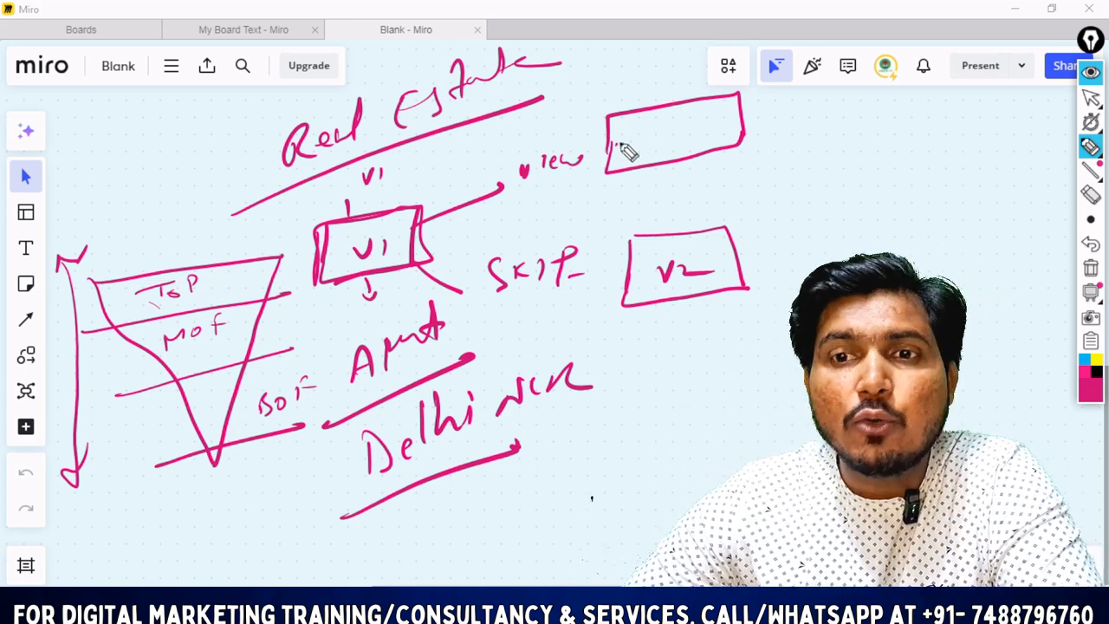
- Label the box beside "View" as "V2" and branch it to "View" and "Skip", with a further box after the new "View"
mouse_move(645, 123)
left_mouse_down()
mouse_move(656, 136)
mouse_move(663, 123)
left_mouse_up()
left_click_drag(670, 126, 700, 133)
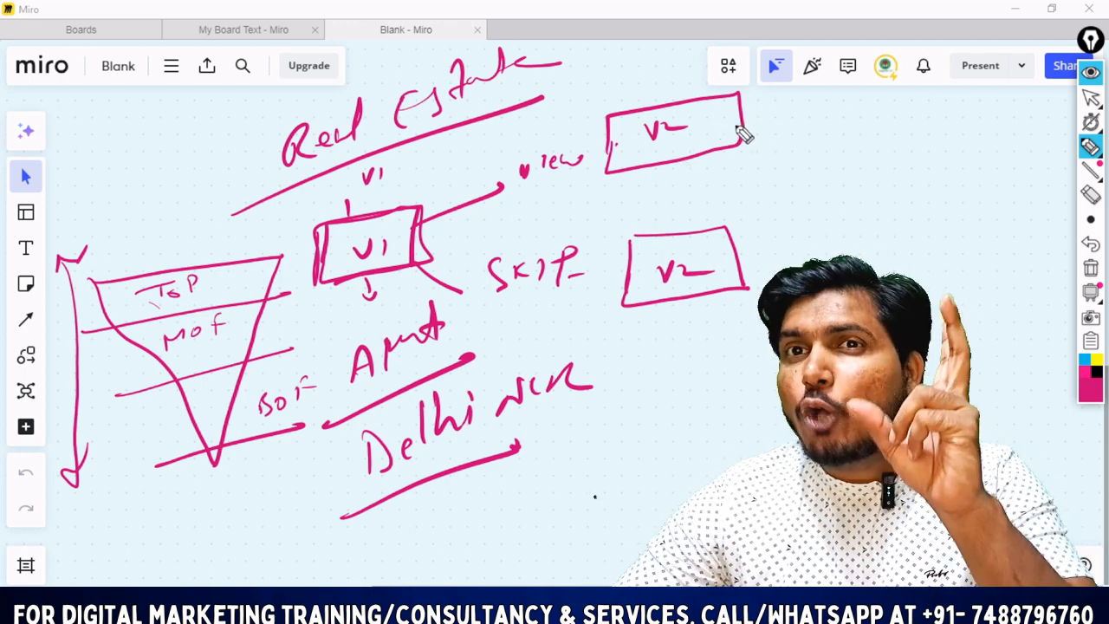
left_click_drag(745, 128, 790, 102)
left_click_drag(814, 101, 883, 99)
left_click_drag(743, 130, 813, 169)
mouse_move(833, 149)
left_mouse_down()
mouse_move(834, 170)
mouse_move(837, 161)
left_mouse_up()
mouse_move(861, 147)
left_mouse_down()
mouse_move(857, 169)
mouse_move(867, 157)
left_mouse_up()
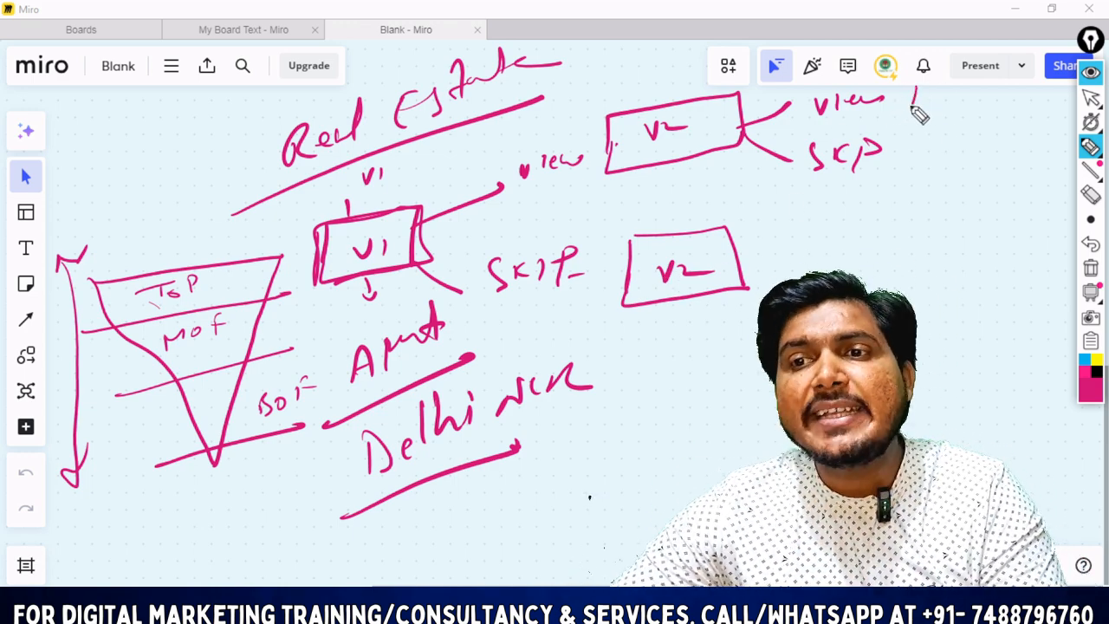
mouse_move(918, 115)
left_mouse_down()
mouse_move(999, 94)
mouse_move(905, 108)
left_mouse_up()
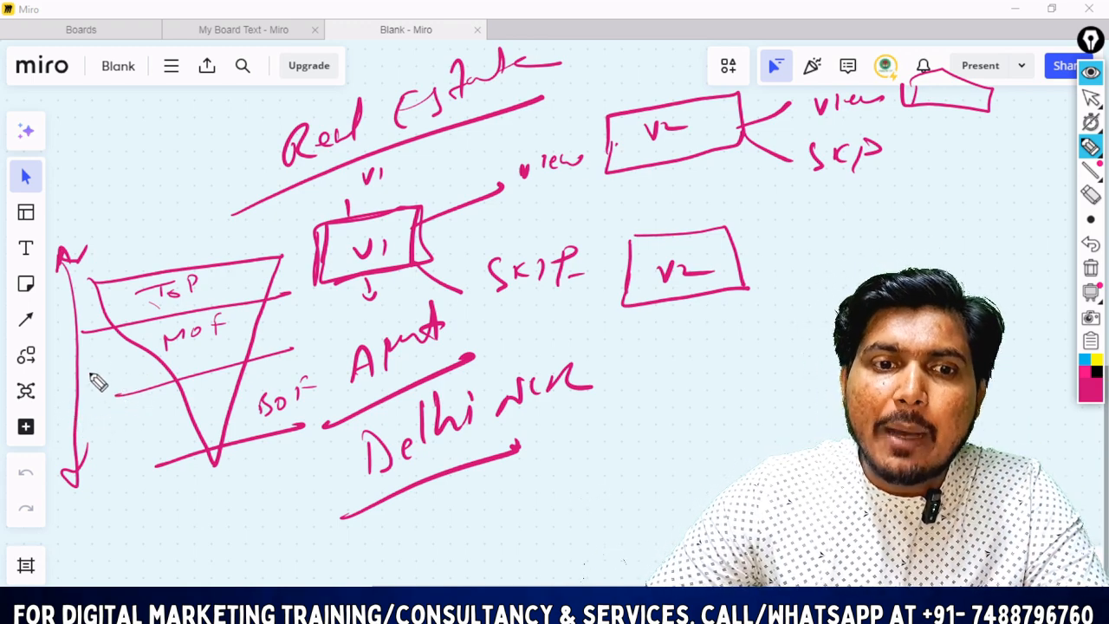
- Add a short note and an arrowhead beside the funnel, then outline the lower V2 box and circle the whole diagram
mouse_move(91, 388)
left_mouse_down()
mouse_move(106, 374)
mouse_move(161, 371)
left_mouse_up()
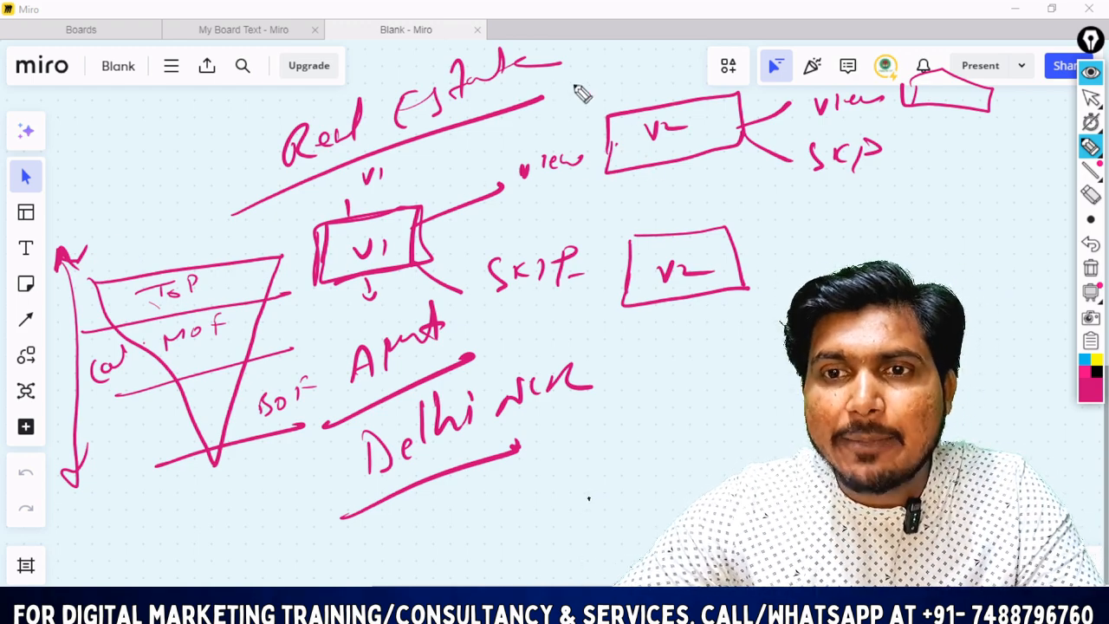
mouse_move(667, 251)
left_mouse_down()
mouse_move(626, 255)
mouse_move(658, 317)
mouse_move(592, 330)
left_mouse_up()
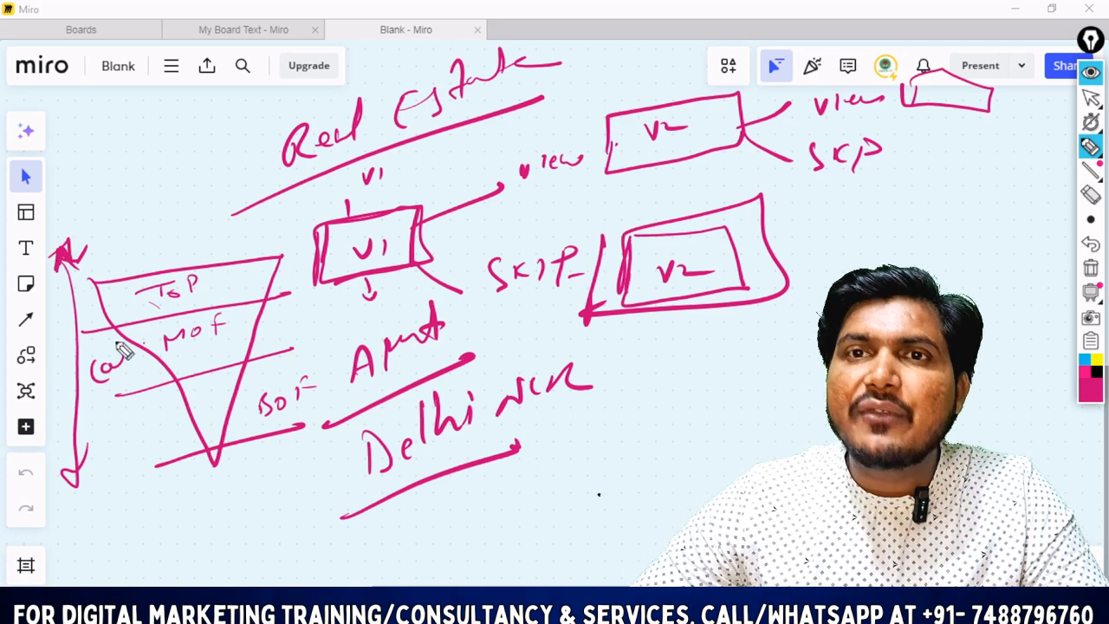
left_click_drag(76, 488, 111, 465)
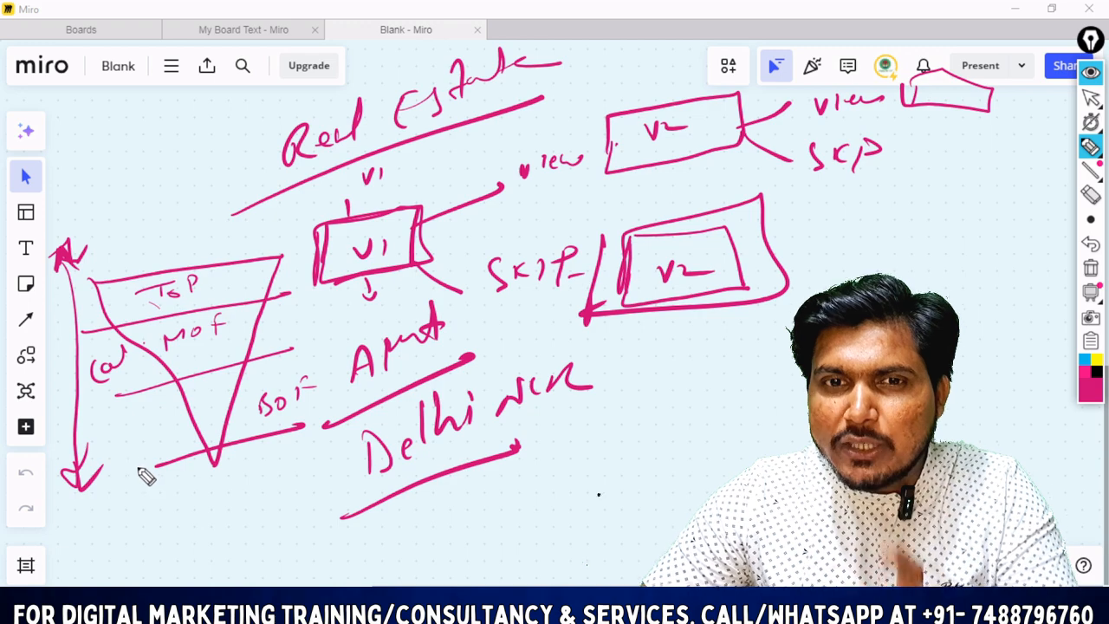
mouse_move(360, 521)
left_mouse_down()
mouse_move(880, 329)
mouse_move(208, 148)
mouse_move(574, 504)
mouse_move(109, 319)
left_mouse_up()
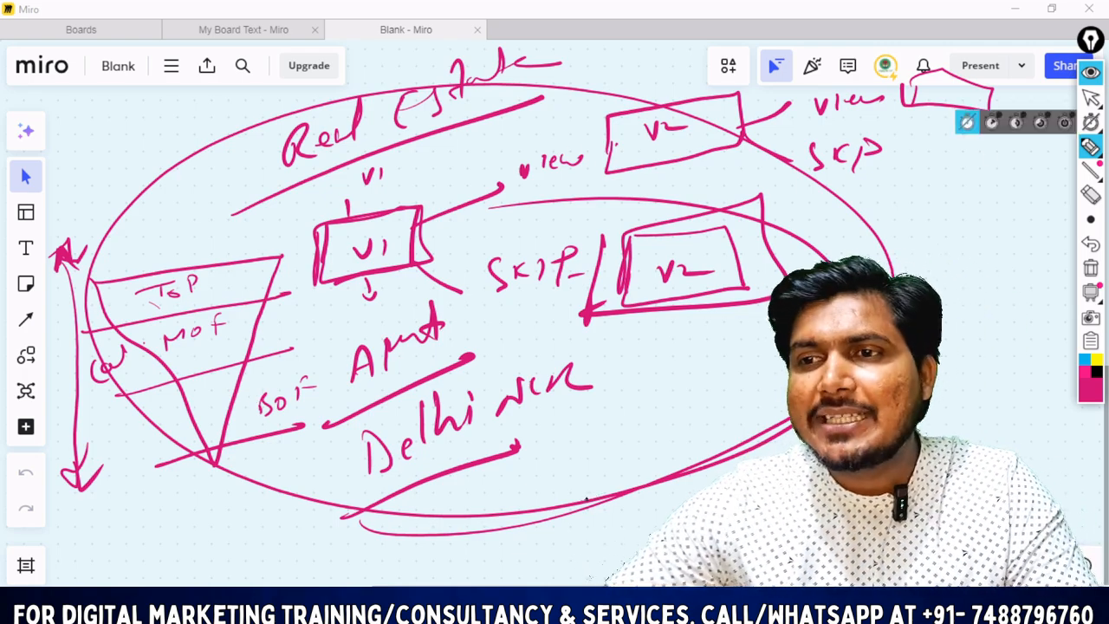
- Clear all pen drawings from the board
left_click(1090, 98)
left_click(1090, 268)
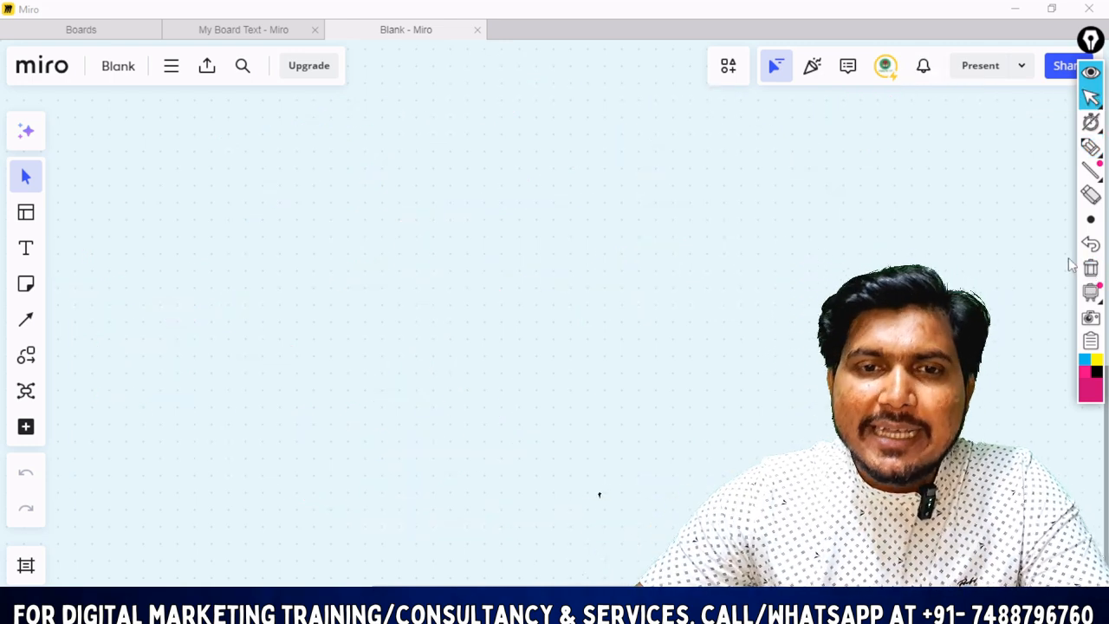
- Handwrite "Skipped" and "Non-Skip" on separate lines with a third, underlined word beneath them
left_click(1090, 146)
mouse_move(228, 198)
left_mouse_down()
mouse_move(212, 253)
mouse_move(246, 217)
left_mouse_up()
left_click_drag(265, 192, 277, 210)
mouse_move(290, 179)
left_mouse_down()
mouse_move(288, 208)
mouse_move(372, 165)
mouse_move(413, 121)
left_mouse_up()
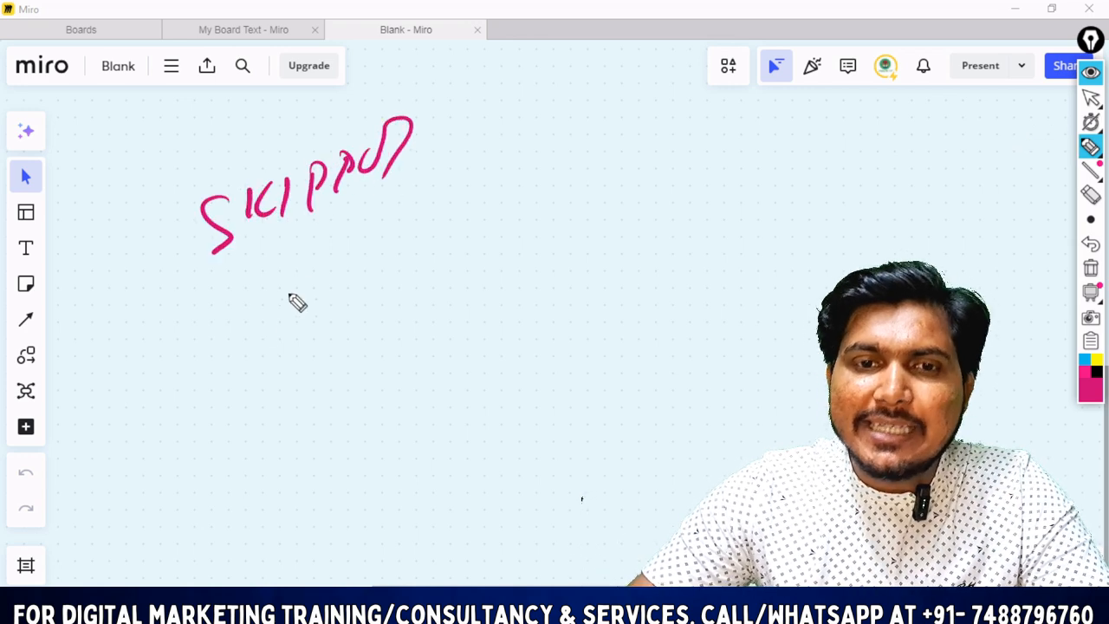
mouse_move(249, 325)
left_mouse_down()
mouse_move(264, 295)
mouse_move(362, 248)
left_mouse_up()
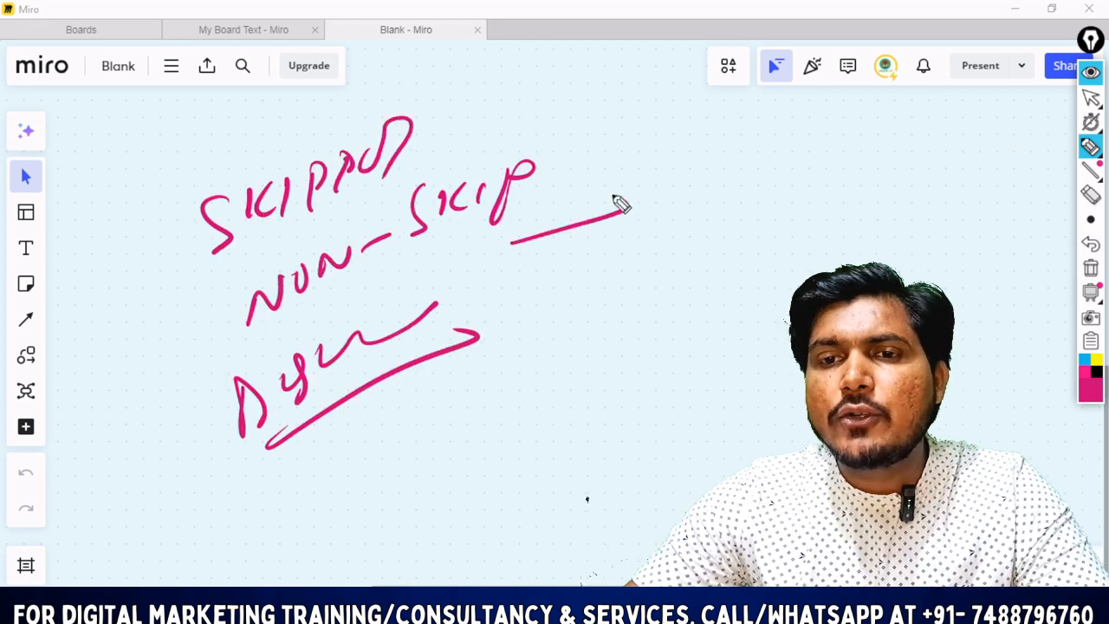
- Complete the arrow leading from "Non-Skip" and write "View" with "Skip" beneath it at the arrow's end
left_click_drag(611, 199, 597, 227)
left_click_drag(668, 157, 684, 187)
mouse_move(698, 150)
left_mouse_down()
mouse_move(698, 182)
mouse_move(783, 152)
left_mouse_up()
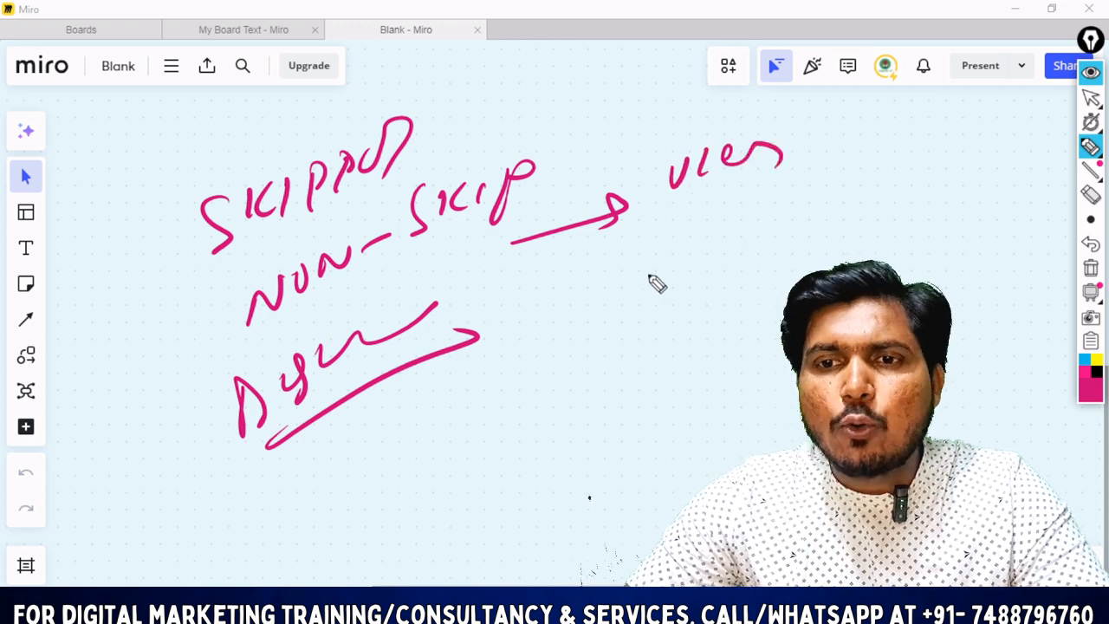
left_click_drag(684, 241, 668, 279)
mouse_move(700, 234)
left_mouse_down()
mouse_move(703, 253)
mouse_move(726, 251)
left_mouse_up()
mouse_move(759, 215)
left_mouse_down()
mouse_move(743, 255)
mouse_move(766, 221)
left_mouse_up()
- Add an arrow after "View" and a tick-like mark after "Skip", and frame both words in one box
left_click_drag(805, 144, 869, 130)
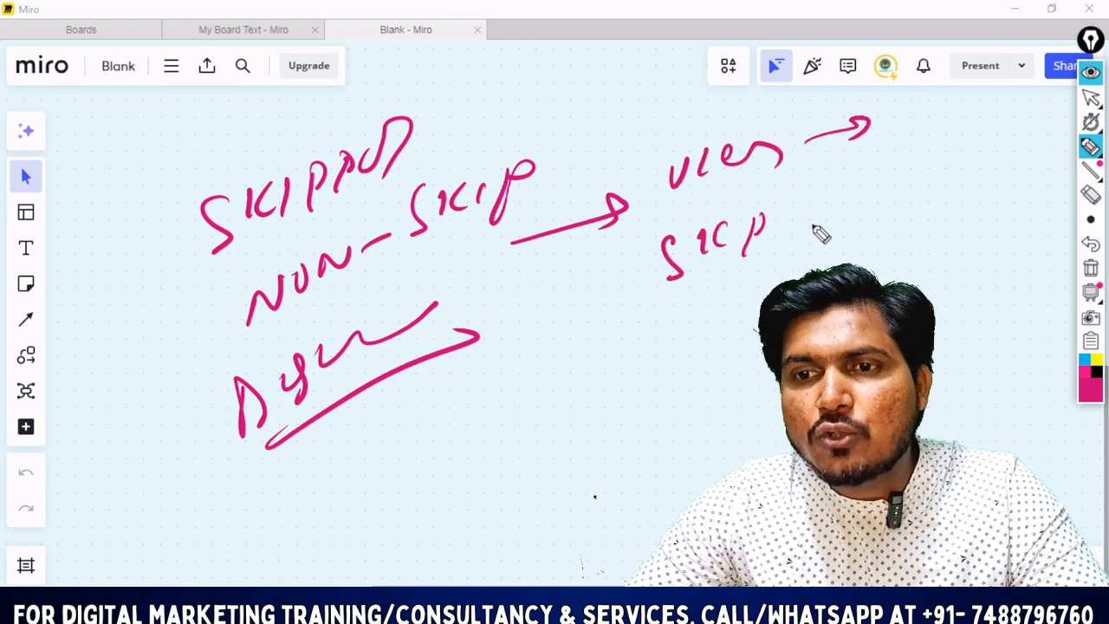
left_click_drag(812, 228, 878, 196)
mouse_move(698, 216)
left_mouse_down()
mouse_move(676, 141)
mouse_move(700, 280)
left_mouse_up()
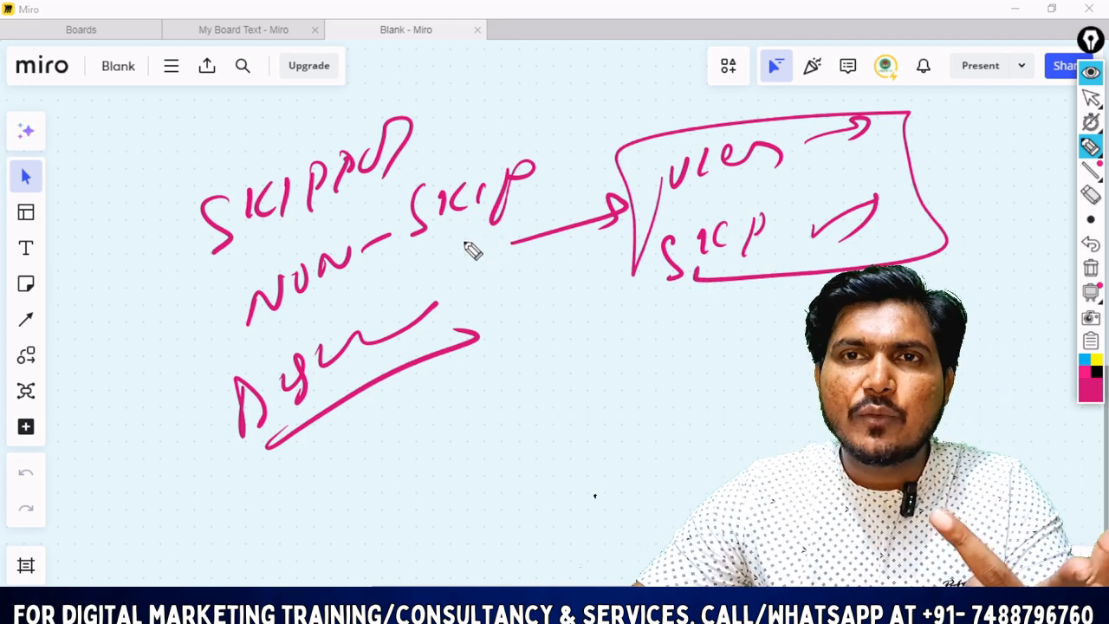
- Underline the start of each of the three handwritten lines and enclose the whole group in a frame
left_click_drag(106, 301, 312, 221)
left_click_drag(100, 409, 322, 295)
left_click_drag(144, 513, 322, 405)
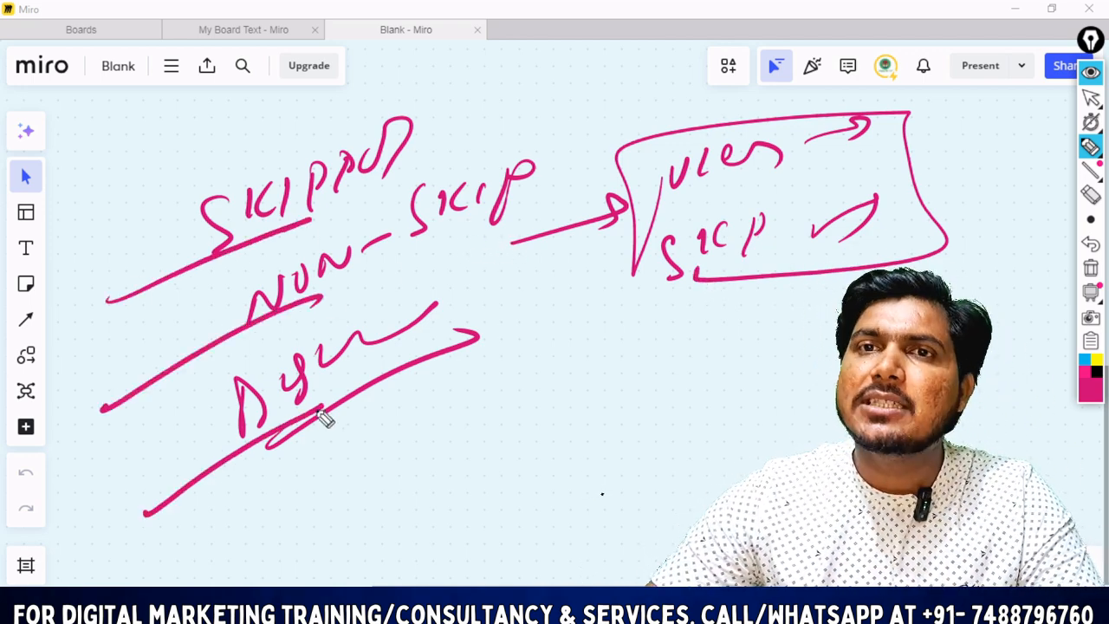
mouse_move(94, 251)
left_mouse_down()
mouse_move(81, 272)
mouse_move(611, 279)
mouse_move(192, 413)
left_mouse_up()
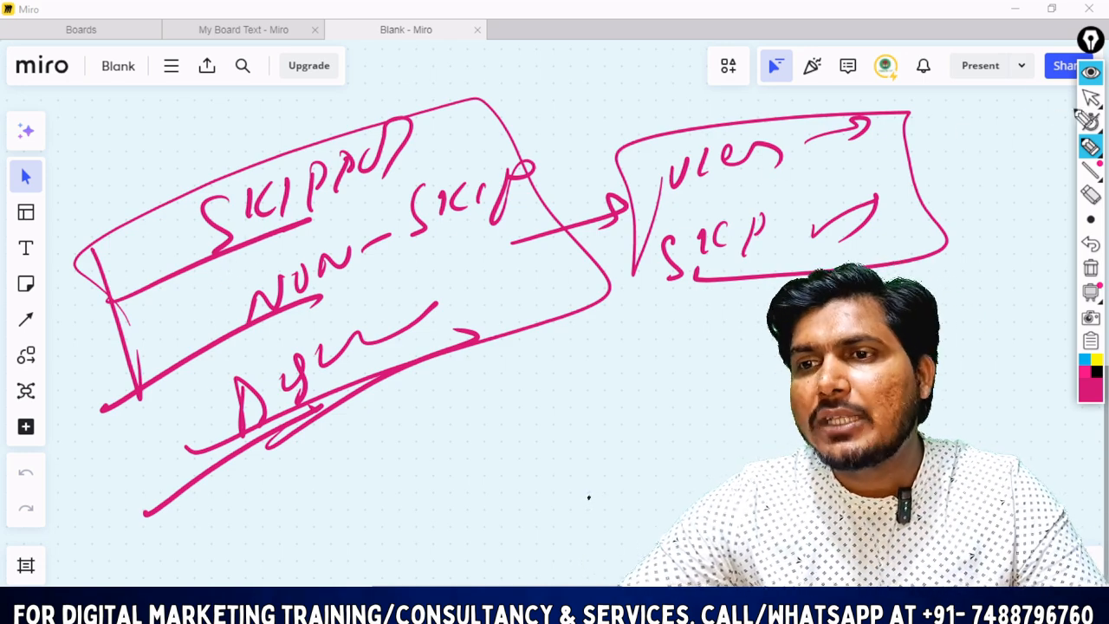
- Clear all pen drawings from the board, then switch to Google Ads and leave the unfinished video campaign without saving
left_click(1091, 98)
left_click(1082, 265)
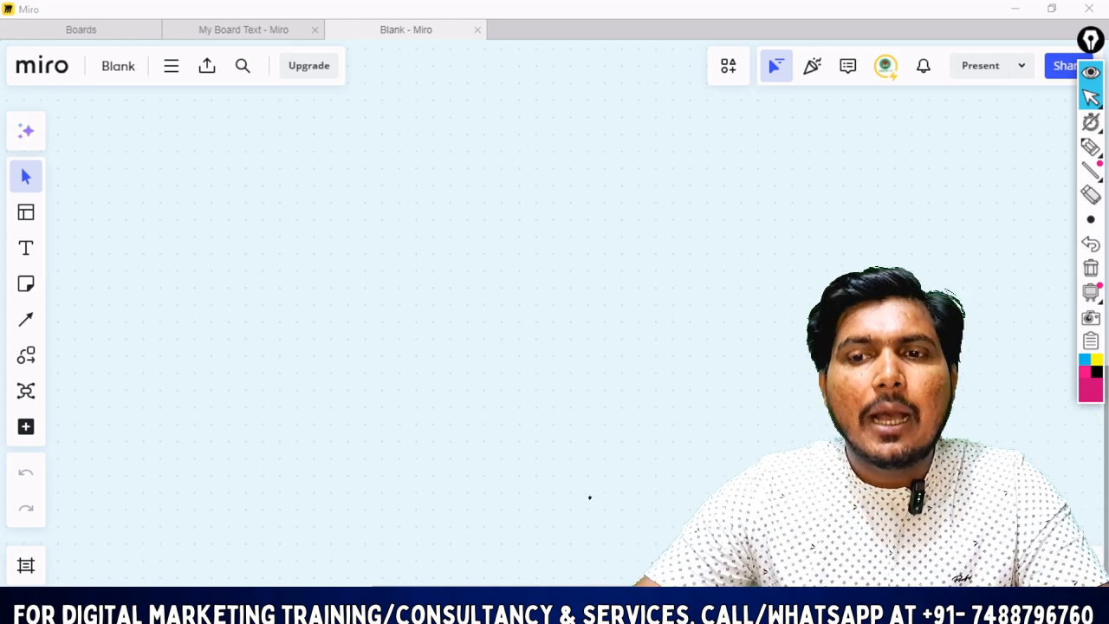
key("alt+Tab")
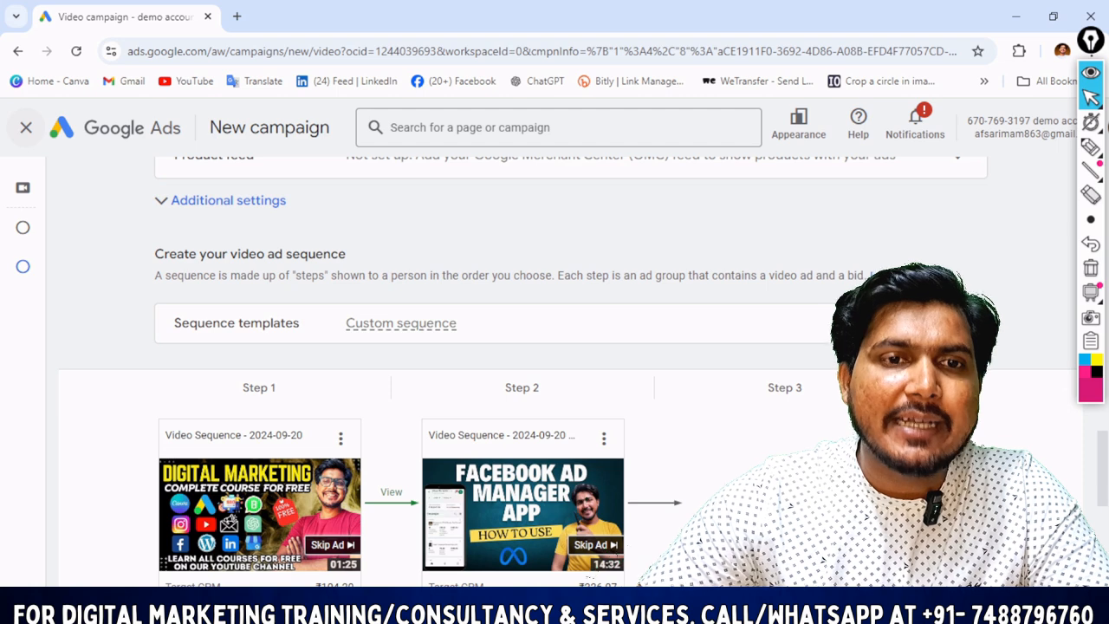
left_click(26, 127)
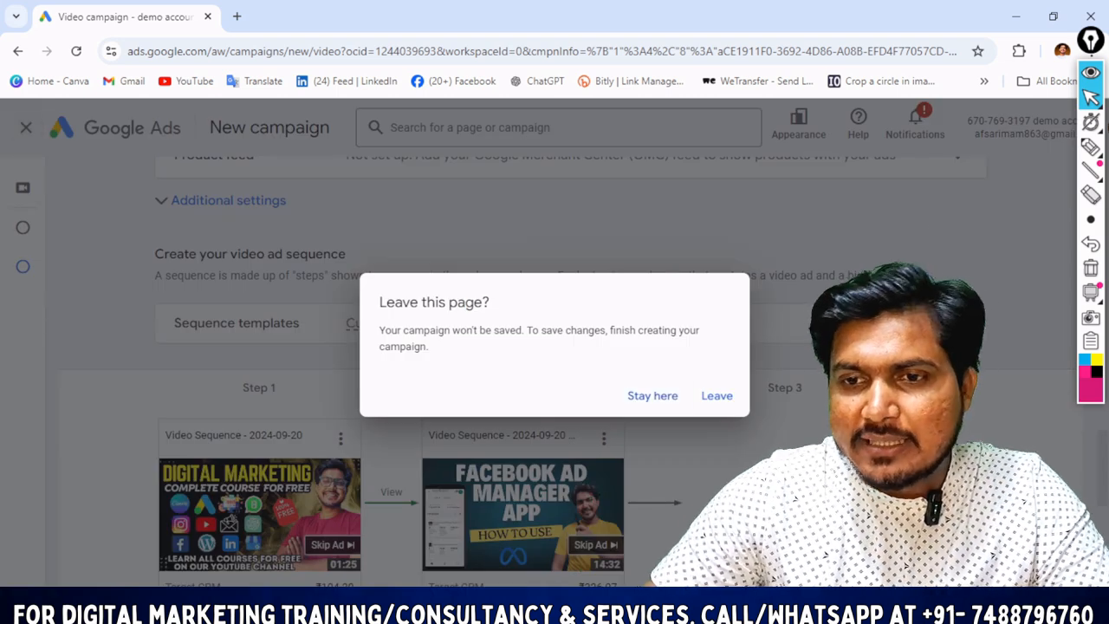
left_click(716, 395)
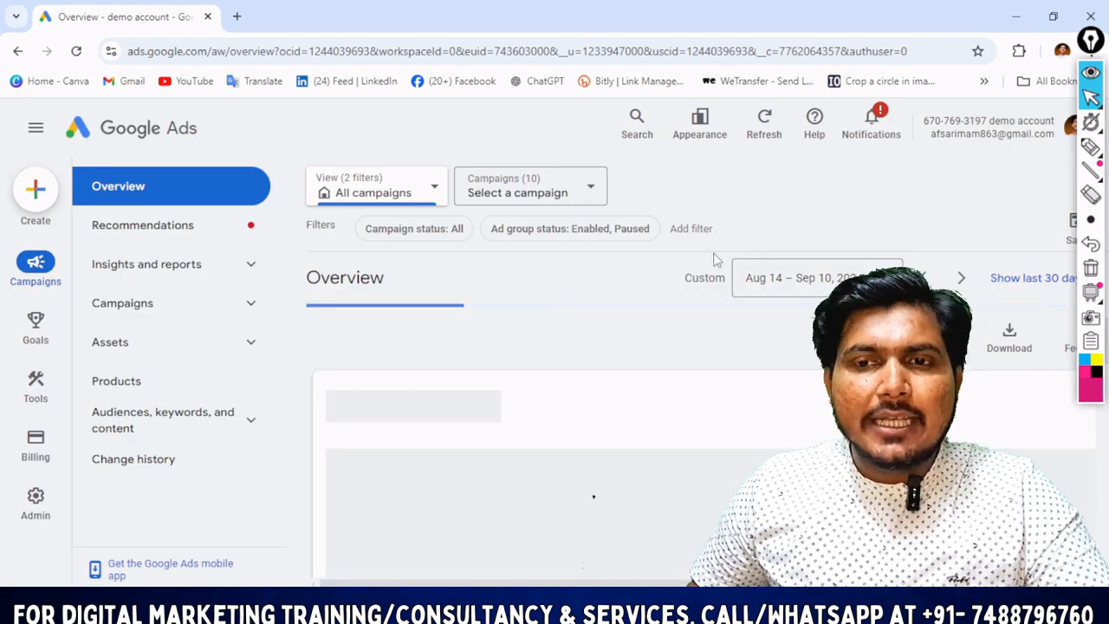
- Start a new campaign without a goal's guidance and choose Video as the campaign type
left_click(36, 193)
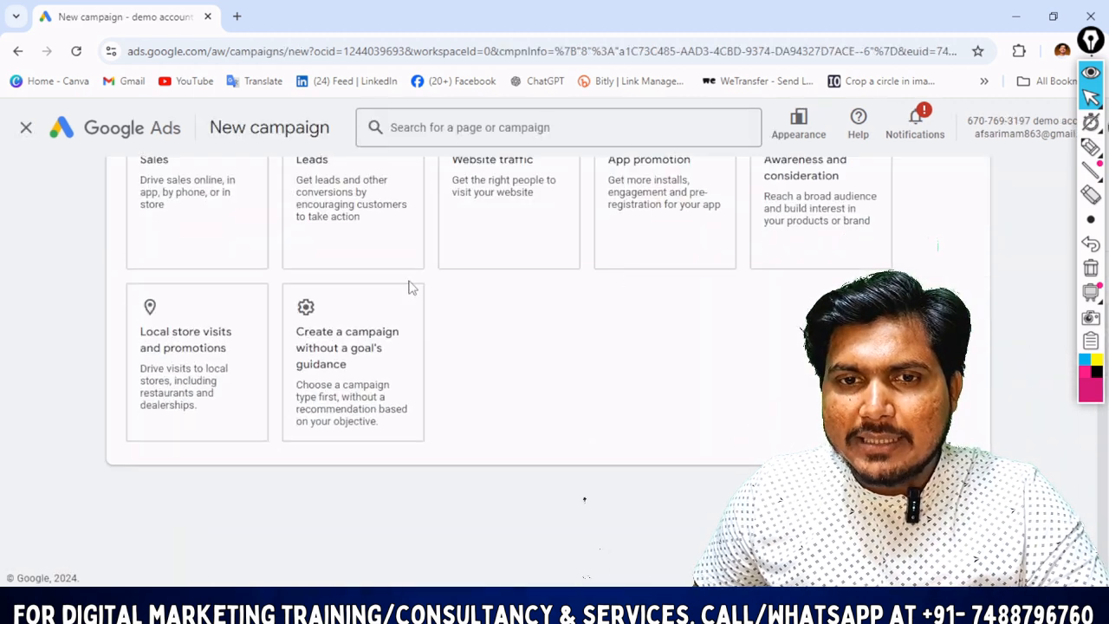
left_click(379, 339)
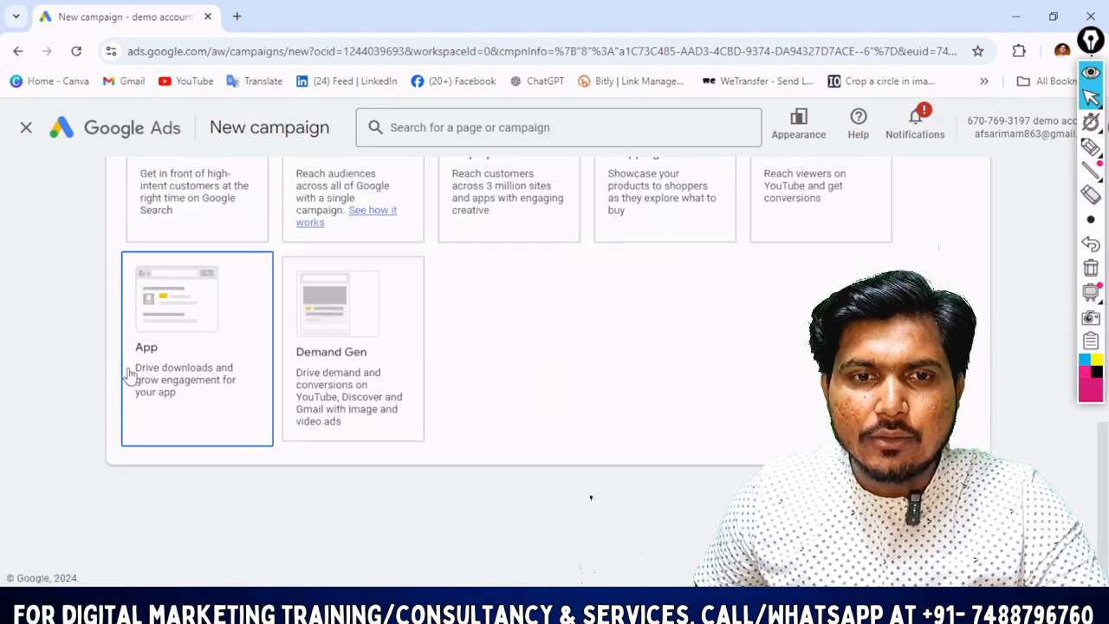
left_click_drag(192, 423, 292, 500)
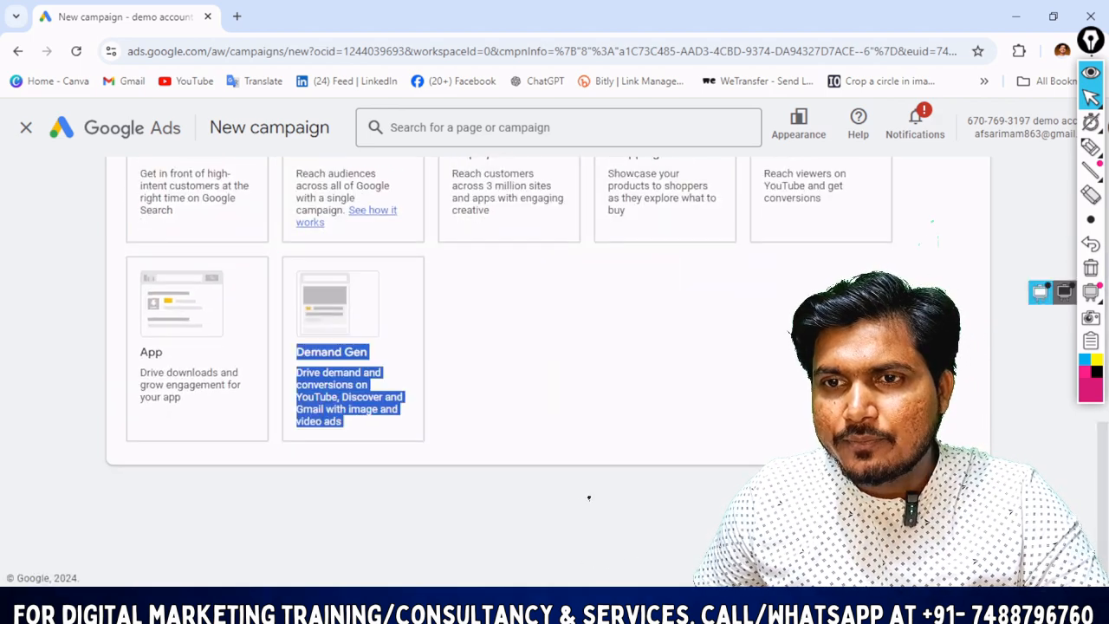
scroll(801, 244, "up", 1)
left_click(801, 244)
- Circle the Video views and Non-skippable reach subtypes with the pen, and clear both marks
scroll(757, 382, "down", 4)
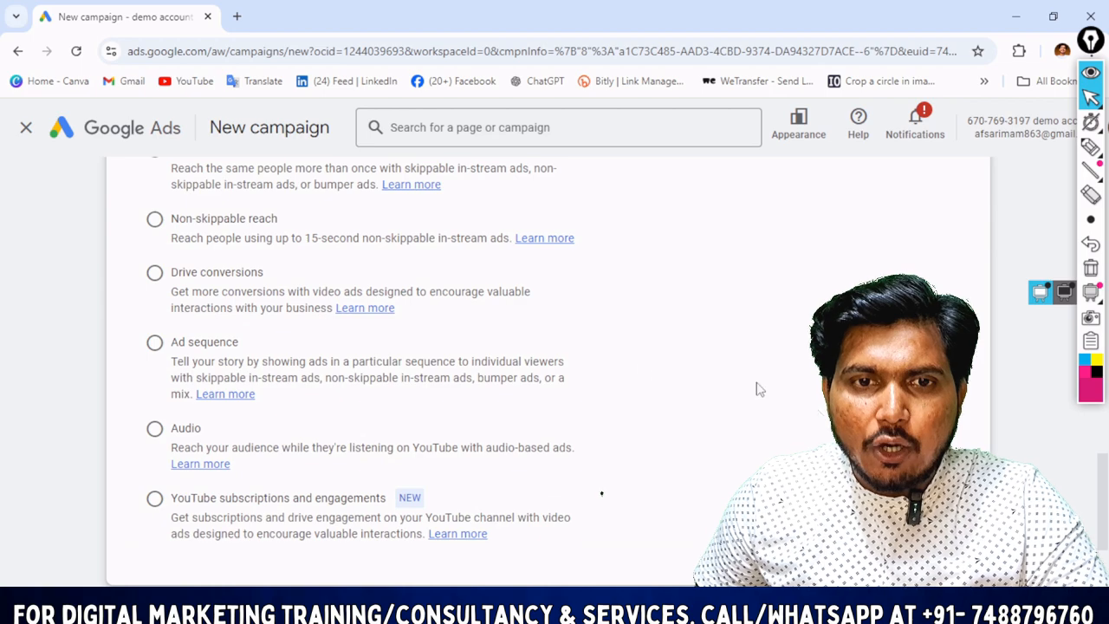
scroll(596, 365, "up", 3)
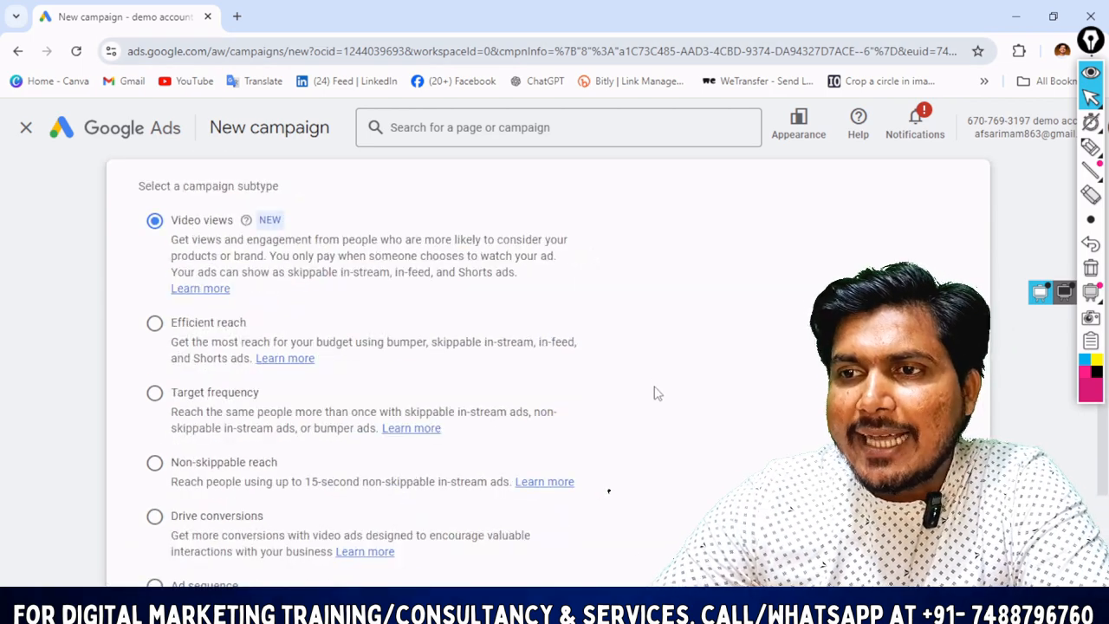
left_click(1091, 148)
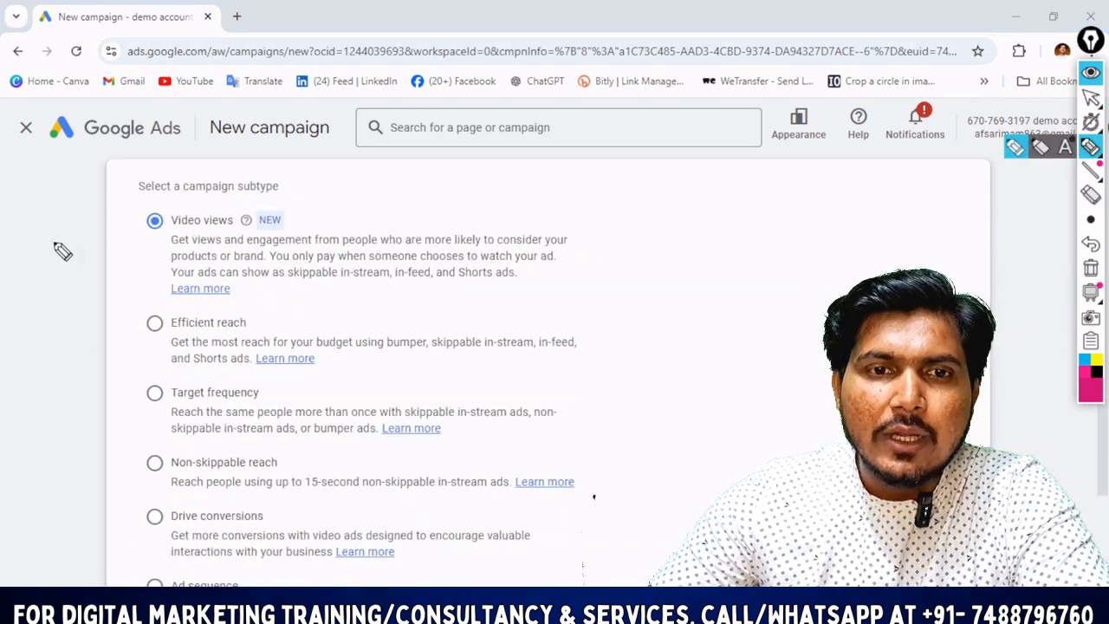
left_click_drag(60, 250, 139, 259)
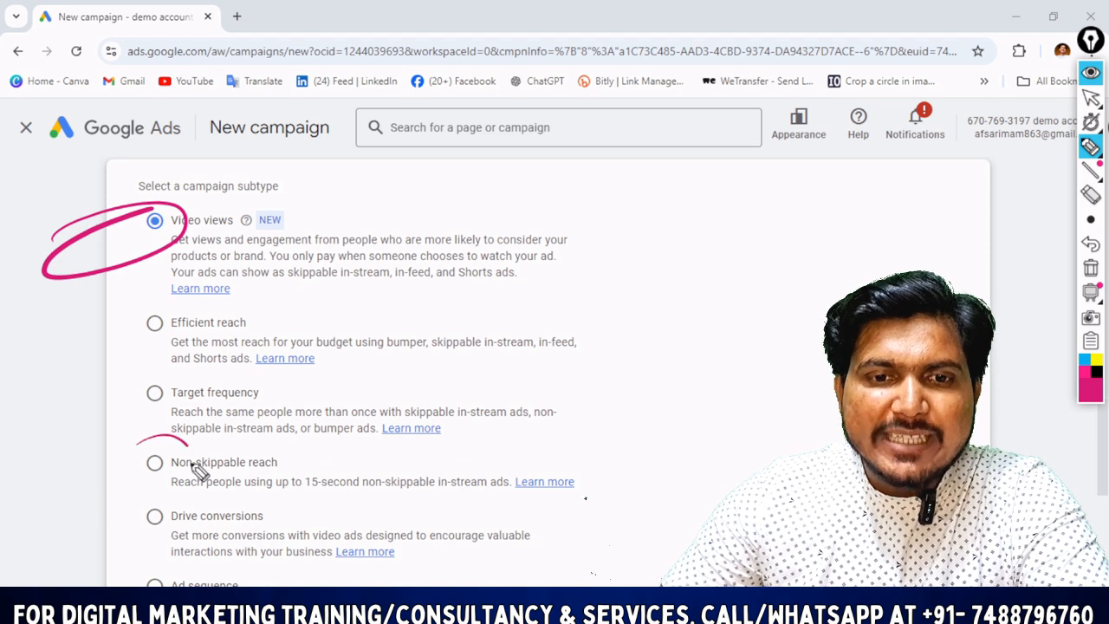
left_click_drag(194, 468, 175, 440)
mouse_move(1098, 106)
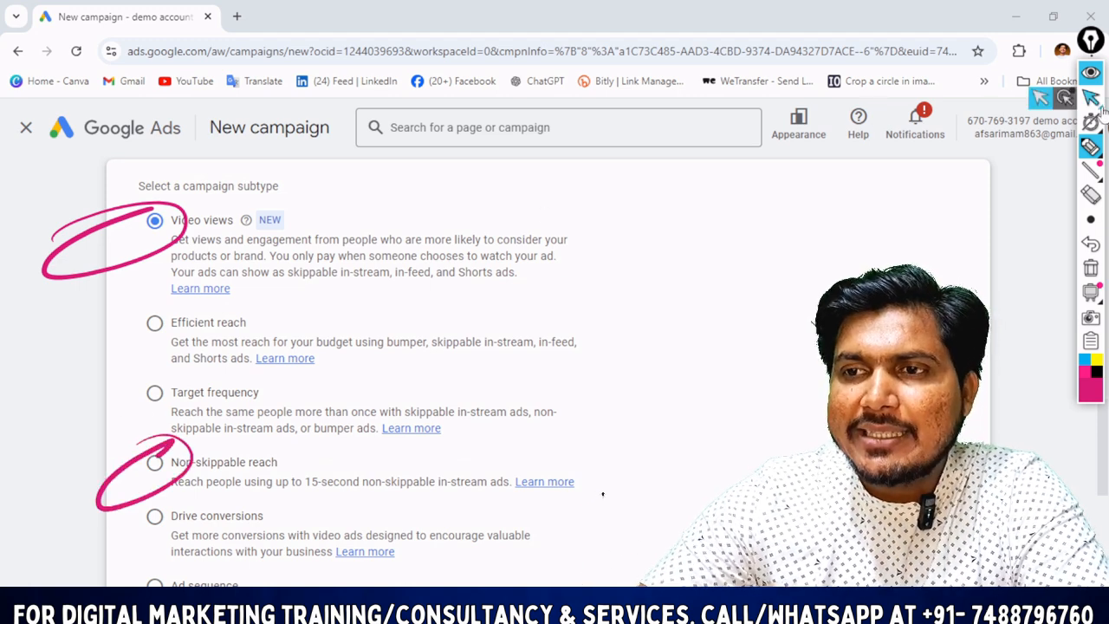
left_click(1084, 268)
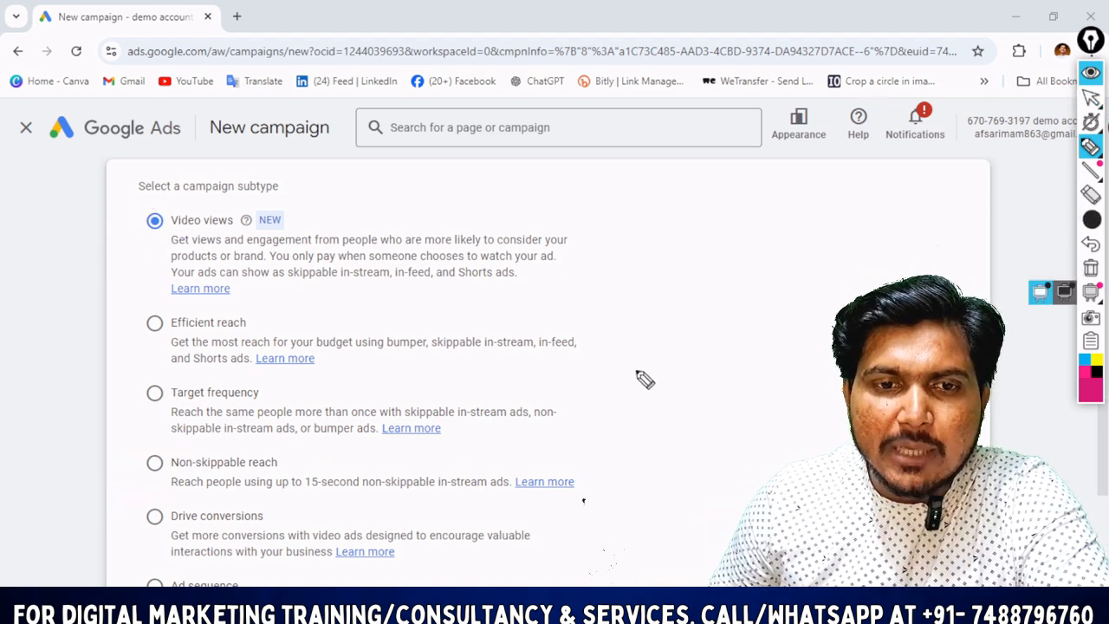
- Frame the Ad sequence subtype with a thick pen and underline the first line of its description with a thin one
left_click(1090, 100)
scroll(752, 338, "down", 2)
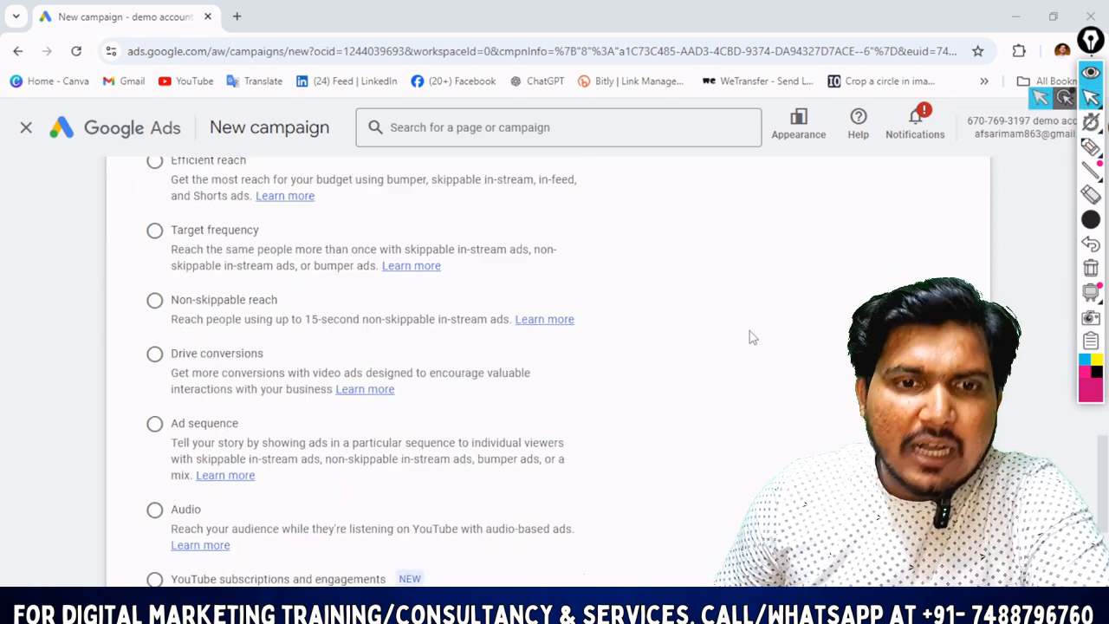
scroll(752, 336, "down", 1)
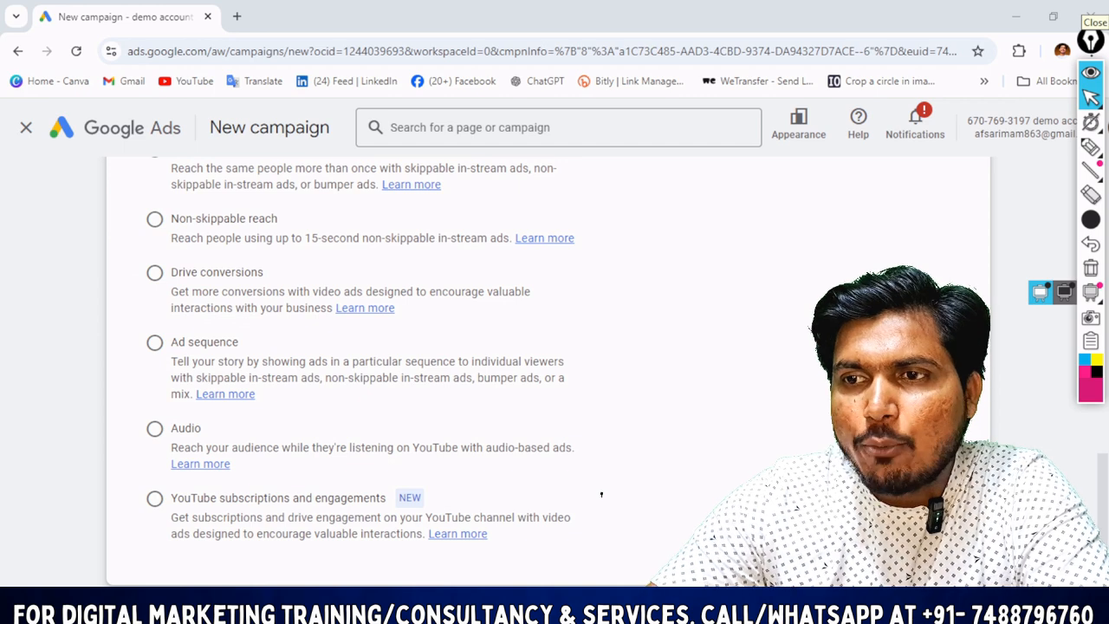
left_click(1091, 147)
mouse_move(118, 356)
left_mouse_down()
mouse_move(298, 333)
mouse_move(662, 349)
mouse_move(156, 444)
mouse_move(52, 425)
left_mouse_up()
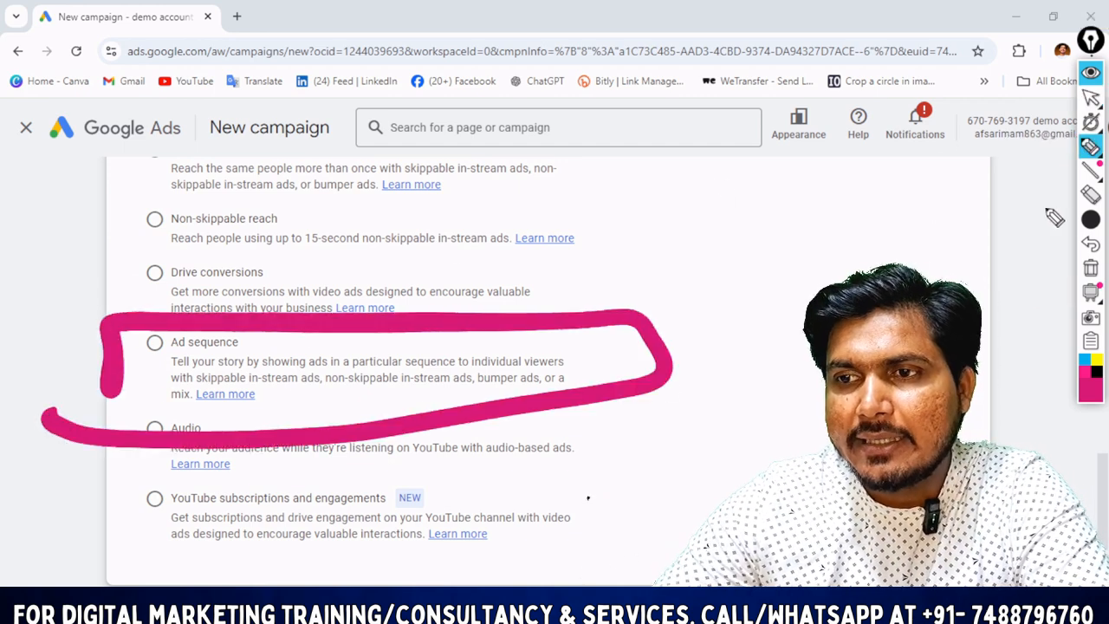
left_click(1091, 219)
left_click(1005, 222)
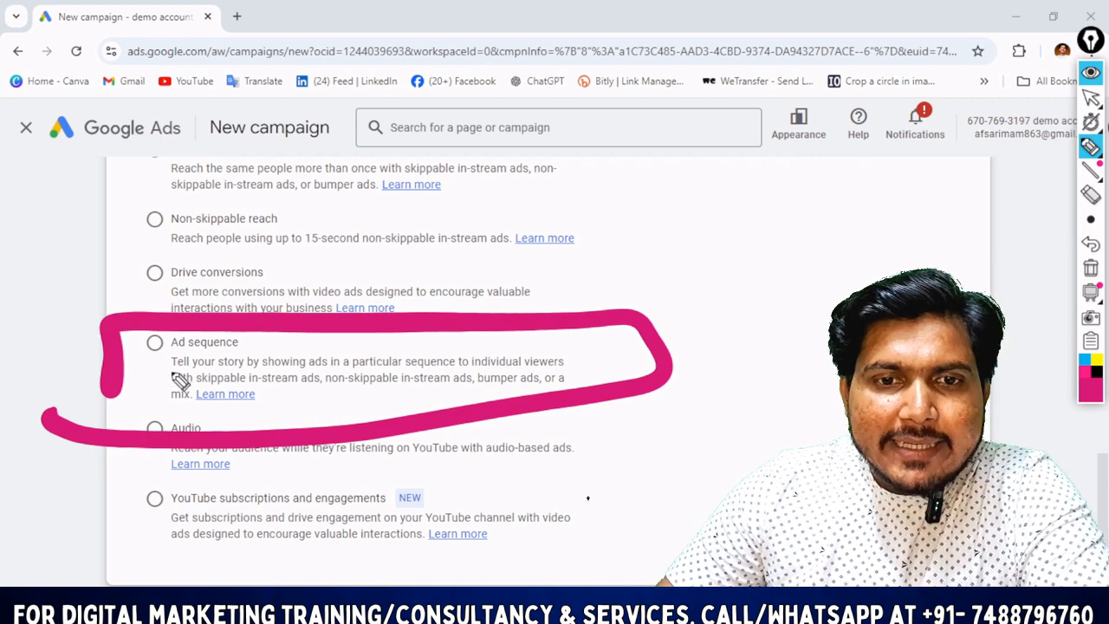
left_click_drag(154, 378, 309, 365)
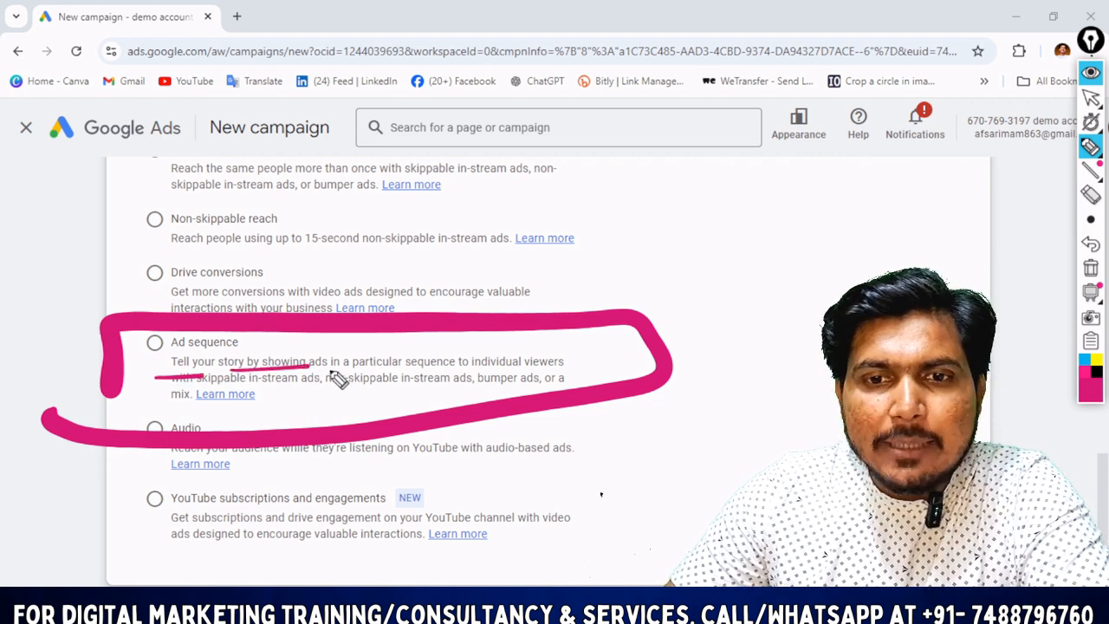
left_click_drag(372, 378, 544, 364)
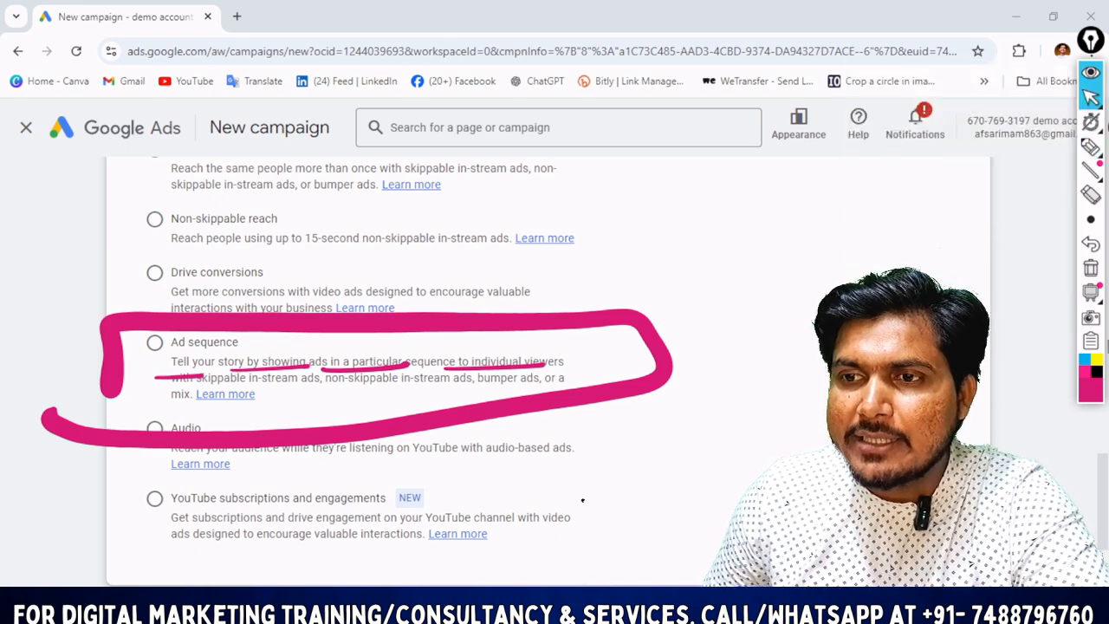
- Clear the pen marks, select the Ad sequence subtype and continue to the campaign settings
left_click(1090, 267)
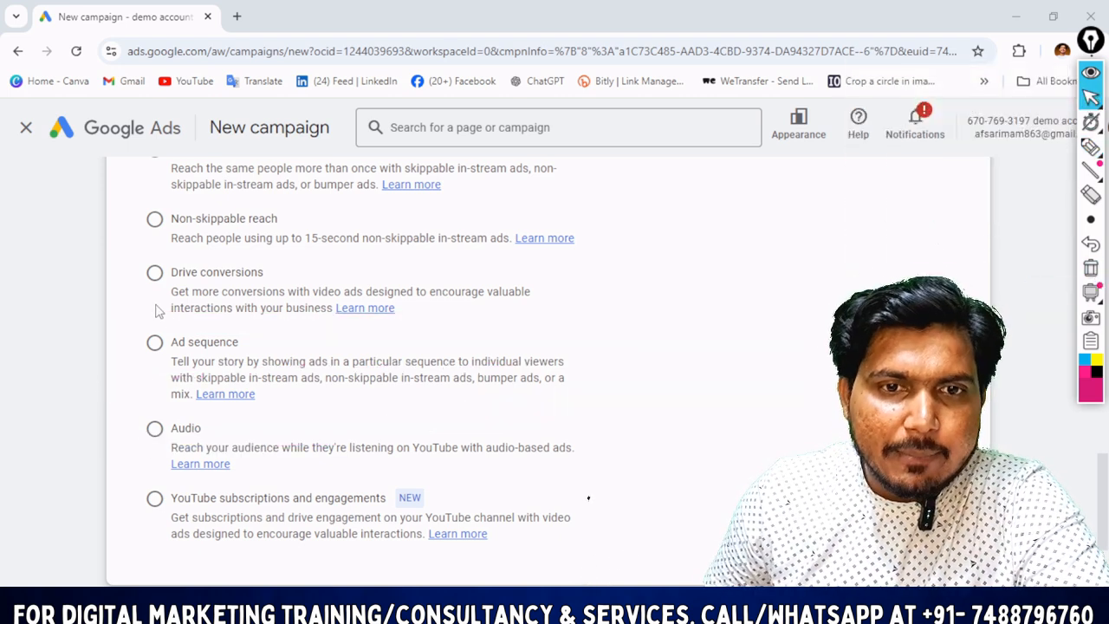
scroll(154, 295, "down", 2)
left_click(155, 237)
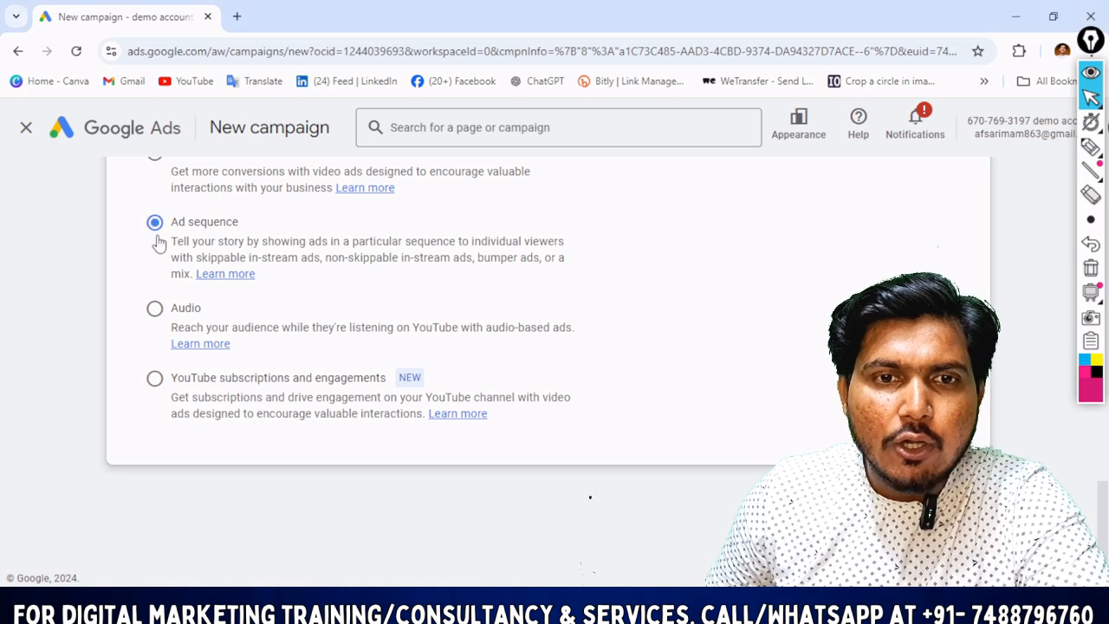
left_click(950, 503)
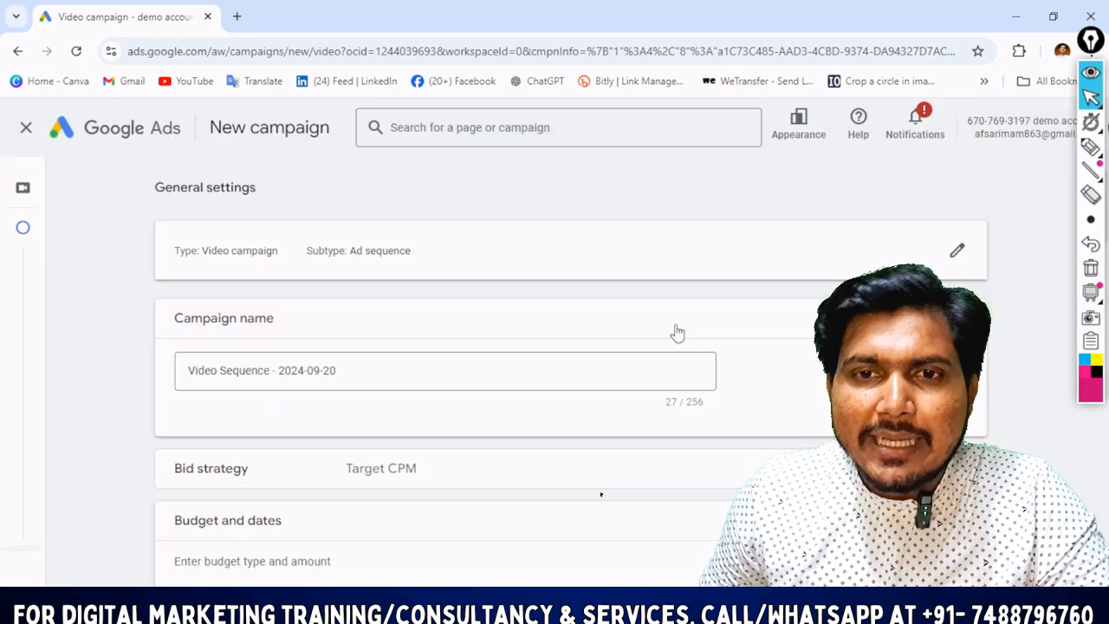
- Rename the campaign as "Video Sequence - campaign"
left_click(360, 369)
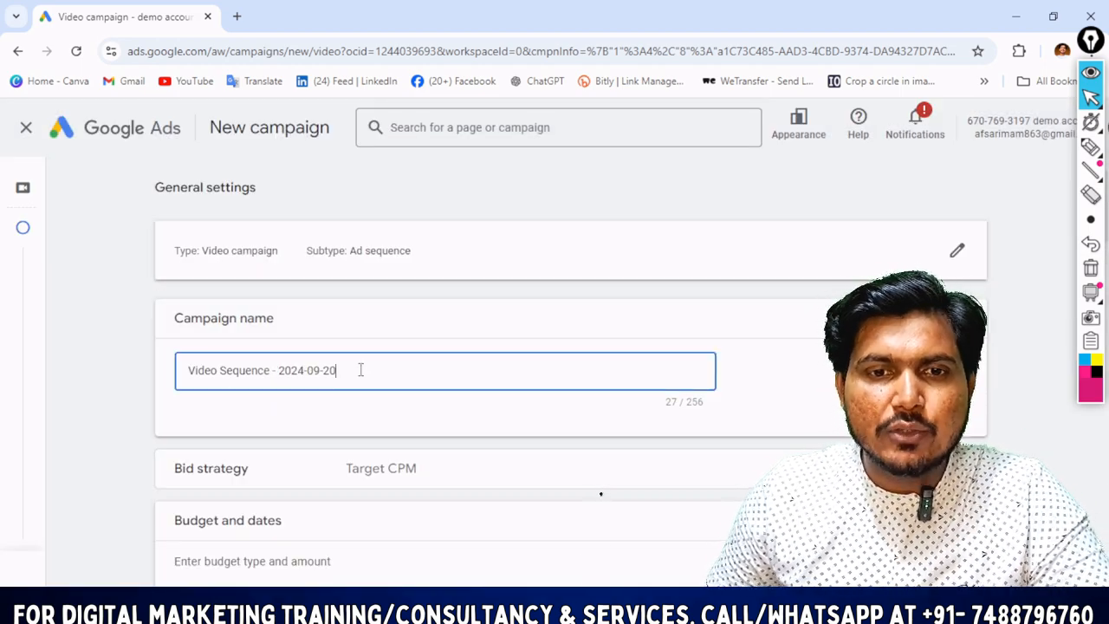
key("BackSpace")
key("BackSpace")
key("BackSpace")
key("BackSpace")
key("BackSpace")
key("BackSpace")
key("BackSpace")
key("BackSpace")
key("BackSpace")
key("BackSpace")
key("BackSpace")
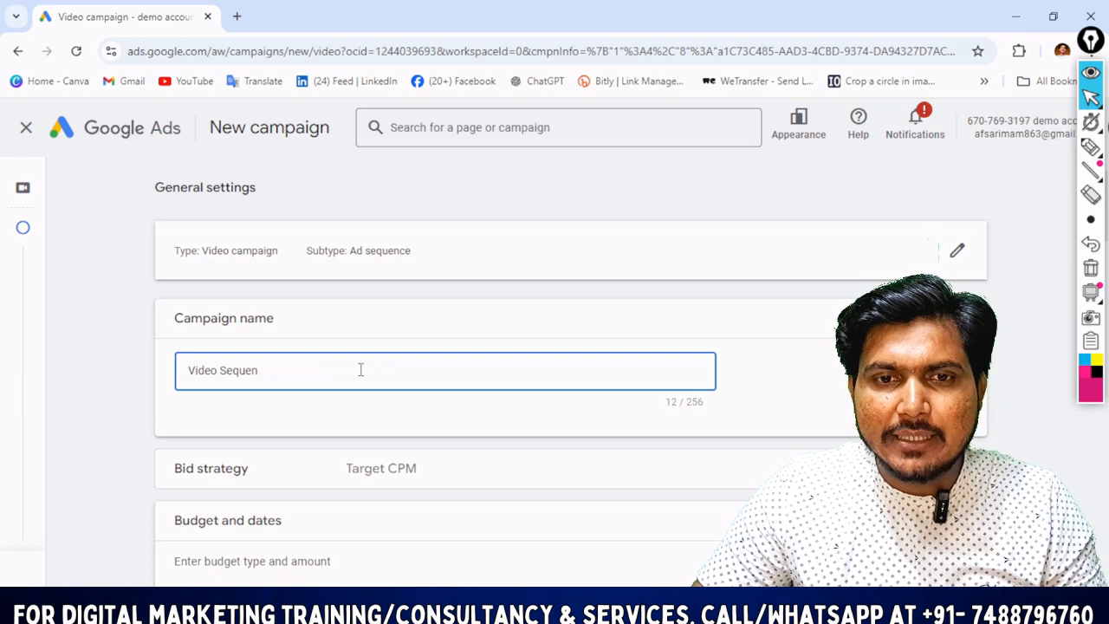
type("ce - campaign")
scroll(451, 281, "down", 1)
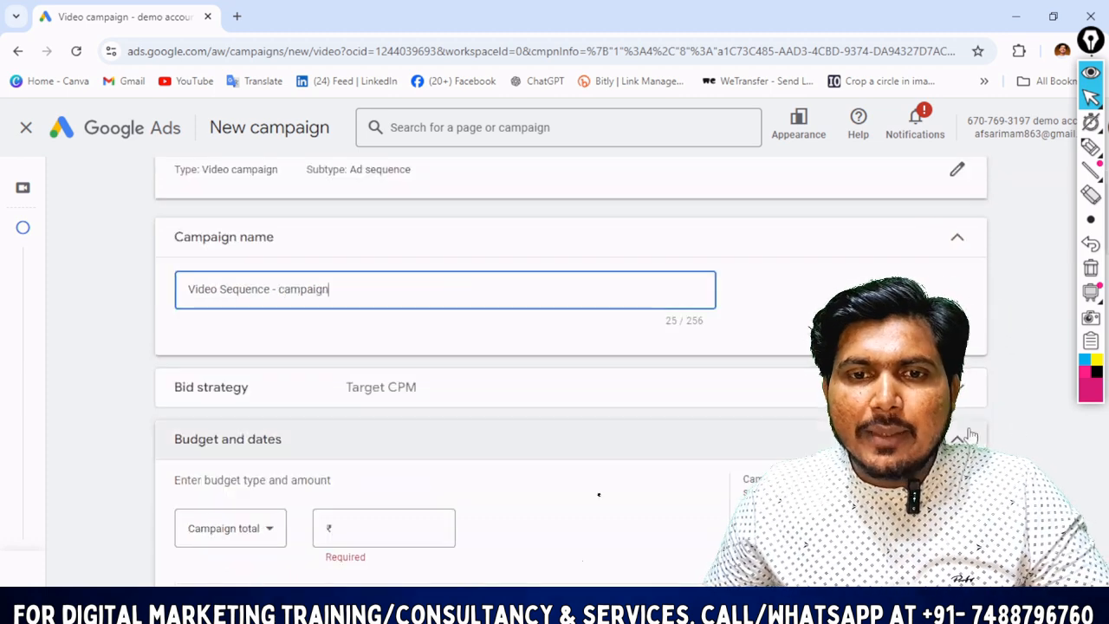
- Expand the bid strategy settings and choose Target CPM
left_click(299, 387)
scroll(298, 387, "down", 1)
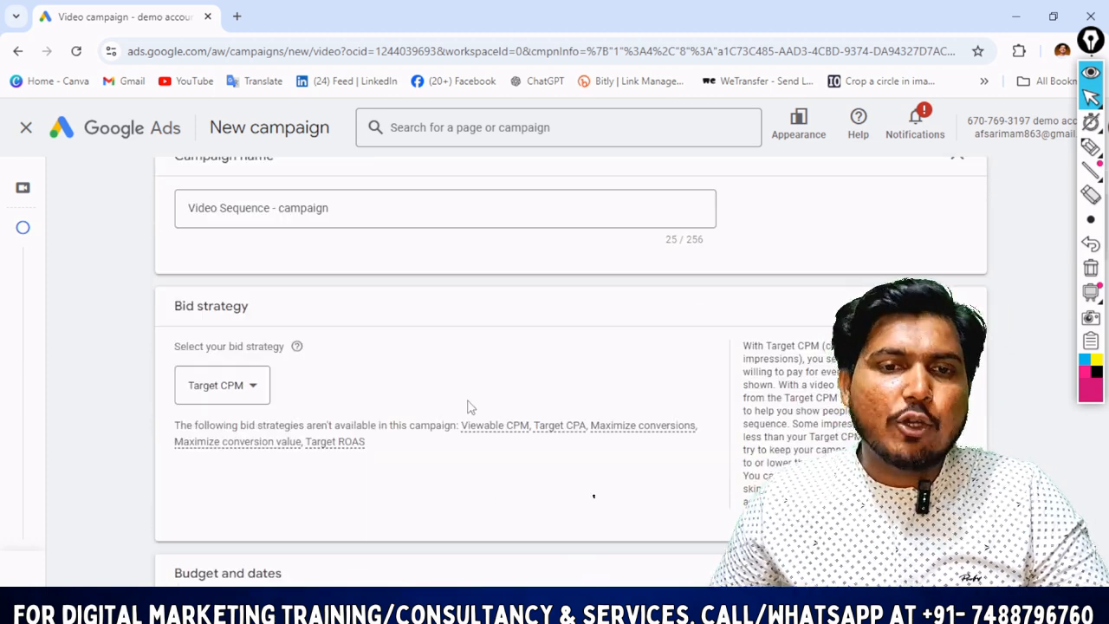
left_click(254, 391)
left_click(219, 440)
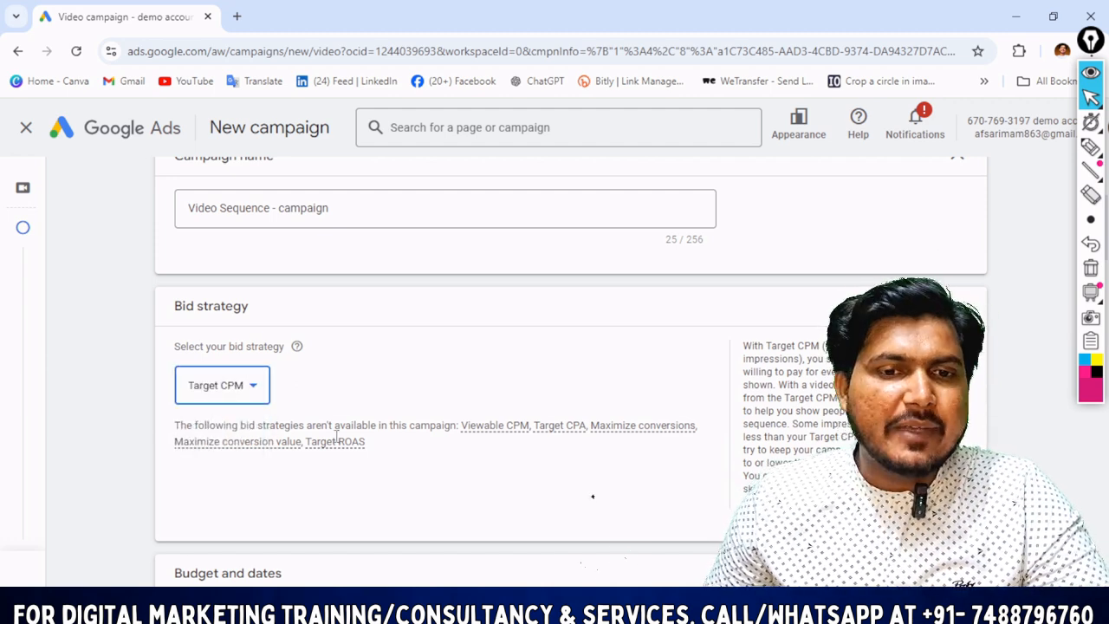
- Change the budget type to Daily and set the amount to ₹5,000.00
scroll(433, 335, "down", 3)
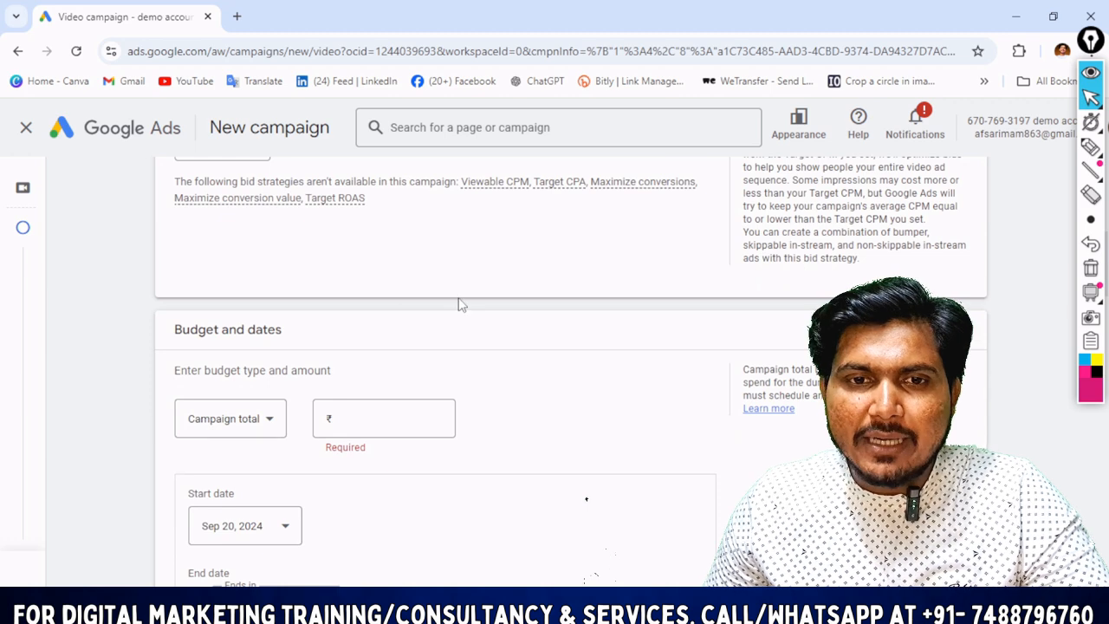
left_click(269, 423)
scroll(240, 346, "down", 1)
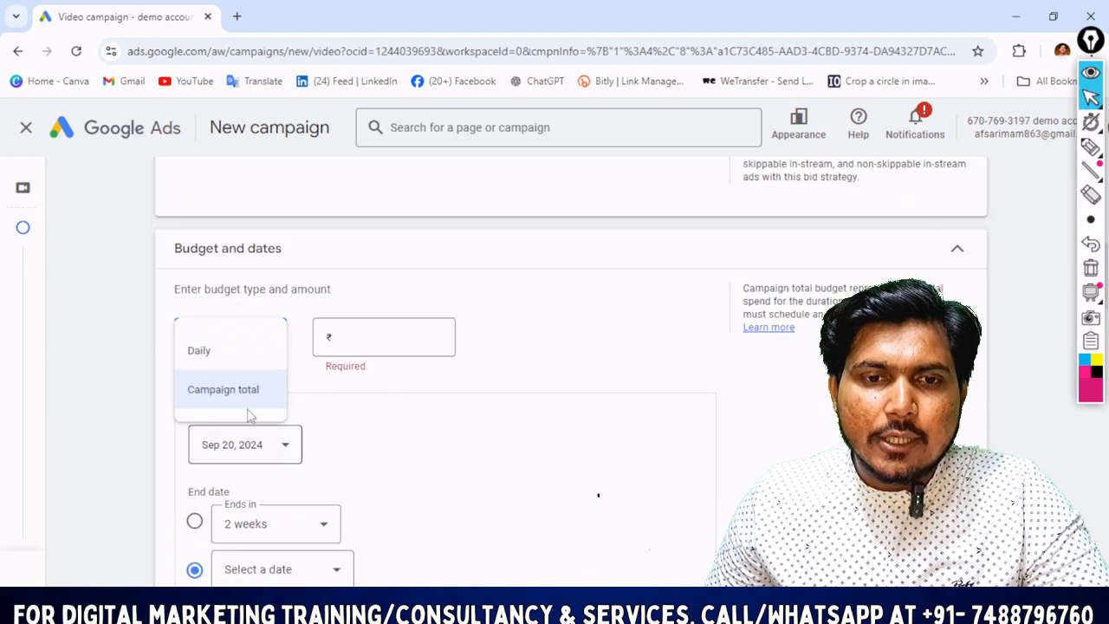
left_click(250, 367)
left_click(371, 337)
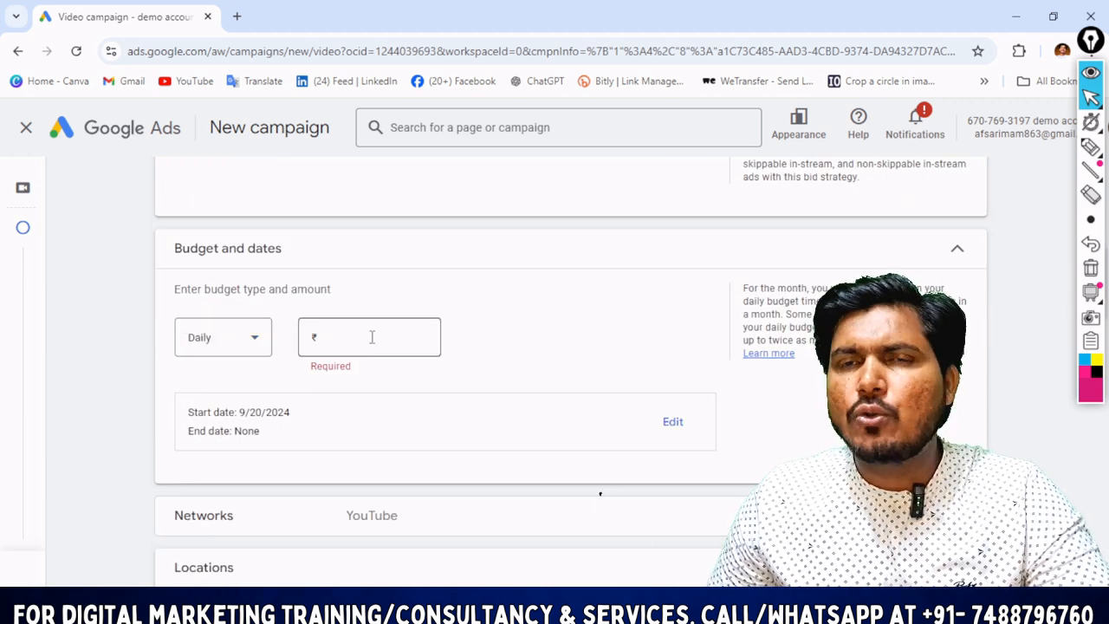
left_click(372, 337)
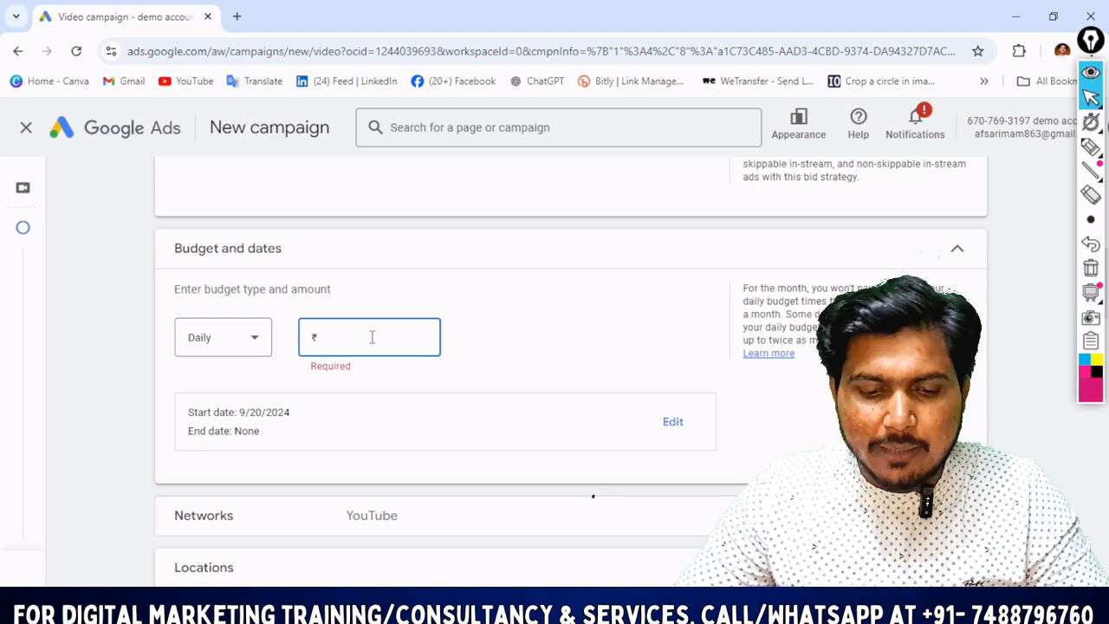
type("50.00")
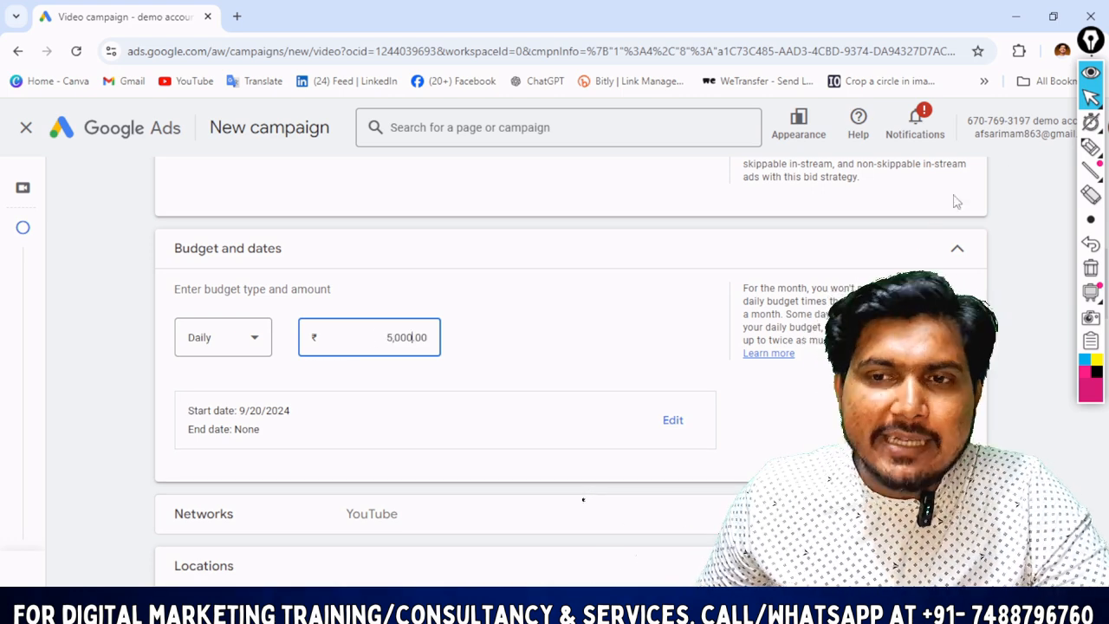
left_click(684, 295)
scroll(660, 310, "down", 1)
scroll(606, 315, "up", 1)
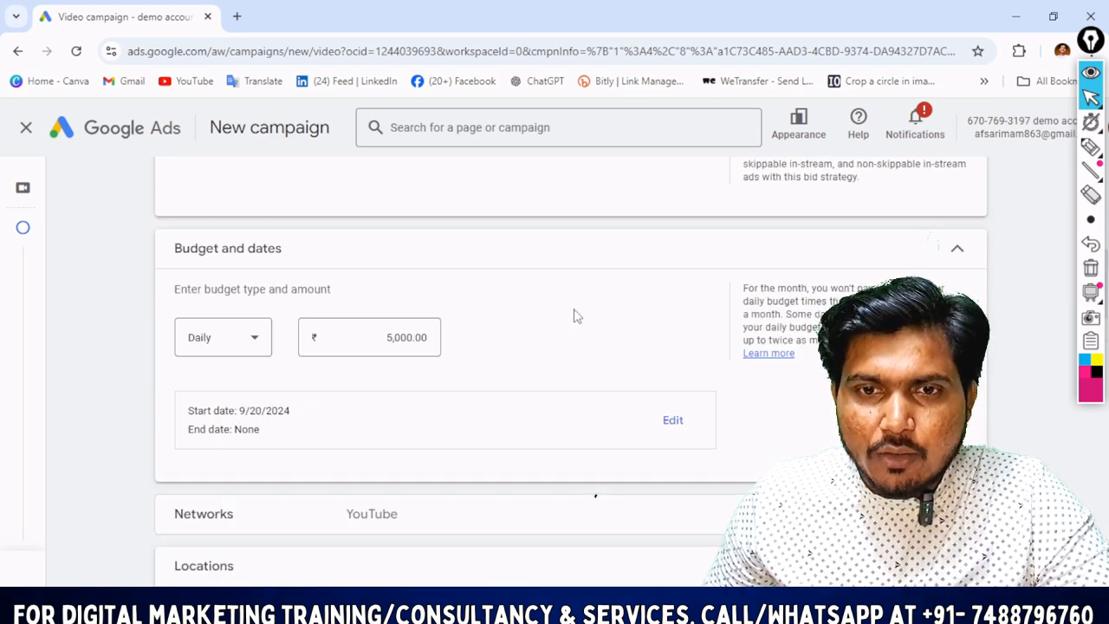
- Exclude Female and the 55 - 64 and 65+ age groups from the campaign's demographic targeting
scroll(563, 327, "down", 2)
scroll(554, 364, "down", 2)
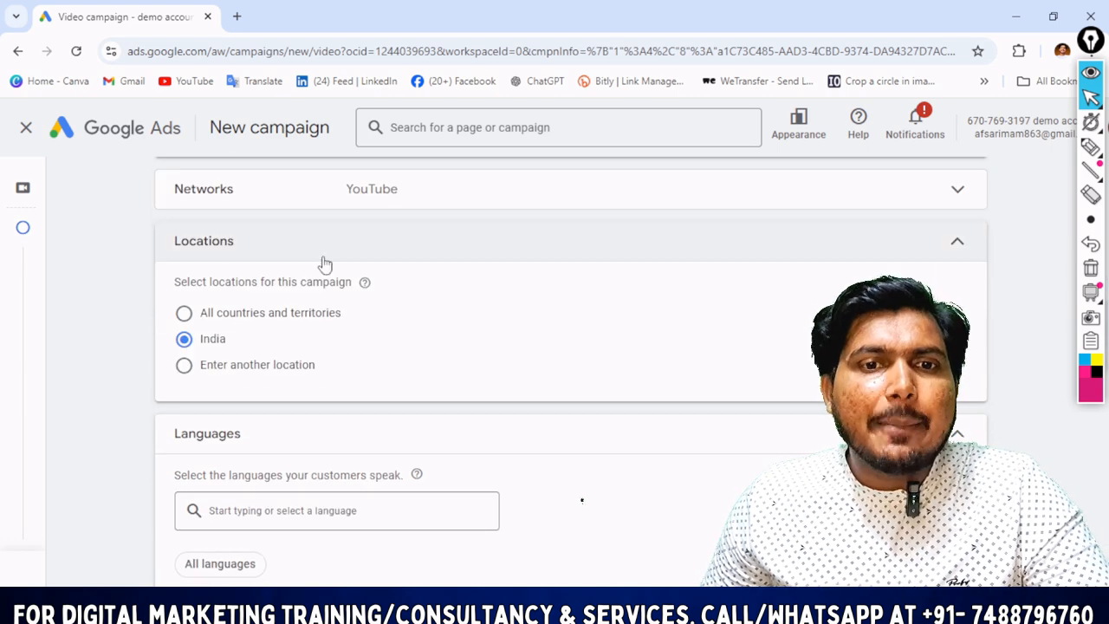
scroll(328, 303, "down", 2)
scroll(321, 347, "down", 2)
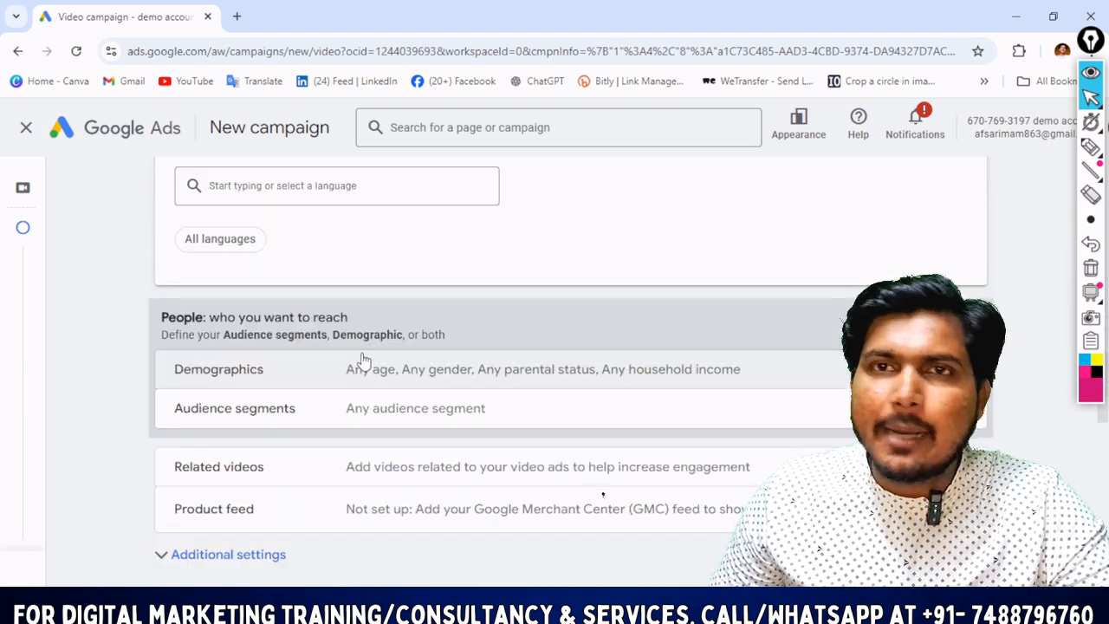
scroll(523, 322, "down", 1)
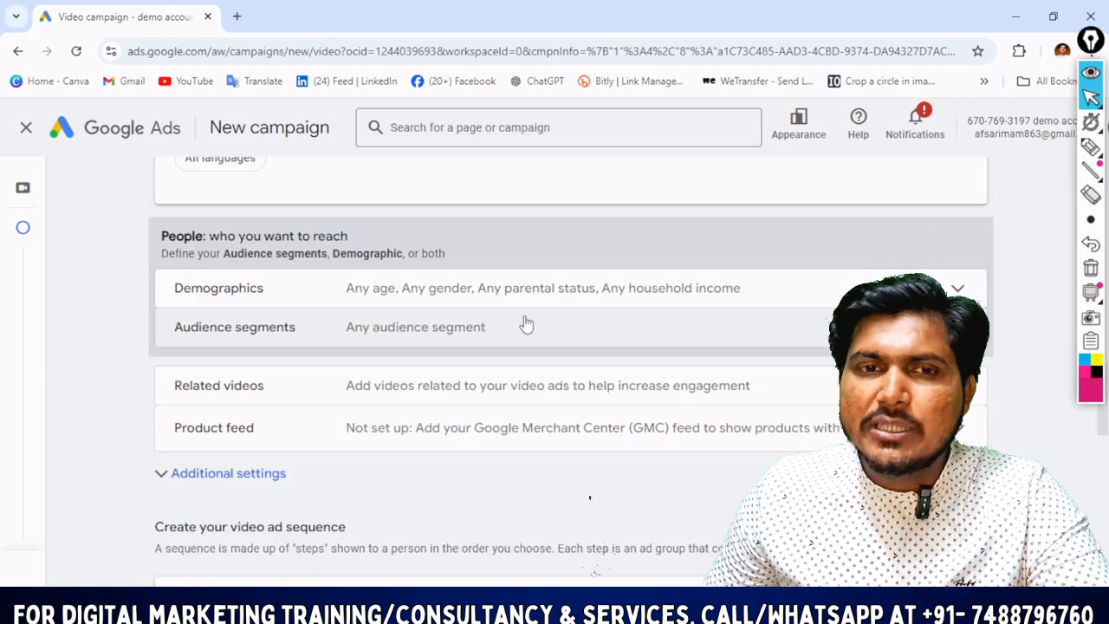
scroll(488, 314, "down", 1)
scroll(645, 295, "up", 1)
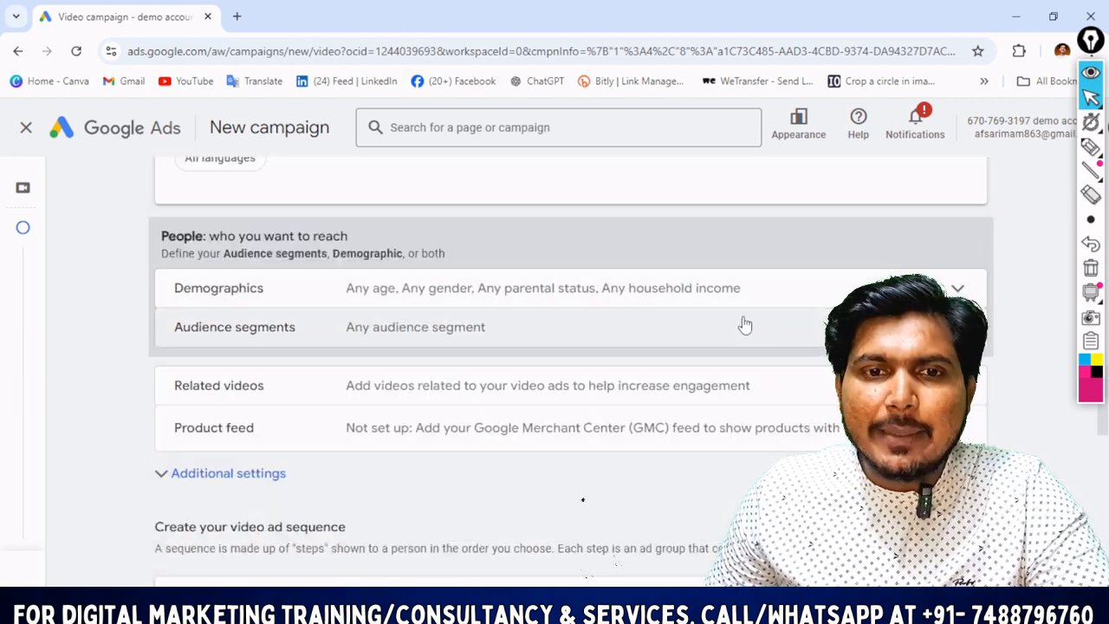
left_click(515, 290)
scroll(416, 438, "down", 1)
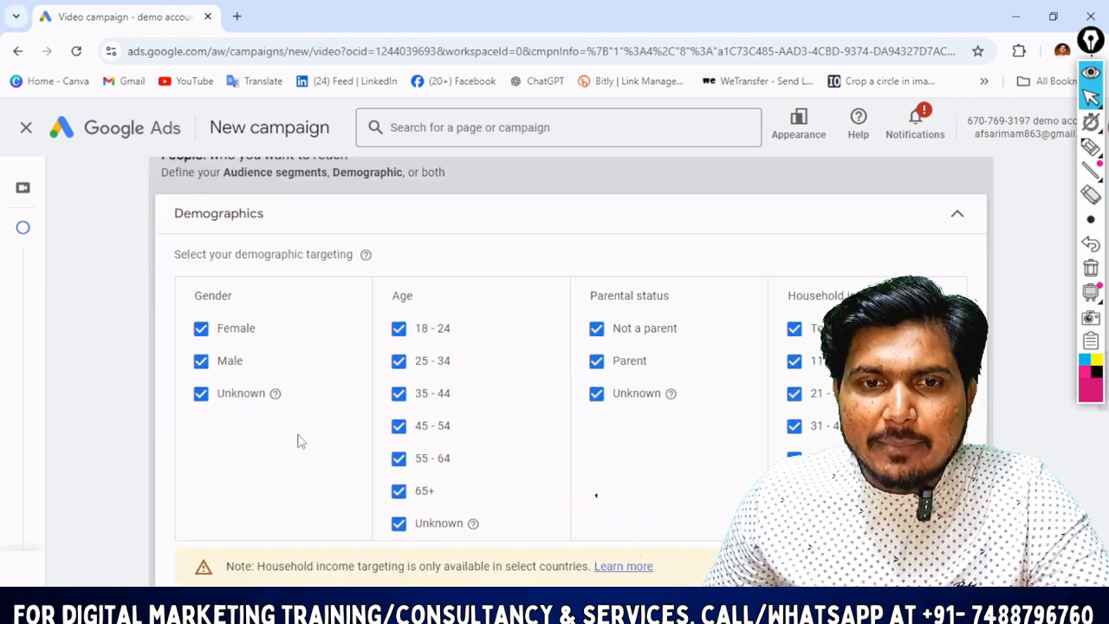
left_click(214, 338)
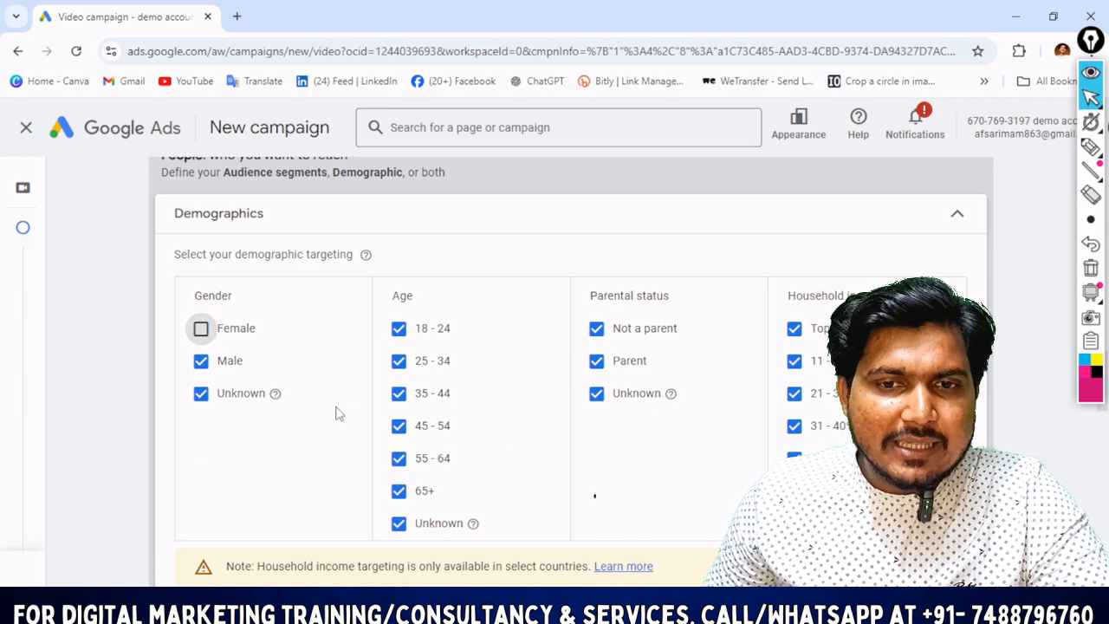
left_click(398, 490)
left_click(398, 458)
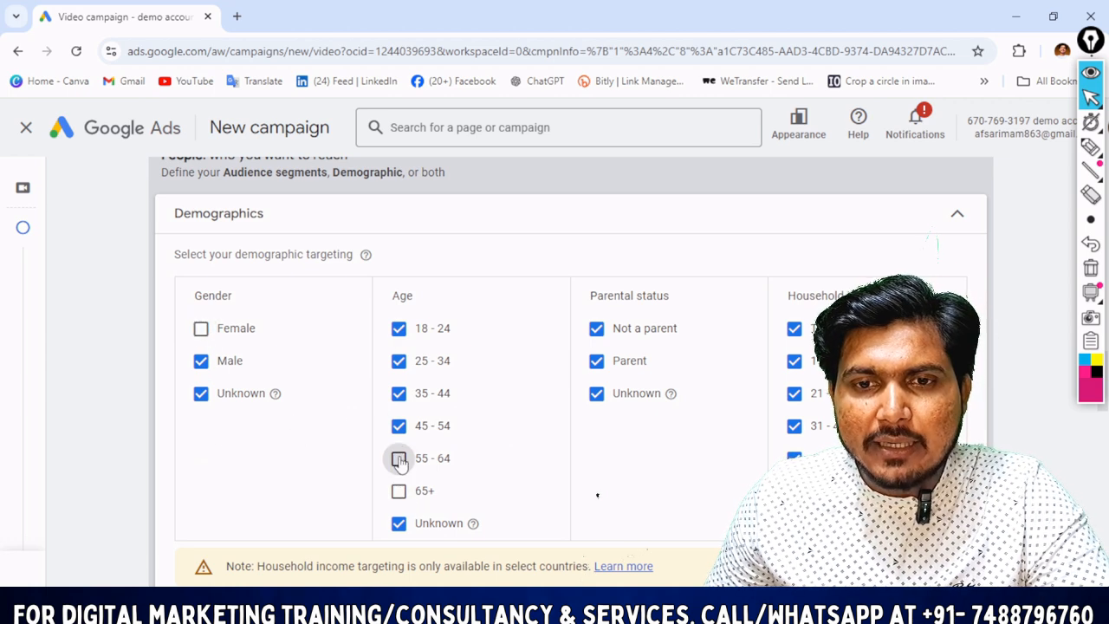
- Target the in-market segments Real Estate, Commercial Properties, Residential Properties, Residential Properties (For Rent), Commercial Properties (For Sale) and Commercial Properties (For Rent)
scroll(187, 486, "down", 5)
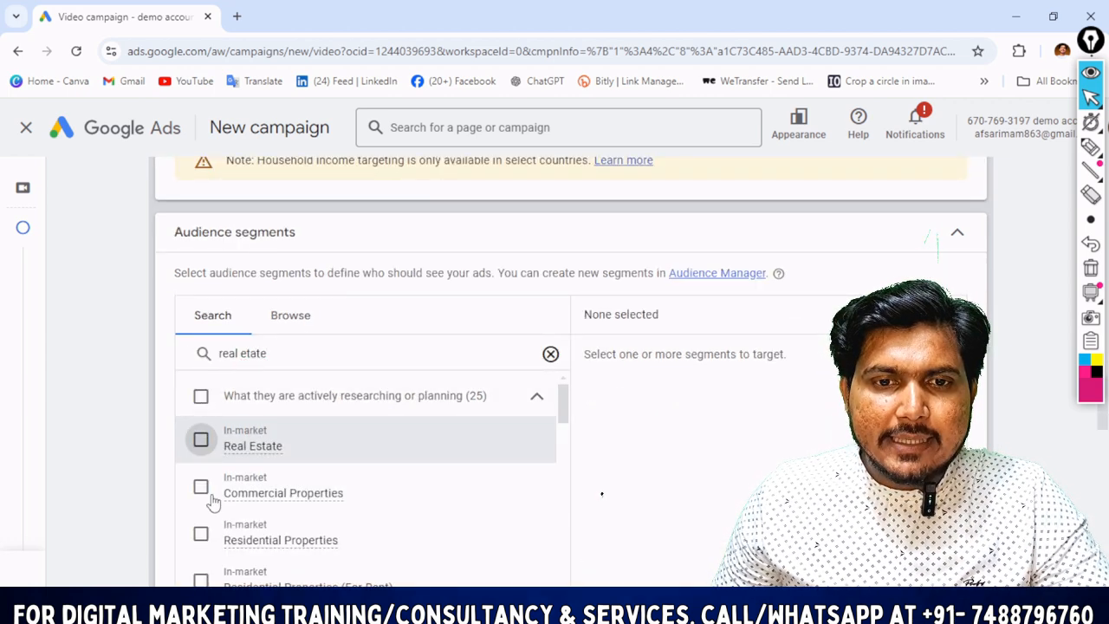
left_click(200, 439)
left_click(200, 485)
scroll(264, 524, "down", 1)
left_click(200, 455)
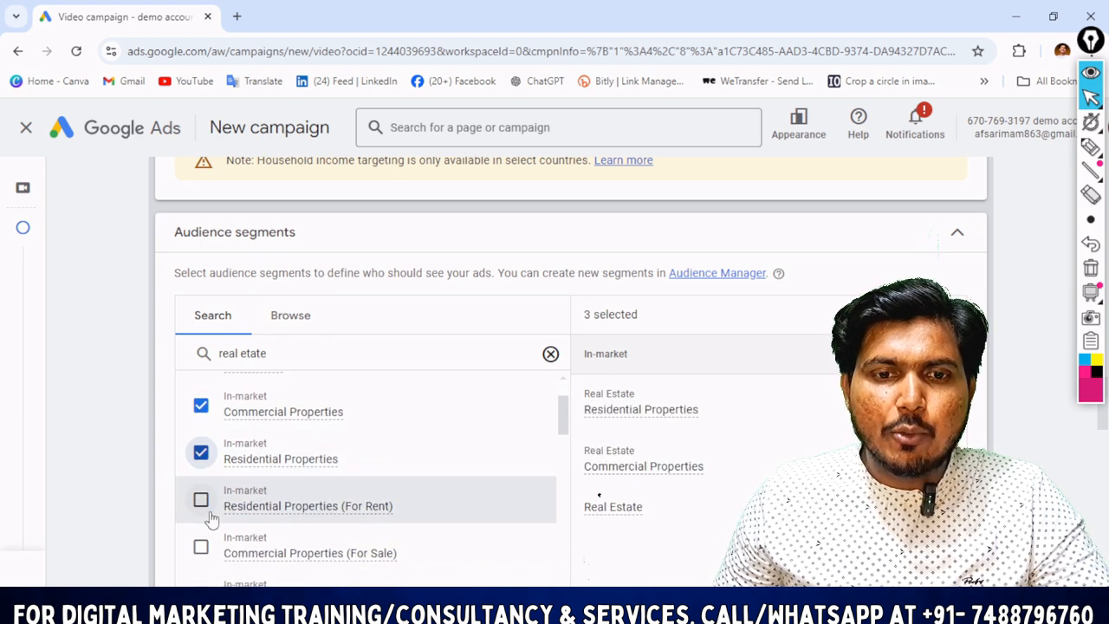
left_click(200, 502)
scroll(210, 494, "down", 1)
left_click(200, 465)
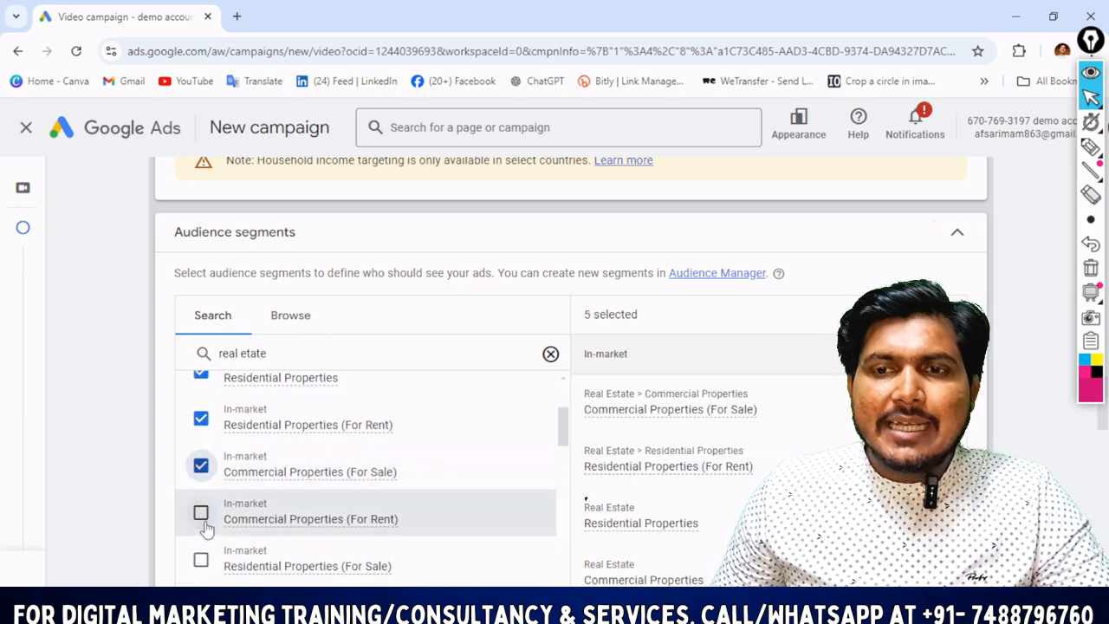
left_click(200, 512)
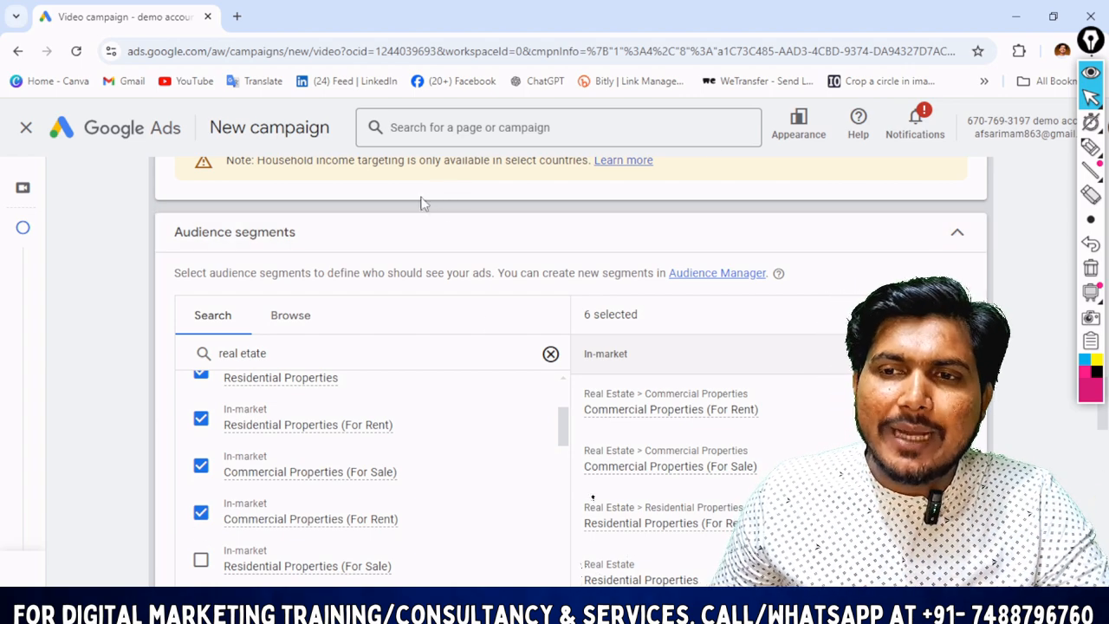
- Review the selected audience segments and the Related videos setting, down to the video ad sequence templates
scroll(953, 245, "down", 1)
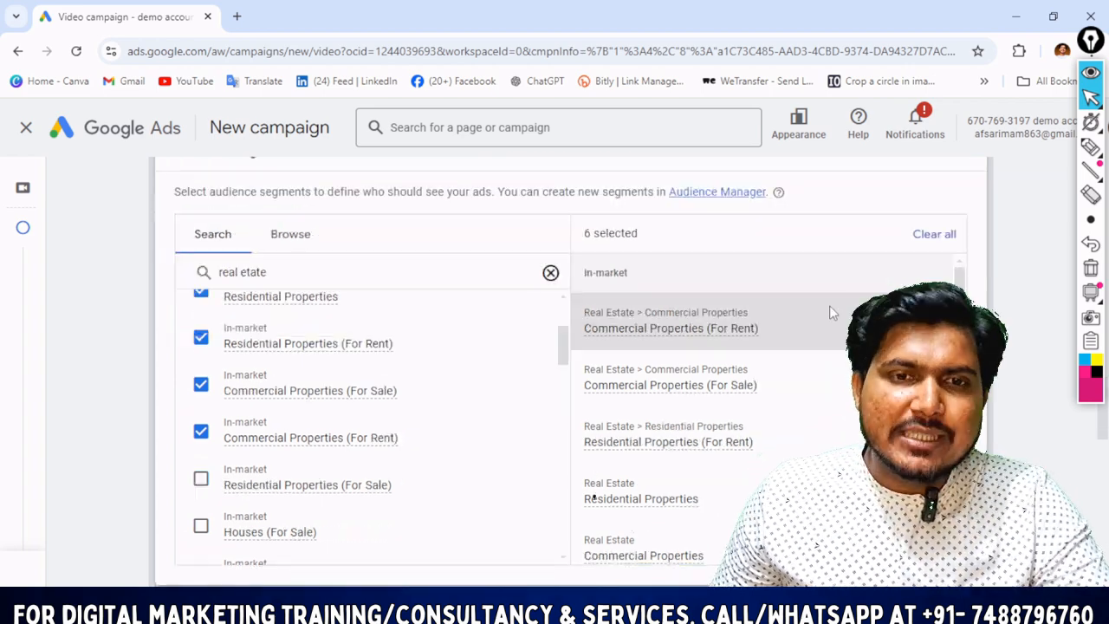
scroll(831, 308, "down", 1)
scroll(619, 343, "down", 2)
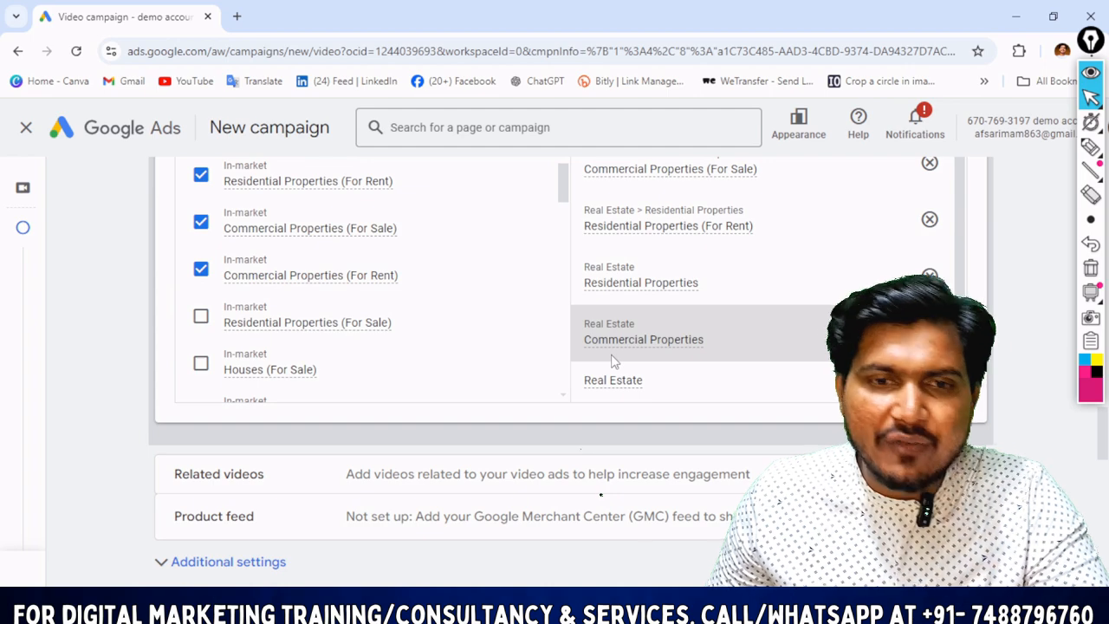
scroll(536, 385, "down", 2)
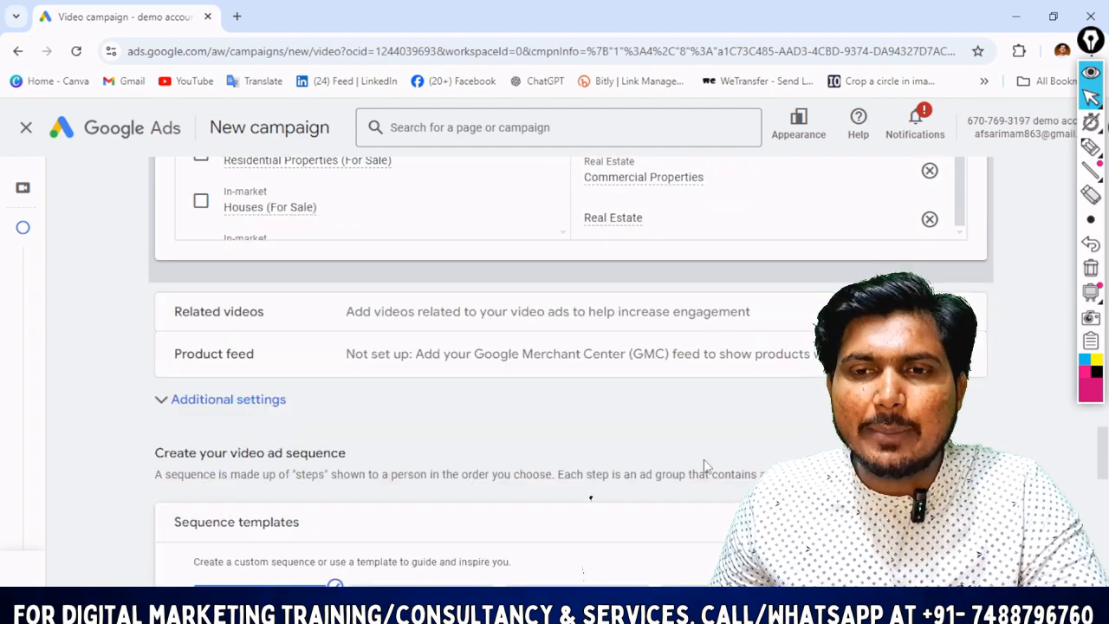
scroll(704, 465, "down", 2)
scroll(531, 401, "up", 2)
scroll(396, 398, "up", 2)
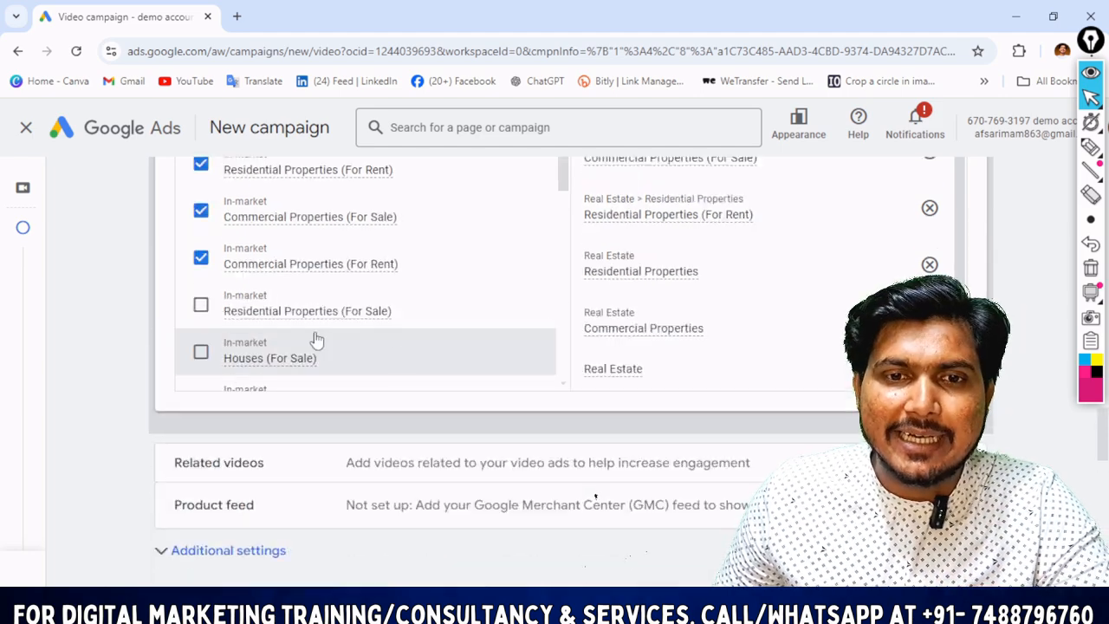
scroll(272, 396, "down", 2)
scroll(321, 444, "down", 1)
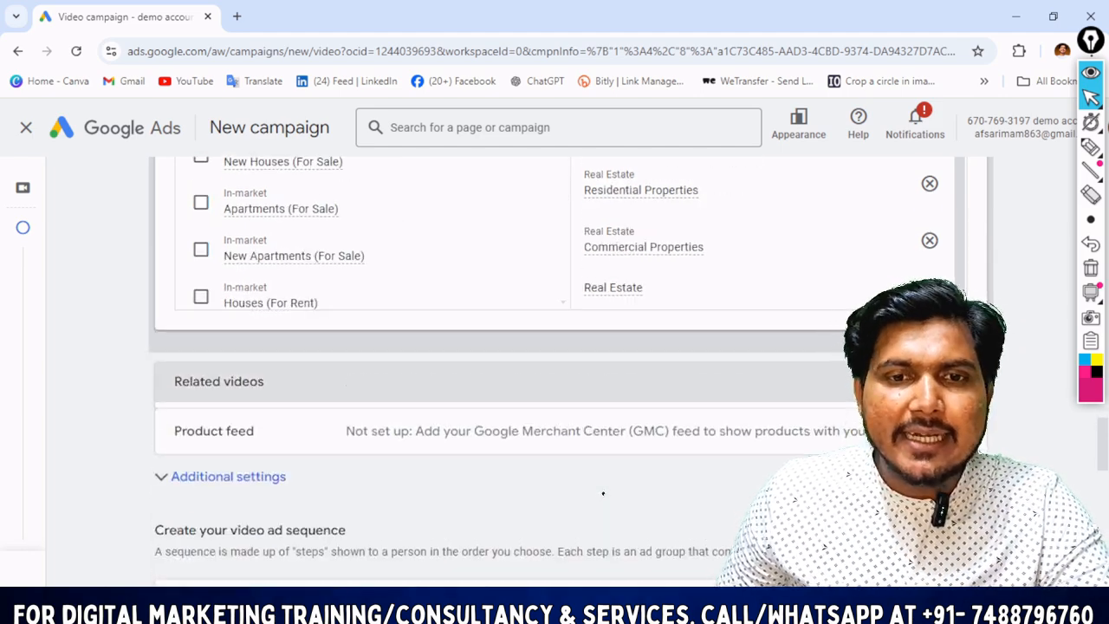
left_click(260, 382)
scroll(605, 492, "down", 5)
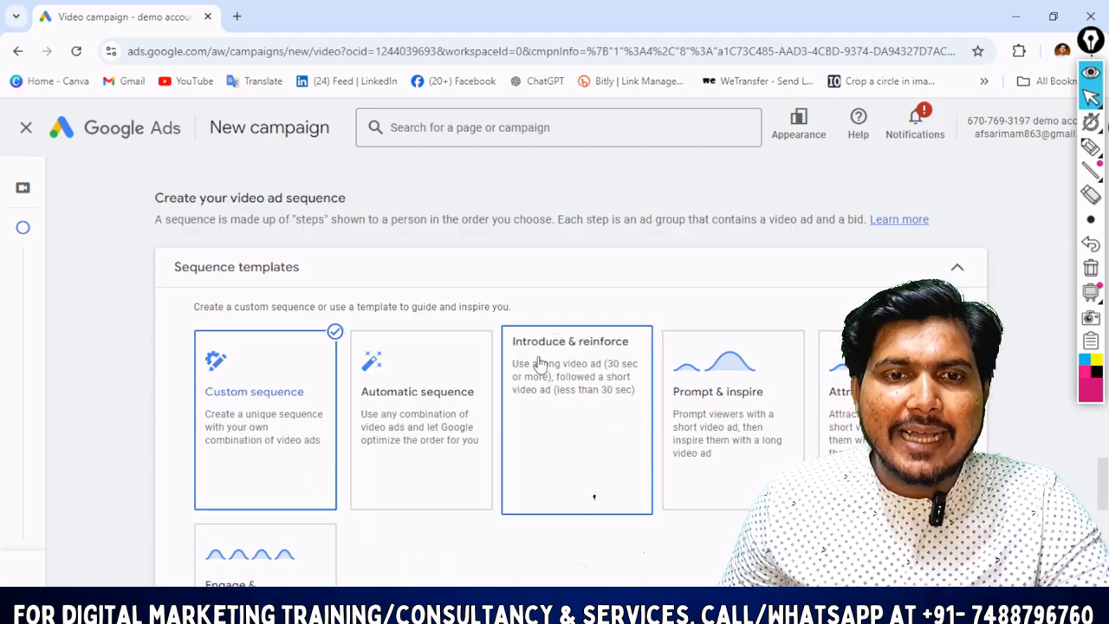
- Circle the Sequence templates heading with the highlighter, draw two lines down the page's side, and clear the marks
left_click(1090, 146)
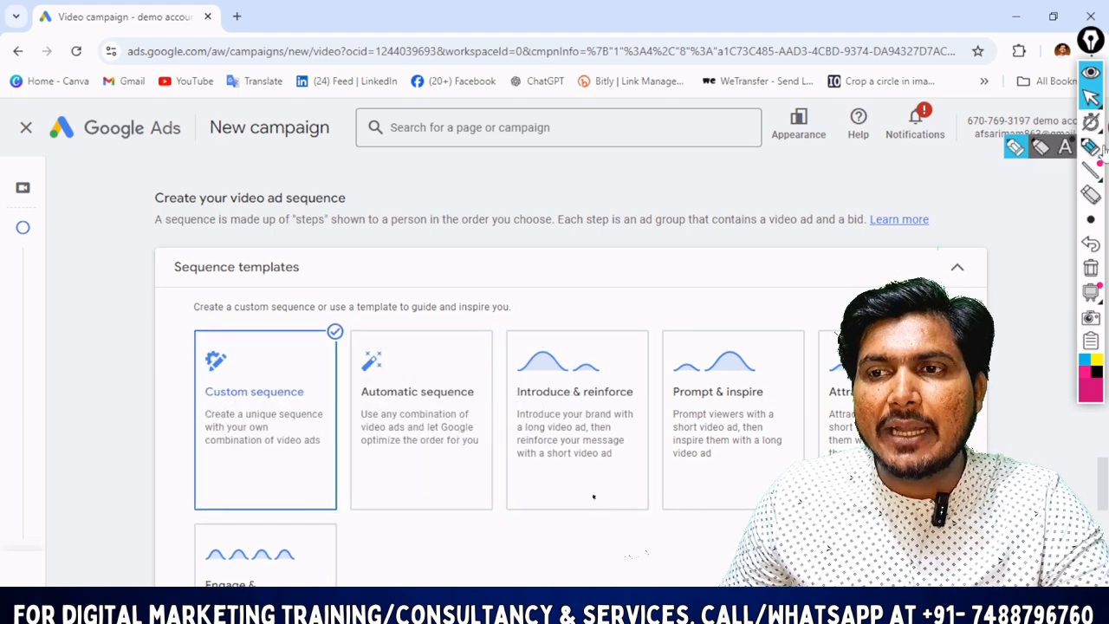
left_click(1040, 146)
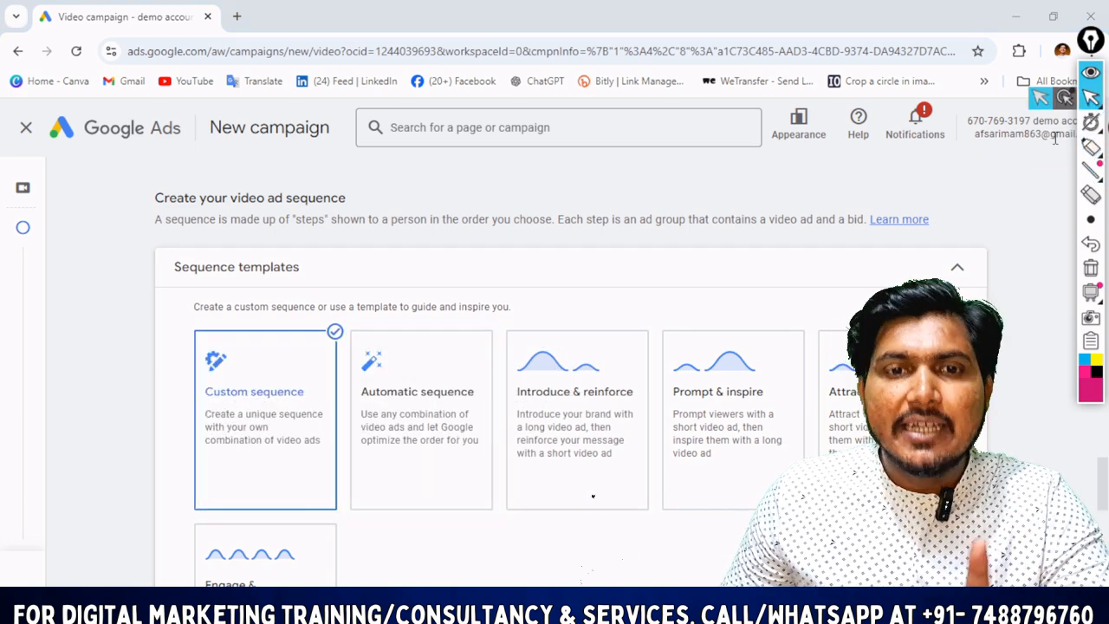
left_click(1090, 97)
scroll(984, 229, "down", 1)
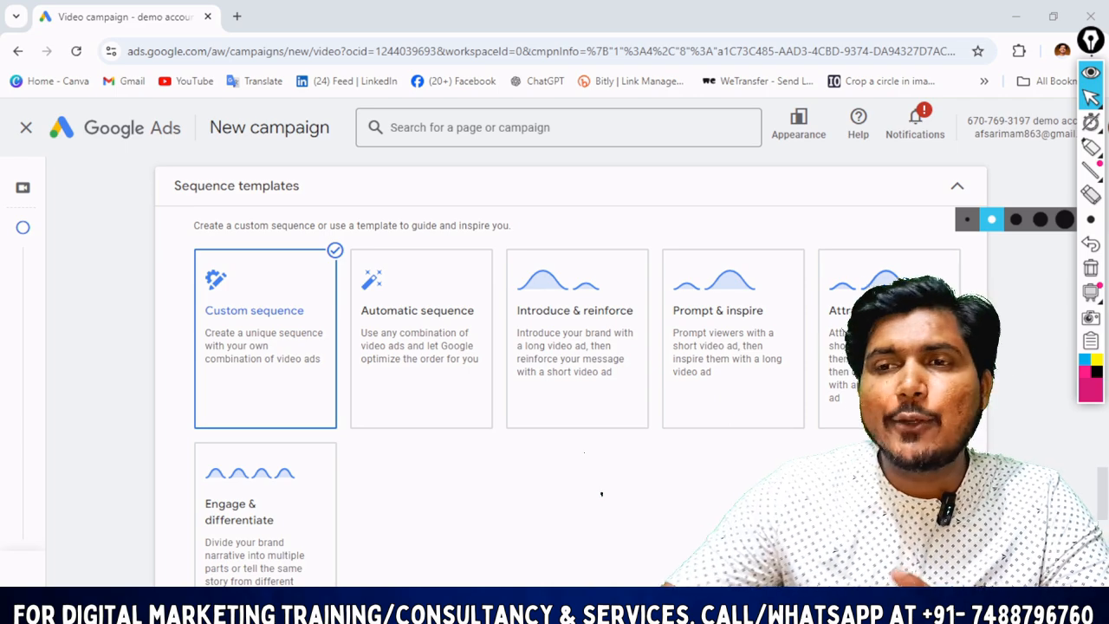
left_click(1090, 147)
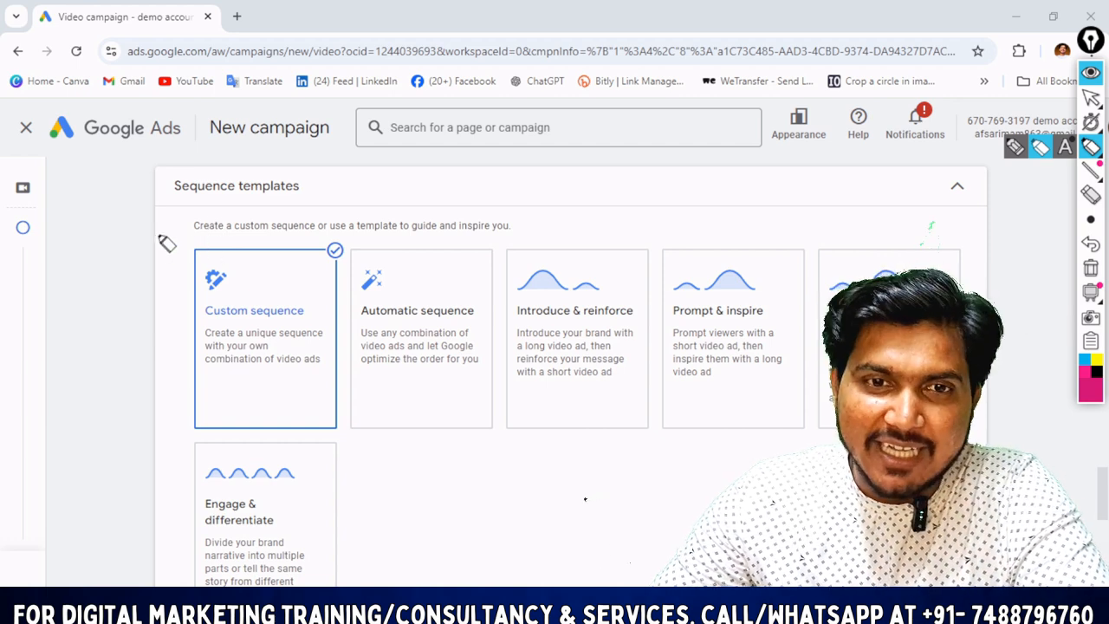
mouse_move(156, 208)
left_mouse_down()
mouse_move(304, 161)
mouse_move(182, 213)
left_mouse_up()
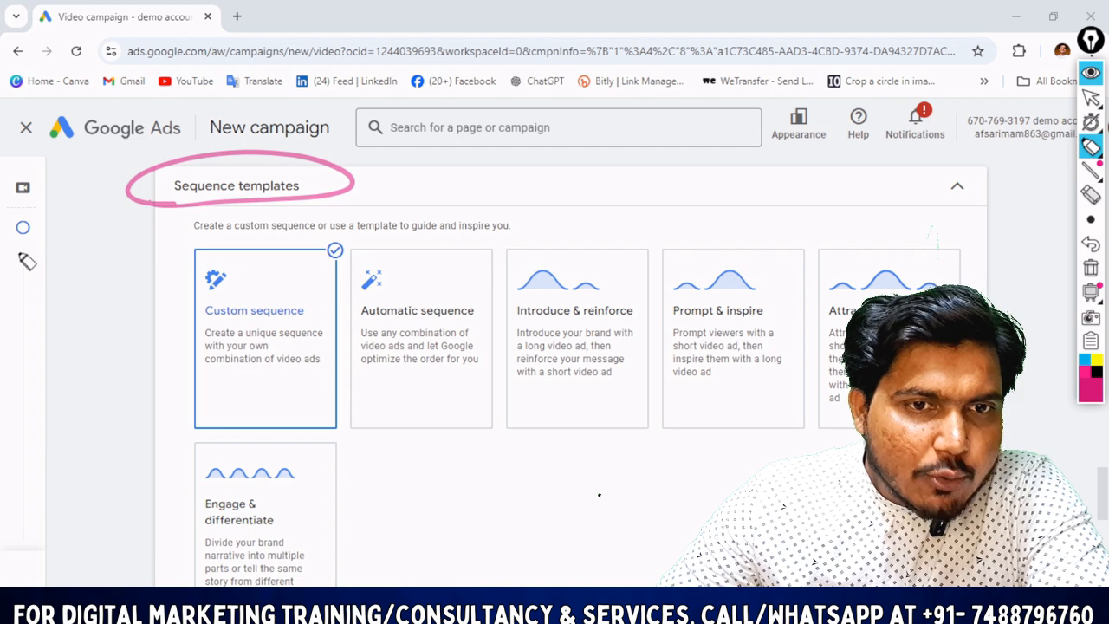
mouse_move(22, 238)
left_mouse_down()
mouse_move(36, 306)
mouse_move(25, 374)
left_mouse_up()
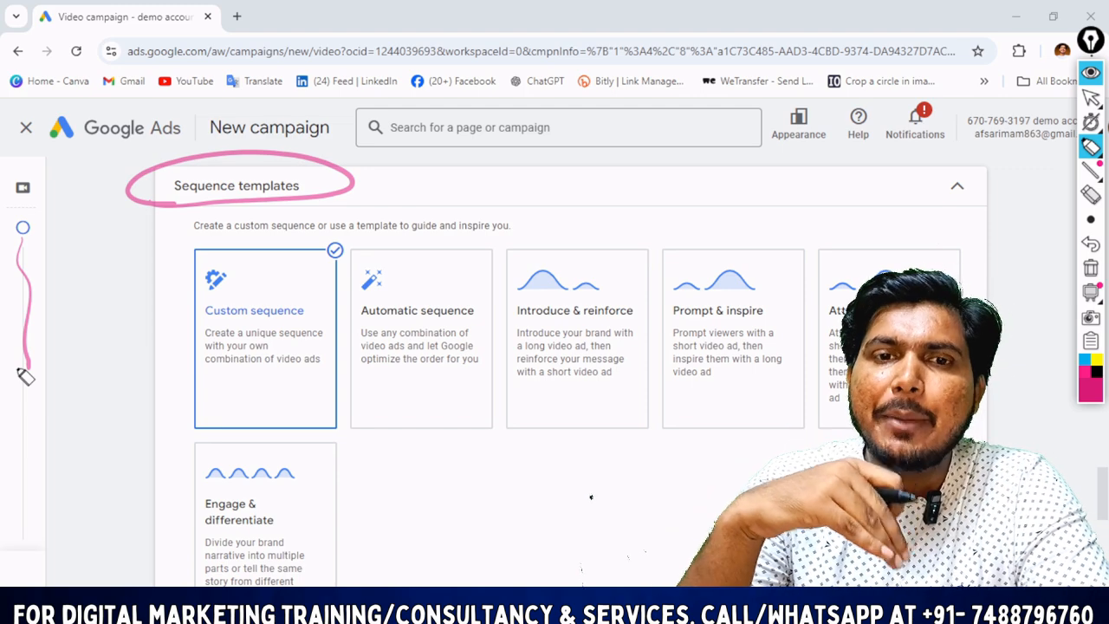
left_click_drag(9, 211, 32, 426)
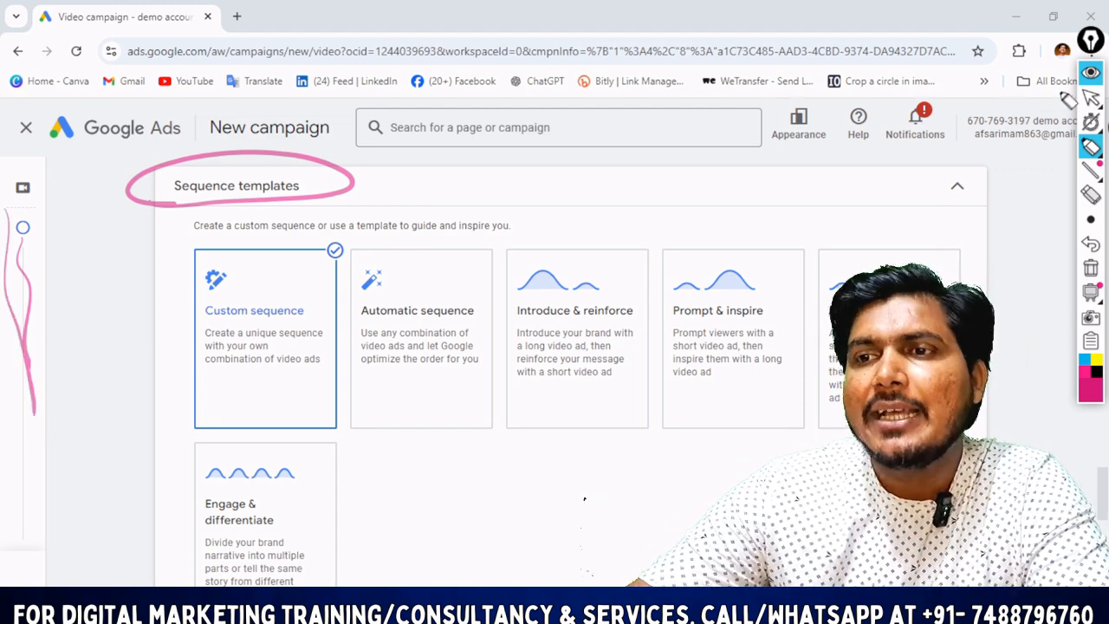
left_click(1090, 267)
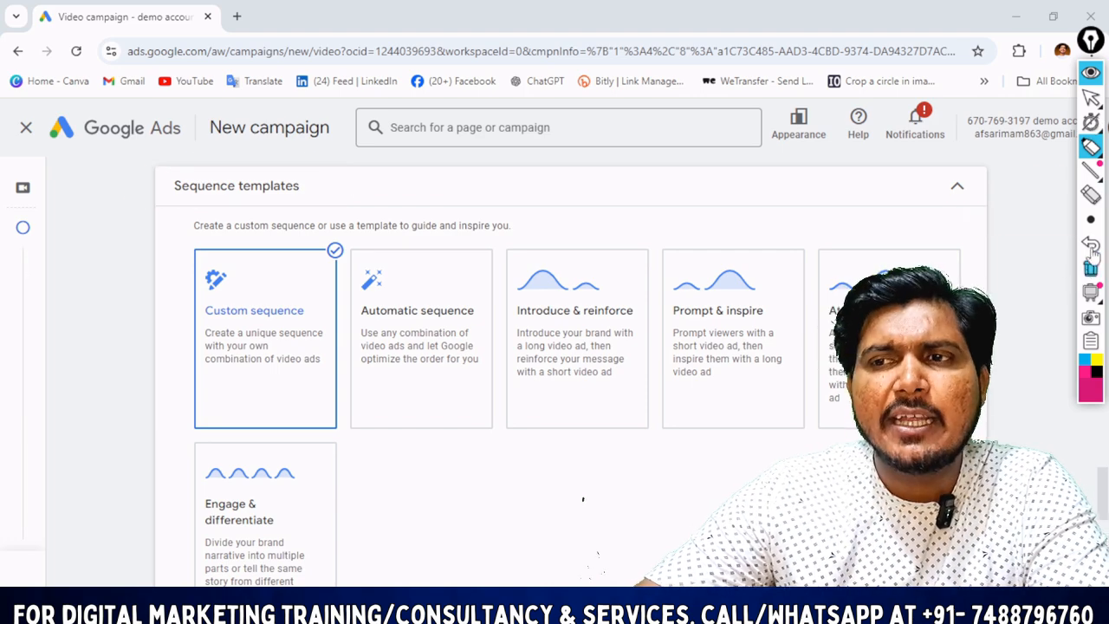
left_click(1093, 100)
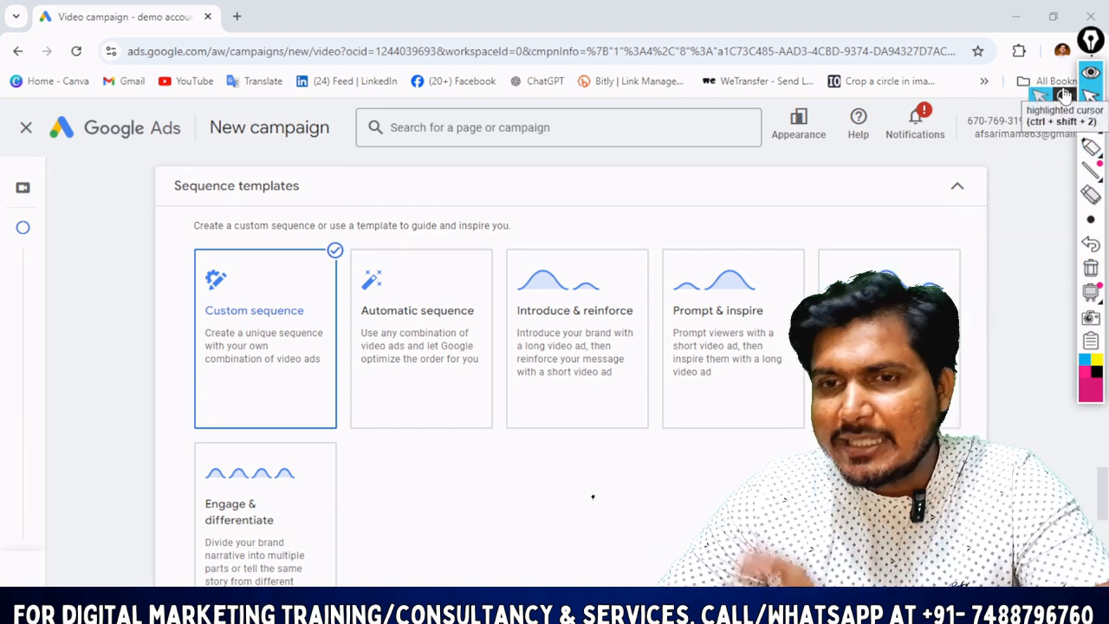
left_click(1064, 96)
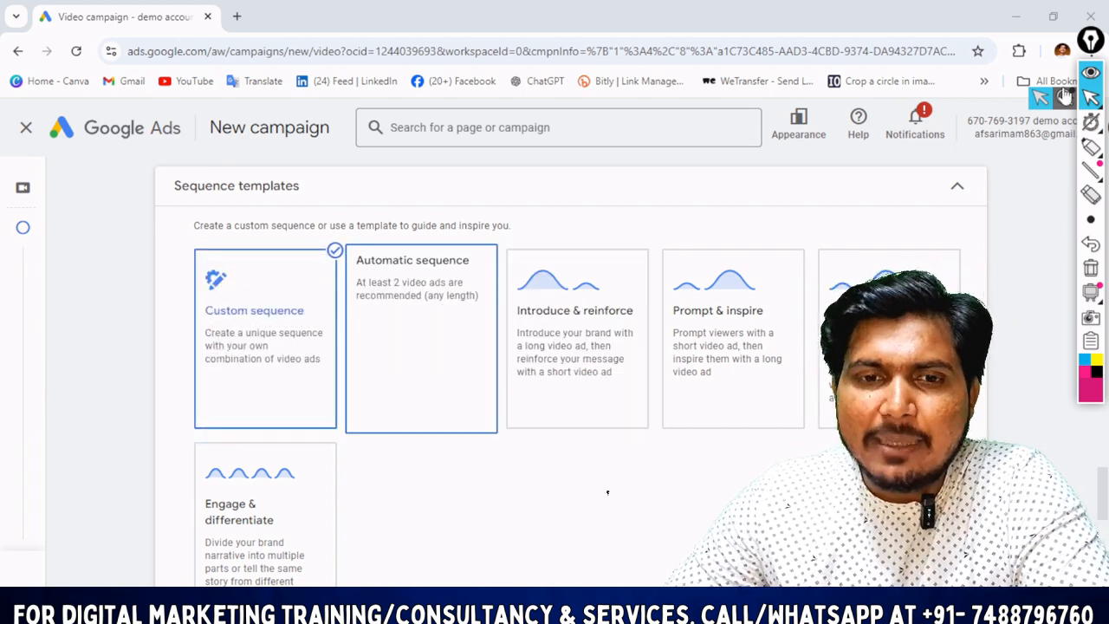
- Mark the Custom, Automatic, Introduce & reinforce, Prompt & inspire and Engage & differentiate templates with highlighter strokes, and clear the marks
left_click(1090, 147)
left_click_drag(224, 367, 338, 303)
left_click_drag(368, 379, 499, 308)
left_click_drag(536, 373, 684, 312)
left_click_drag(698, 360, 814, 329)
left_click_drag(222, 519, 318, 468)
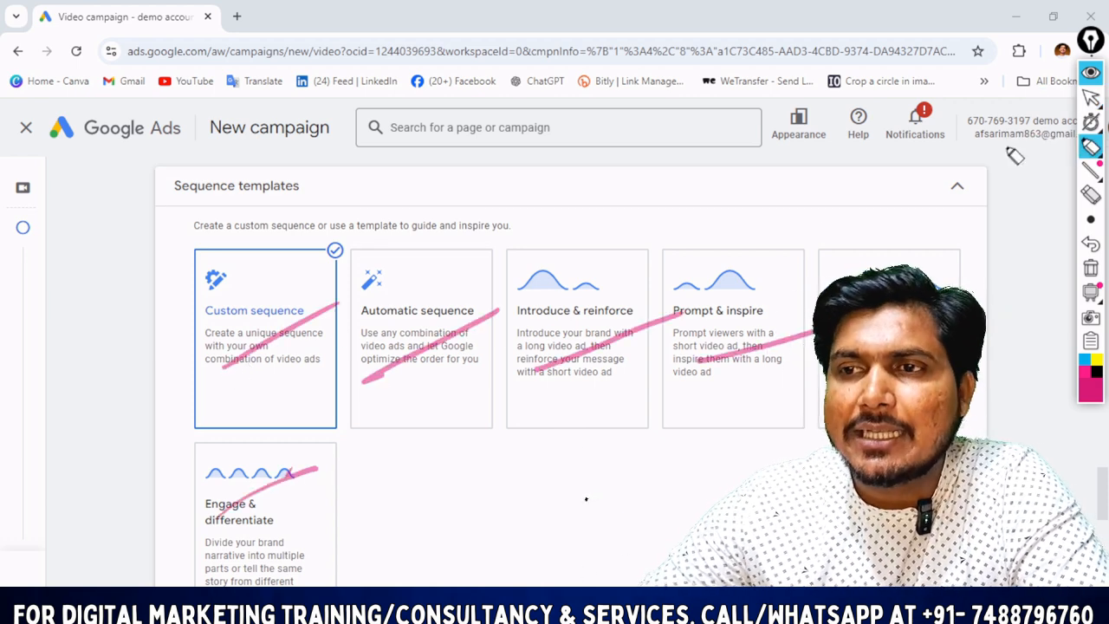
left_click(1090, 98)
left_click(1090, 267)
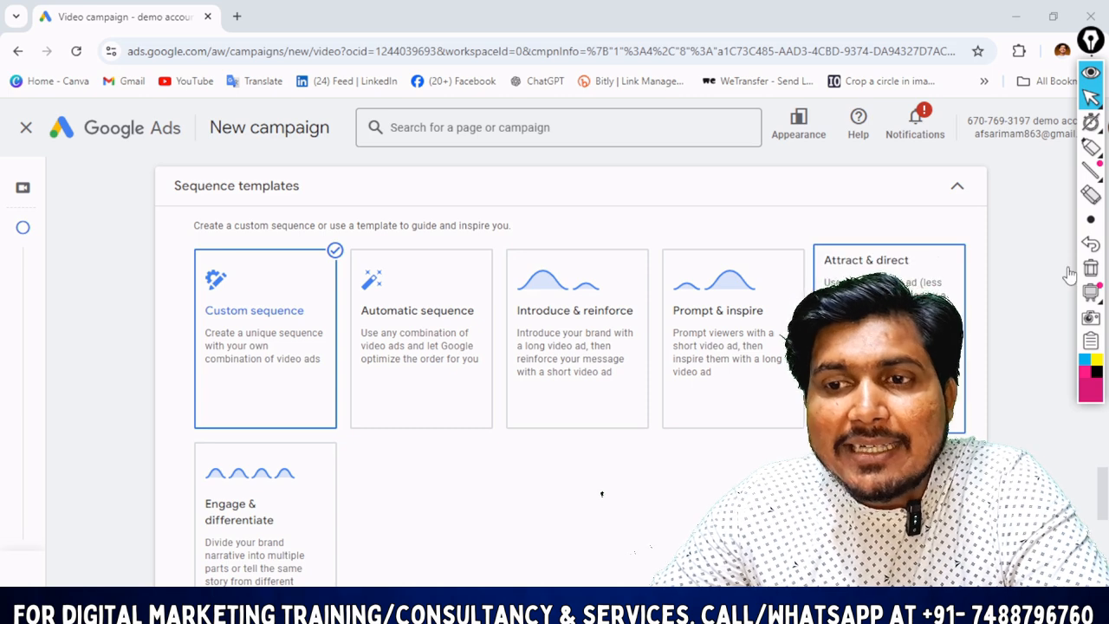
- Choose the Introduce & reinforce sequence template and examine the steps it lays out
scroll(1070, 273, "down", 1)
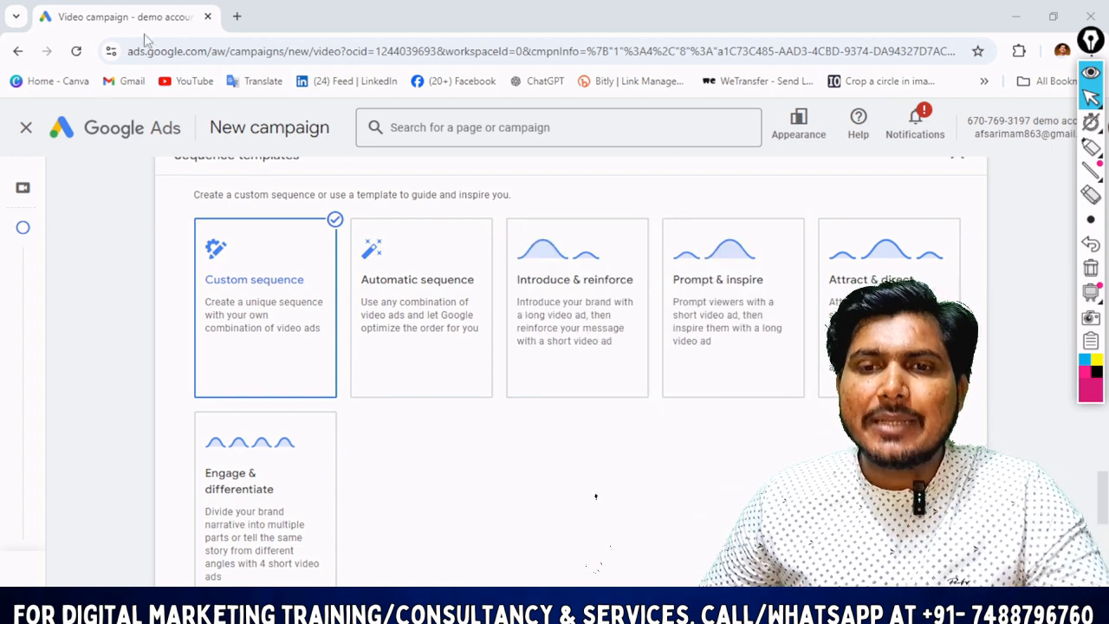
left_click(582, 316)
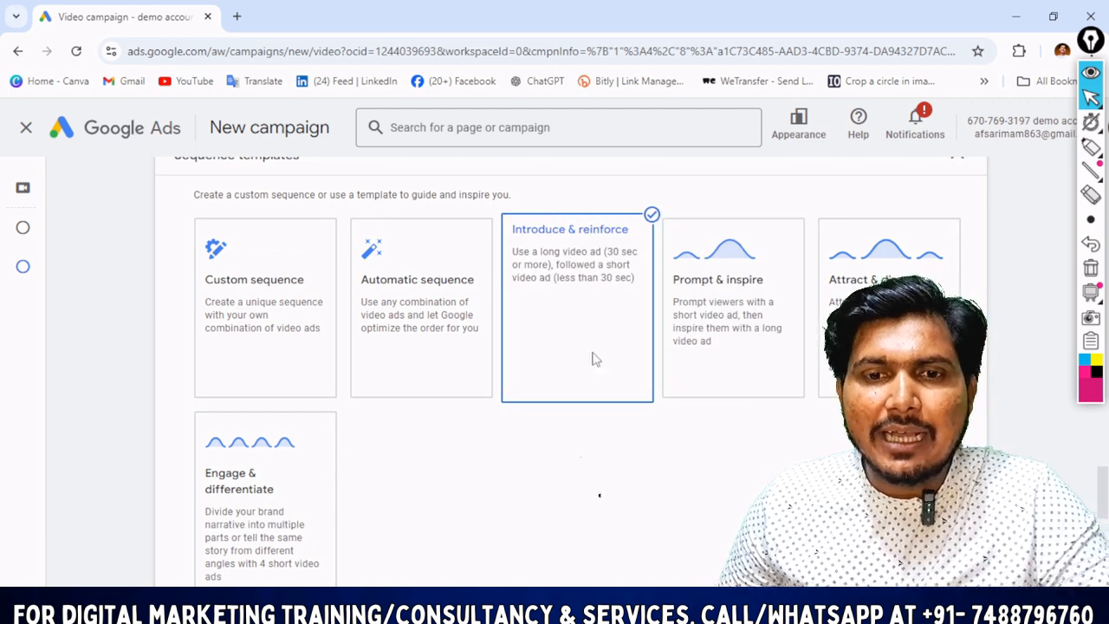
scroll(594, 359, "down", 5)
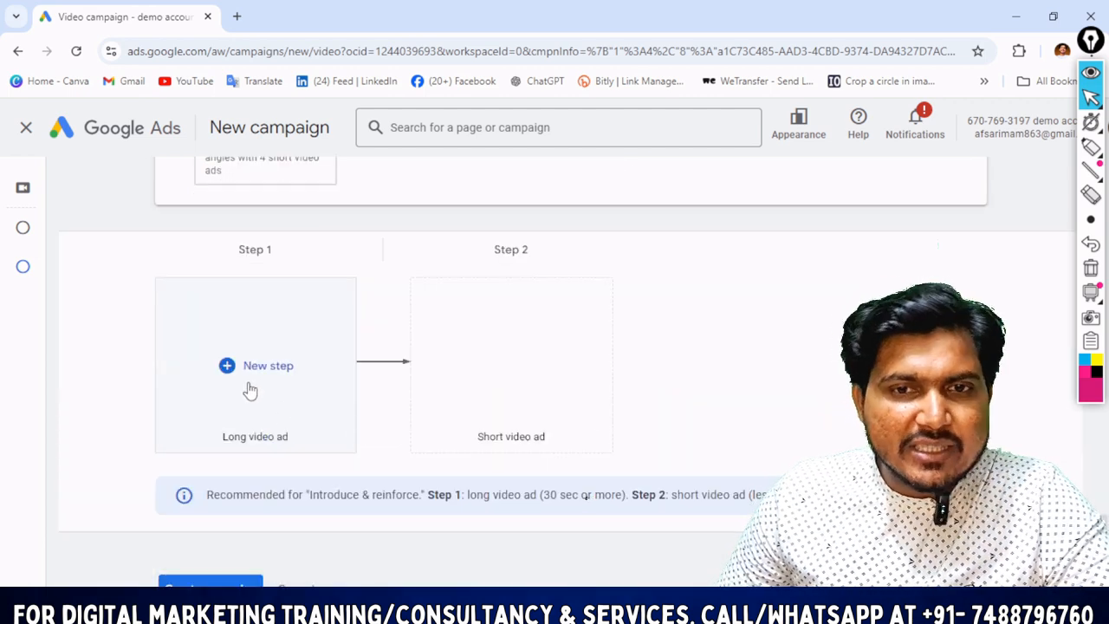
scroll(684, 378, "up", 2)
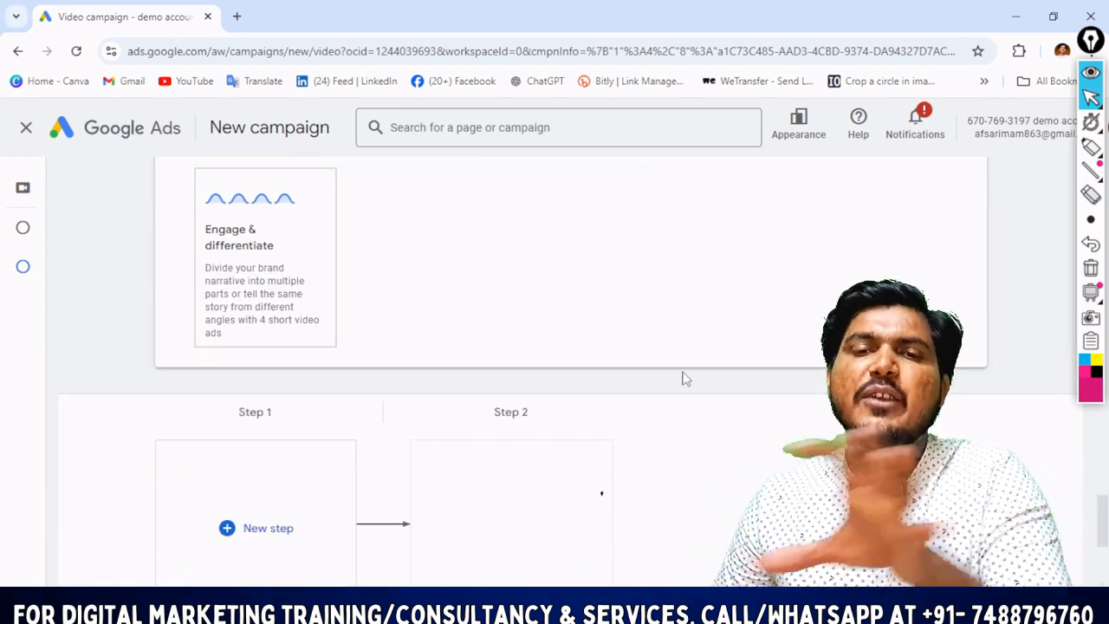
scroll(624, 381, "up", 4)
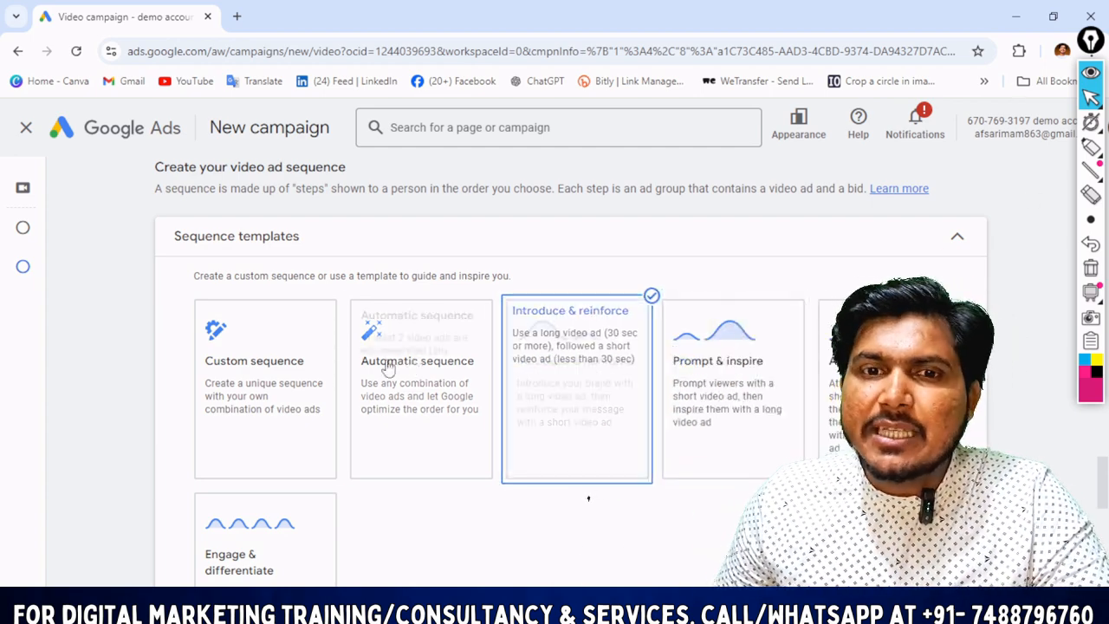
- Switch the video ad sequence to the Custom sequence template and go to its step area
left_click(260, 350)
scroll(325, 338, "down", 6)
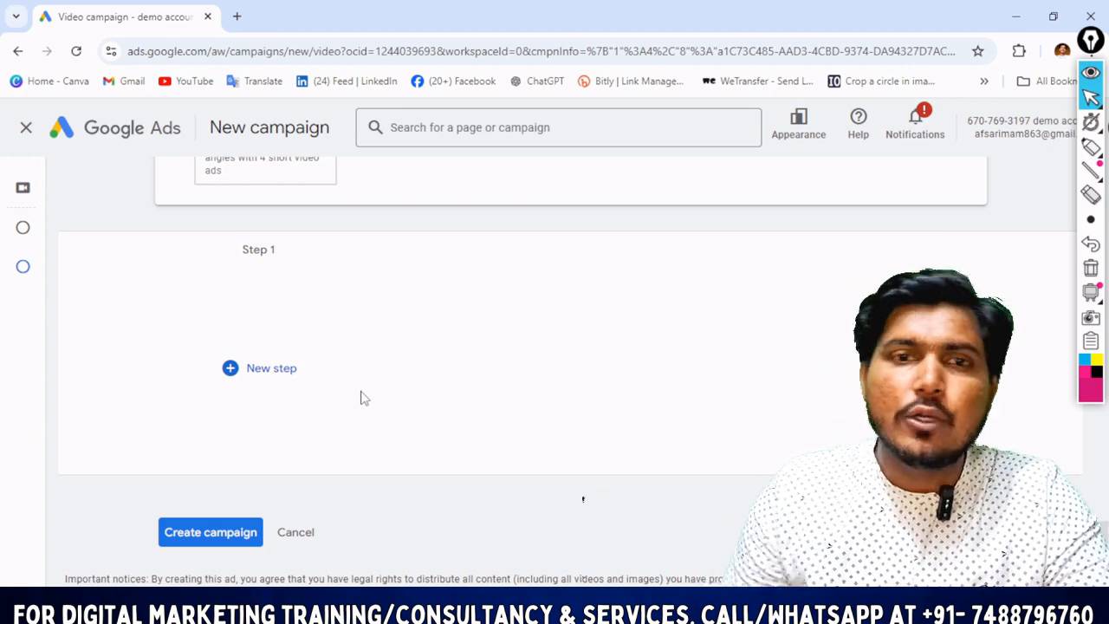
- Highlight a box around New step, branch it to handwritten View and Skip labels, and draw a forked box after View
left_click(1091, 148)
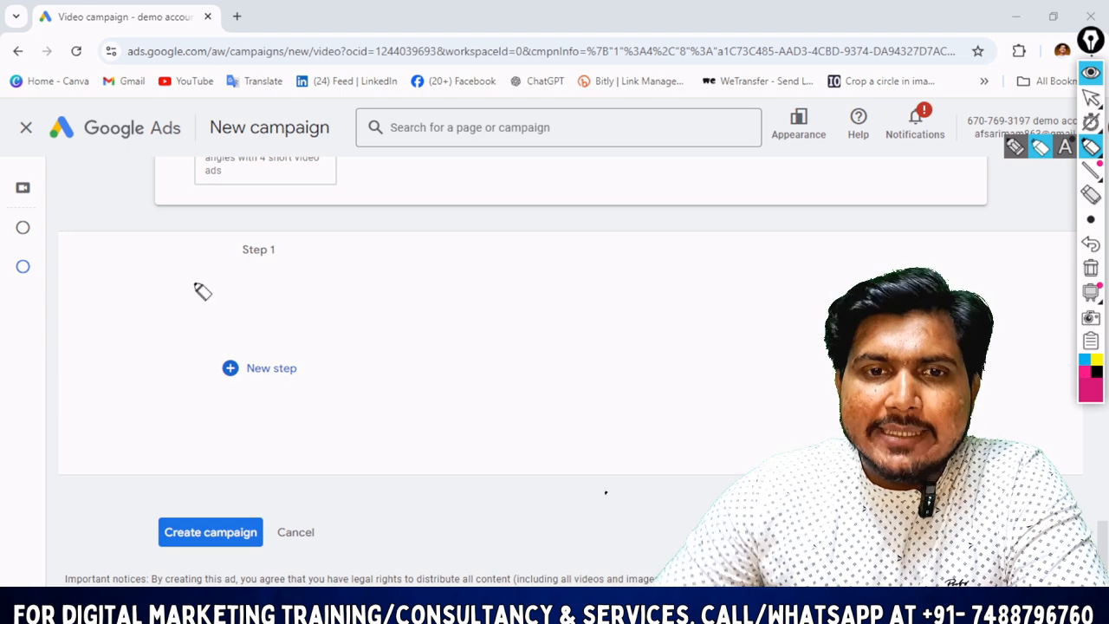
mouse_move(183, 302)
left_mouse_down()
mouse_move(185, 335)
mouse_move(329, 282)
mouse_move(153, 379)
mouse_move(149, 326)
left_mouse_up()
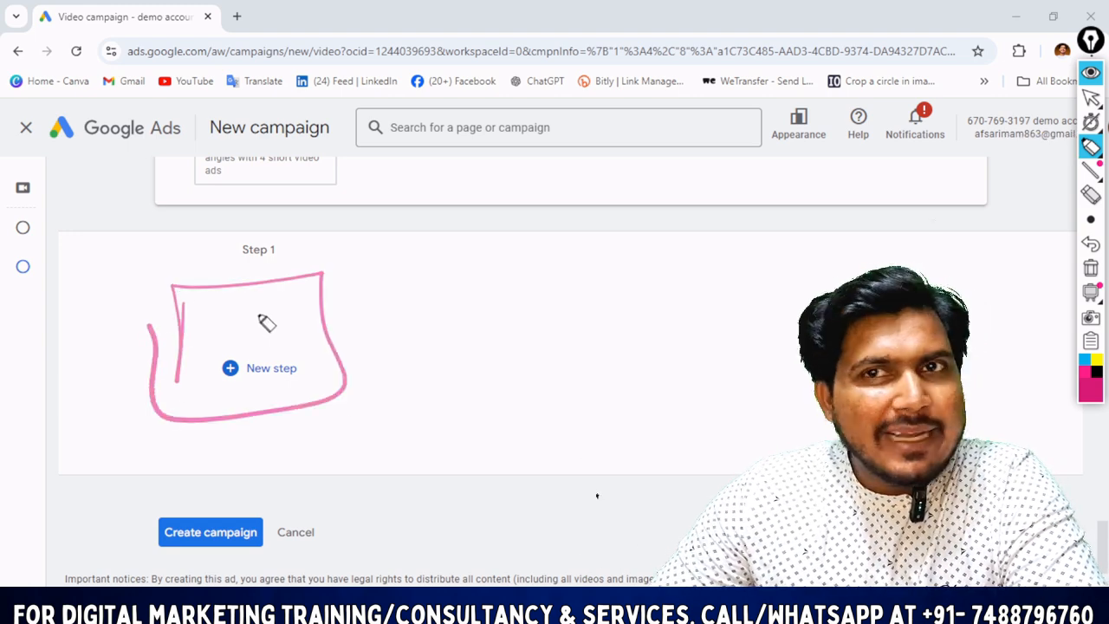
mouse_move(323, 329)
left_mouse_down()
mouse_move(445, 245)
mouse_move(498, 237)
mouse_move(397, 390)
mouse_move(431, 401)
left_mouse_up()
mouse_move(468, 367)
left_mouse_down()
mouse_move(446, 409)
mouse_move(491, 407)
mouse_move(529, 355)
left_mouse_up()
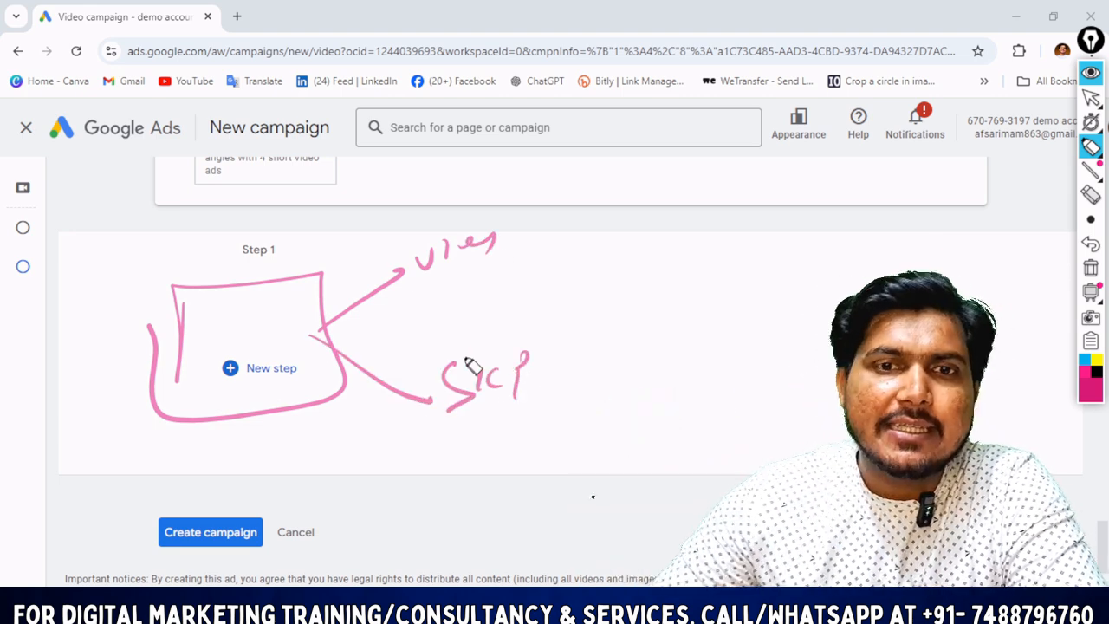
mouse_move(520, 227)
left_mouse_down()
mouse_move(613, 198)
mouse_move(522, 254)
left_mouse_up()
mouse_move(616, 201)
left_mouse_down()
mouse_move(650, 181)
mouse_move(670, 217)
left_mouse_up()
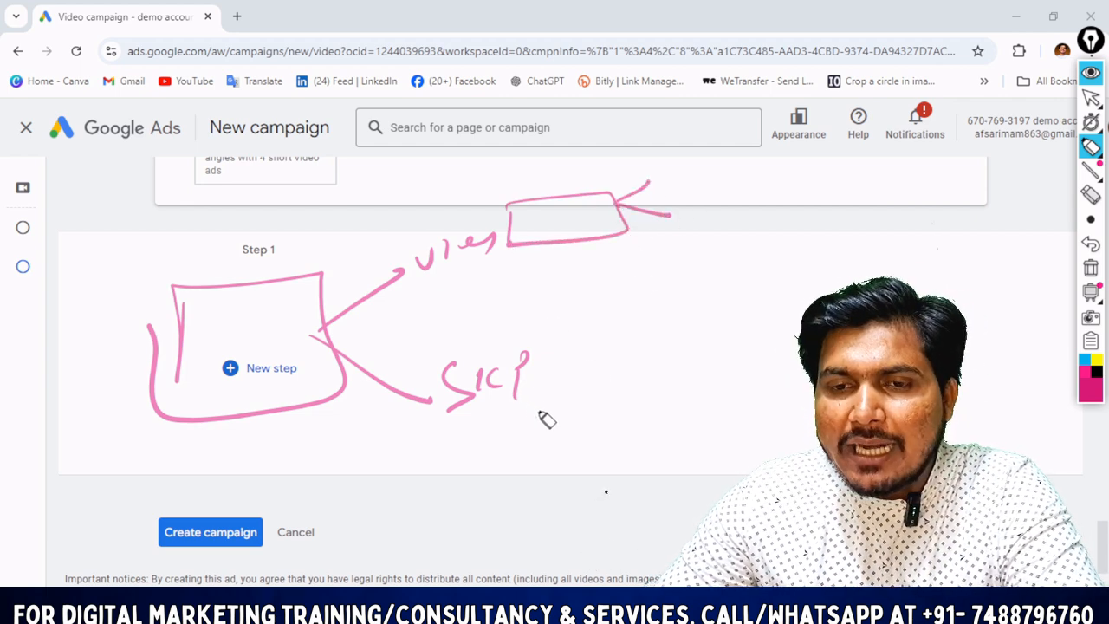
- Draw a second forked box after the Skip label, outline the whole Step 1 diagram, and clear the marks
mouse_move(547, 396)
left_mouse_down()
mouse_move(569, 453)
mouse_move(538, 441)
left_mouse_up()
mouse_move(683, 404)
left_mouse_down()
mouse_move(693, 409)
mouse_move(723, 372)
left_mouse_up()
left_click_drag(727, 357, 729, 364)
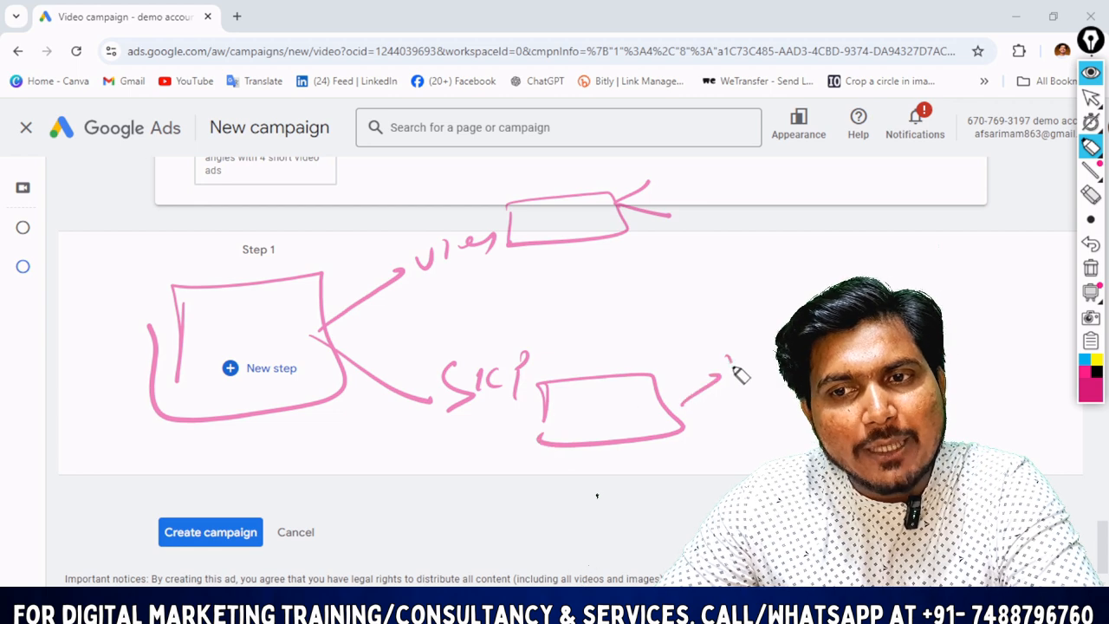
mouse_move(109, 294)
left_mouse_down()
mouse_move(101, 325)
mouse_move(564, 246)
mouse_move(1027, 229)
mouse_move(1098, 437)
mouse_move(525, 453)
mouse_move(86, 425)
mouse_move(78, 329)
left_mouse_up()
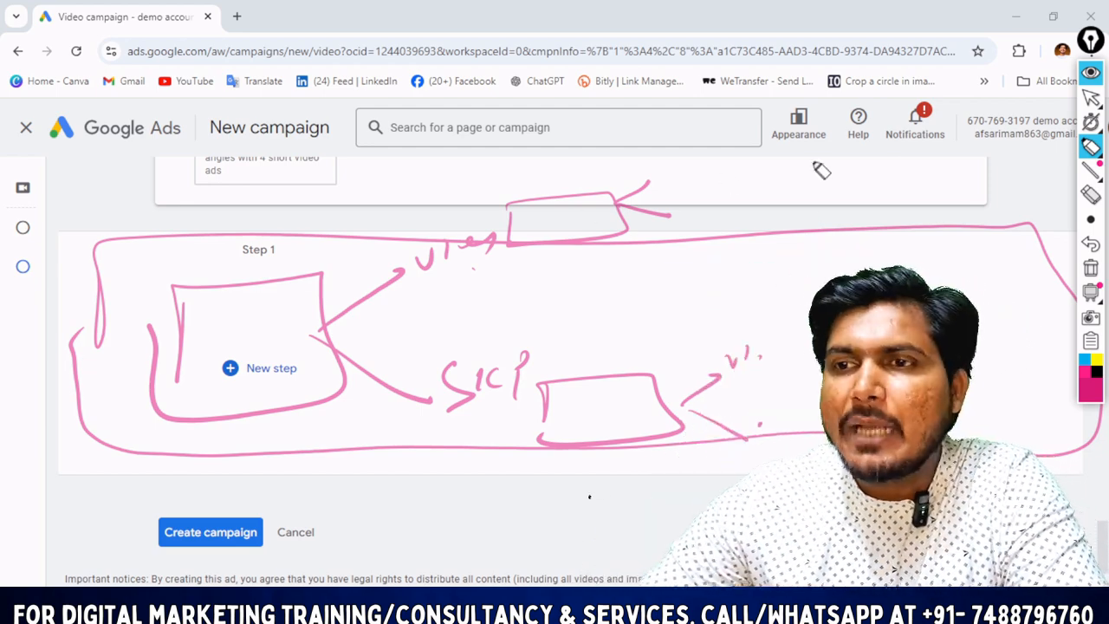
left_click(1091, 98)
left_click(1090, 268)
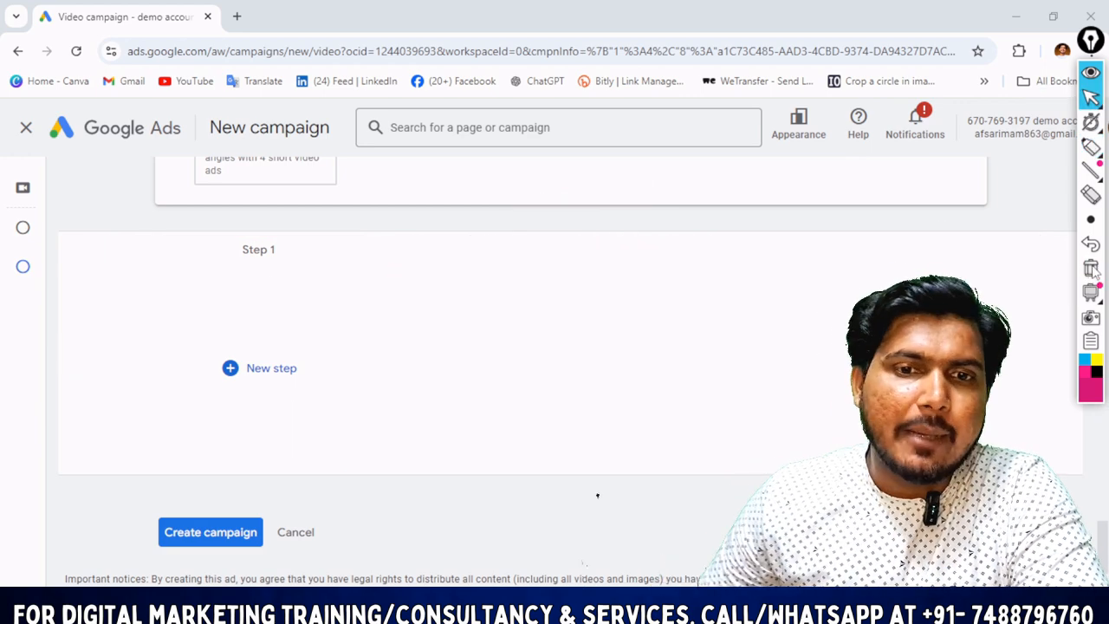
- Start a new sequence step for Step 1, handwrite and circle a note over its eligibility section, and clear the marks
left_click(273, 367)
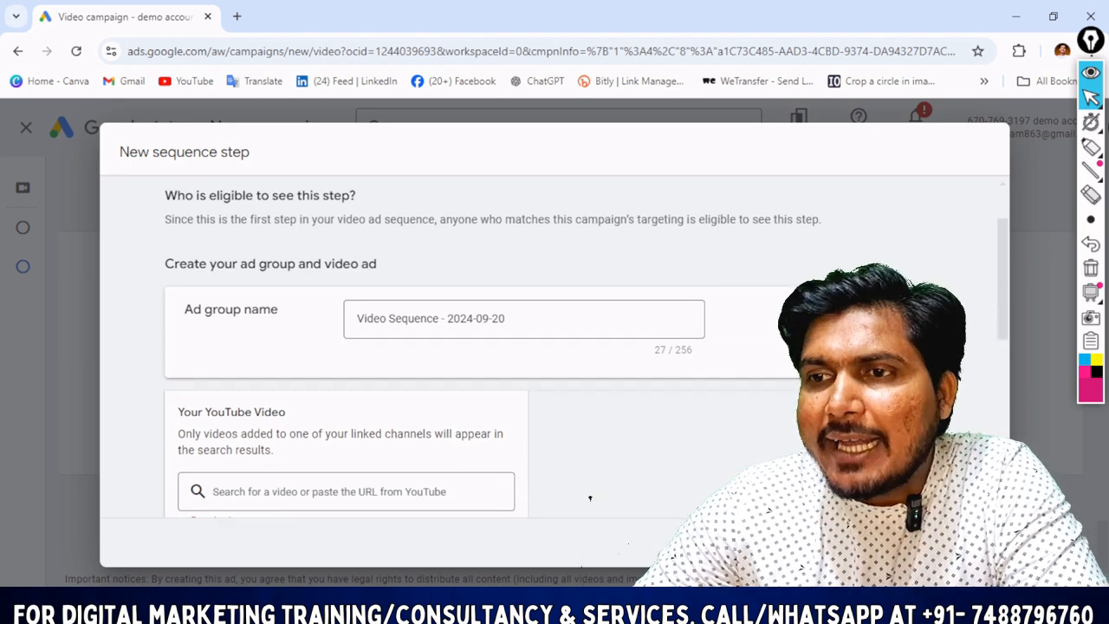
left_click(1090, 147)
left_click_drag(432, 197, 459, 192)
mouse_move(429, 184)
left_mouse_down()
mouse_move(466, 186)
mouse_move(502, 163)
mouse_move(589, 178)
mouse_move(671, 134)
mouse_move(729, 135)
left_mouse_up()
mouse_move(509, 225)
left_mouse_down()
mouse_move(623, 207)
mouse_move(530, 197)
left_mouse_up()
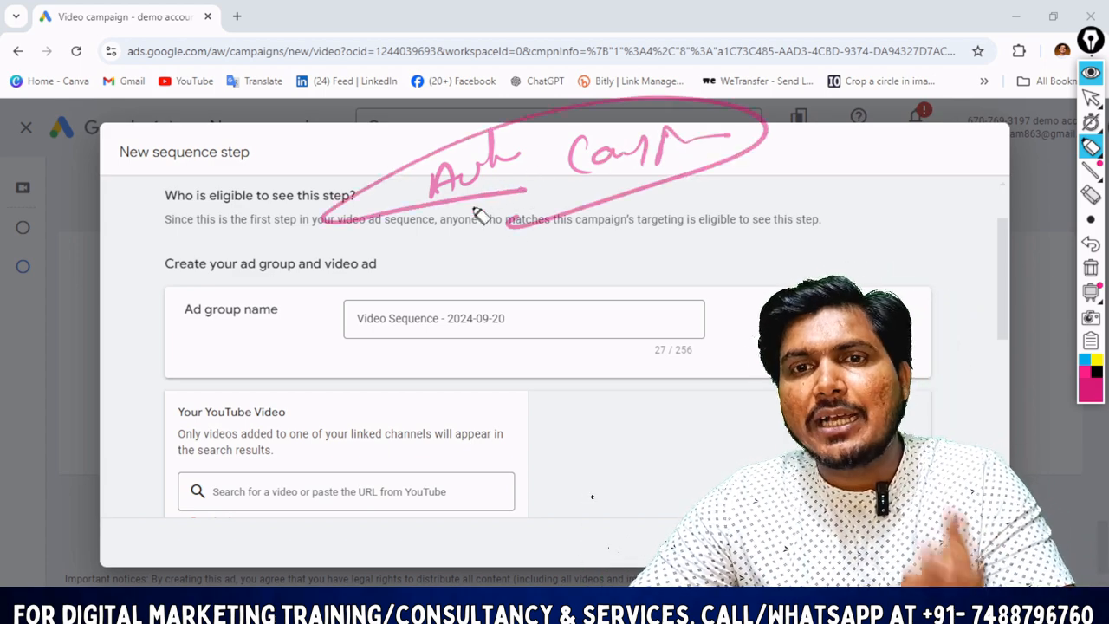
left_click(1091, 98)
left_click(1090, 268)
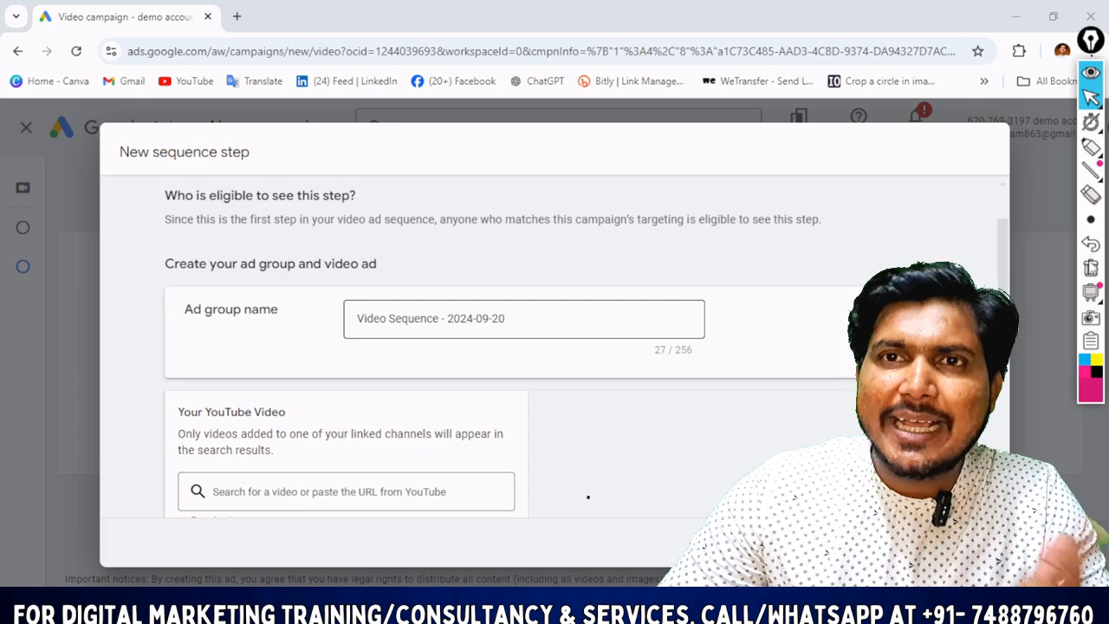
- Rename the sequence step's ad group as "video 1"
left_click(524, 319)
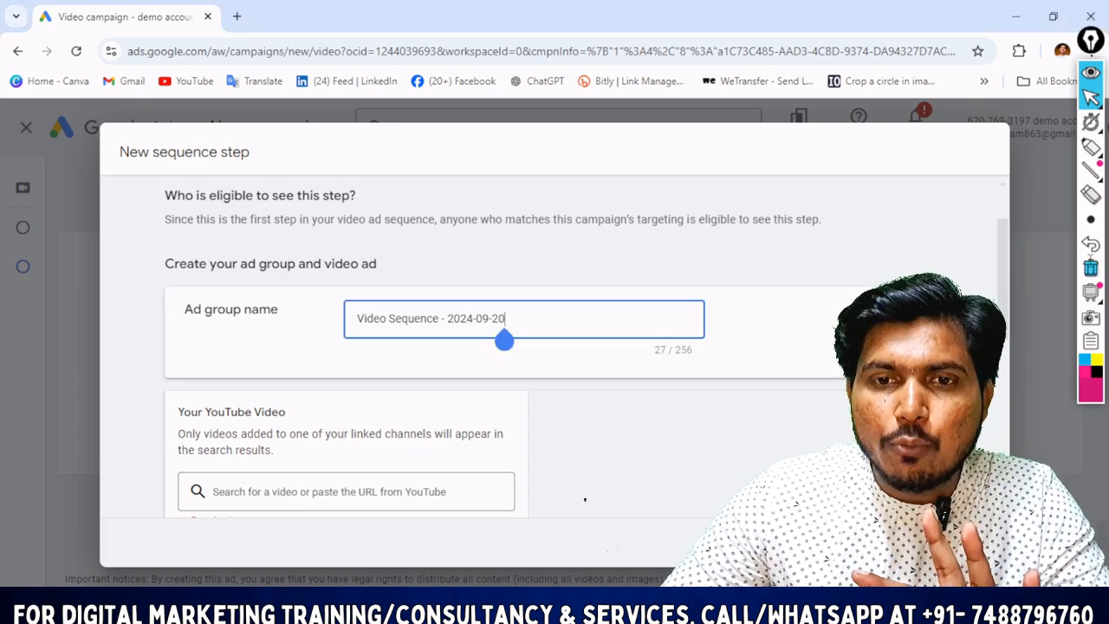
key("BackSpace")
key("BackSpace")
key("BackSpace")
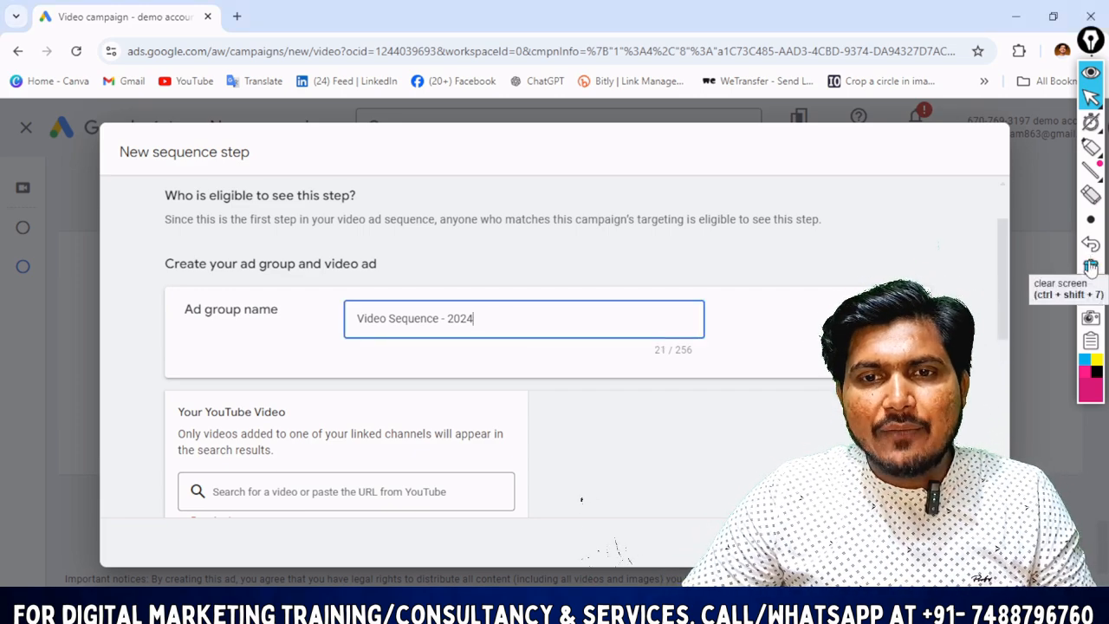
key("BackSpace")
key("BackSpace")
key("BackSpace")
key("BackSpace")
key("BackSpace")
key("BackSpace")
key("BackSpace")
key("BackSpace")
key("BackSpace")
key("BackSpace")
key("BackSpace")
key("BackSpace")
key("BackSpace")
key("BackSpace")
key("BackSpace")
key("BackSpace")
key("BackSpace")
key("BackSpace")
key("BackSpace")
key("BackSpace")
type("V")
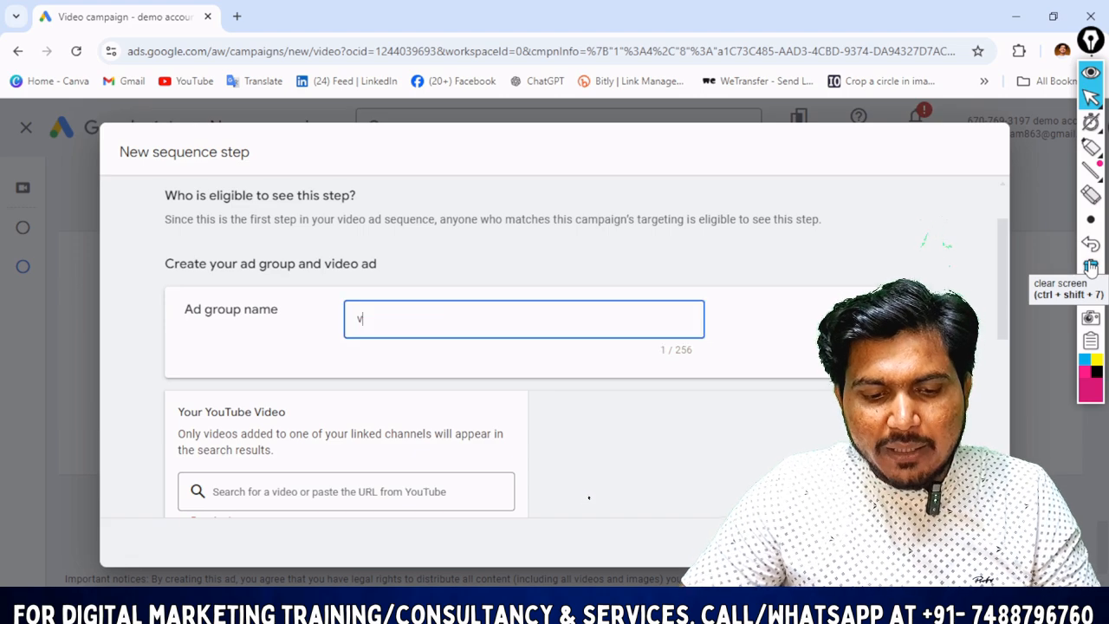
type("ideo 1")
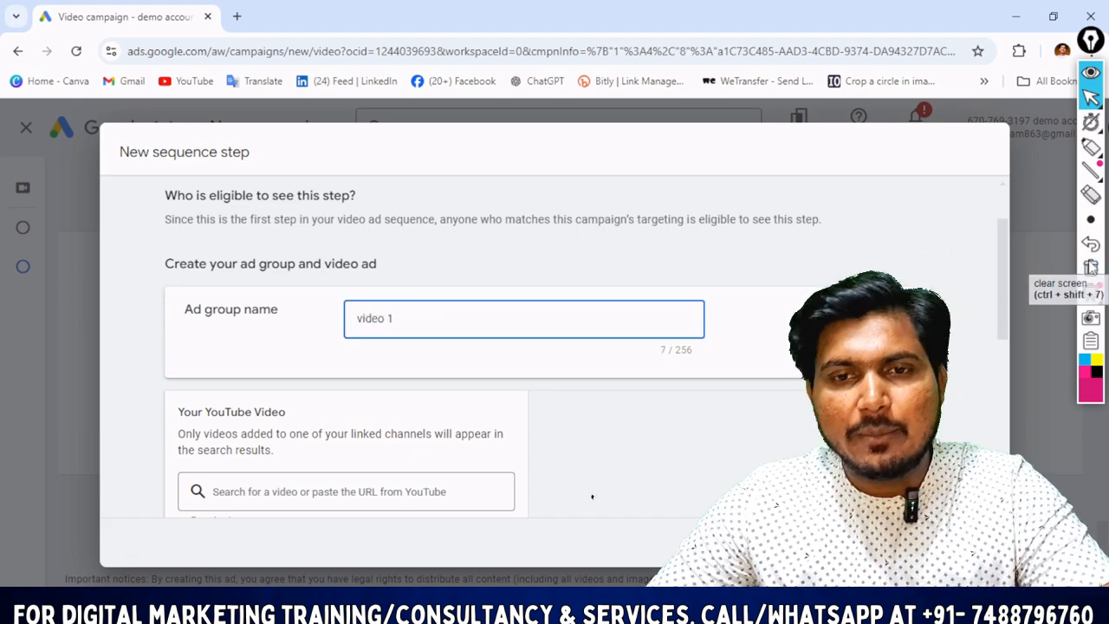
- Switch to YouTube and list the marketing channel's videos by popularity, dismissing the YouTube Premium offer
scroll(596, 495, "down", 2)
scroll(594, 496, "down", 1)
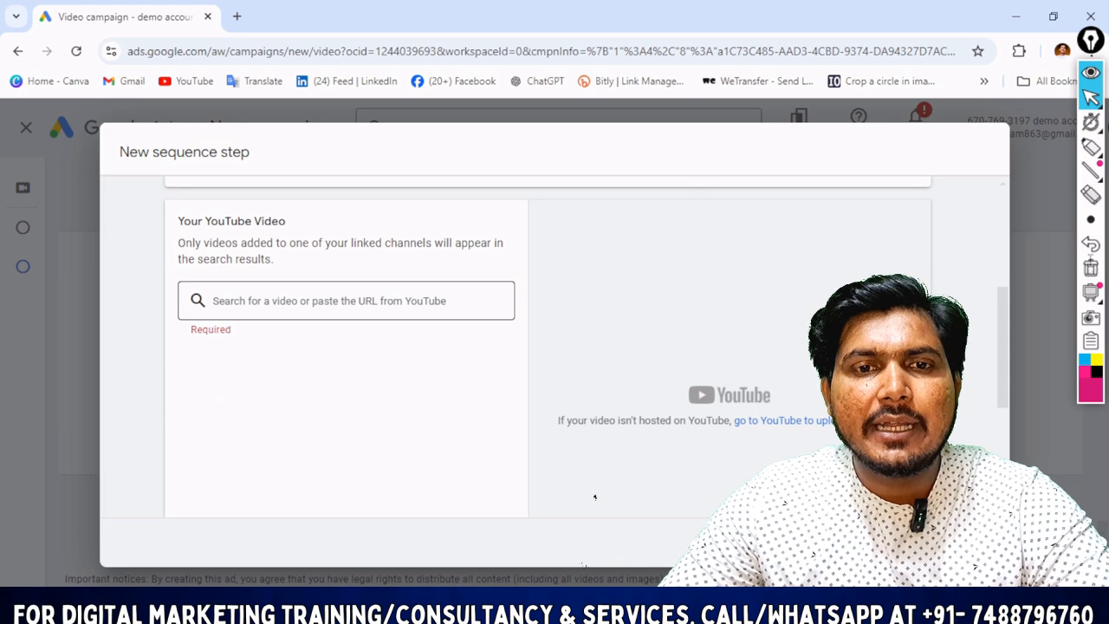
left_click(346, 301)
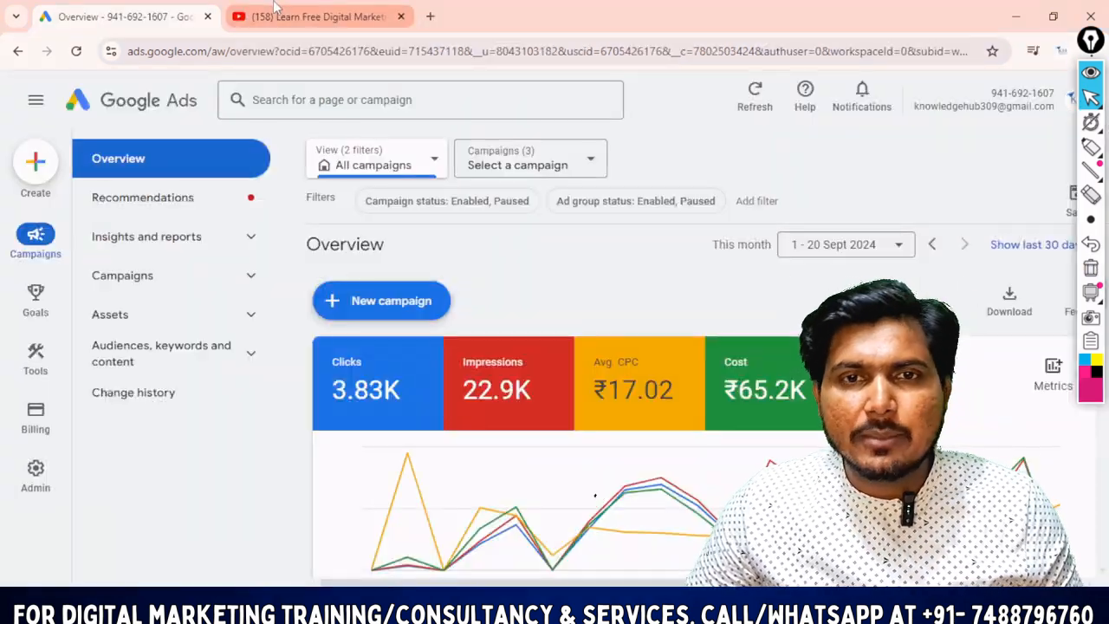
left_click(280, 12)
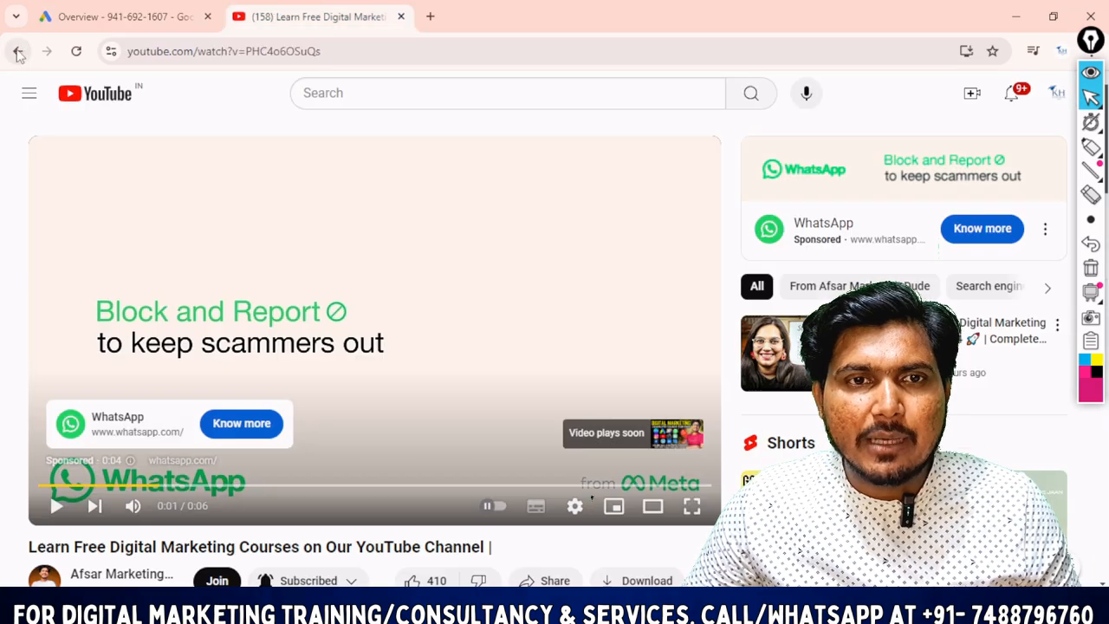
left_click(18, 54)
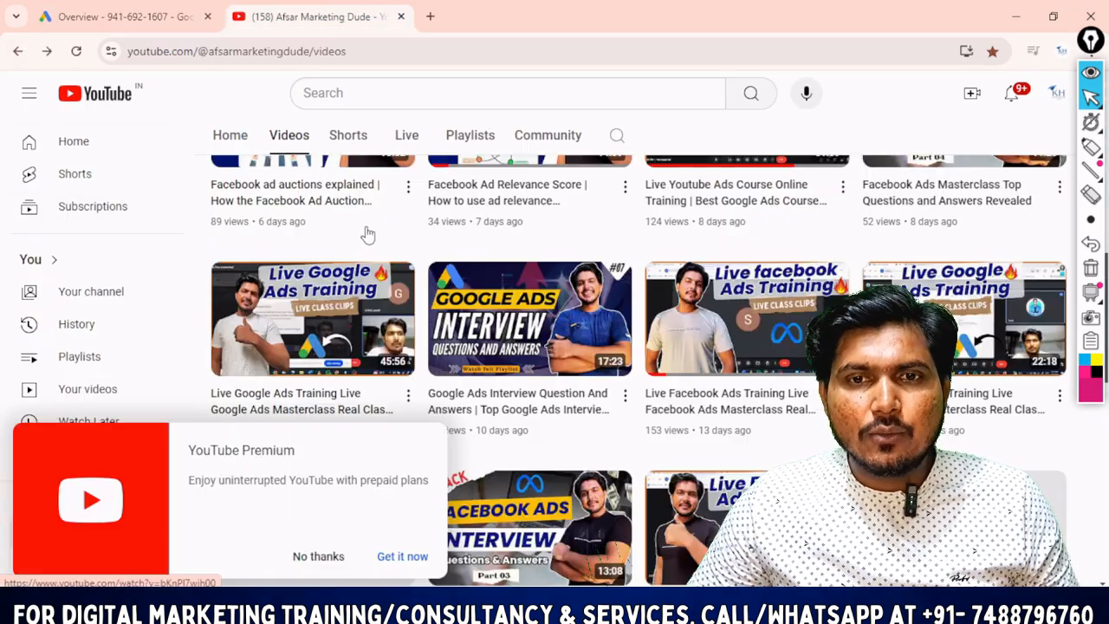
scroll(367, 233, "up", 10)
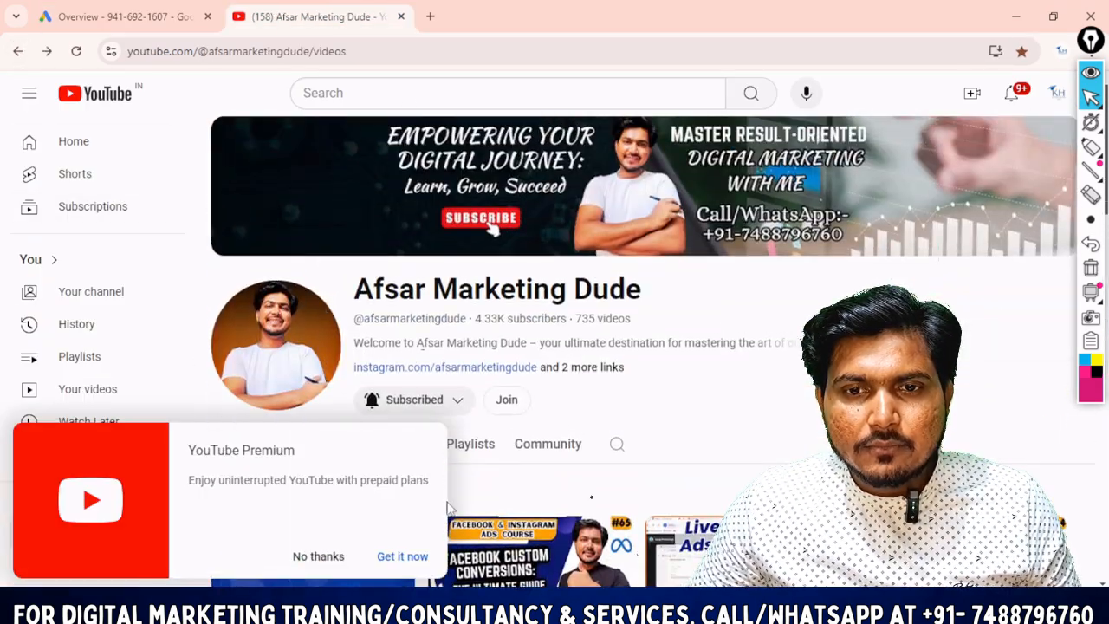
left_click(319, 555)
left_click(300, 487)
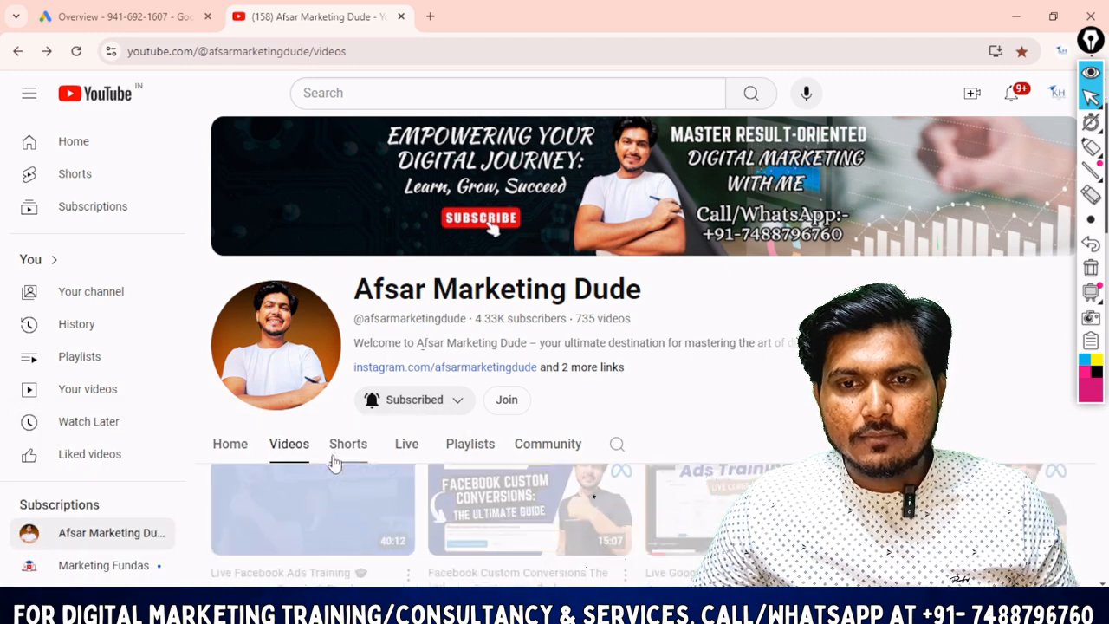
- Copy the share link of "Learn Free Digital Marketing Courses on Our YouTube Channel" and set that video as the step's YouTube video
scroll(334, 463, "down", 3)
left_click(407, 404)
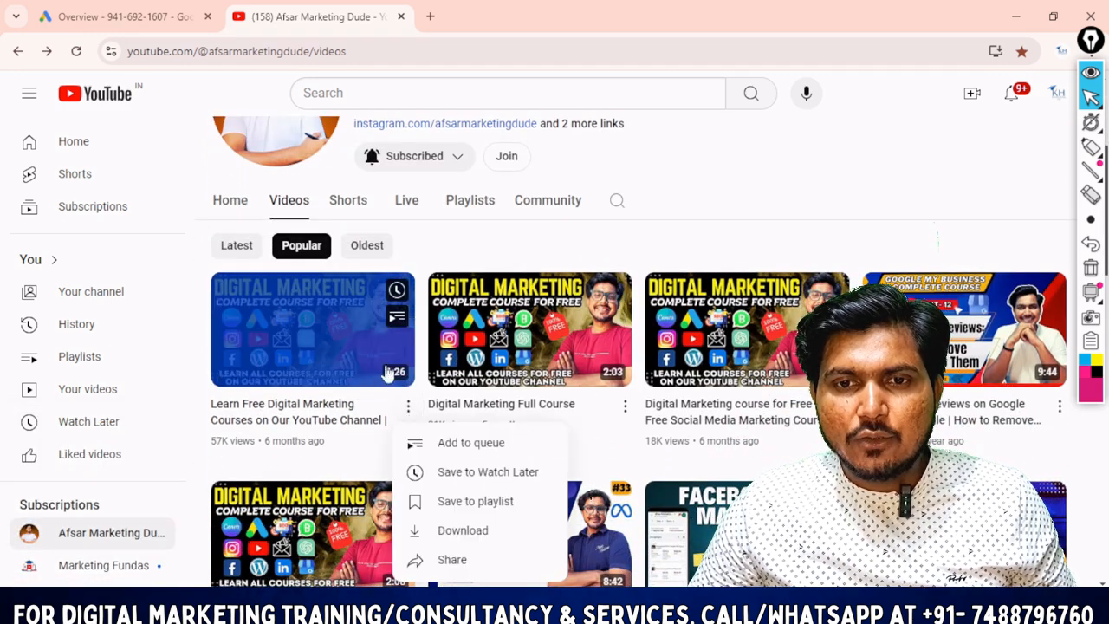
left_click(464, 560)
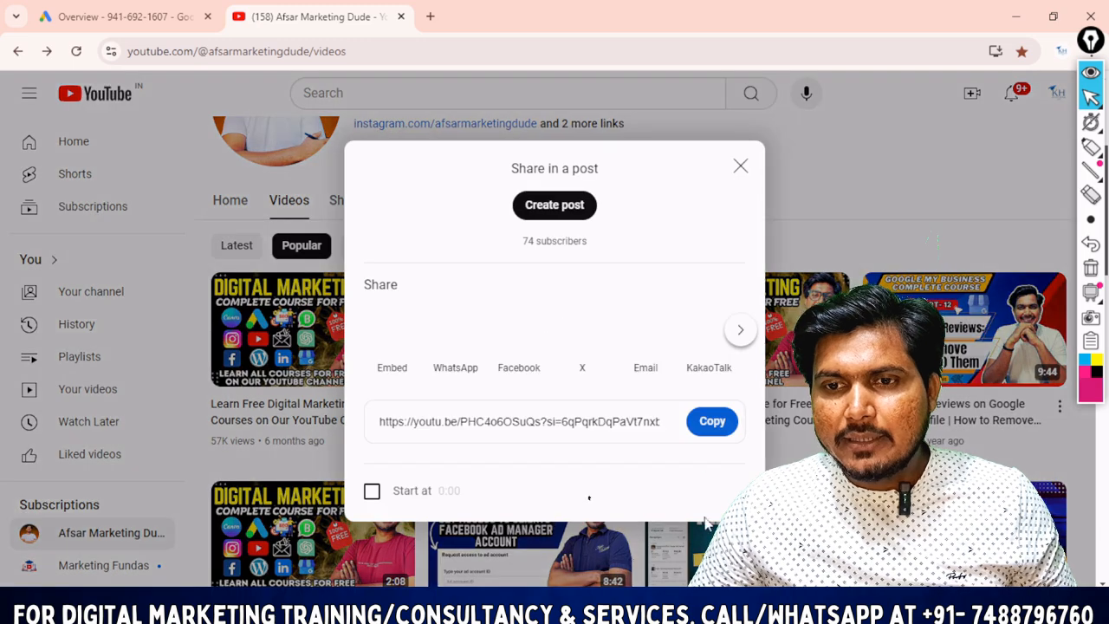
left_click(713, 426)
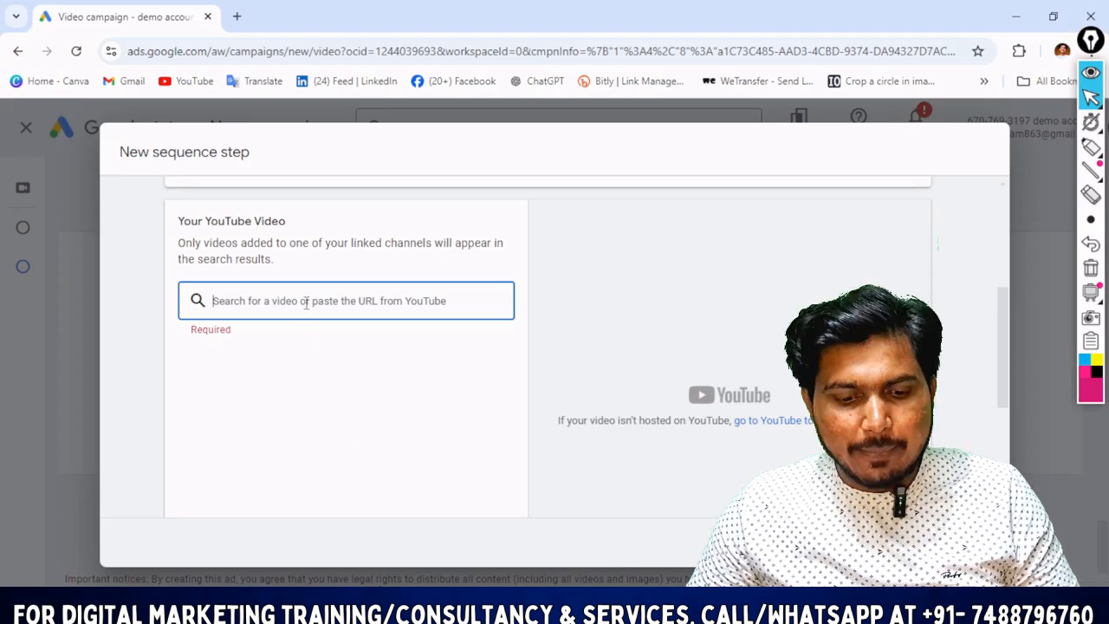
key("ctrl+v")
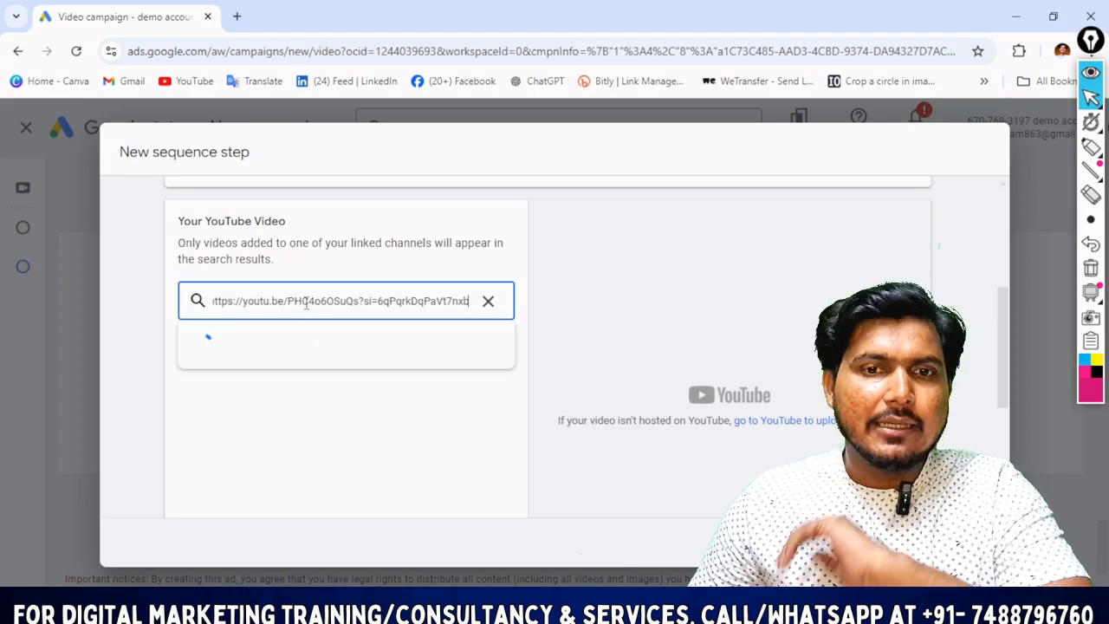
left_click(361, 343)
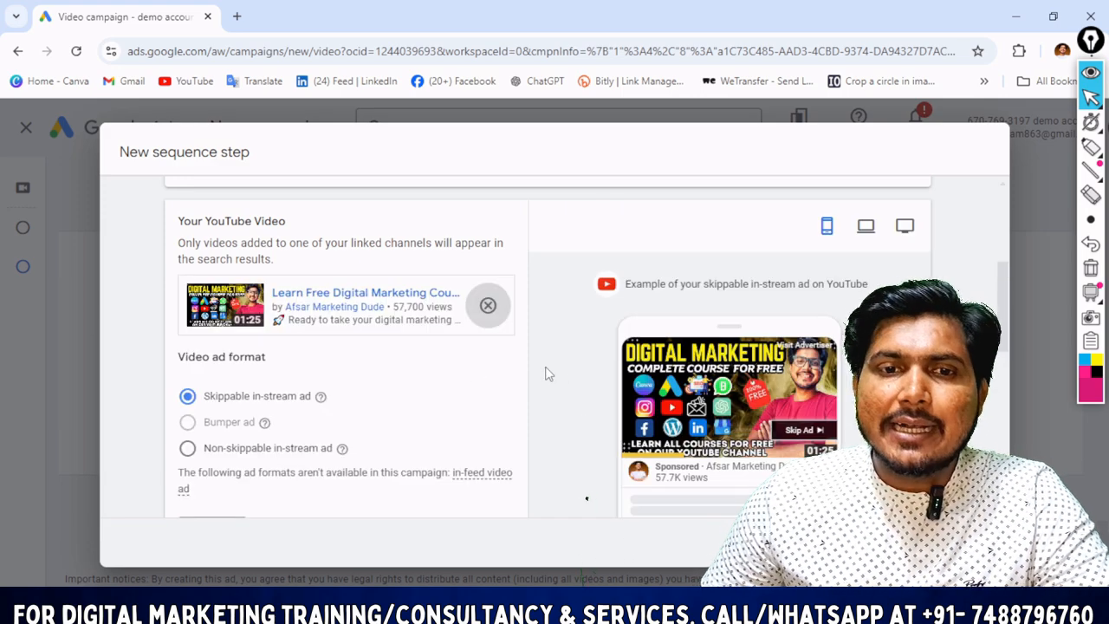
- Mark the Skippable in-stream ad and Bumper ad formats with highlighter strokes, and remove the marks
scroll(371, 350, "down", 1)
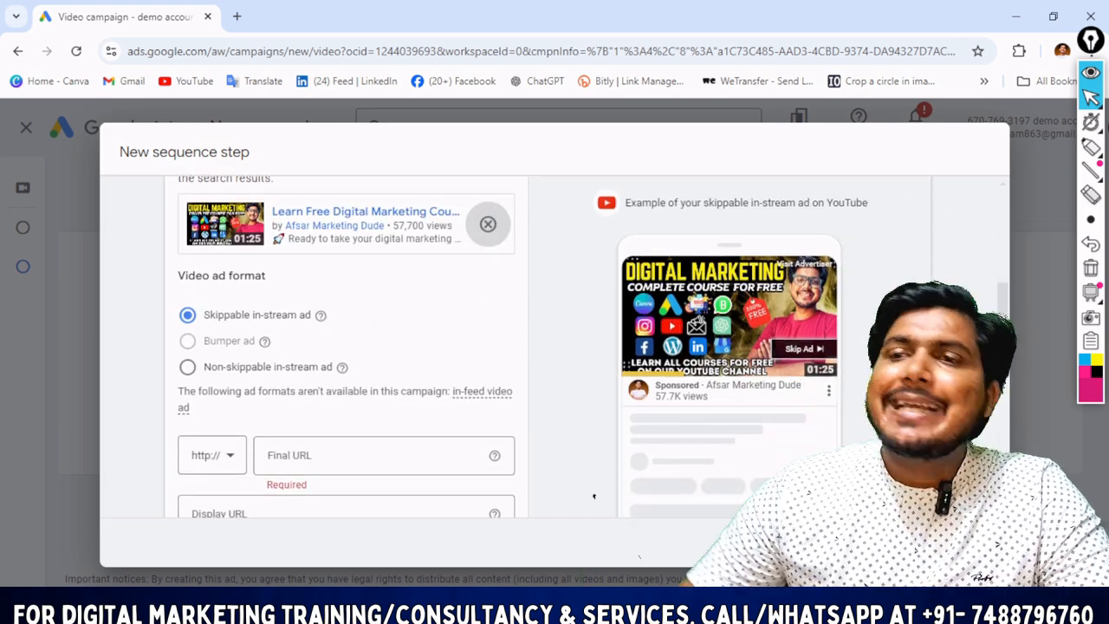
left_click(1089, 147)
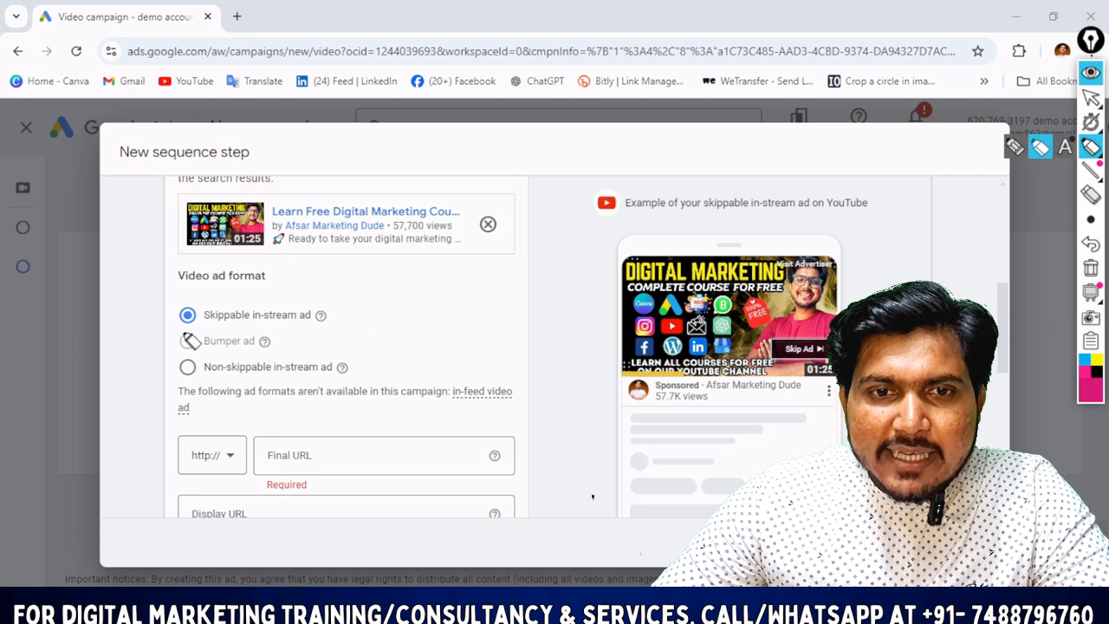
left_click_drag(142, 328, 201, 313)
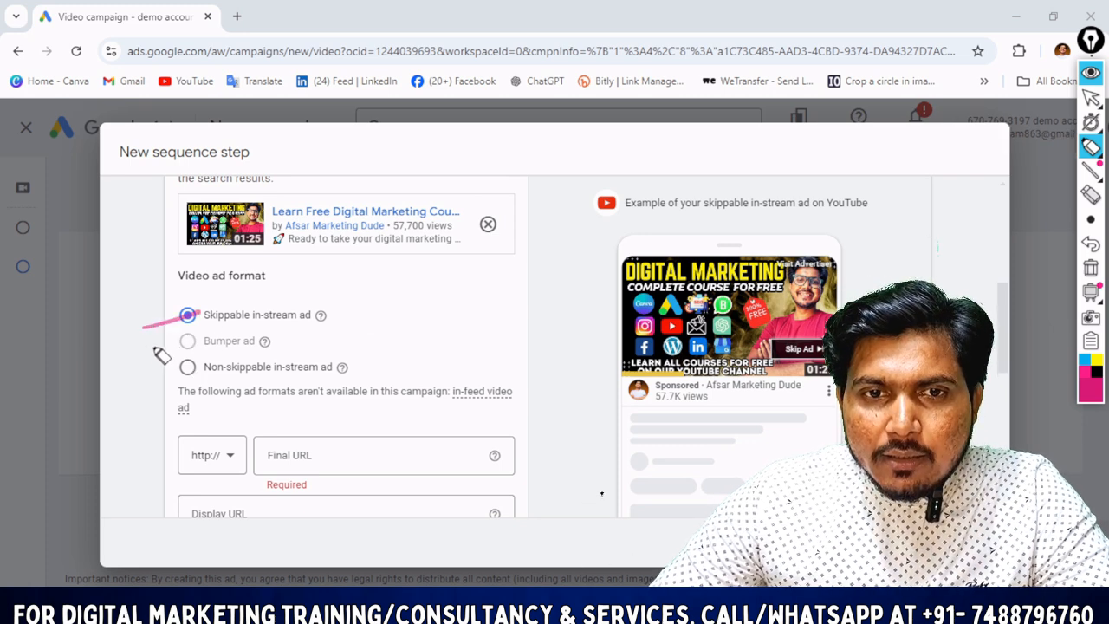
left_click_drag(145, 350, 217, 337)
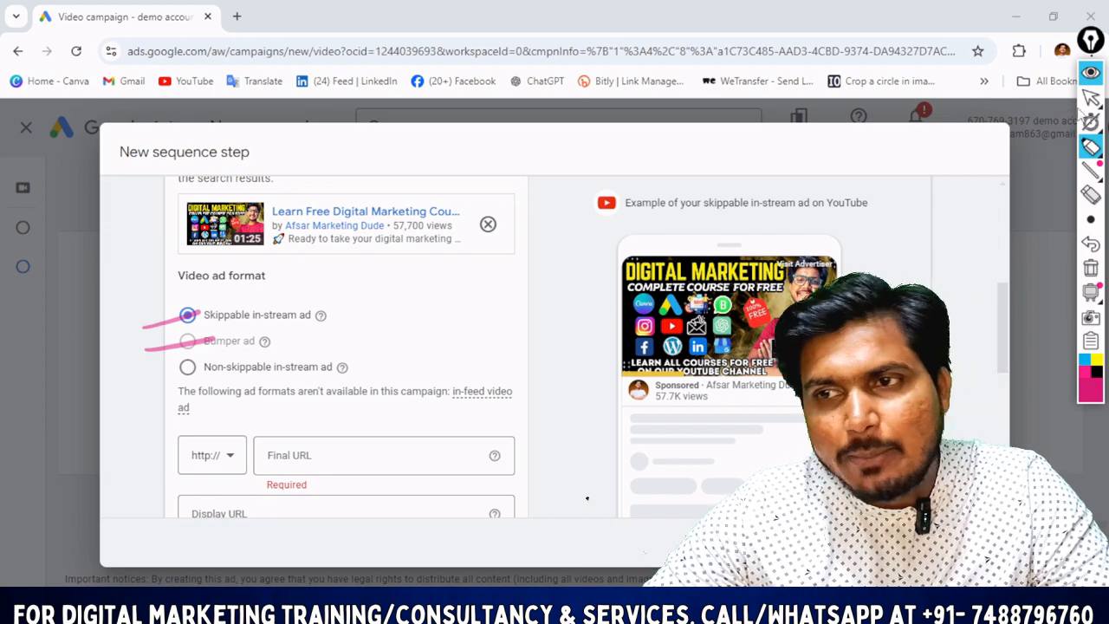
left_click(1090, 98)
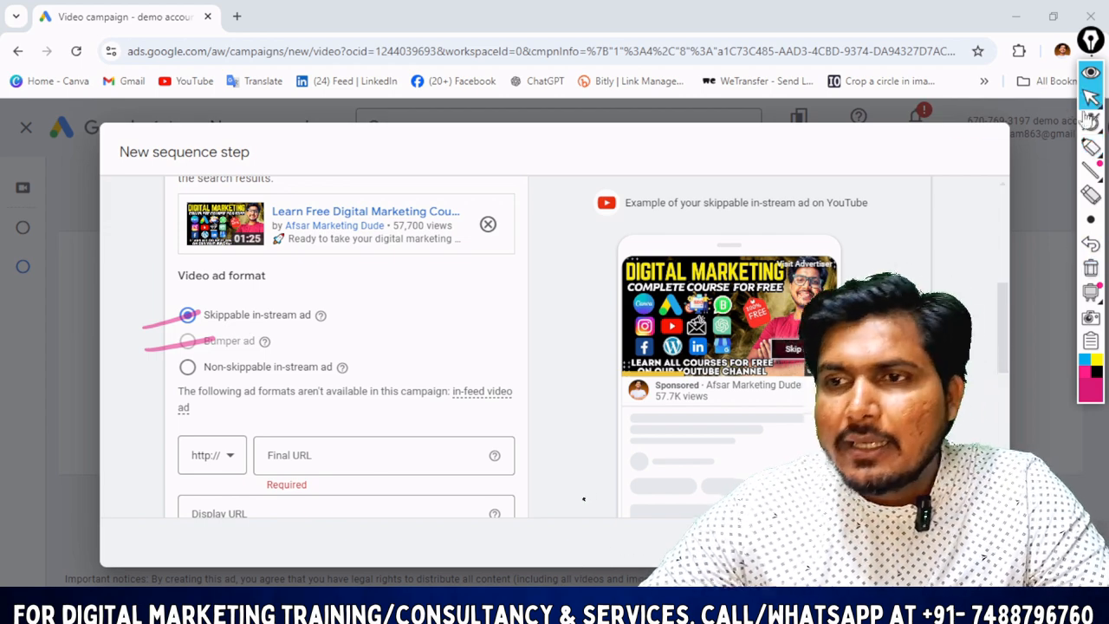
left_click(1088, 247)
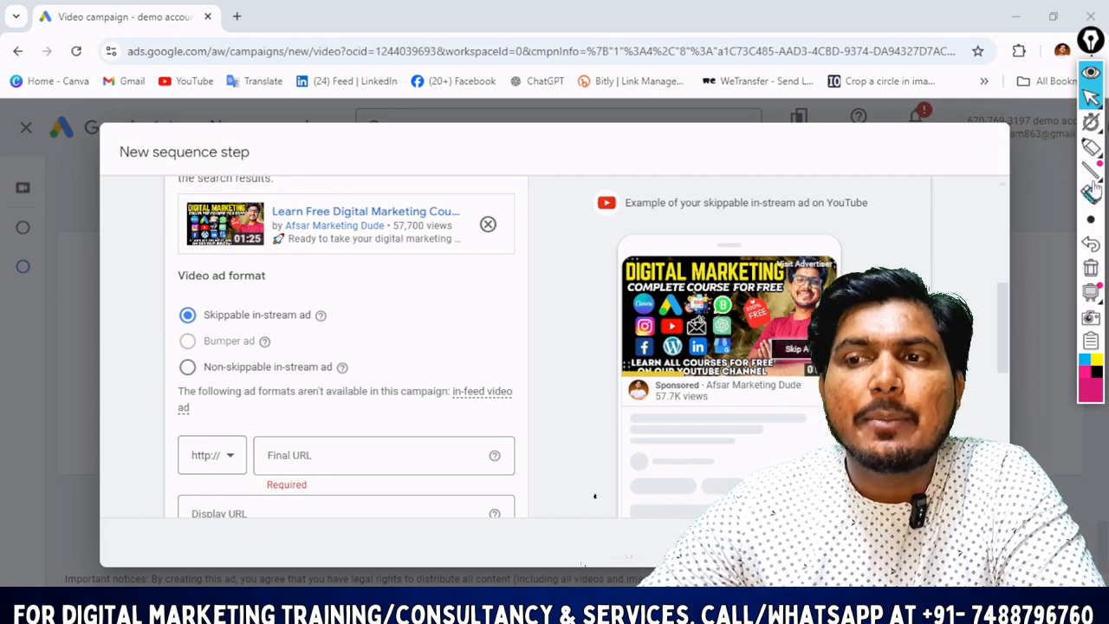
- Handwrite a question mark and "USP" above the chosen video with the highlighter, underline and circle them, and clear the marks
left_click(1089, 149)
mouse_move(408, 161)
left_mouse_down()
mouse_move(472, 144)
mouse_move(501, 172)
left_mouse_up()
left_click(500, 182)
left_click_drag(565, 146, 591, 140)
left_click_drag(609, 132, 599, 159)
left_click_drag(634, 130, 637, 157)
mouse_move(634, 124)
left_mouse_down()
mouse_move(653, 122)
mouse_move(639, 138)
left_mouse_up()
left_click_drag(509, 195, 672, 161)
left_click_drag(467, 202, 560, 190)
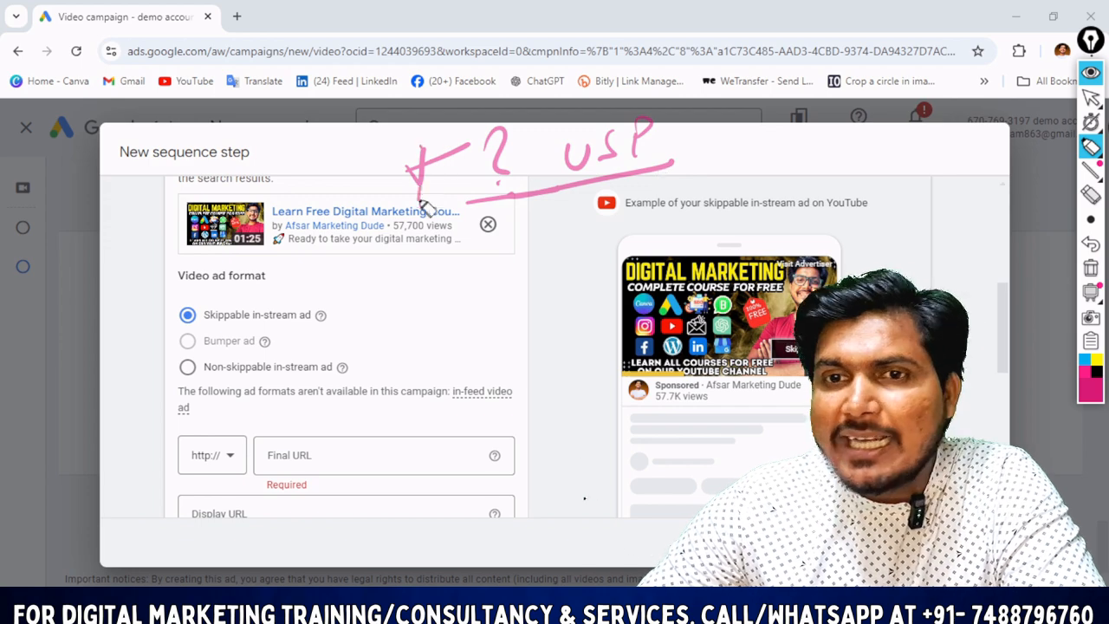
mouse_move(420, 163)
left_mouse_down()
mouse_move(700, 153)
mouse_move(752, 136)
mouse_move(868, 130)
left_mouse_up()
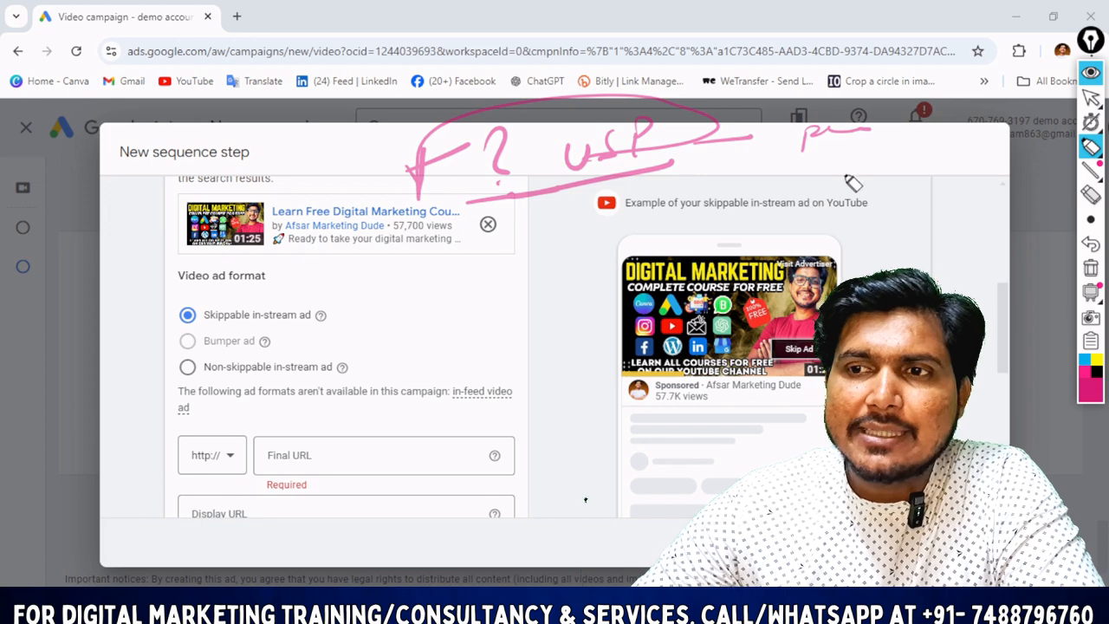
left_click(1090, 267)
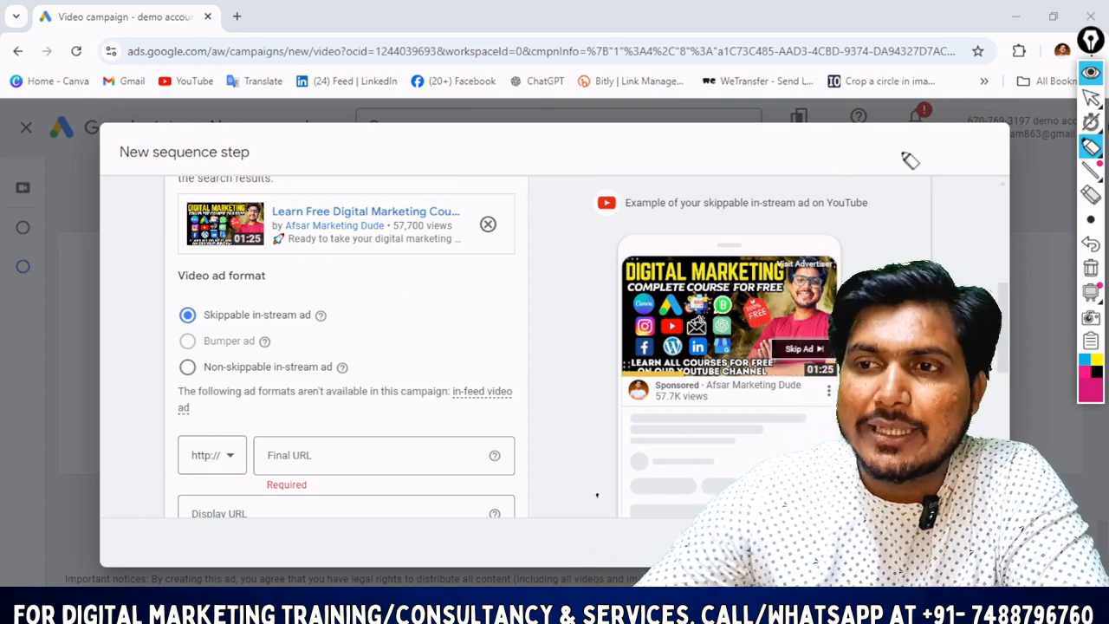
left_click(1092, 98)
scroll(488, 208, "down", 1)
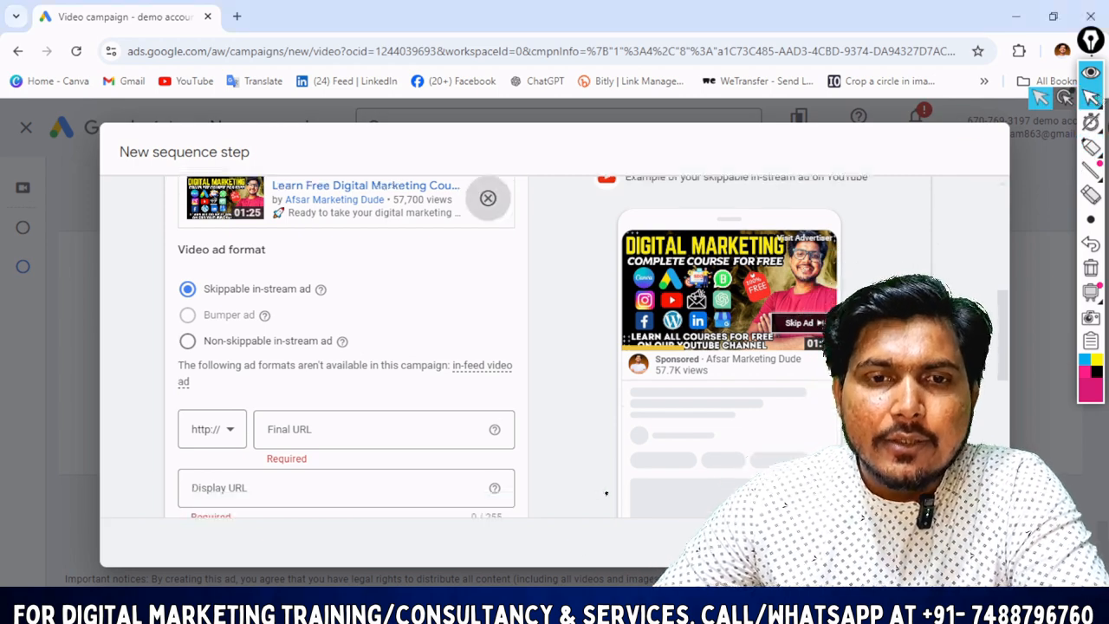
- Handwrite "View" with branching lines below the ad preview, outline the Final URL field with the highlighter, and clear the marks
left_click(213, 396)
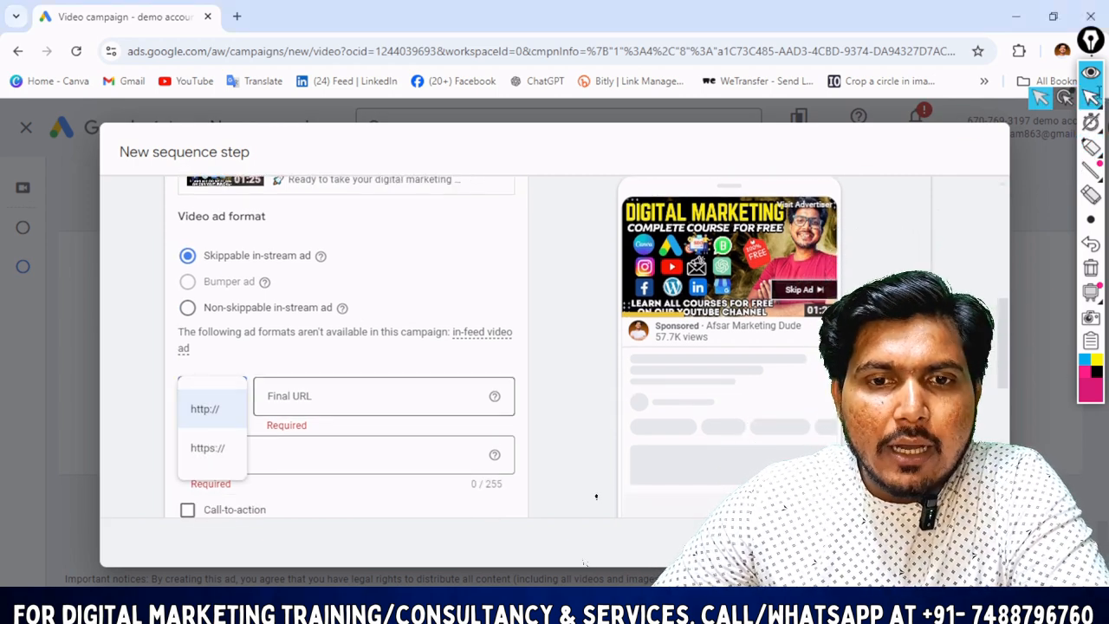
left_click(372, 395)
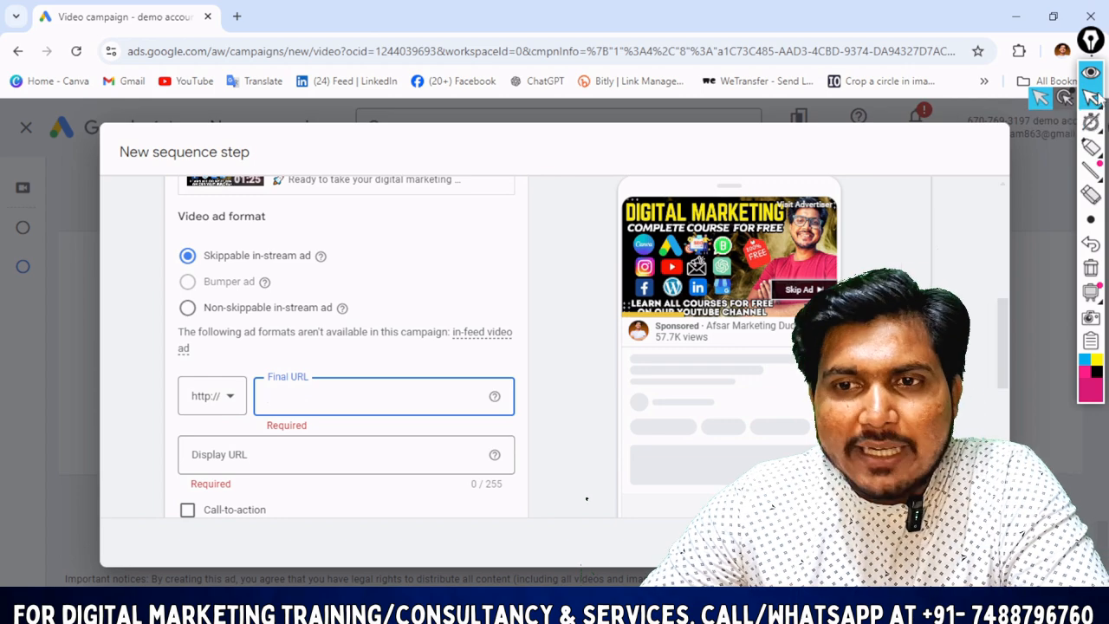
left_click(1090, 147)
left_click_drag(664, 364, 766, 284)
left_click_drag(602, 391, 618, 390)
mouse_move(636, 383)
left_mouse_down()
mouse_move(630, 399)
mouse_move(670, 391)
left_mouse_up()
left_click_drag(719, 320, 755, 341)
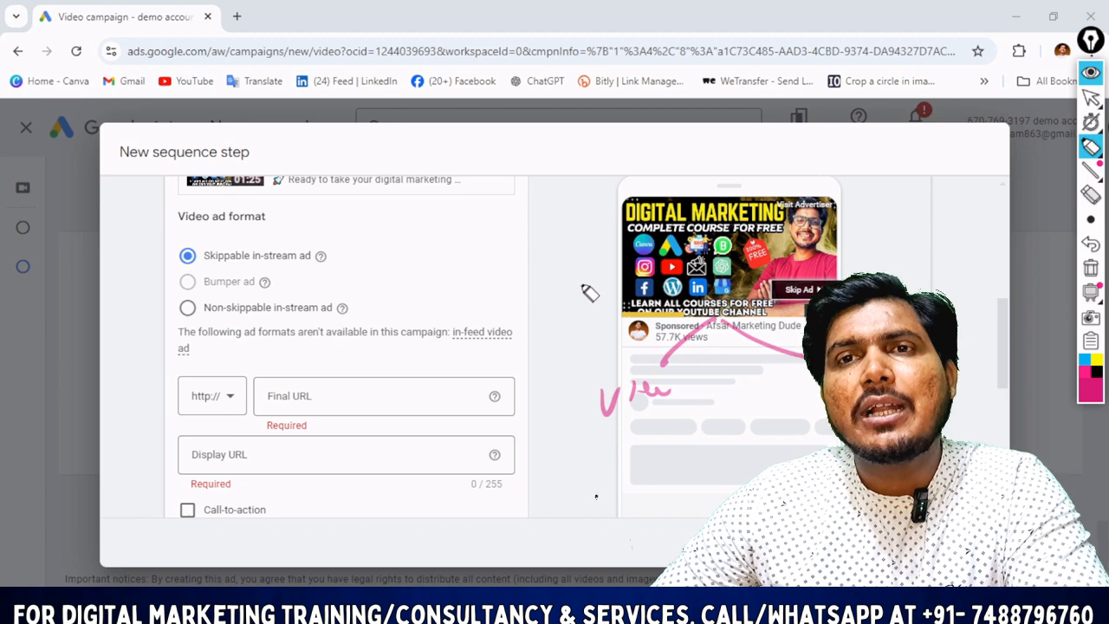
mouse_move(265, 403)
left_mouse_down()
mouse_move(384, 376)
mouse_move(375, 421)
mouse_move(355, 412)
left_mouse_up()
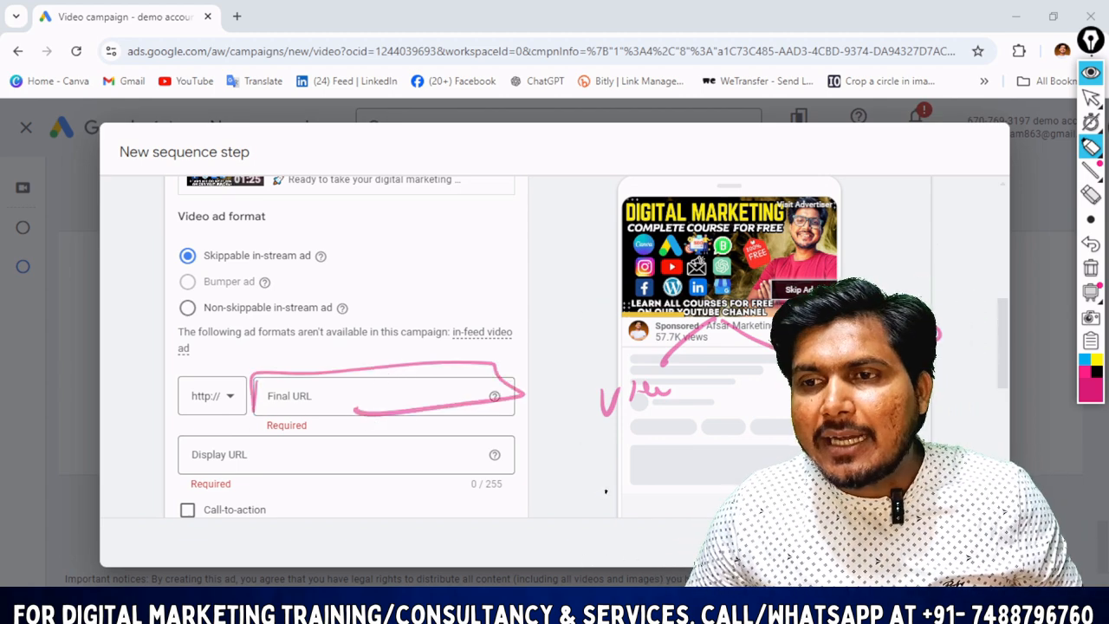
left_click(1091, 99)
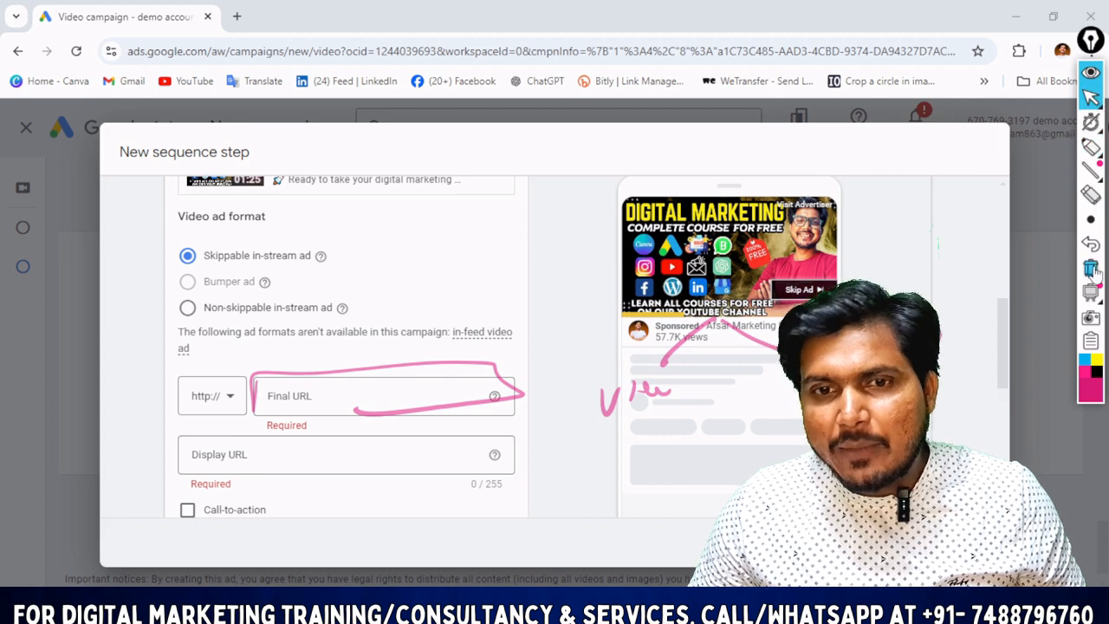
left_click(341, 395)
type("youtu.be/PHC4oQOSuQs?si=6qPqrkDqPaVt7nxb")
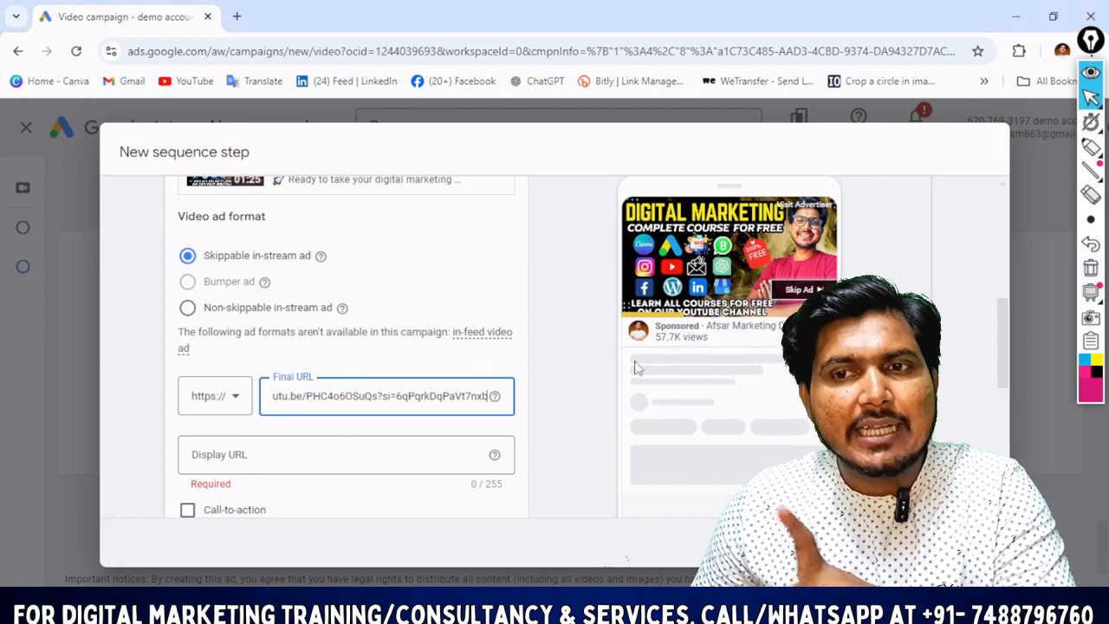
scroll(479, 376, "down", 2)
left_click(258, 376)
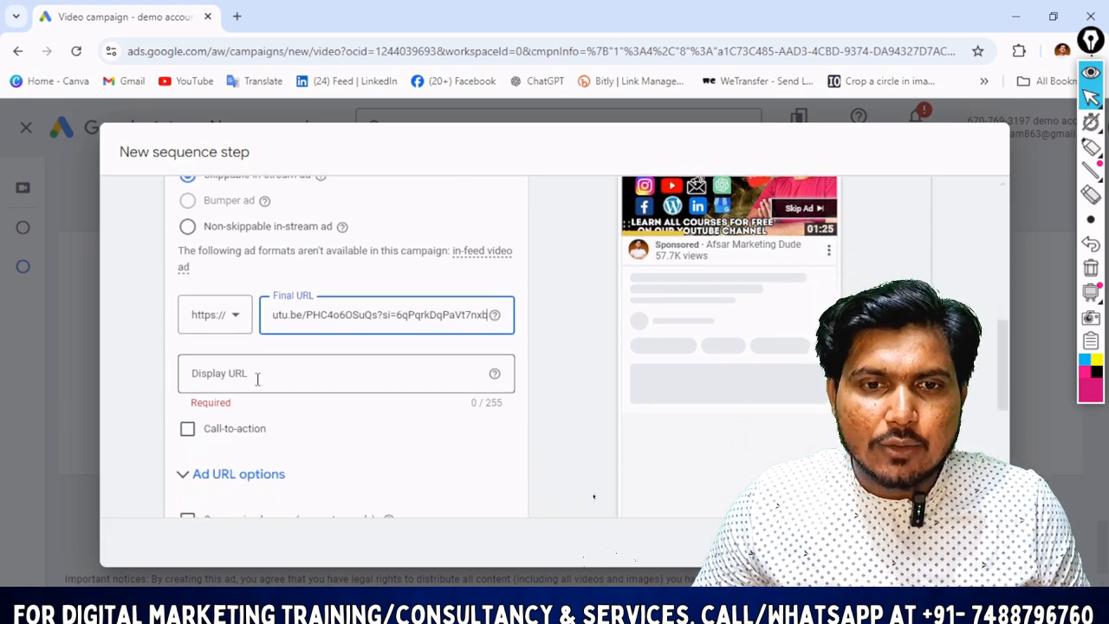
type("youtu.be/PHC4o6OSuQs?si=6qPqrkDqPaVt7nxb")
- Enable the ad's call-to-action, set it to "Learn more", and check it in the ad preview
left_click(188, 430)
scroll(341, 382, "down", 4)
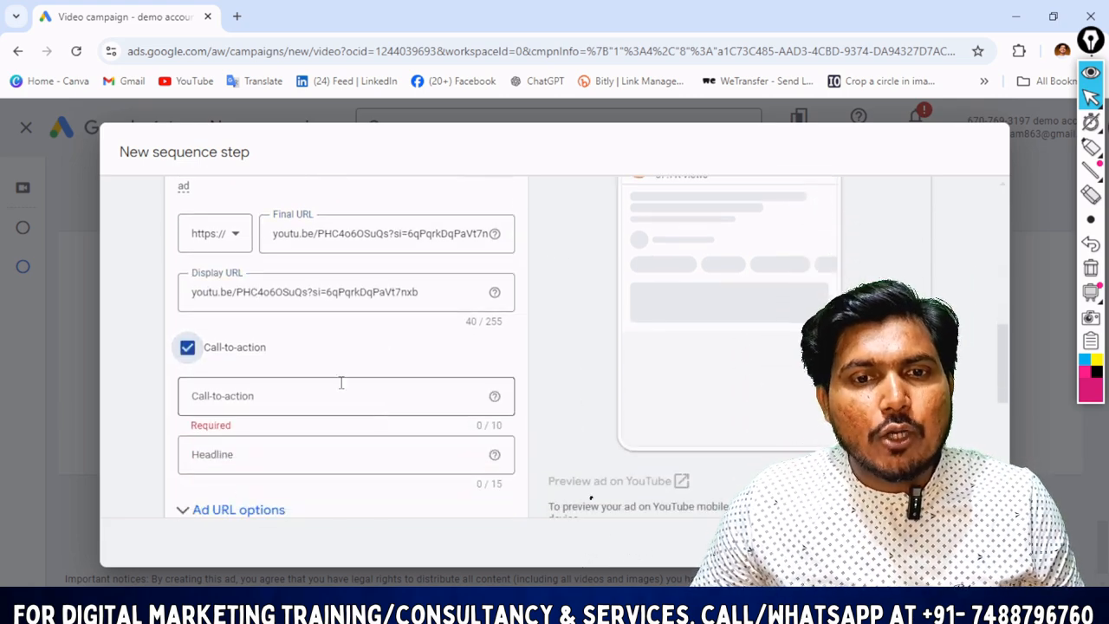
left_click(313, 314)
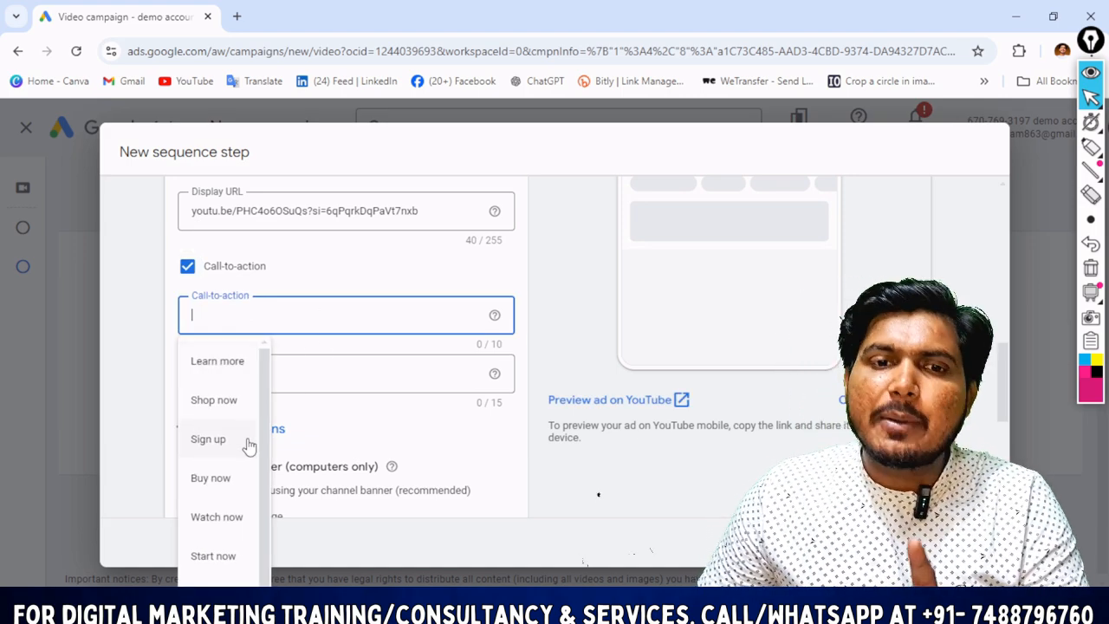
scroll(249, 445, "down", 1)
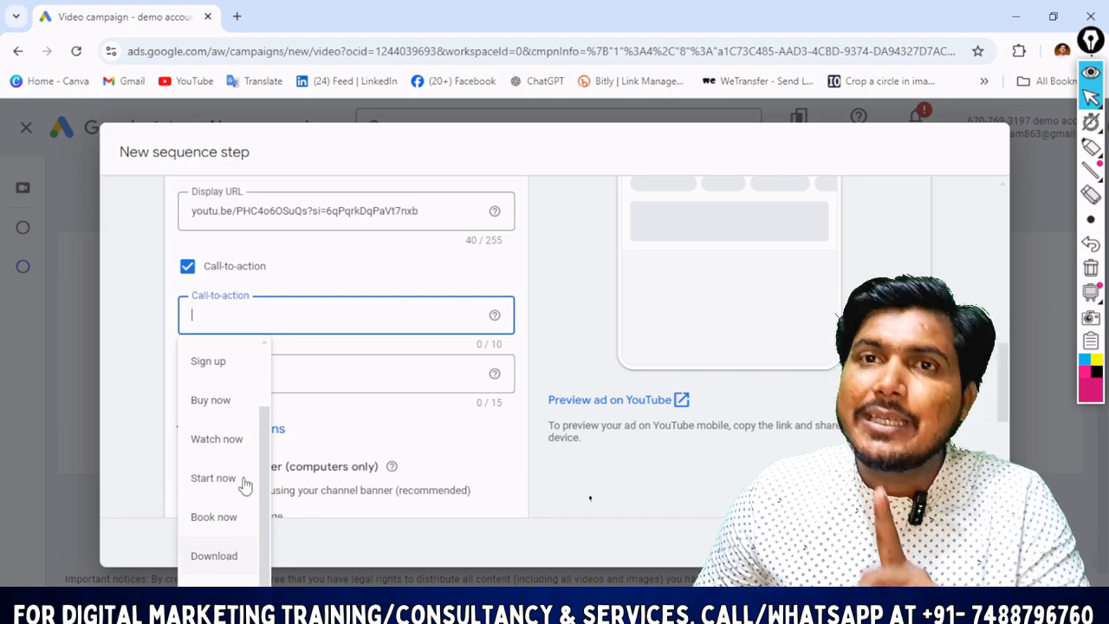
scroll(243, 482, "up", 1)
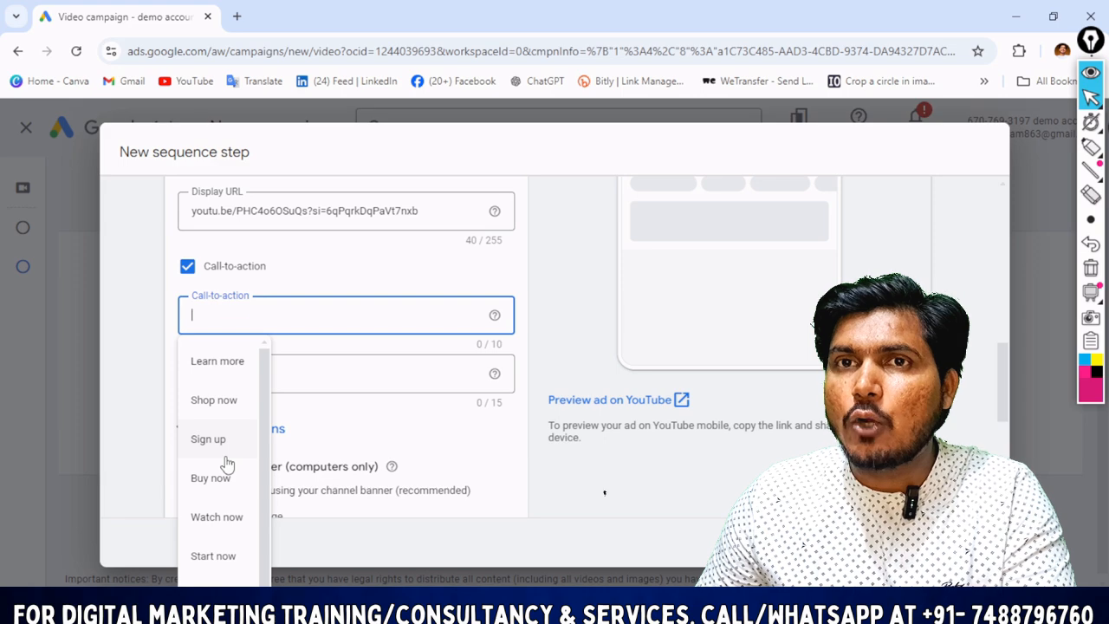
left_click(224, 362)
scroll(529, 335, "up", 3)
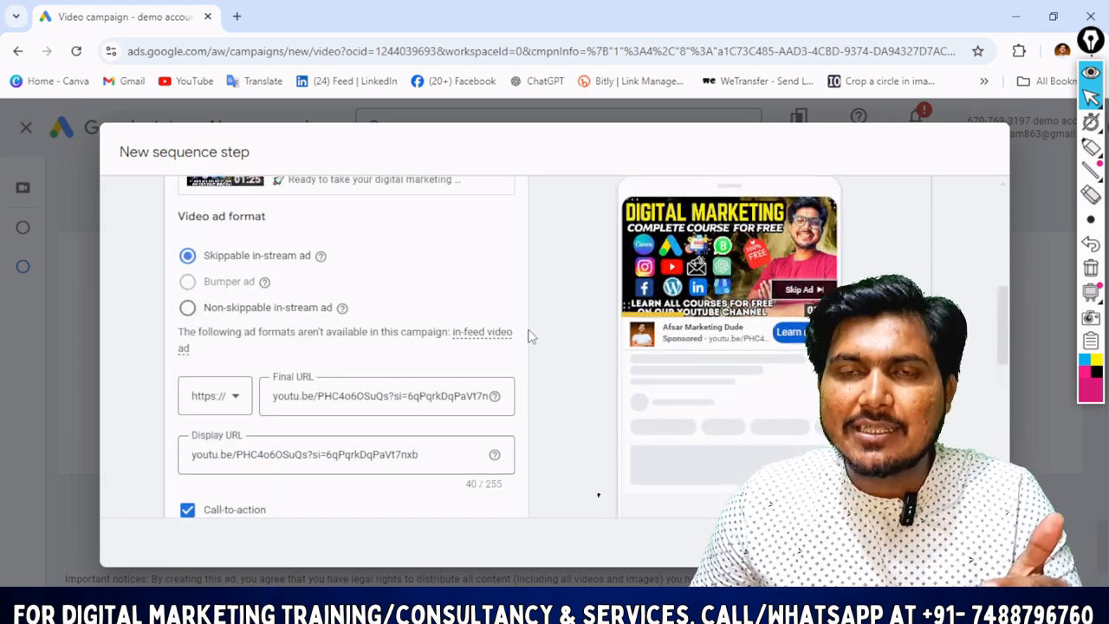
- Apply the recommended Target CPM bid of ₹102.16 and save the first sequence step, leaving the headline empty
scroll(524, 381, "down", 4)
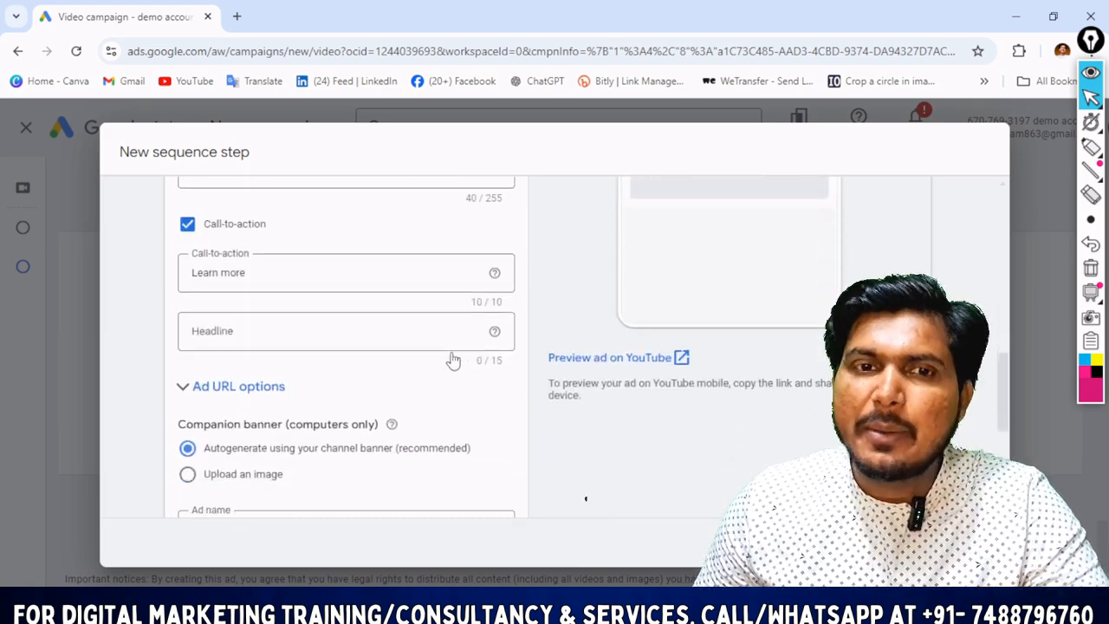
left_click(260, 284)
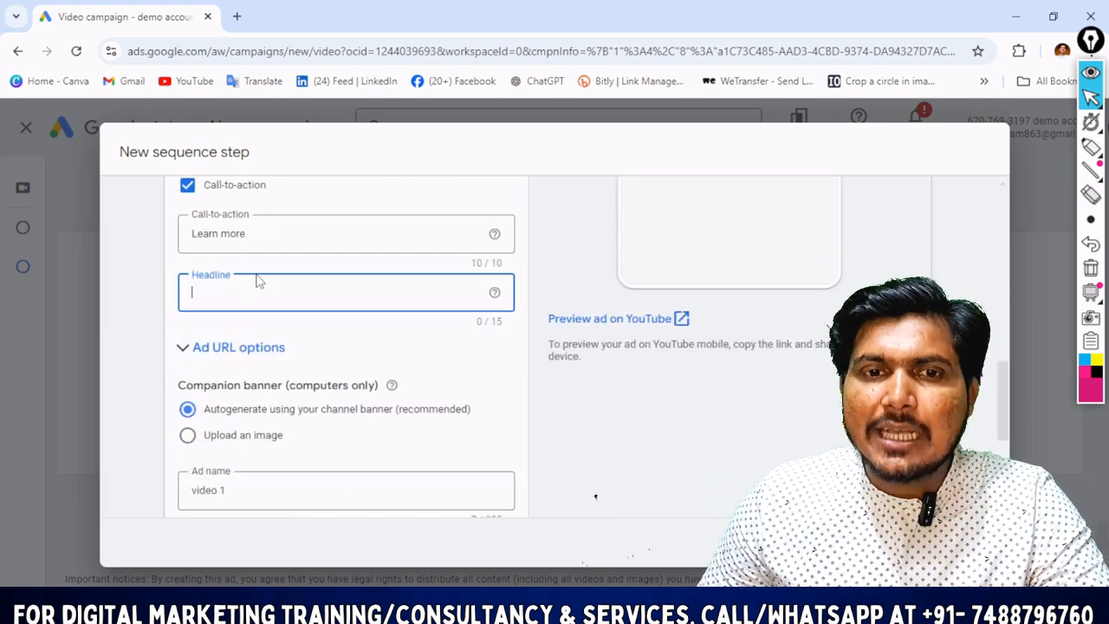
scroll(311, 356, "down", 1)
scroll(294, 378, "down", 1)
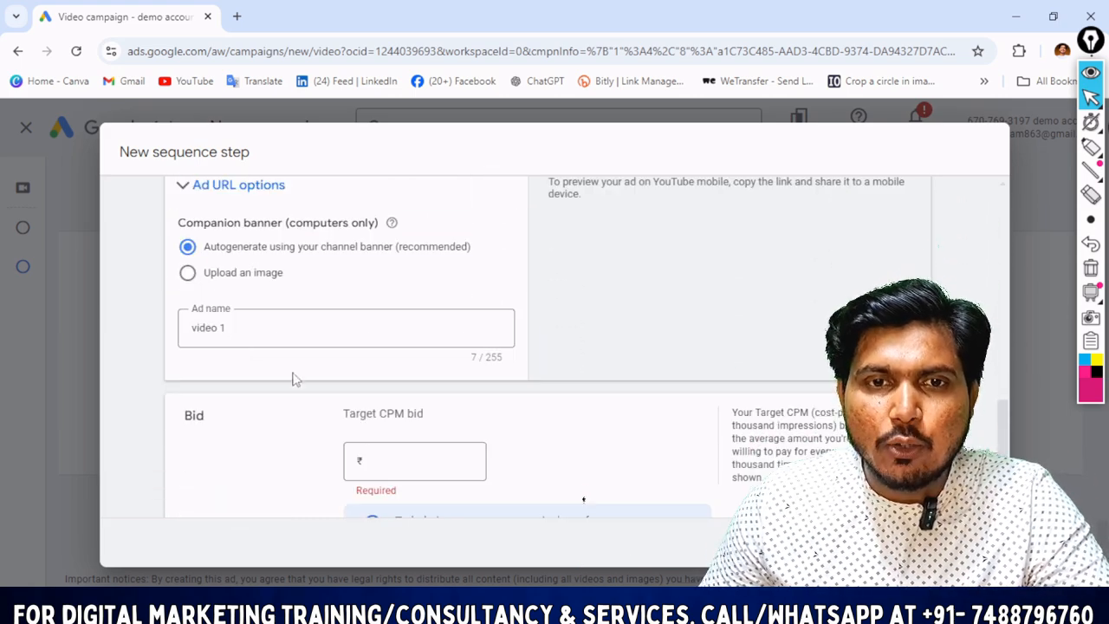
scroll(245, 255, "down", 1)
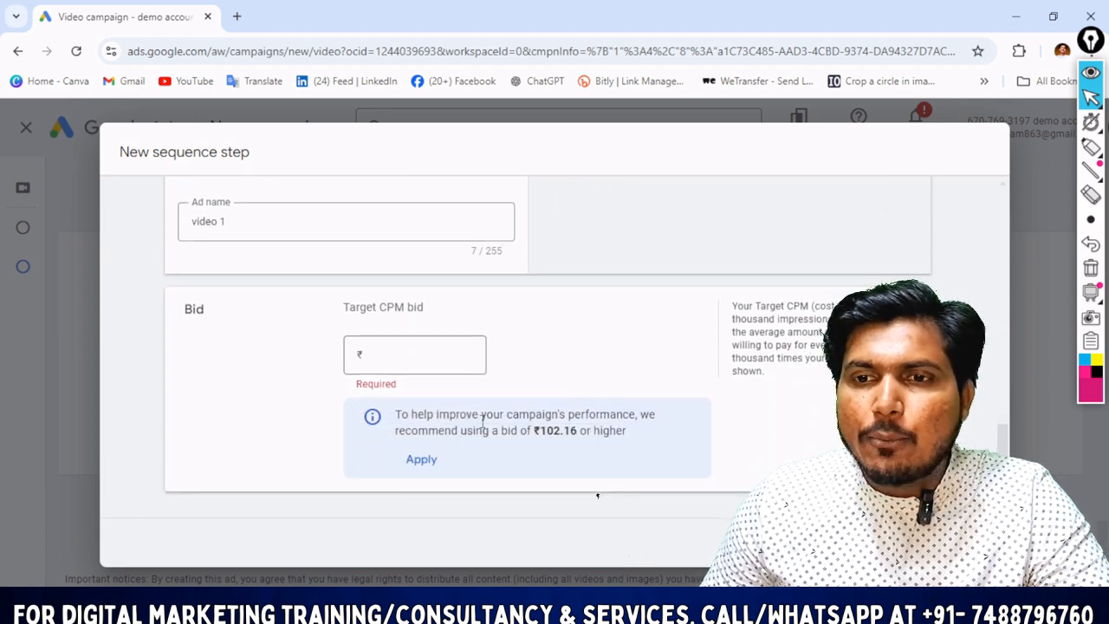
left_click(422, 459)
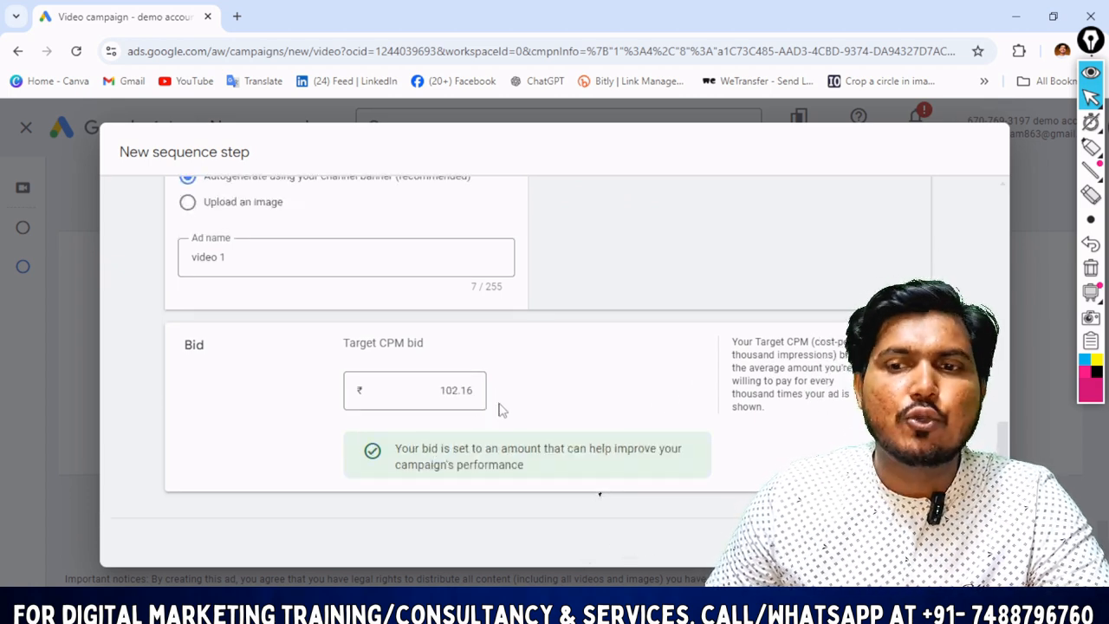
left_click(952, 542)
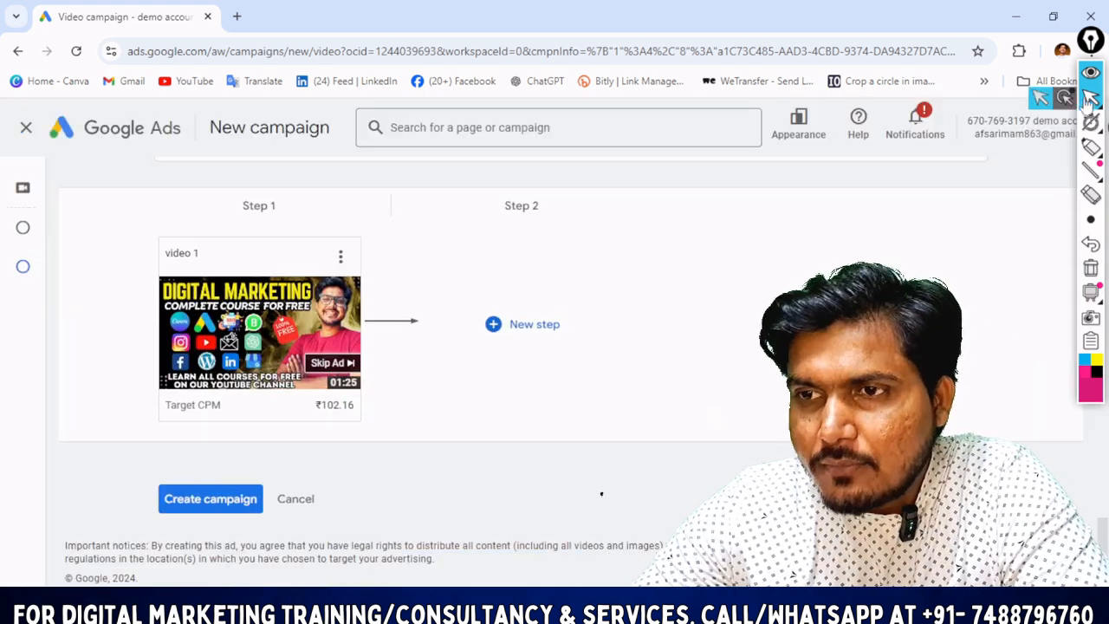
- Circle the Step 1 video card with the highlighter, draw arrows from it with "Views" handwritten beside one, and clear the marks
left_click(1070, 214)
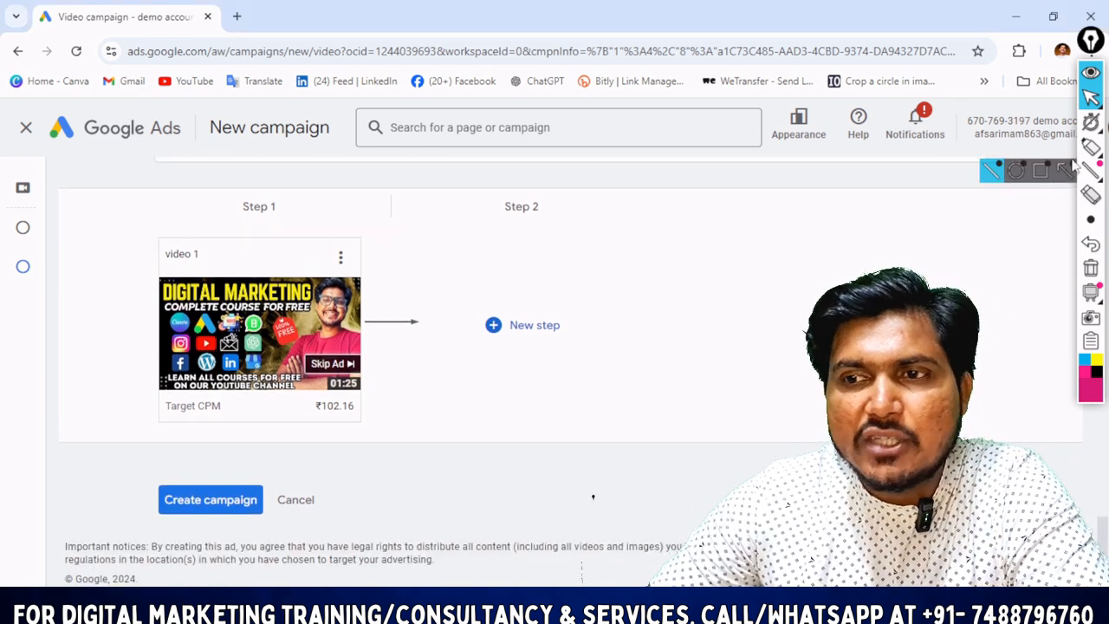
left_click(1090, 148)
mouse_move(141, 297)
left_mouse_down()
mouse_move(131, 357)
mouse_move(366, 267)
mouse_move(345, 409)
mouse_move(130, 414)
mouse_move(123, 309)
left_mouse_up()
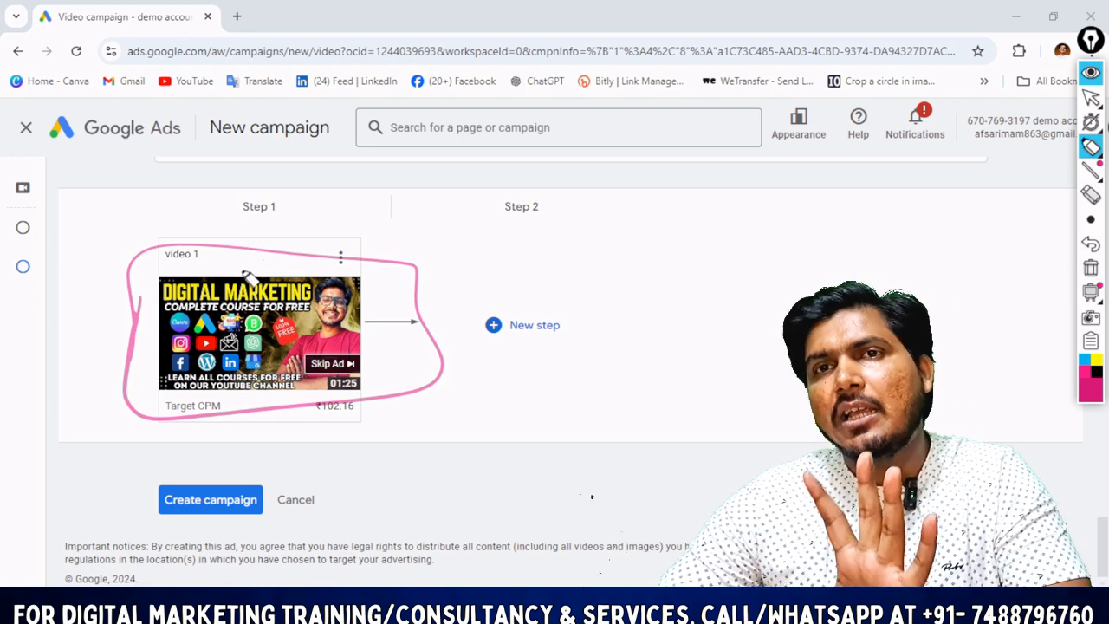
mouse_move(134, 346)
left_mouse_down()
mouse_move(362, 233)
mouse_move(119, 413)
left_mouse_up()
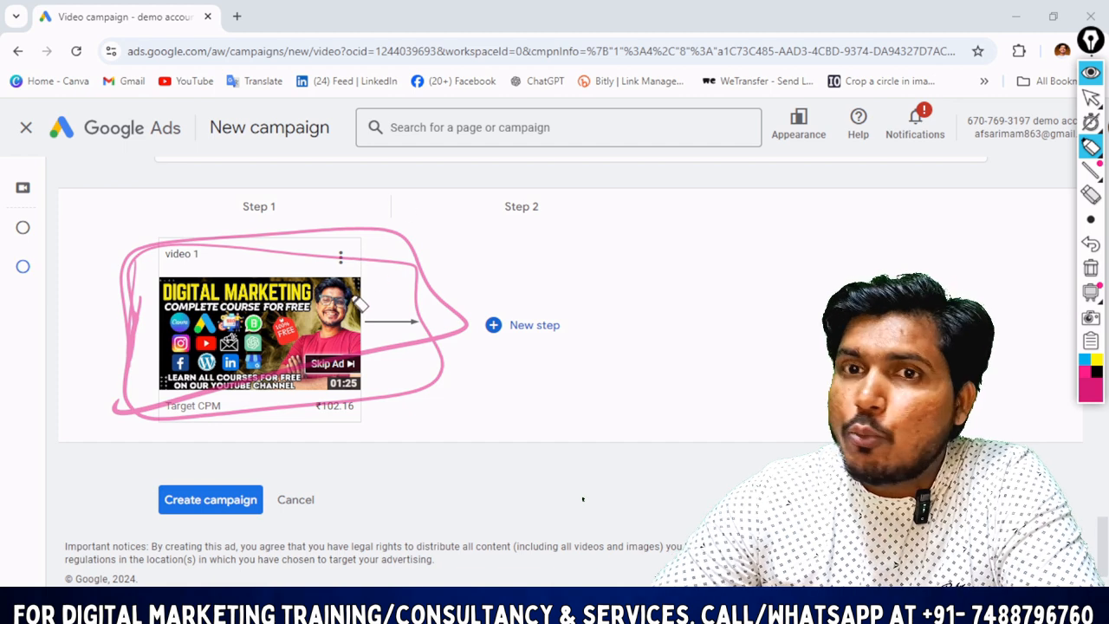
left_click_drag(358, 305, 573, 200)
left_click_drag(407, 333, 509, 369)
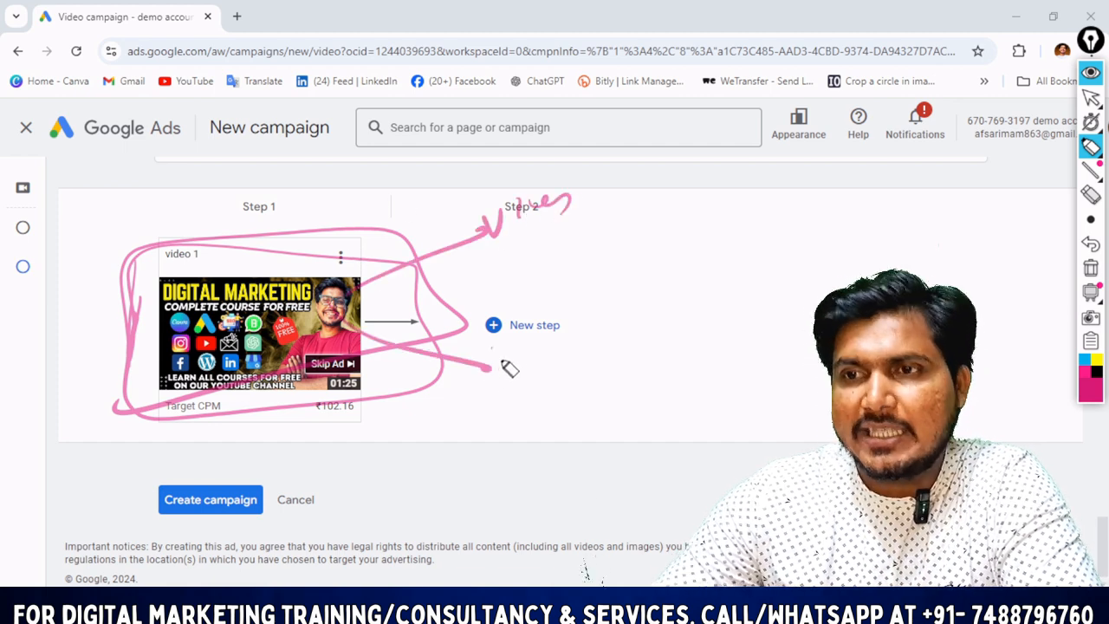
left_click(1090, 268)
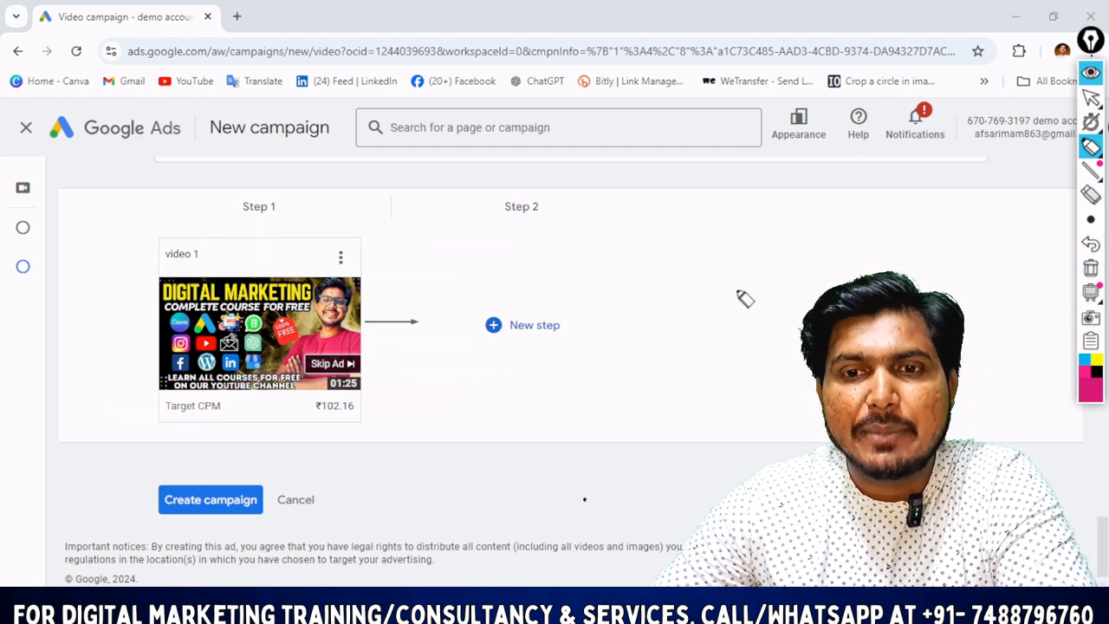
- Start the second sequence step, mark the Step transition label and the Impression option with the highlighter, and clear the marks
left_click(1090, 98)
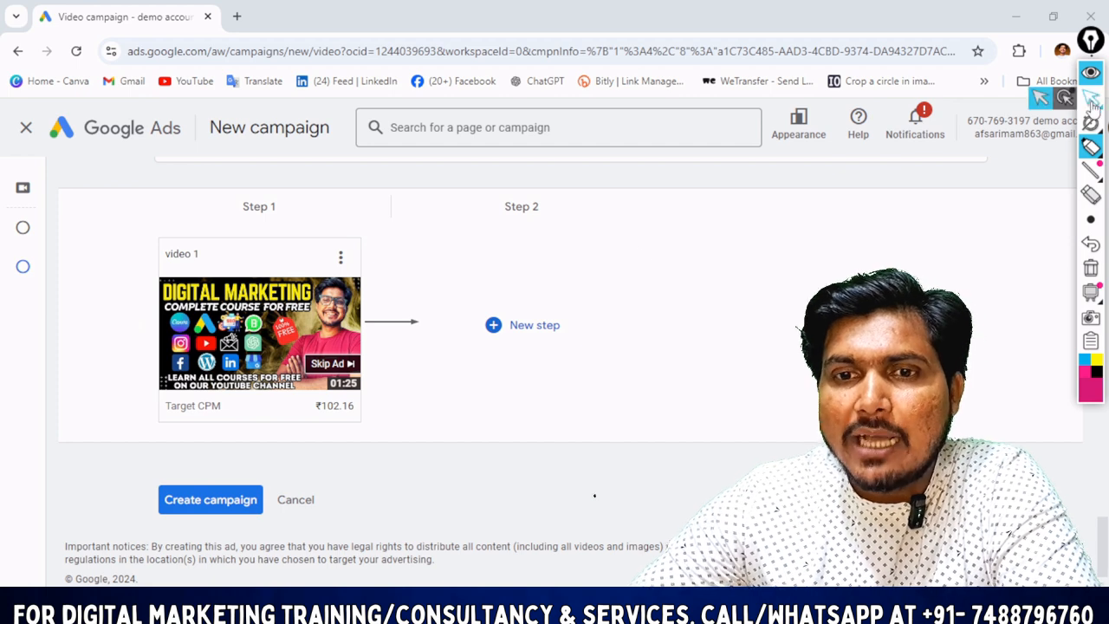
left_click(1042, 99)
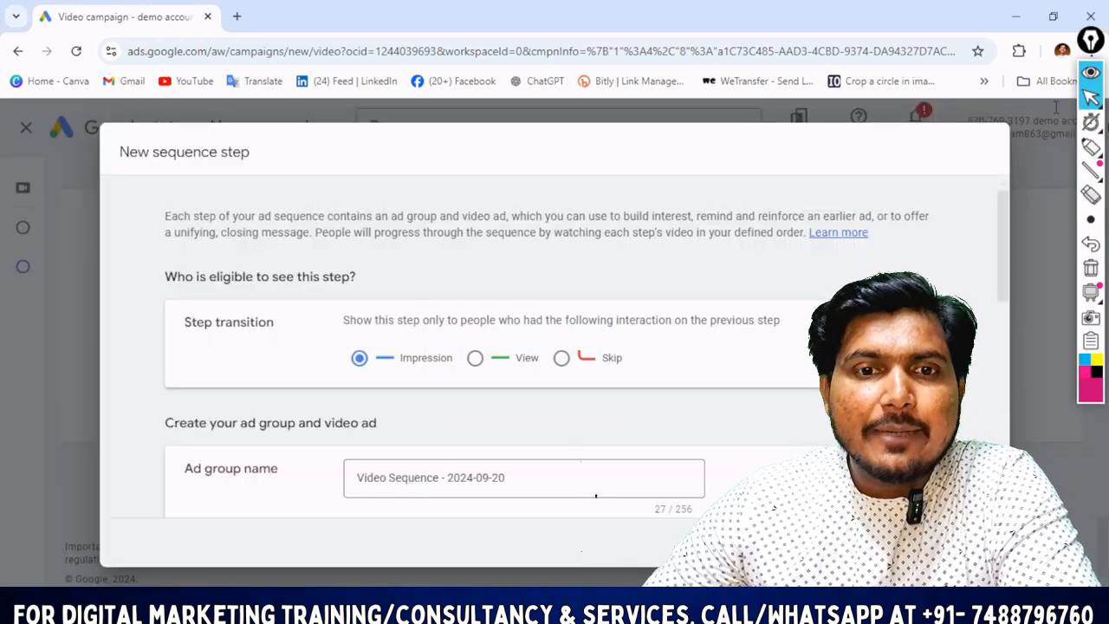
left_click(1091, 147)
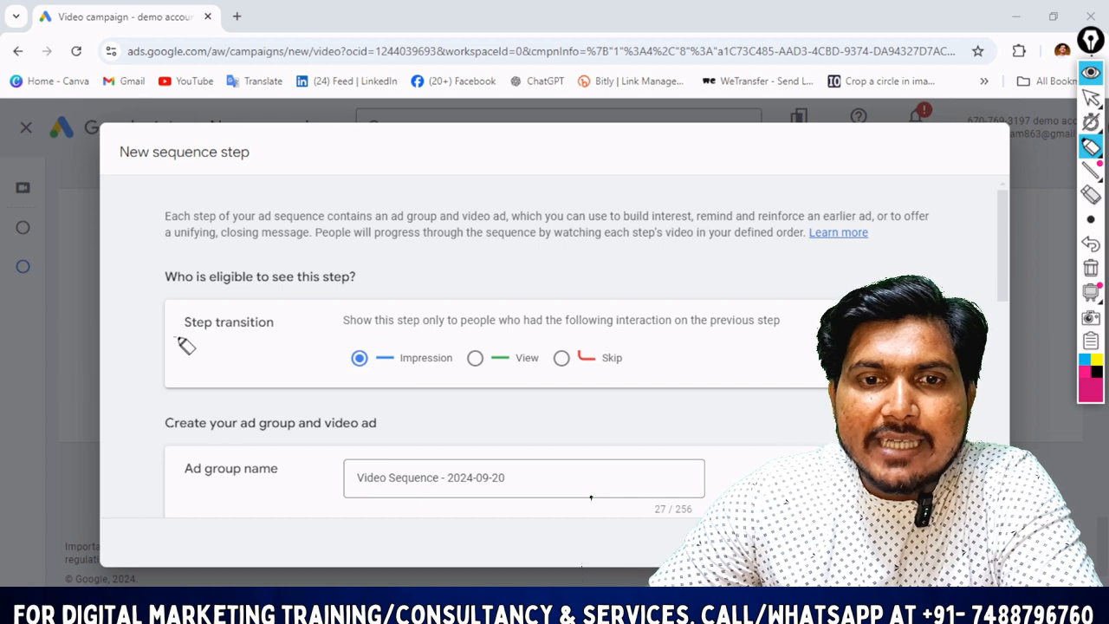
mouse_move(171, 341)
left_mouse_down()
mouse_move(312, 330)
mouse_move(173, 352)
left_mouse_up()
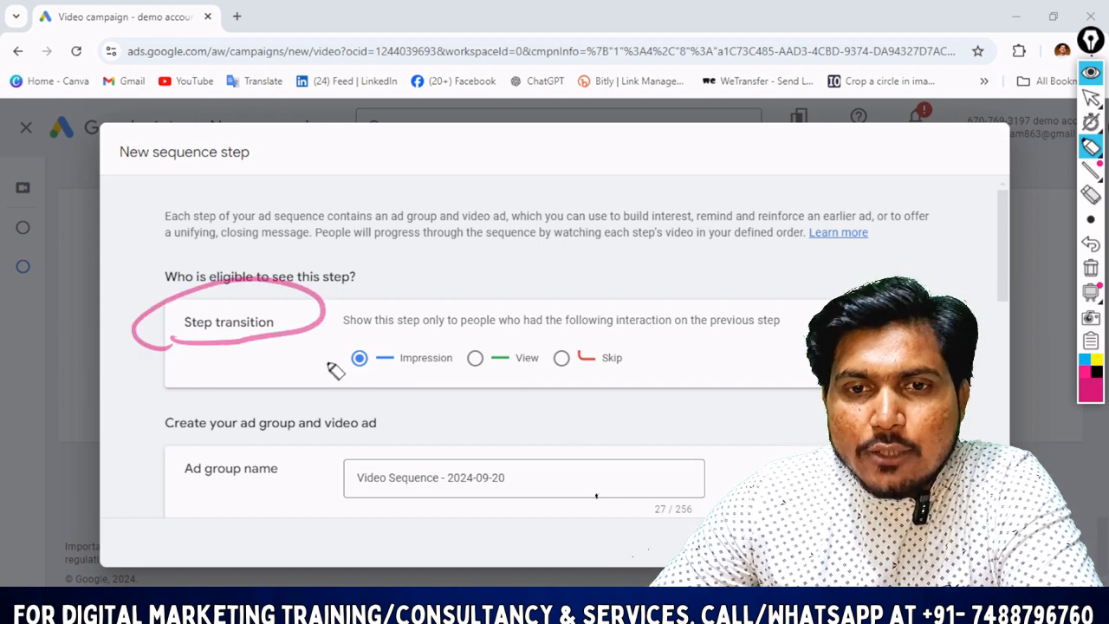
left_click_drag(328, 369, 370, 362)
left_click(1090, 98)
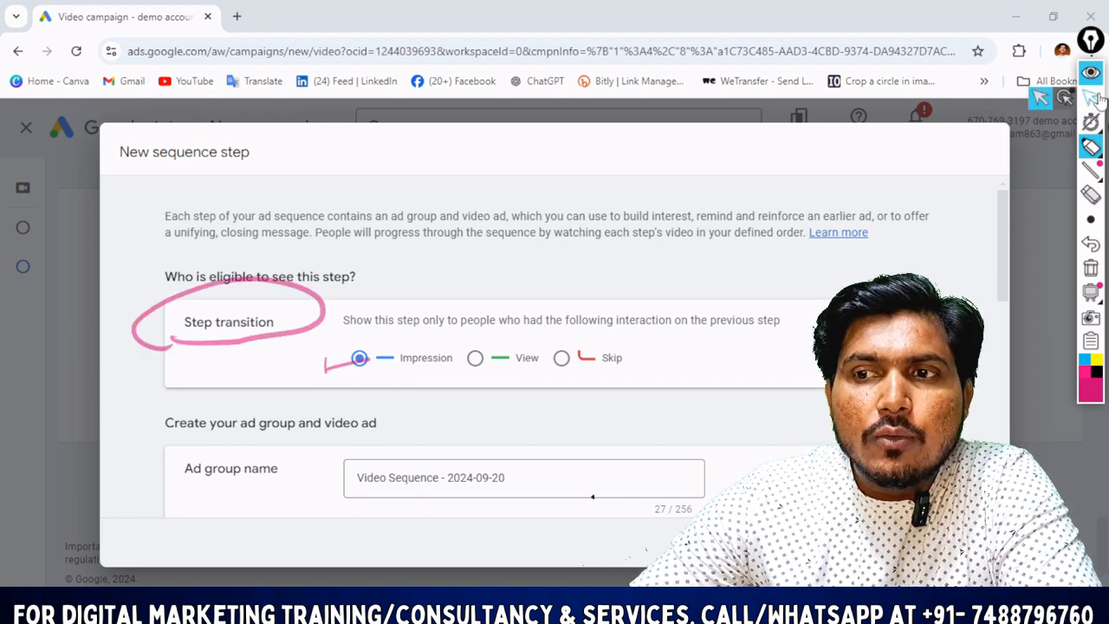
left_click(1088, 264)
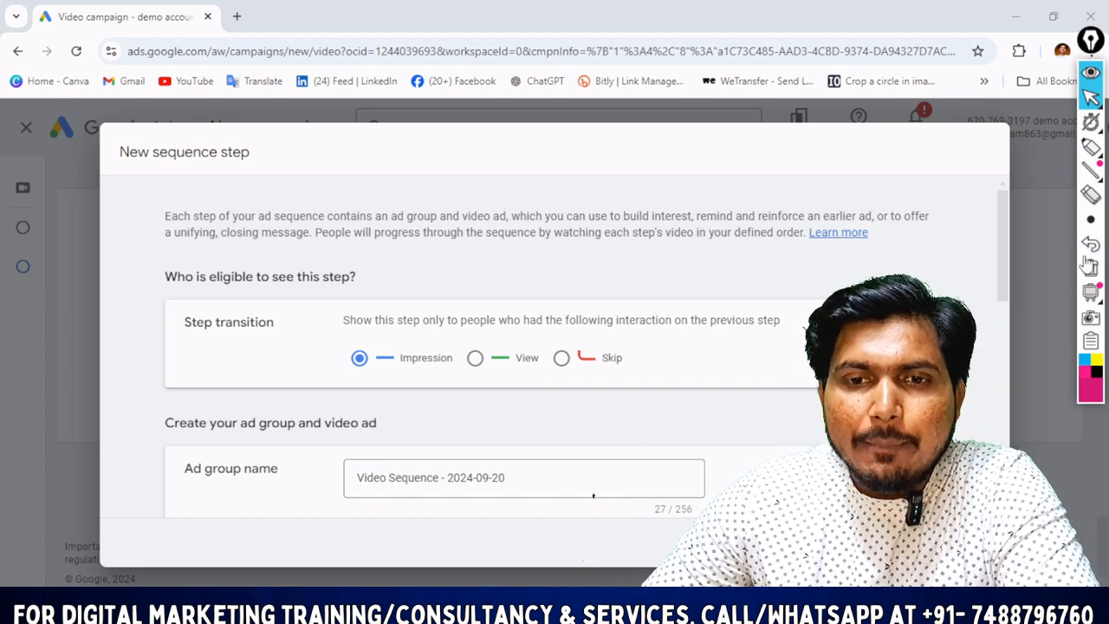
- Set the second step's transition to Skip and name its ad group "video 1 skip"
left_click(561, 357)
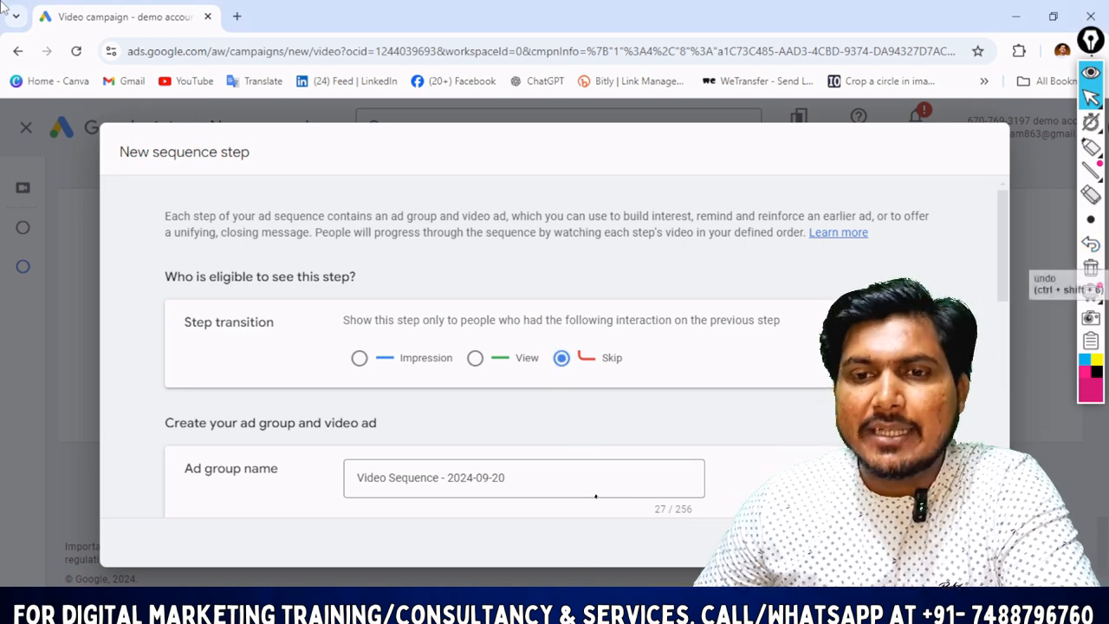
scroll(711, 373, "down", 2)
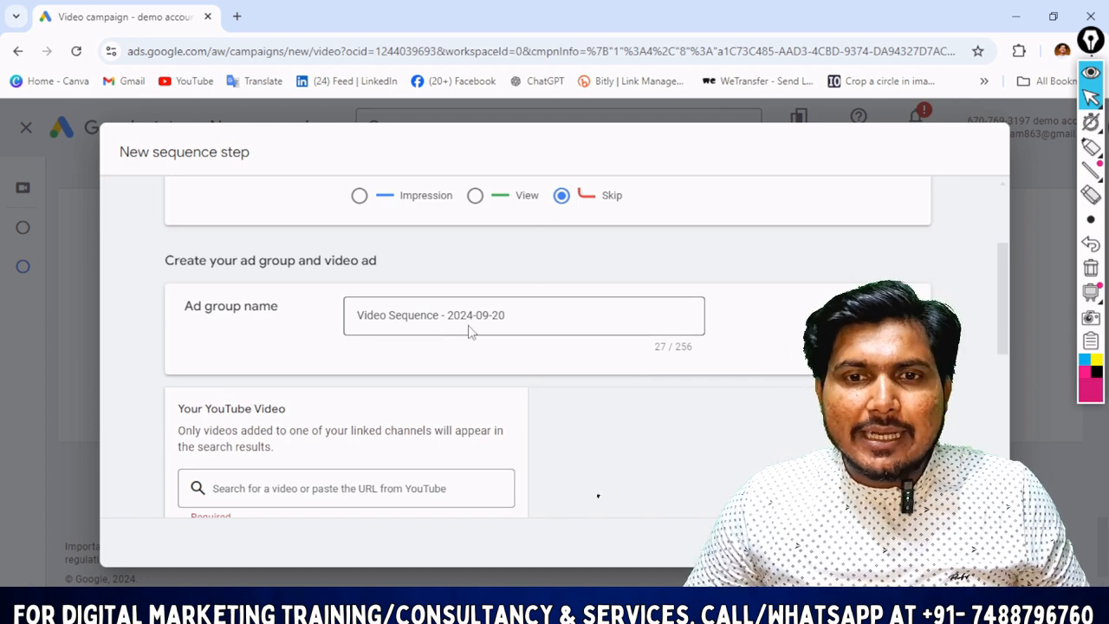
left_click(517, 315)
left_click_drag(517, 316, 346, 336)
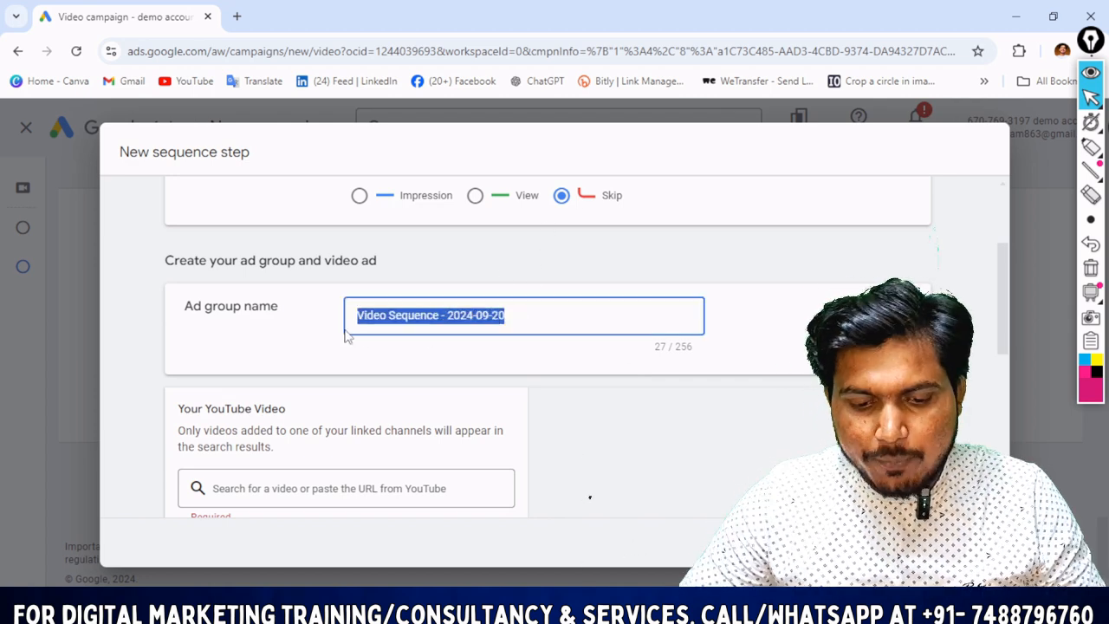
type("V")
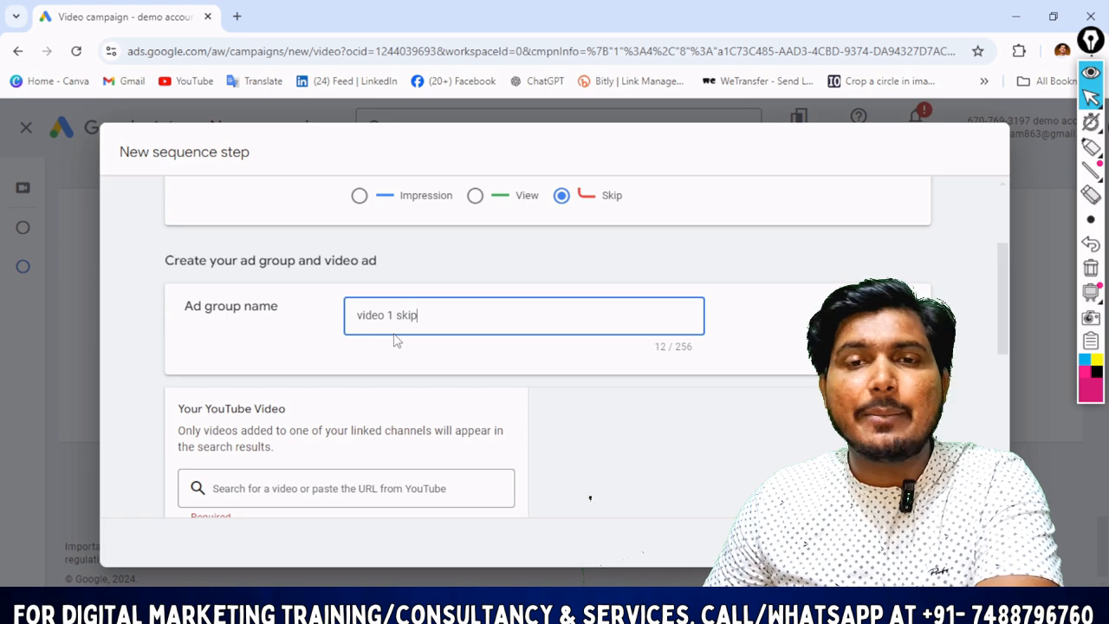
- Handwrite "SKP" in a box over the Step transition section, draw an arrow to a second boxed note ending in "video", and clear the marks
scroll(397, 347, "up", 1)
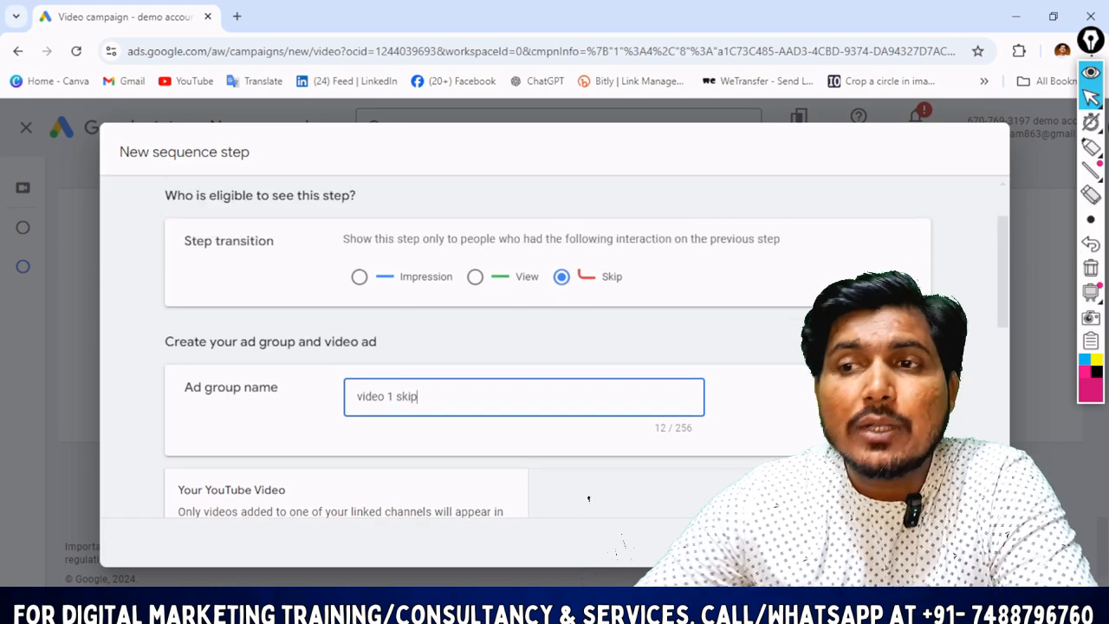
left_click(1089, 148)
mouse_move(422, 227)
left_mouse_down()
mouse_move(643, 154)
mouse_move(528, 259)
mouse_move(386, 173)
left_mouse_up()
left_click_drag(507, 183, 495, 220)
left_click_drag(522, 186, 522, 206)
mouse_move(540, 181)
left_mouse_down()
mouse_move(530, 196)
mouse_move(564, 194)
left_mouse_up()
mouse_move(522, 244)
left_mouse_down()
mouse_move(538, 364)
mouse_move(672, 309)
left_mouse_up()
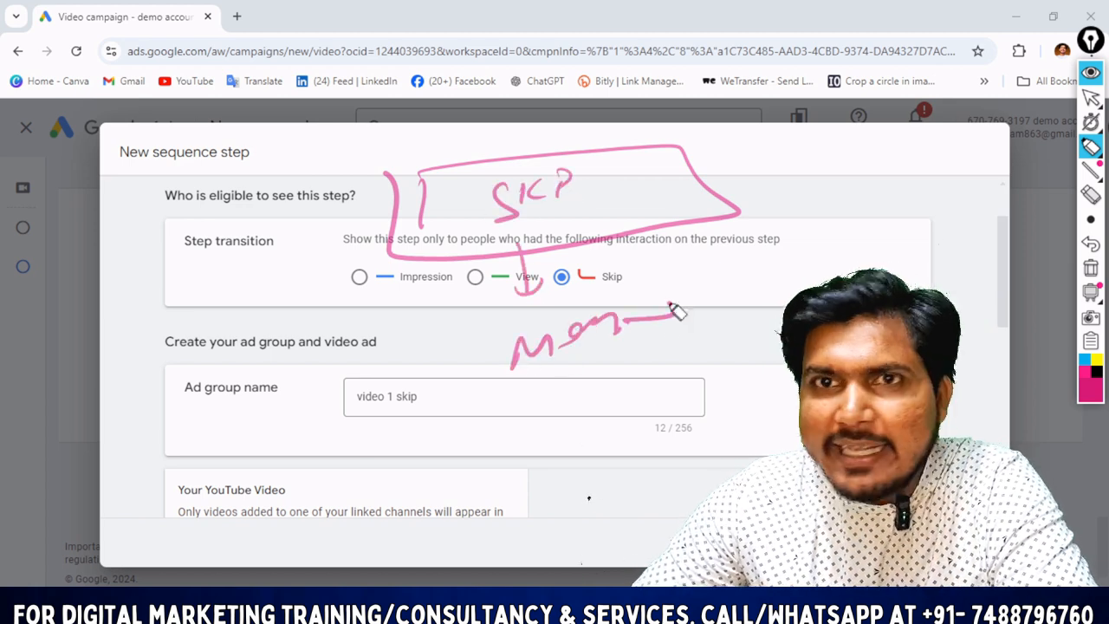
mouse_move(549, 381)
left_mouse_down()
mouse_move(551, 396)
mouse_move(589, 391)
mouse_move(682, 345)
left_mouse_up()
left_click_drag(516, 425, 665, 384)
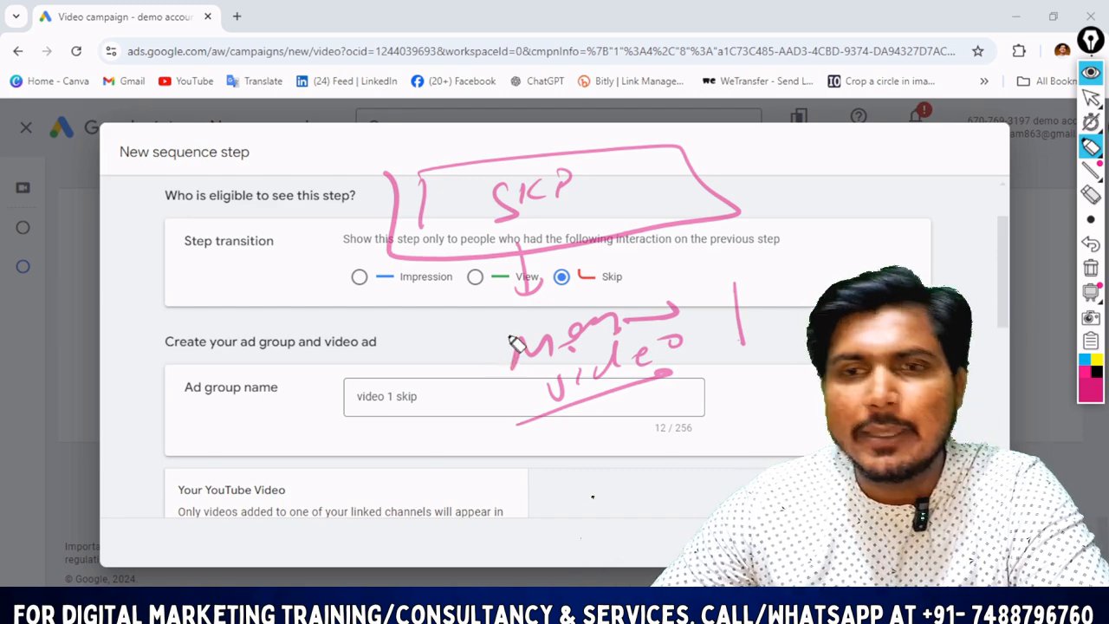
mouse_move(472, 417)
left_mouse_down()
mouse_move(462, 346)
mouse_move(760, 269)
mouse_move(528, 437)
mouse_move(468, 358)
left_mouse_up()
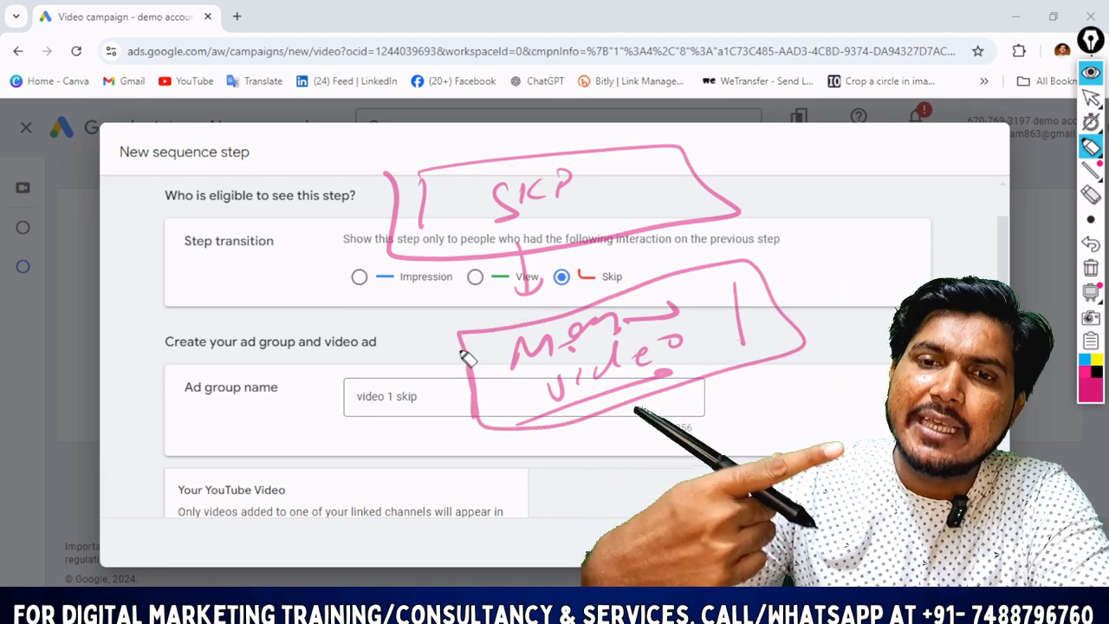
left_click(1090, 97)
left_click(1090, 269)
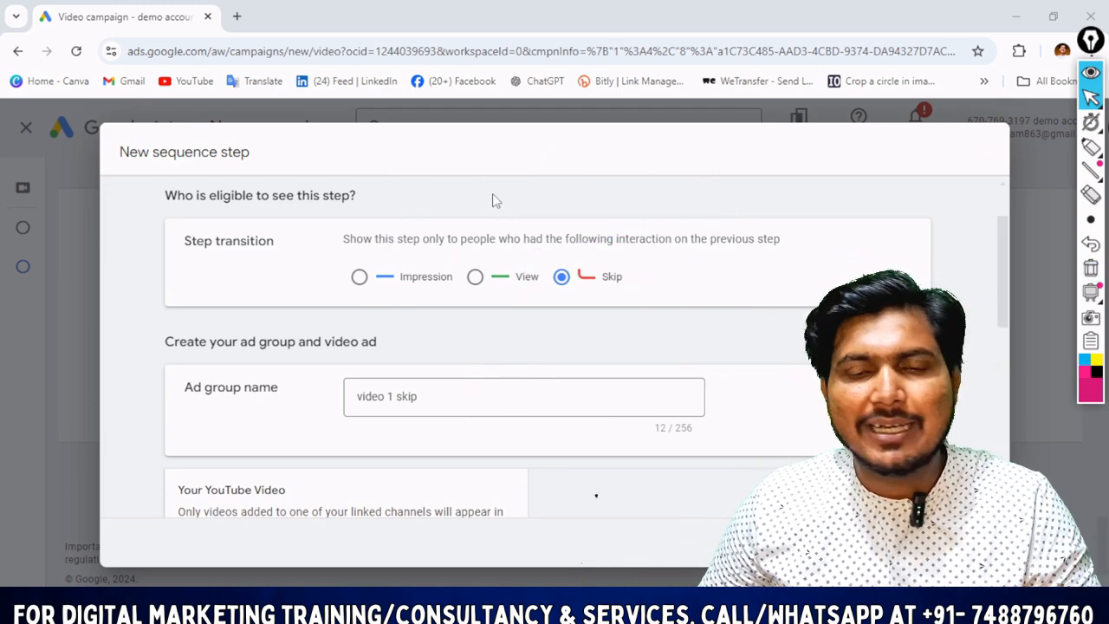
- Switch to the YouTube channel's popular videos and copy the share link of the "How To Get Access To Client's Facebook Ad Account" video
scroll(497, 448, "down", 1)
scroll(351, 396, "down", 2)
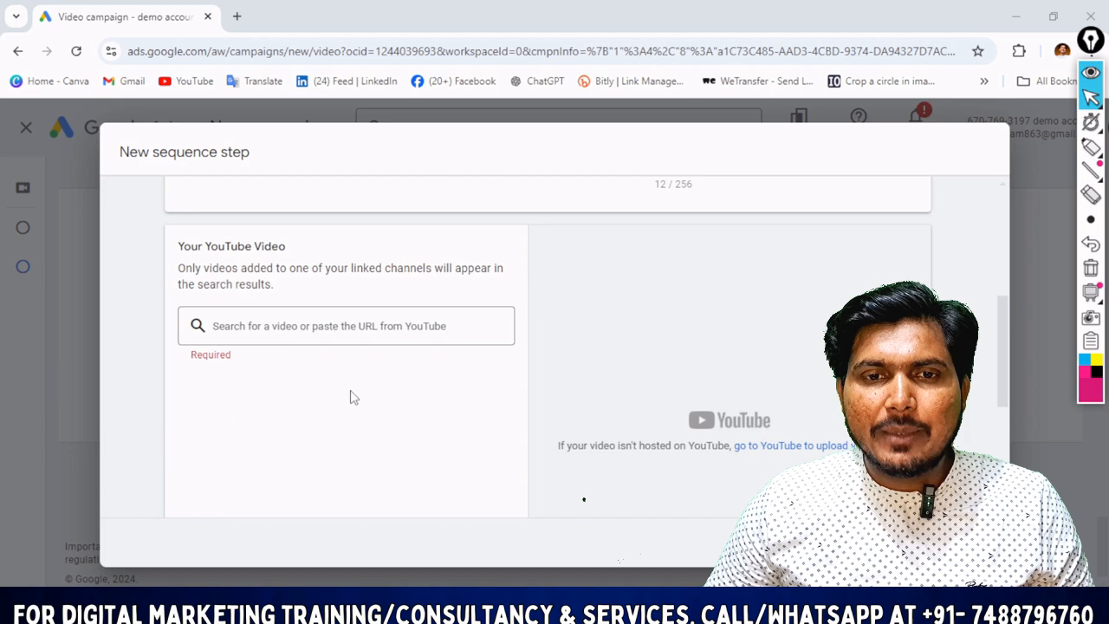
left_click(317, 331)
mouse_move(684, 608)
left_click(683, 578)
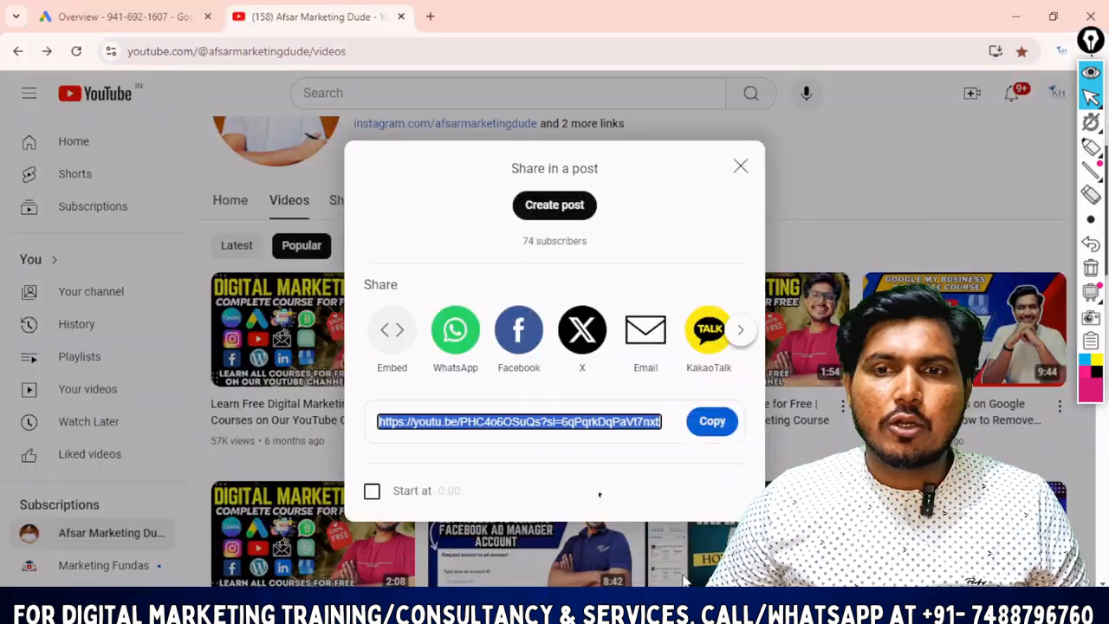
left_click(742, 167)
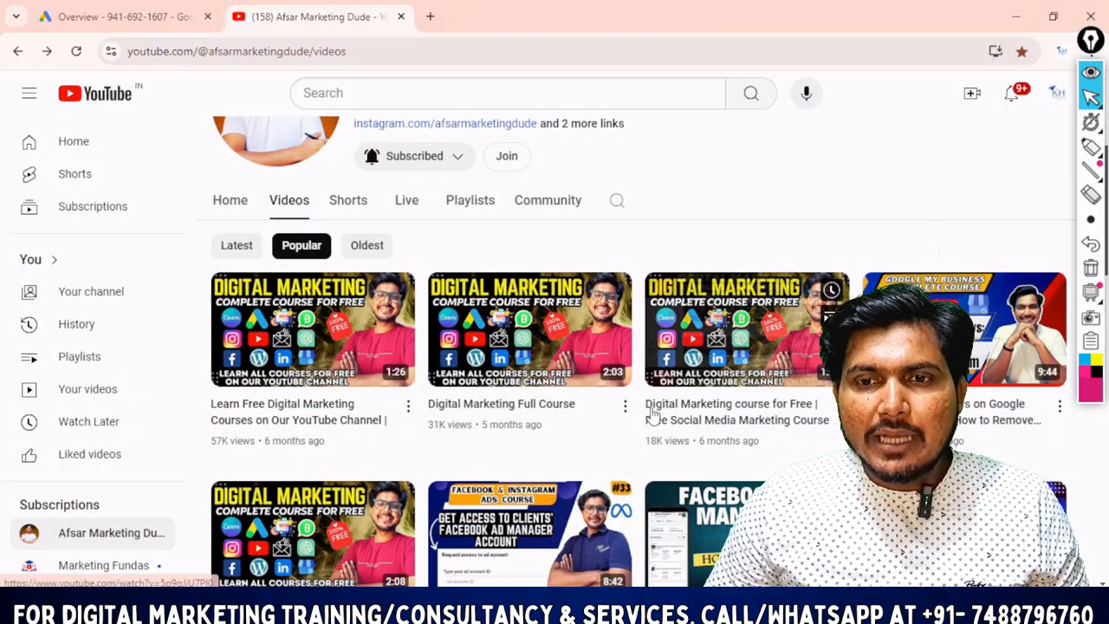
left_click(624, 408)
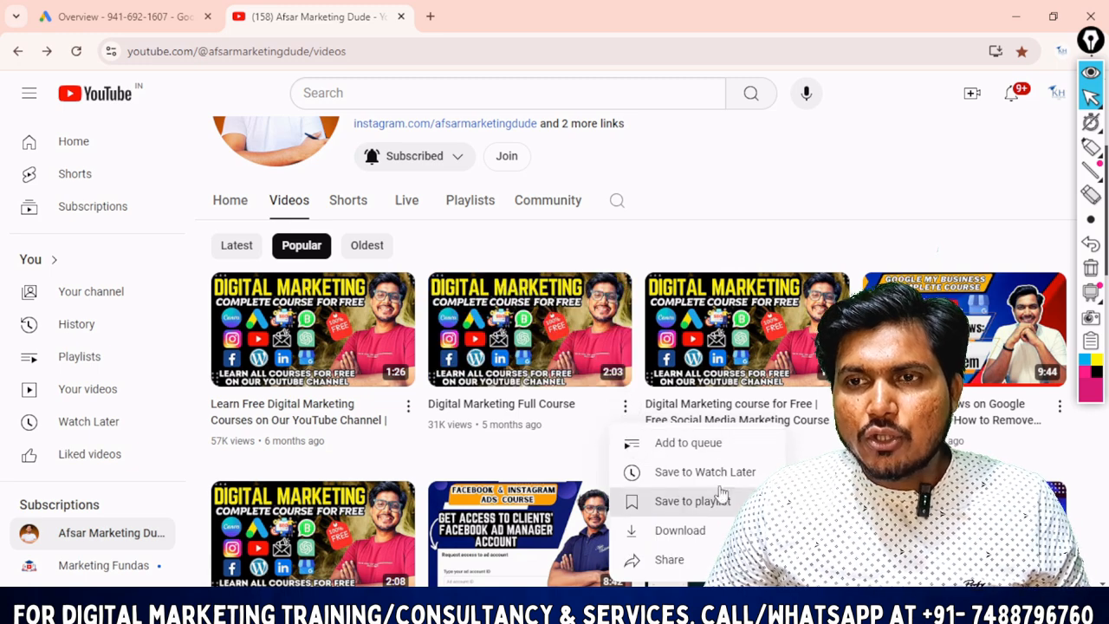
left_click(870, 164)
scroll(554, 347, "down", 1)
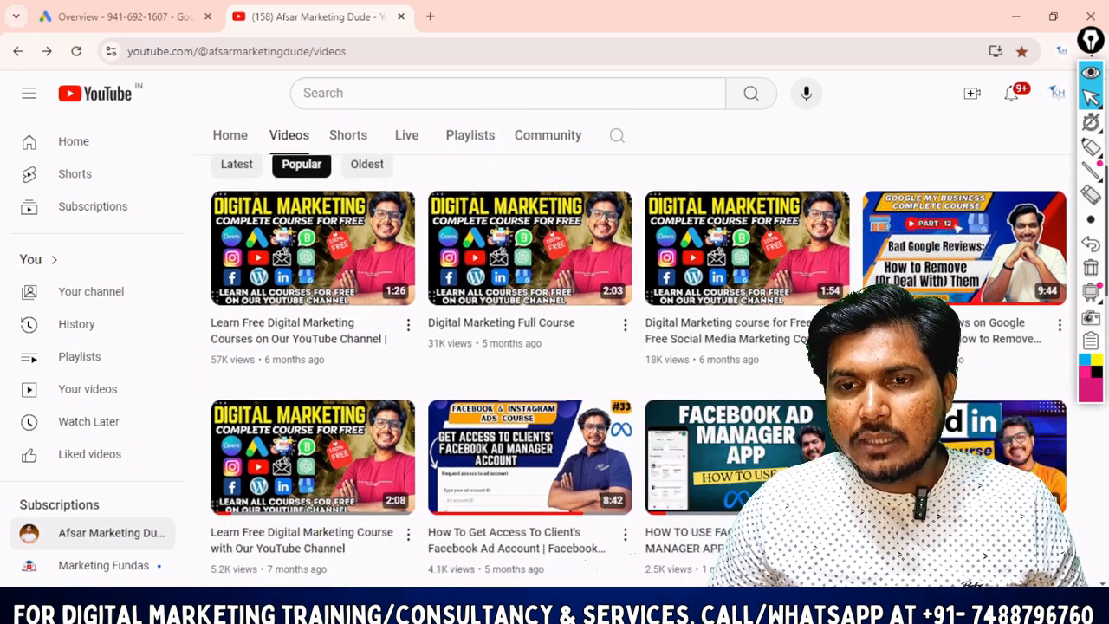
left_click(625, 531)
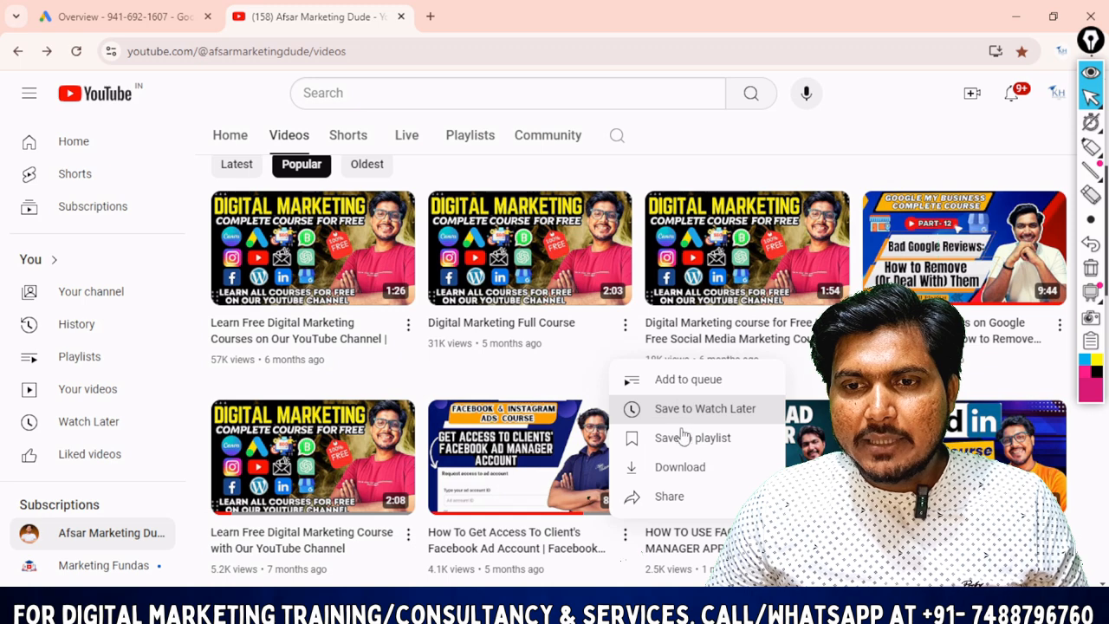
left_click(696, 498)
left_click(711, 421)
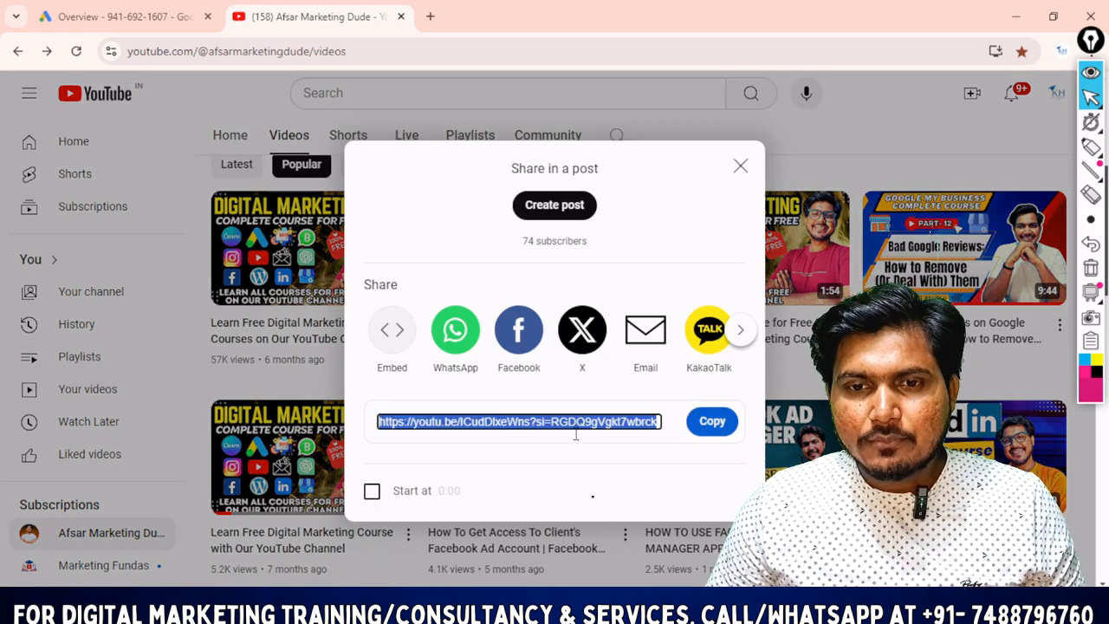
- Return to Google Ads and use the copied link as the YouTube video of the new sequence step
left_click(420, 606)
key("ctrl+v")
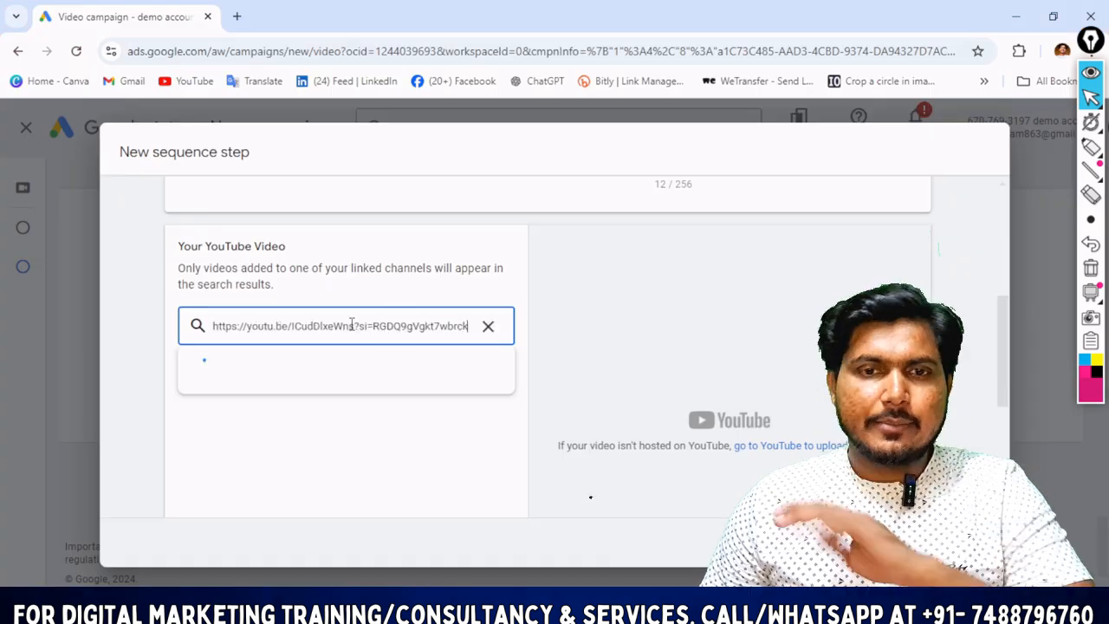
scroll(435, 374, "down", 1)
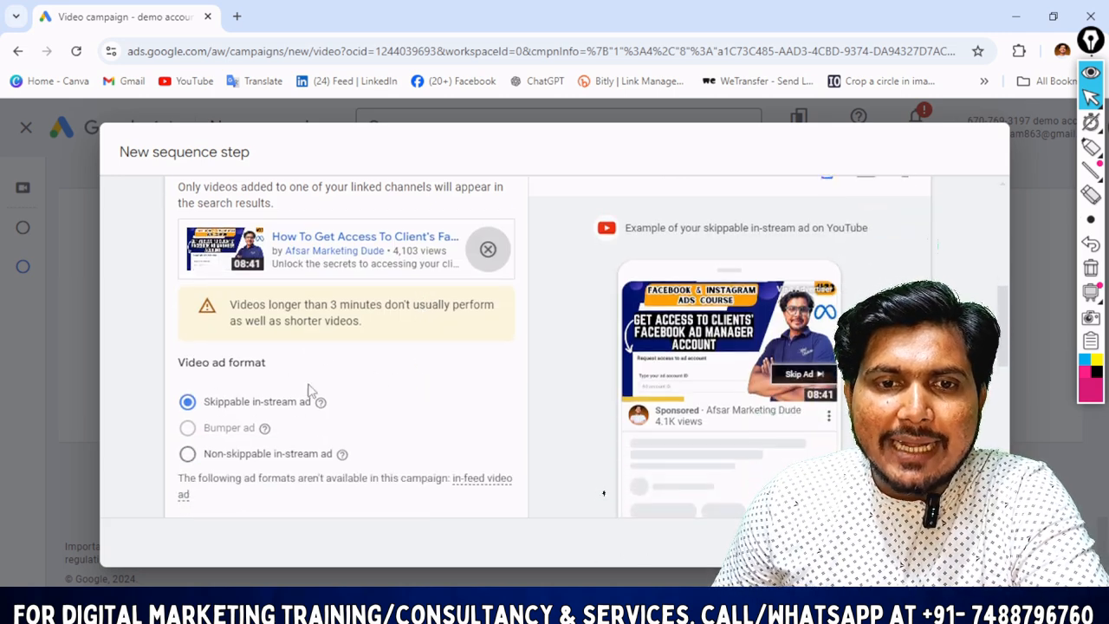
- Handwrite and circle "Final Url" over the video ad format section, add a word below it, and clear the marks
scroll(309, 390, "down", 2)
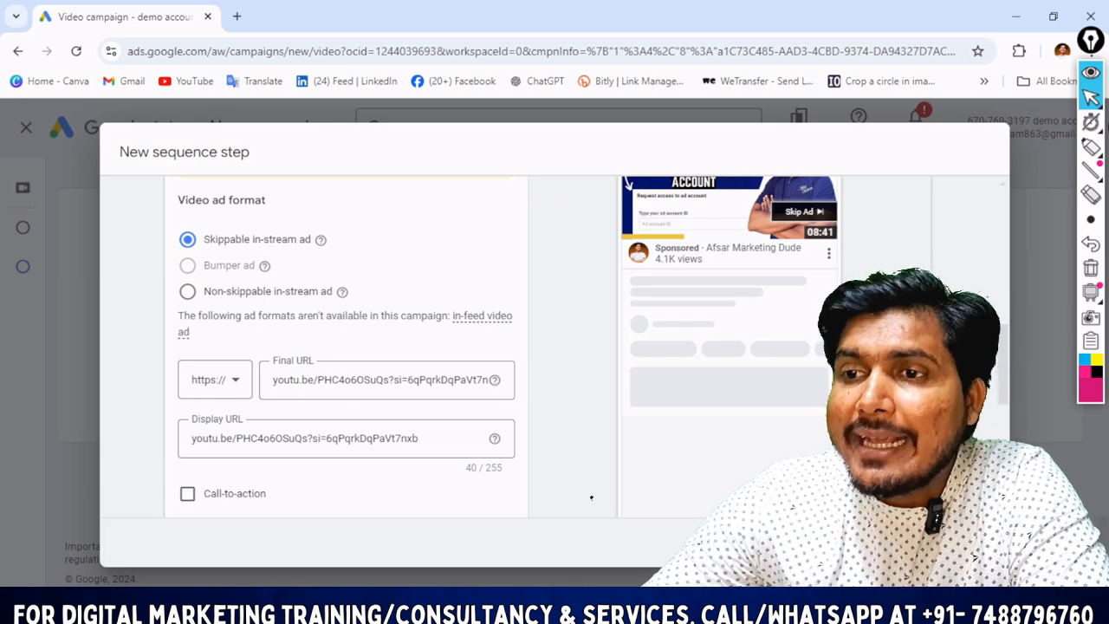
left_click(1091, 147)
mouse_move(424, 191)
left_mouse_down()
mouse_move(416, 217)
mouse_move(512, 198)
mouse_move(527, 233)
mouse_move(482, 297)
mouse_move(572, 243)
mouse_move(569, 276)
left_mouse_up()
mouse_move(472, 327)
left_mouse_down()
mouse_move(677, 204)
mouse_move(664, 275)
left_mouse_up()
left_click(1091, 99)
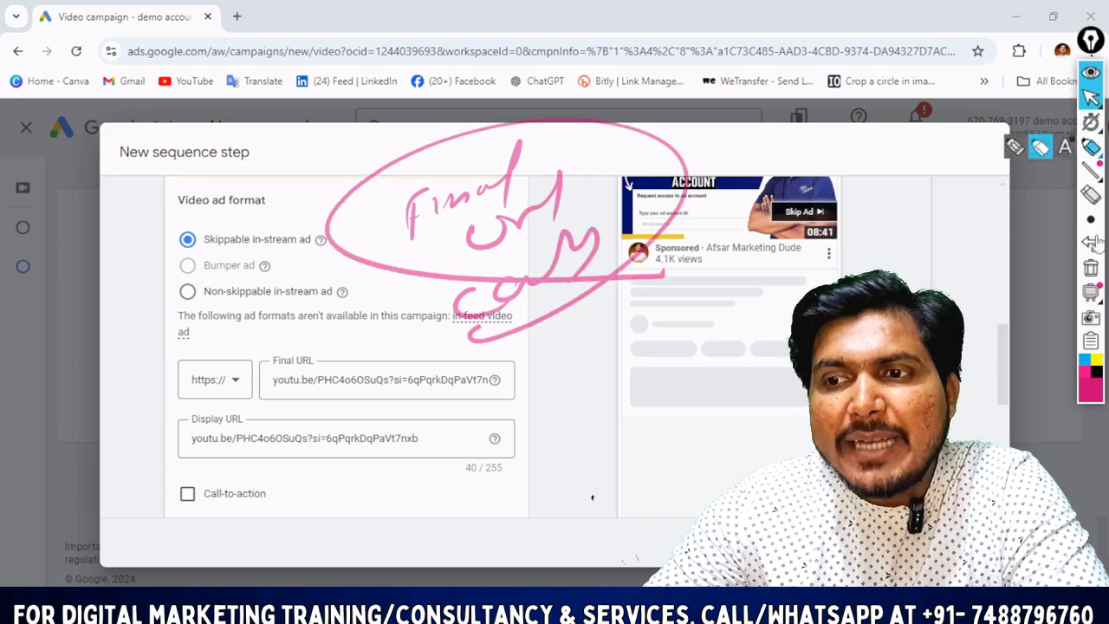
left_click(1095, 244)
left_click(1093, 269)
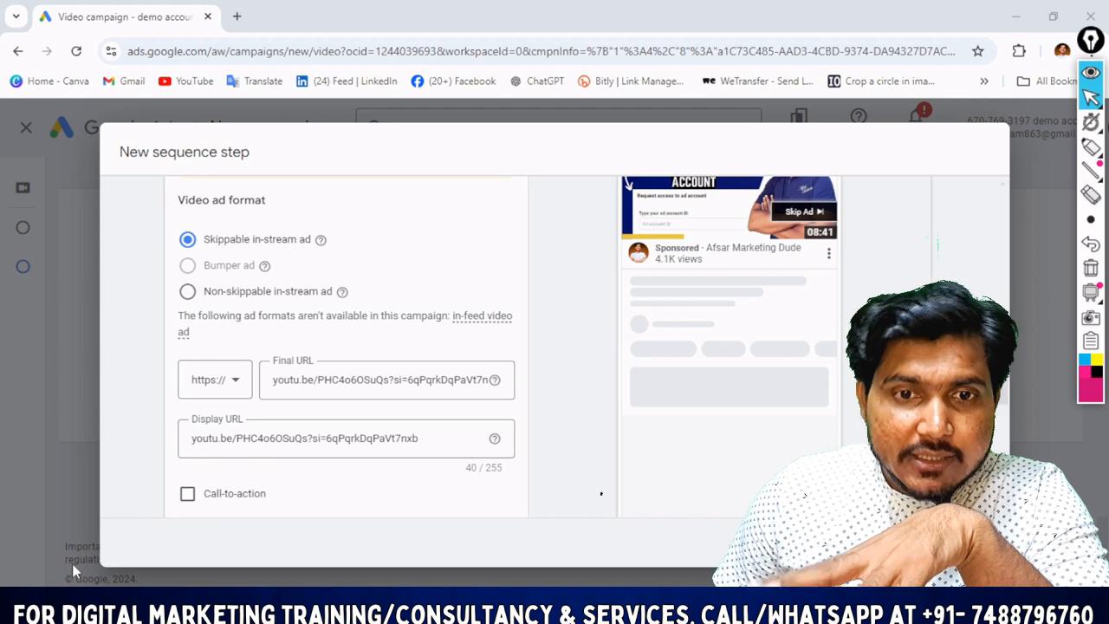
- Enable the call-to-action for the second step's ad and set it to "Learn more"
scroll(451, 454, "down", 3)
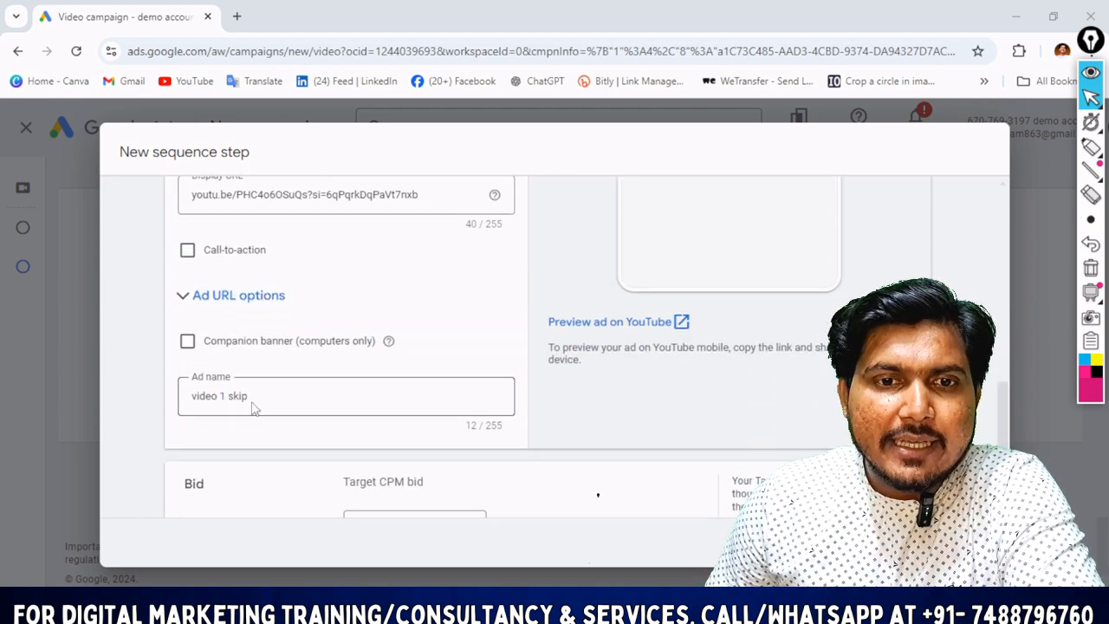
left_click(184, 254)
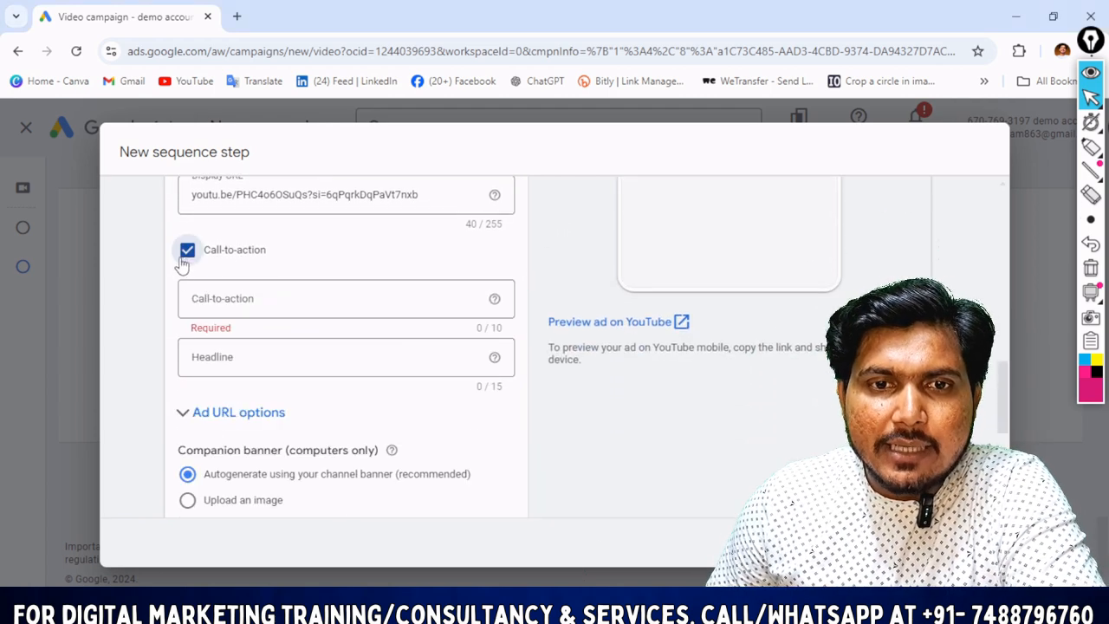
left_click(263, 309)
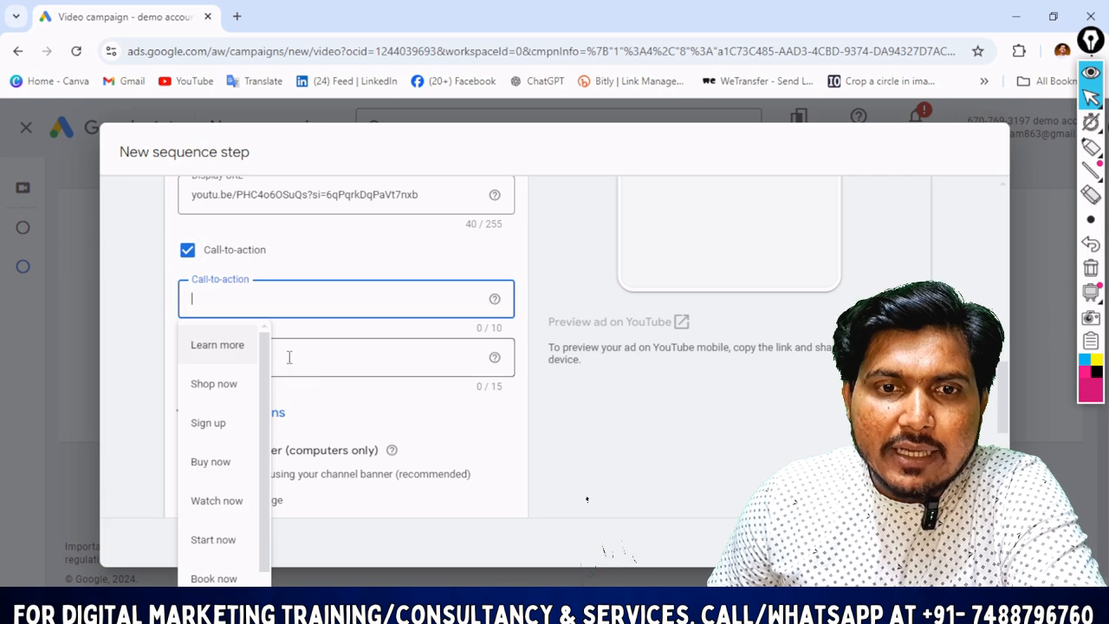
left_click(217, 345)
- Apply the recommended Target CPM bid of ₹102.16 and save the second sequence step, leaving the headline empty
scroll(398, 357, "down", 2)
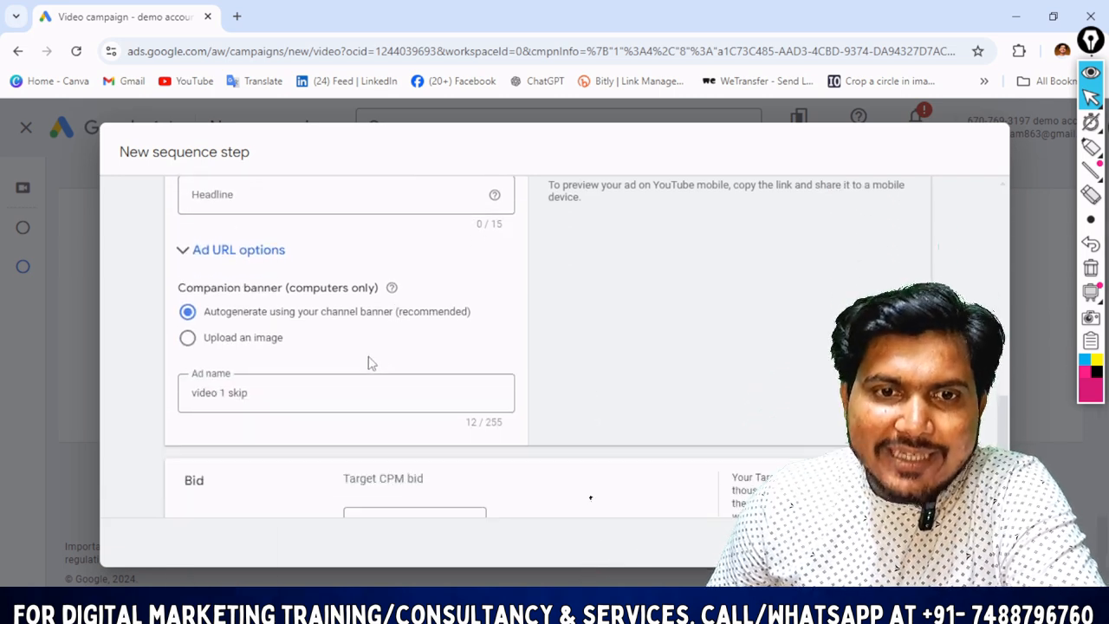
scroll(312, 390, "down", 2)
left_click(438, 472)
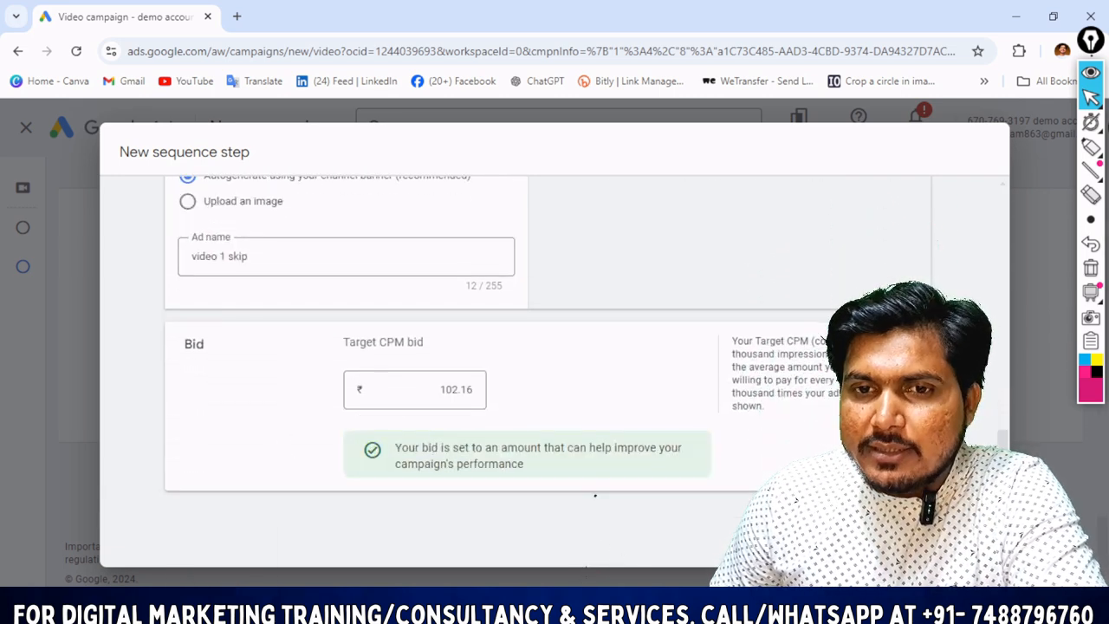
left_click(958, 535)
- Highlight the Step 1 video, its View label, the Skip path and the "video 1 skip" card with the pen, and clear the marks
scroll(596, 381, "down", 3)
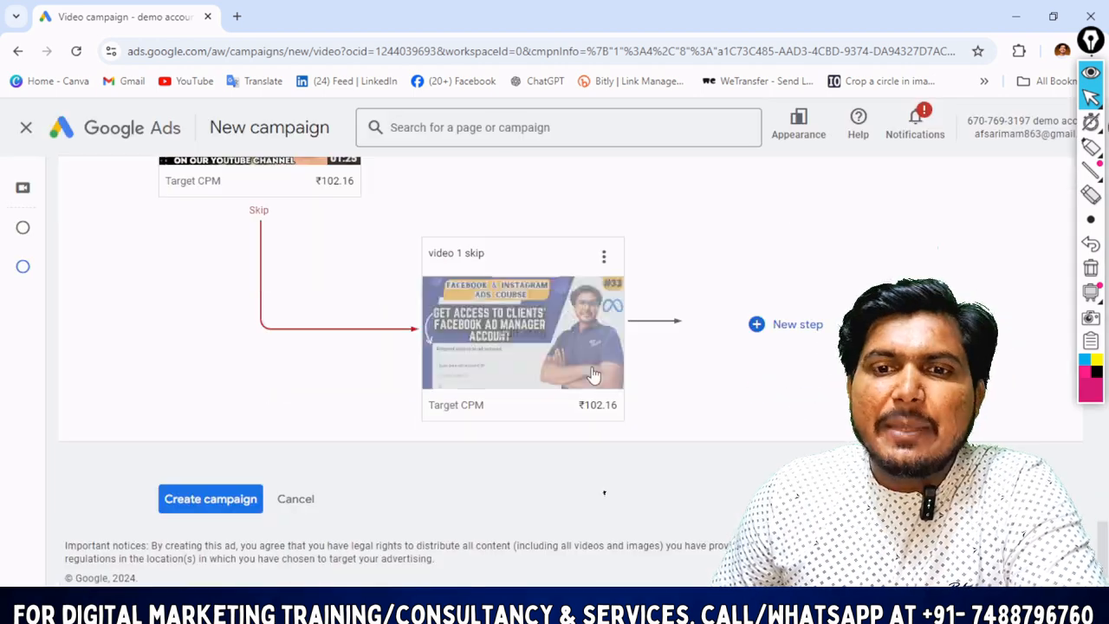
scroll(596, 382, "up", 2)
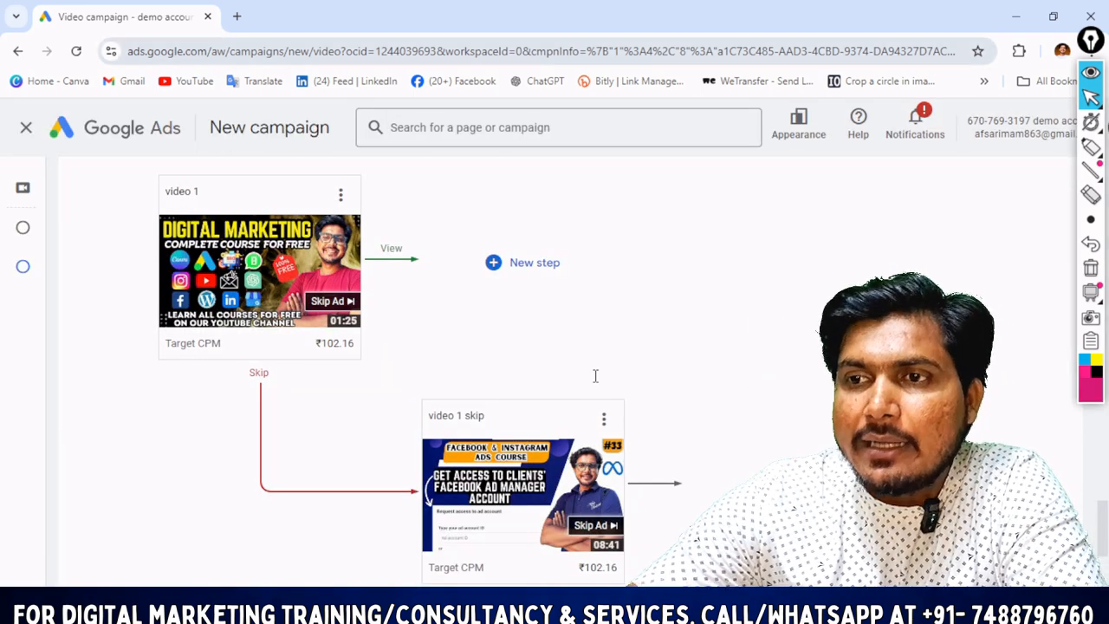
scroll(596, 382, "up", 1)
left_click(1090, 147)
mouse_move(134, 371)
left_mouse_down()
mouse_move(231, 277)
mouse_move(129, 314)
mouse_move(127, 303)
left_mouse_up()
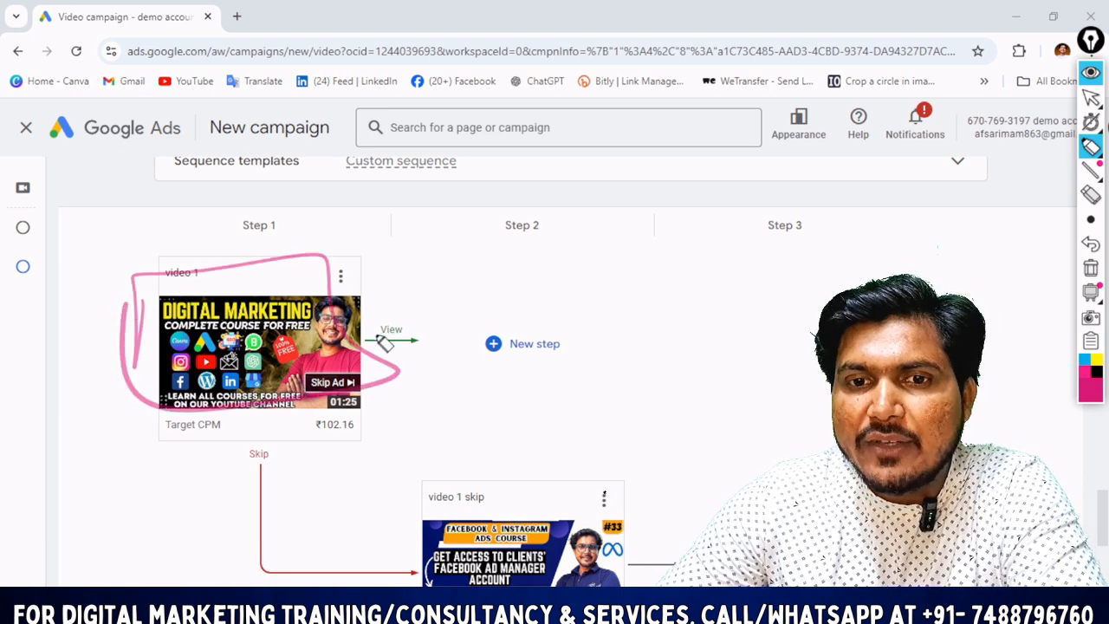
left_click_drag(371, 331, 401, 383)
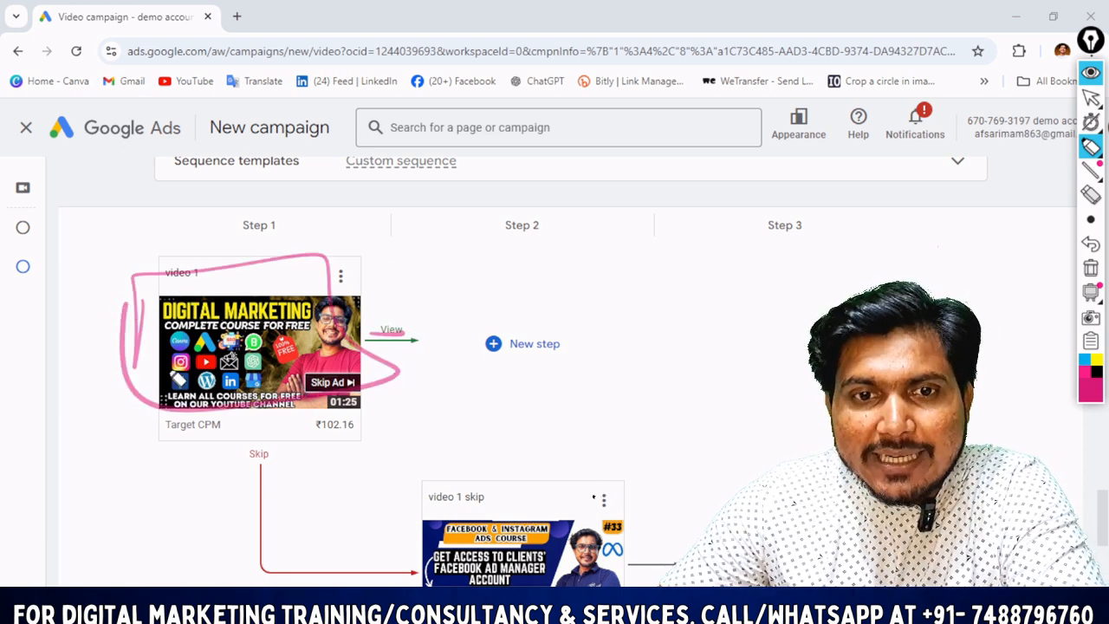
left_click_drag(145, 315, 183, 313)
mouse_move(267, 467)
left_mouse_down()
mouse_move(262, 507)
mouse_move(475, 569)
left_mouse_up()
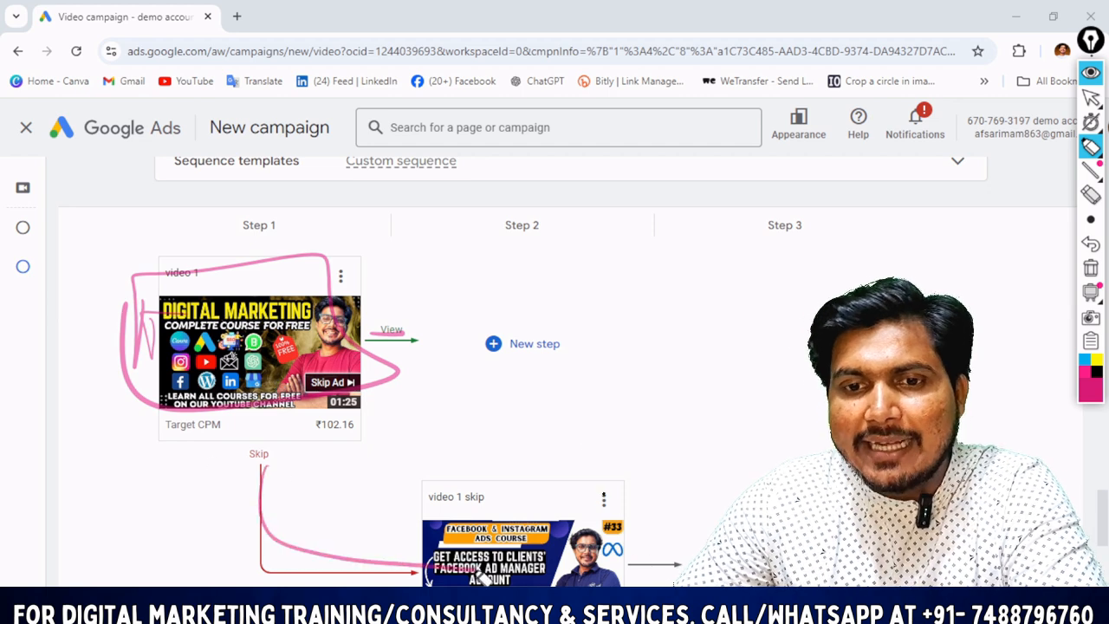
left_click_drag(408, 498, 479, 474)
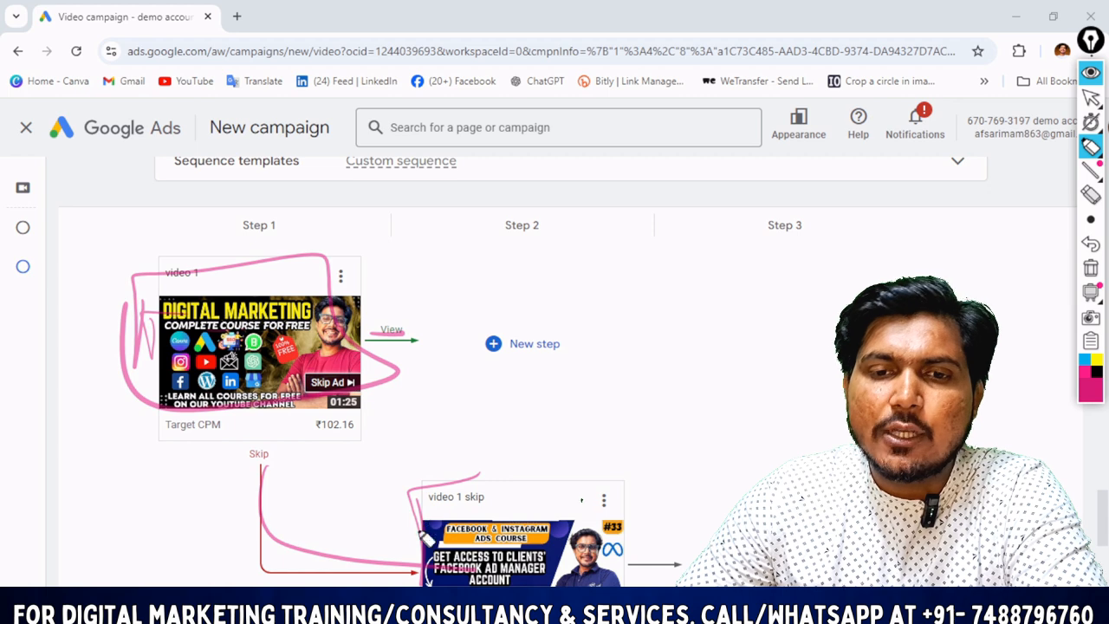
mouse_move(479, 476)
left_mouse_down()
mouse_move(541, 482)
mouse_move(606, 563)
left_mouse_up()
left_click_drag(408, 495, 403, 586)
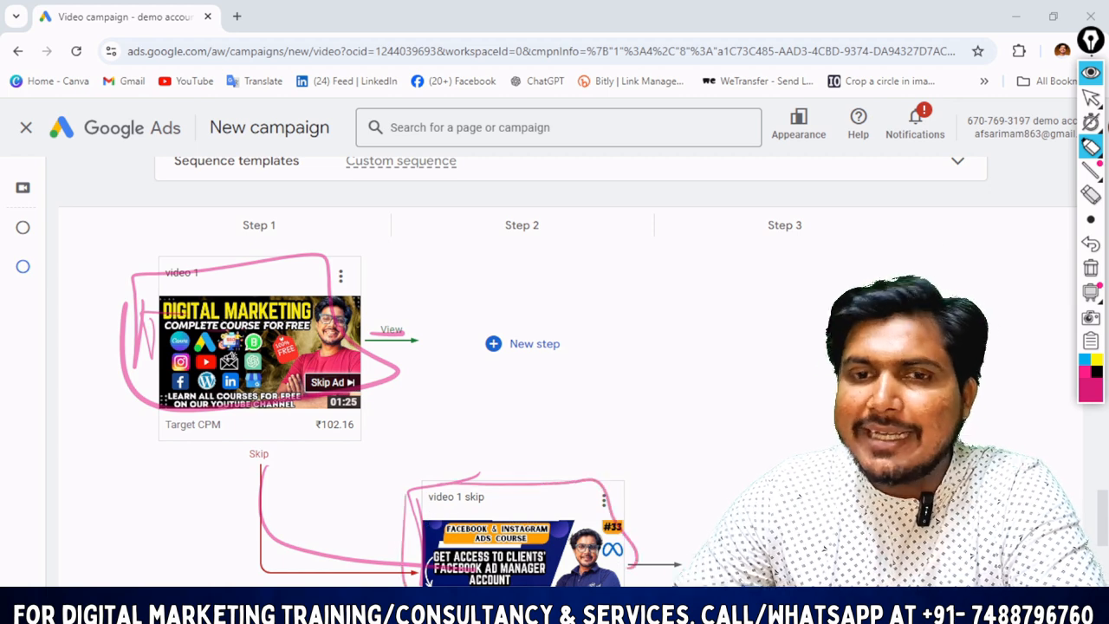
left_click(1090, 97)
left_click(1090, 268)
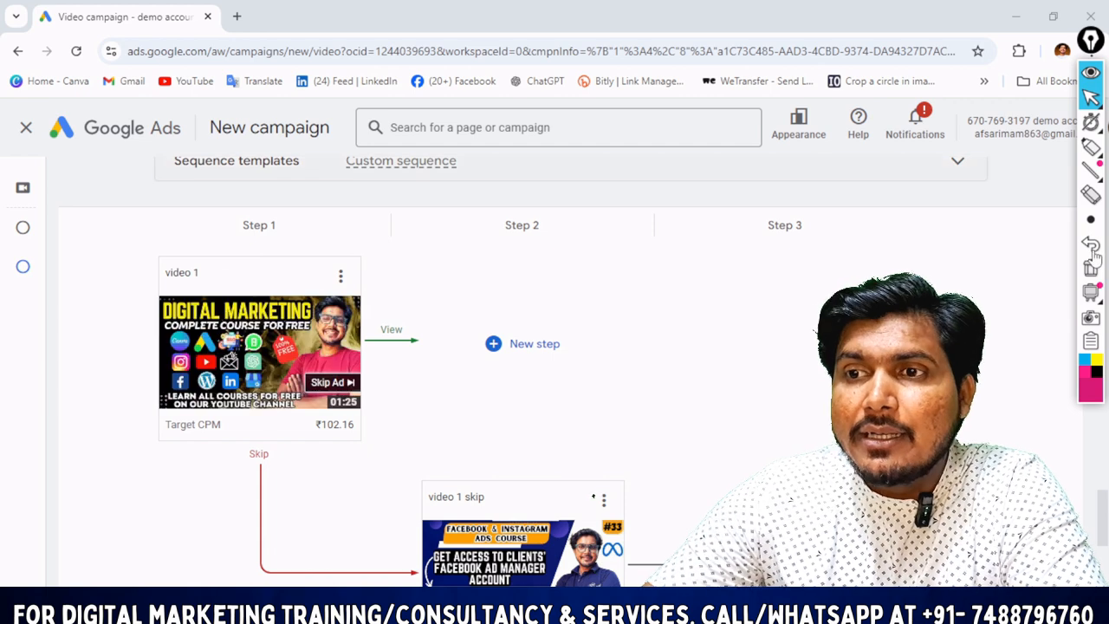
- Underline the Google Ads heading, draw lines from it to the Step 1 video, outline that video, and clear the marks
left_click(1090, 147)
left_click_drag(83, 141, 285, 126)
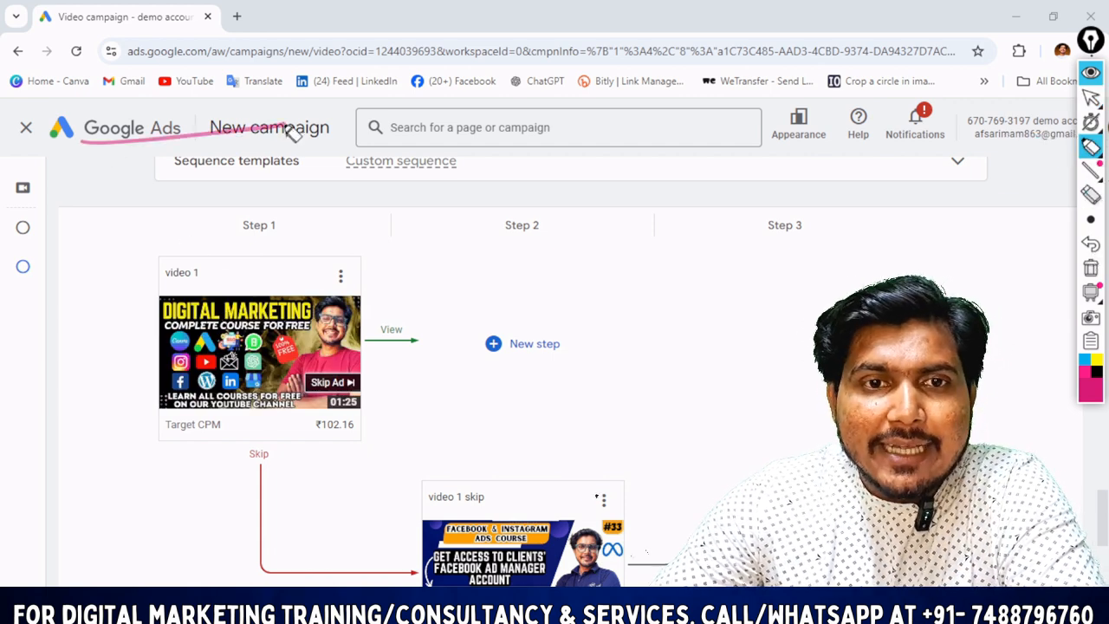
left_click_drag(69, 143, 165, 274)
mouse_move(300, 111)
left_mouse_down()
mouse_move(166, 277)
mouse_move(350, 400)
left_mouse_up()
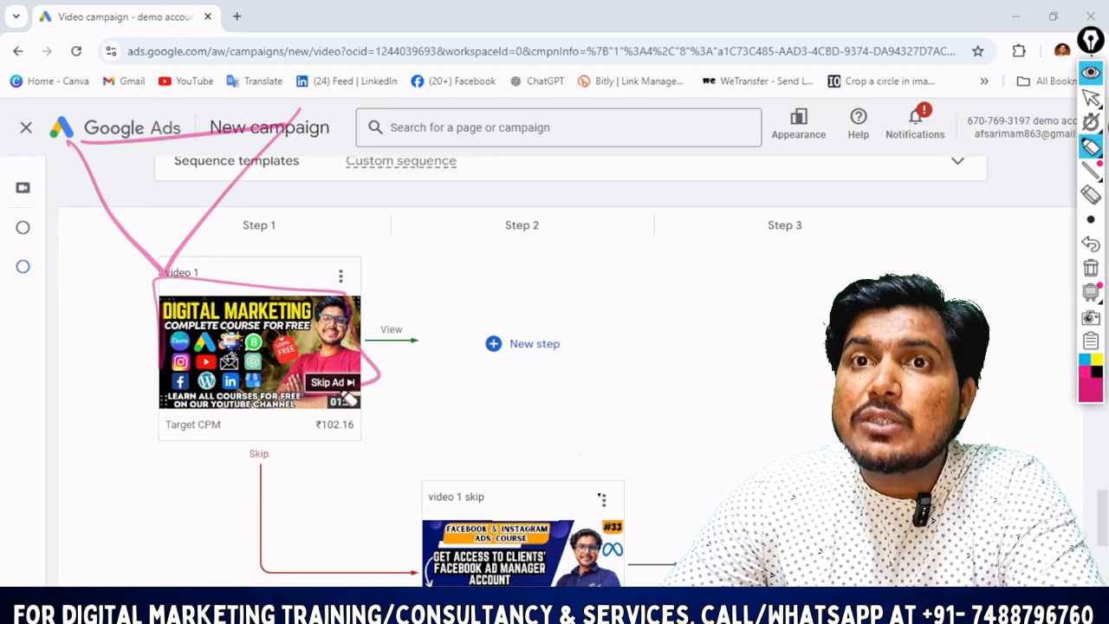
left_click(1091, 98)
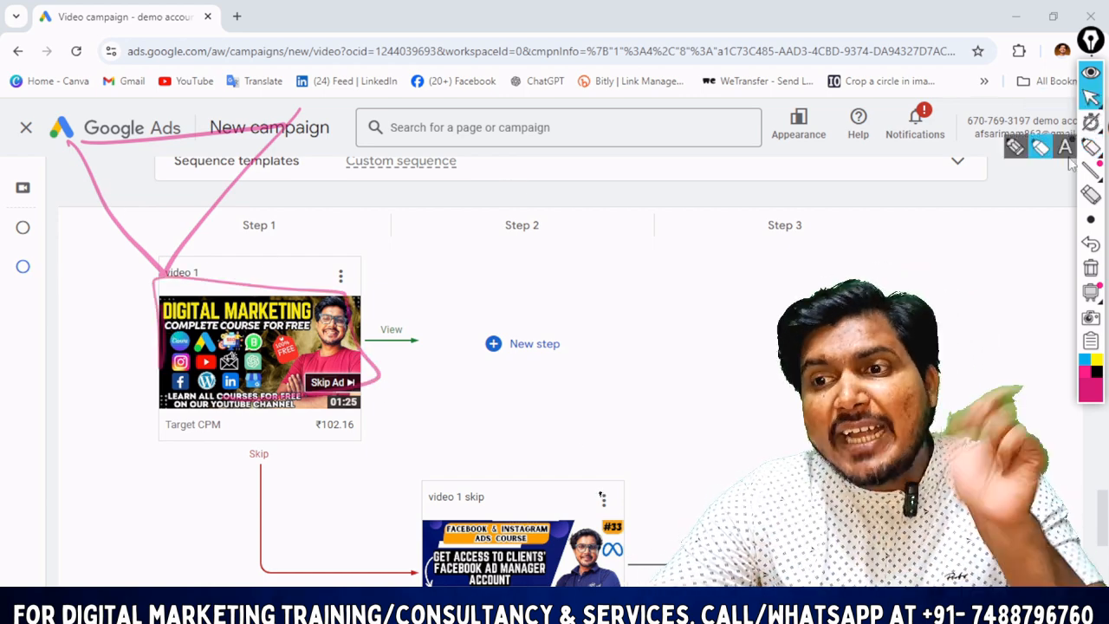
left_click(1090, 269)
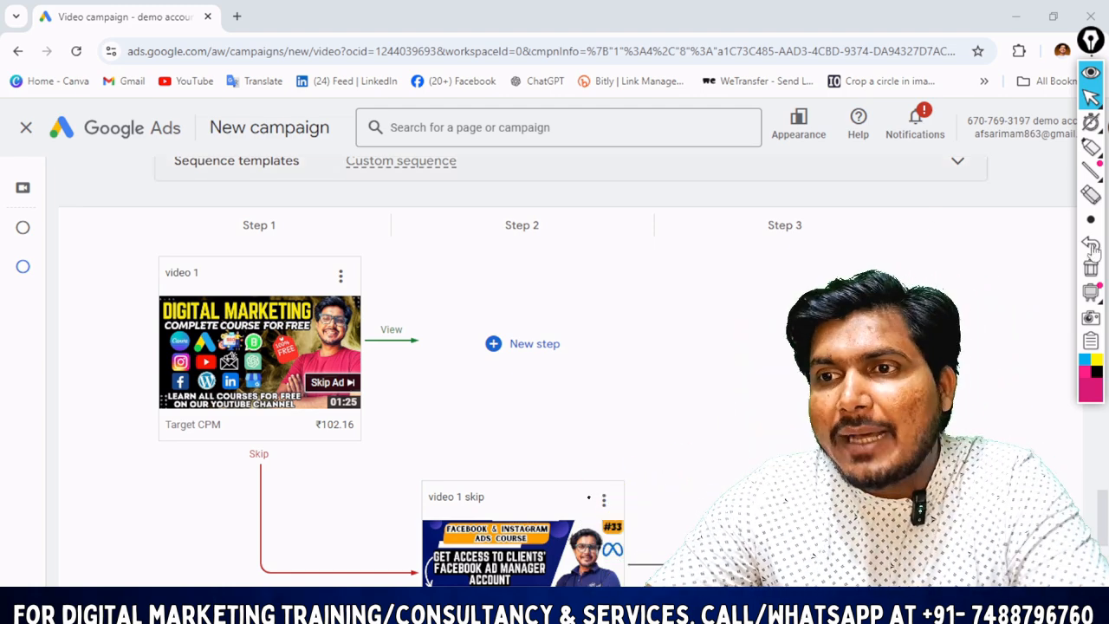
- Outline the Step 1 video card with the pen, including its Target CPM line
left_click(1090, 147)
mouse_move(140, 374)
left_mouse_down()
mouse_move(361, 265)
mouse_move(146, 438)
left_mouse_up()
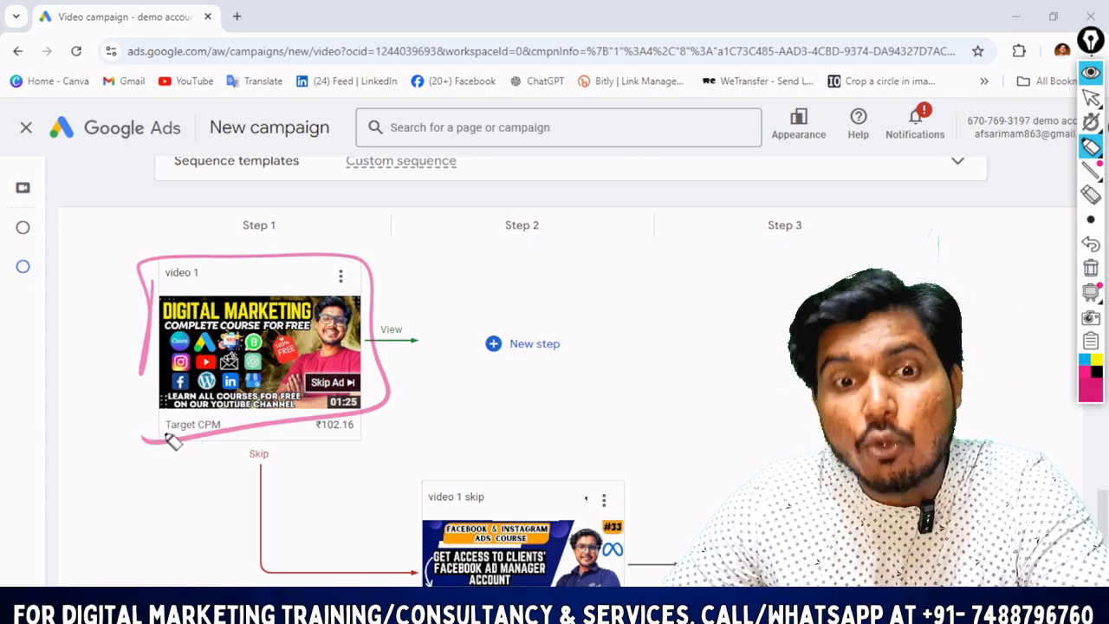
left_click_drag(141, 318, 137, 439)
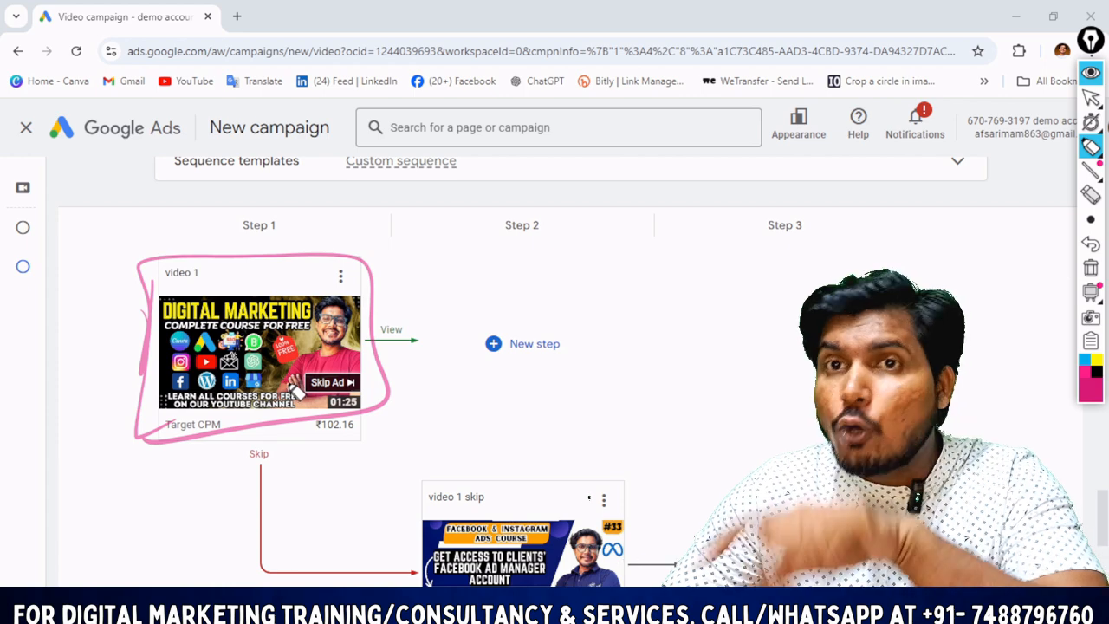
left_click(1090, 98)
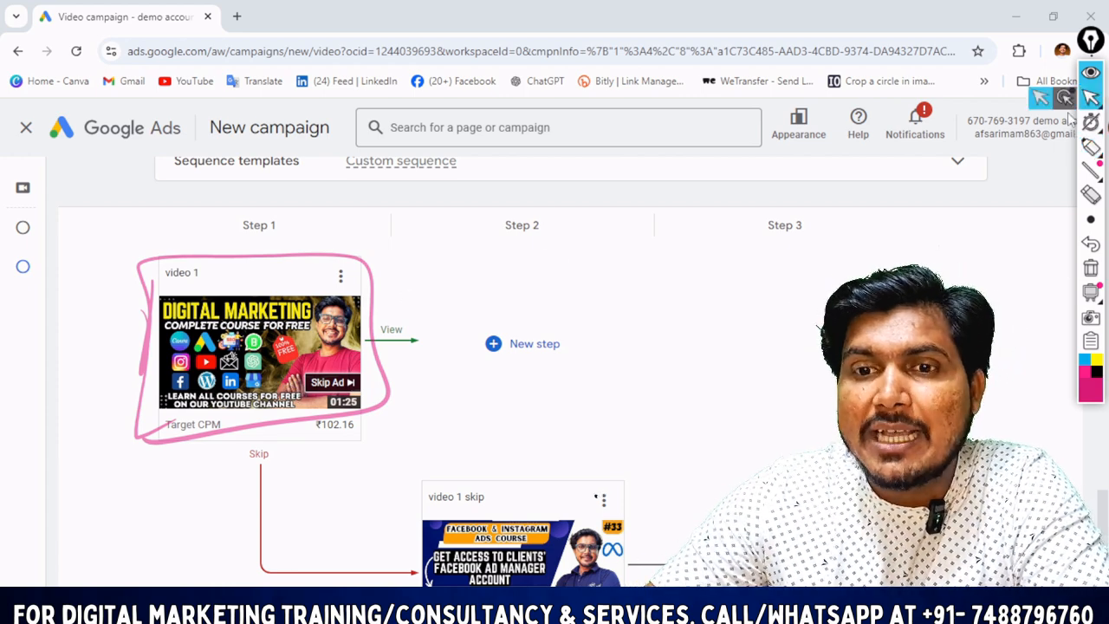
- Add a Step 2 for people who view video 1, clear the pen marks, and name its ad group "Video 1 view"
left_click(522, 344)
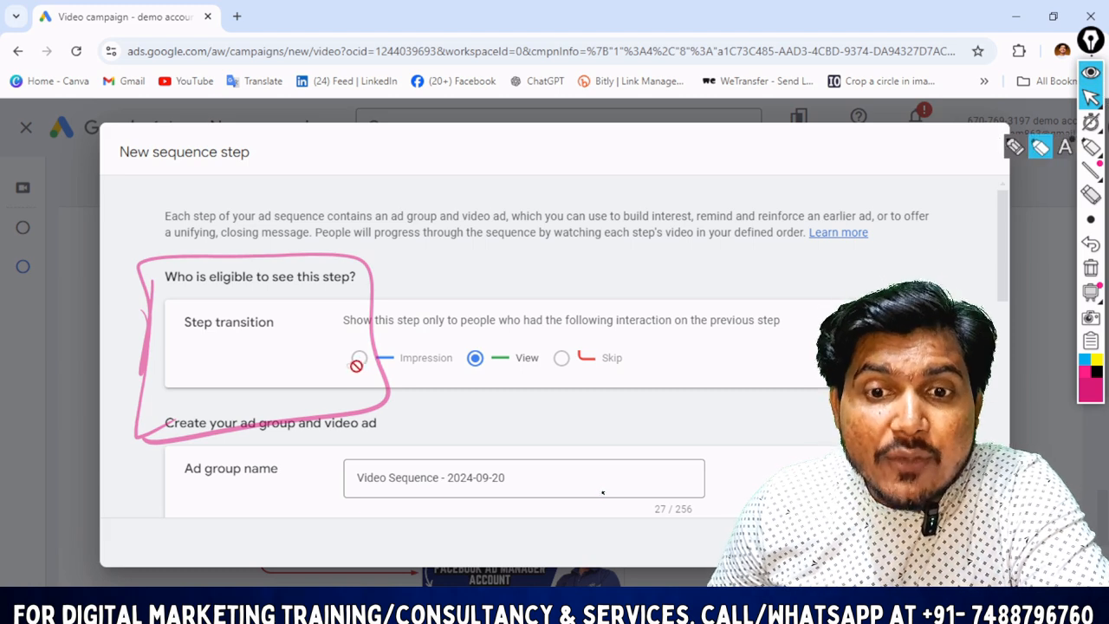
scroll(554, 445, "down", 1)
left_click(532, 396)
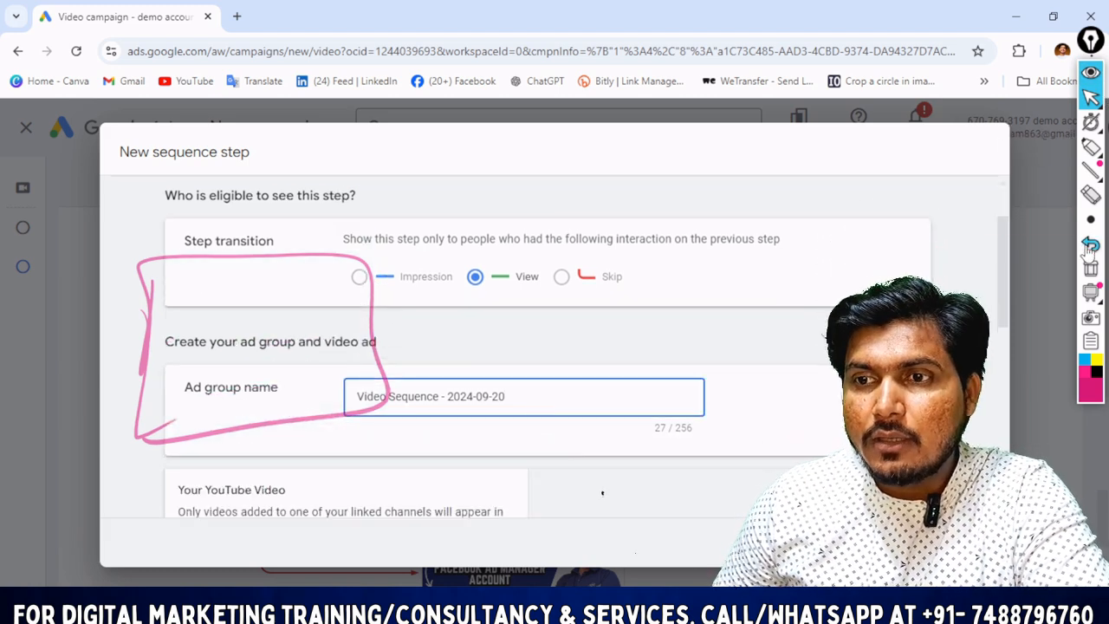
left_click(1090, 247)
left_click(536, 395)
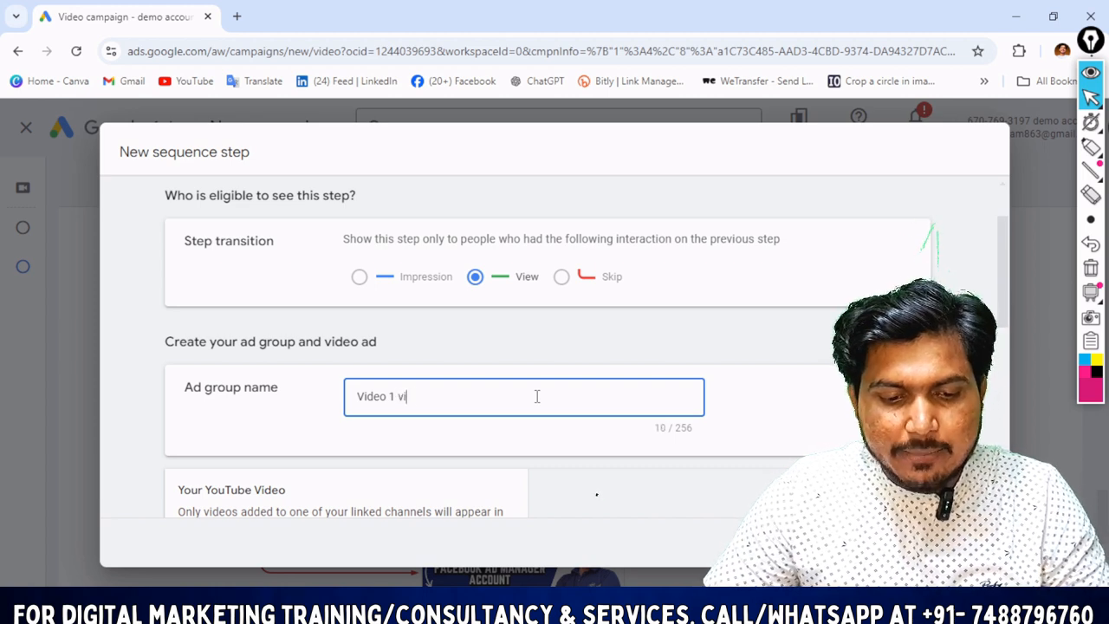
- Copy the share link of the Canva standee rollup banner video from the YouTube channel and use it as the new step's video
scroll(681, 334, "down", 3)
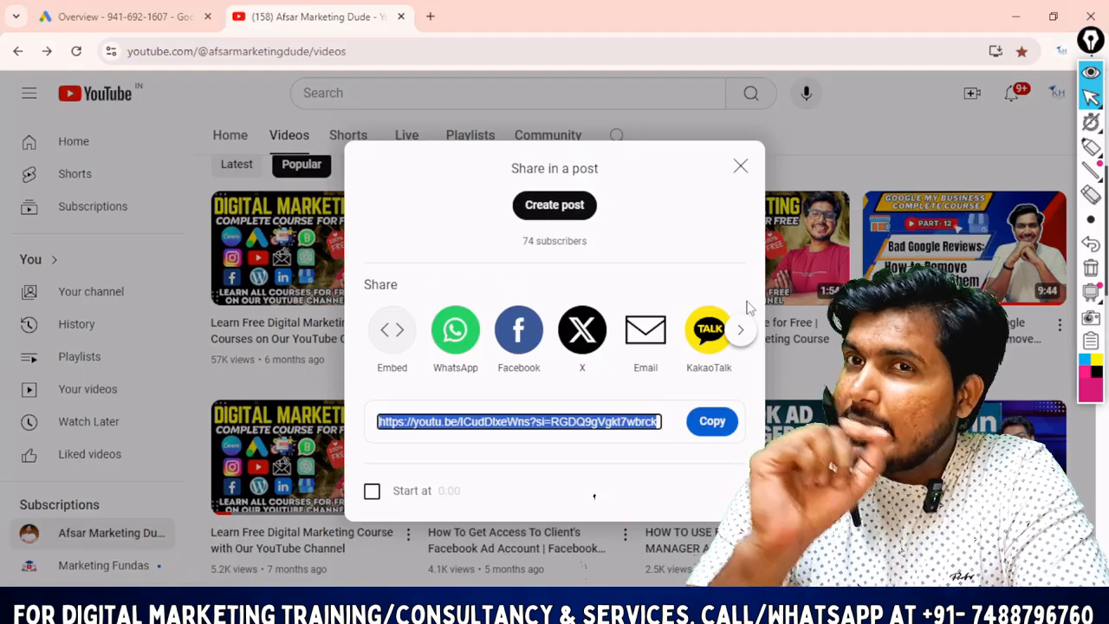
left_click(740, 165)
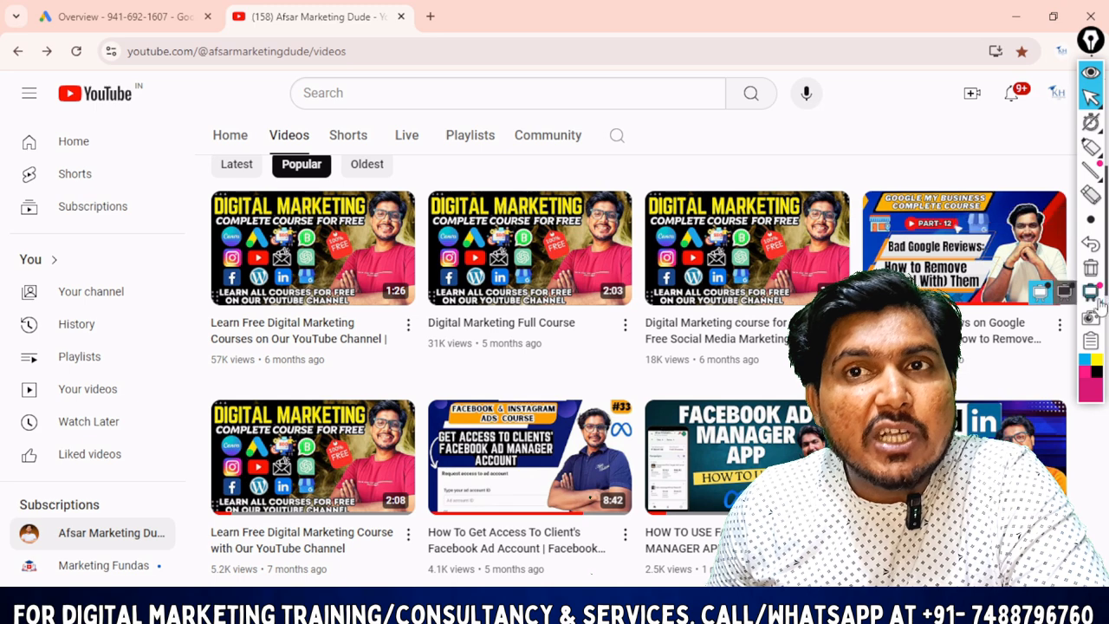
scroll(643, 421, "down", 3)
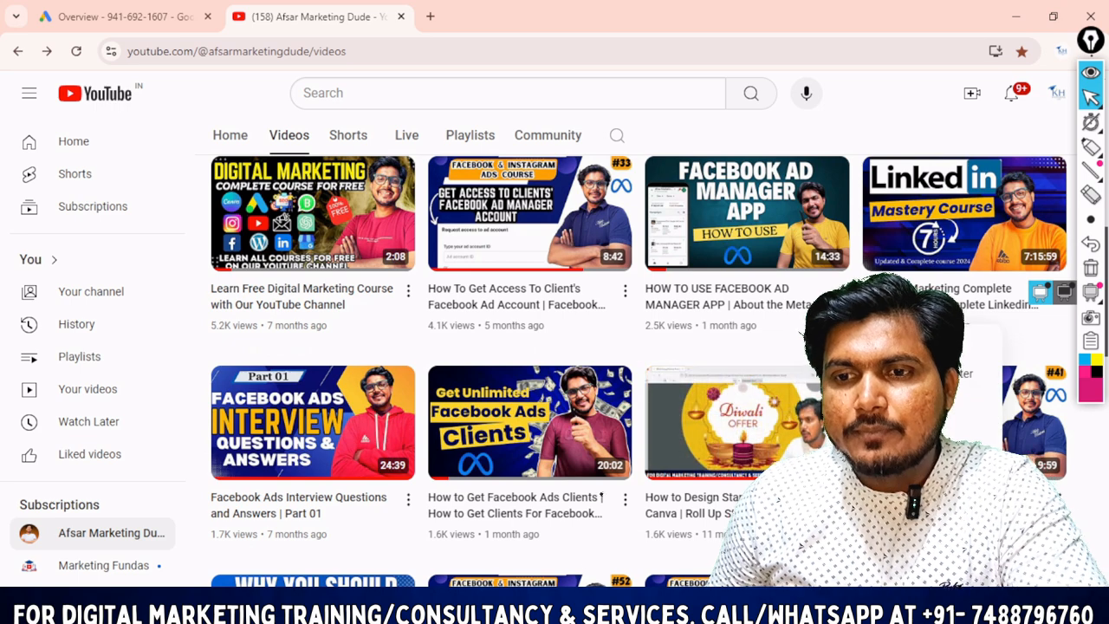
left_click(857, 463)
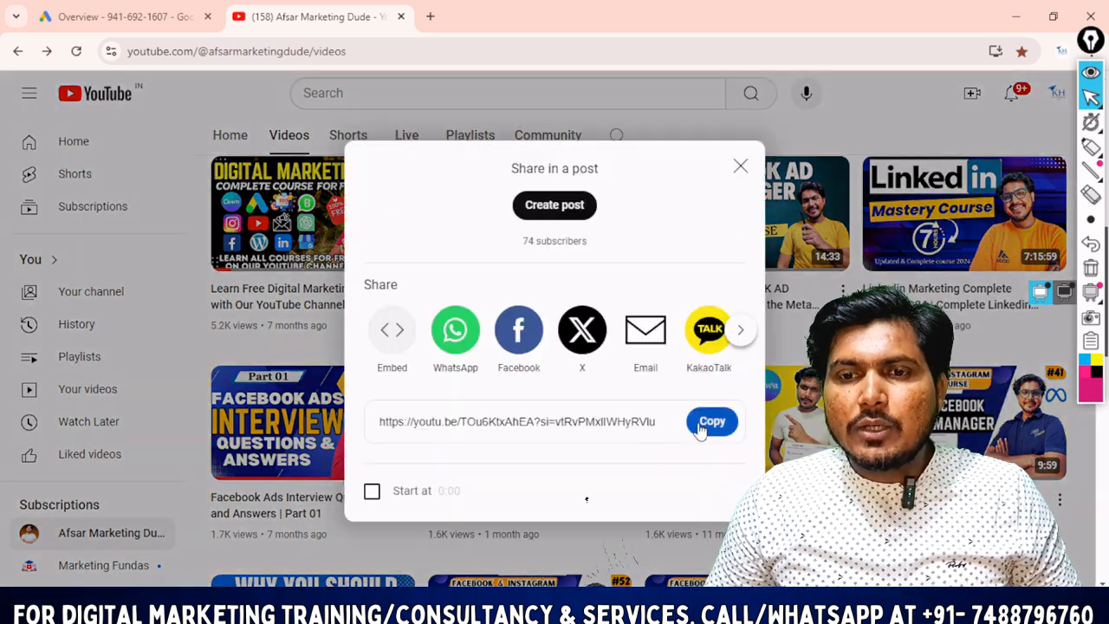
left_click(706, 422)
key("alt+Tab")
left_click(384, 339)
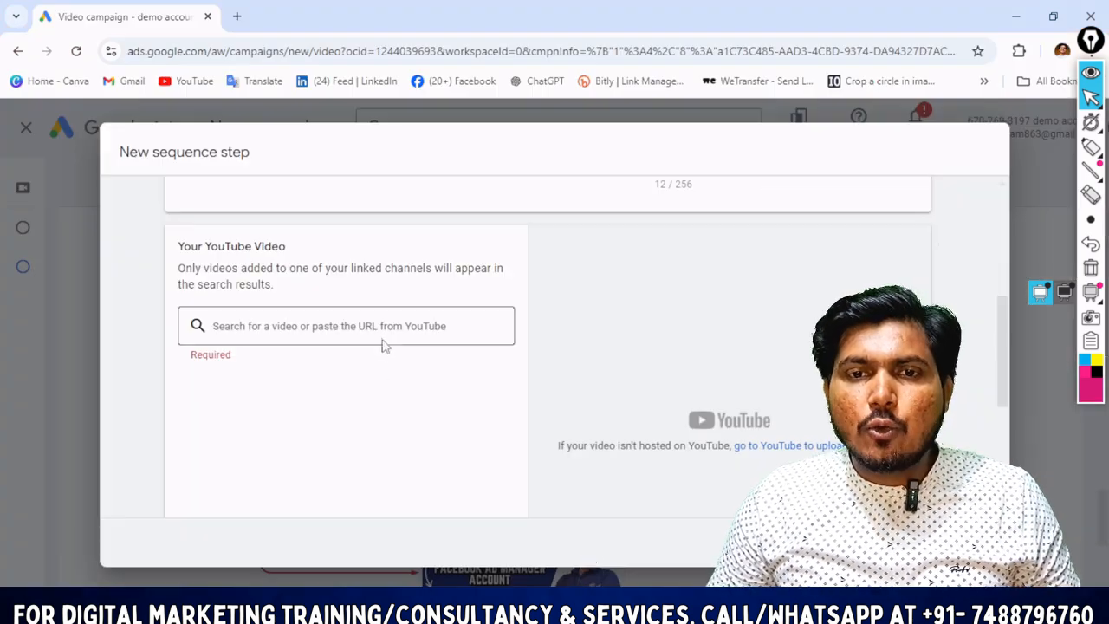
key("ctrl+v")
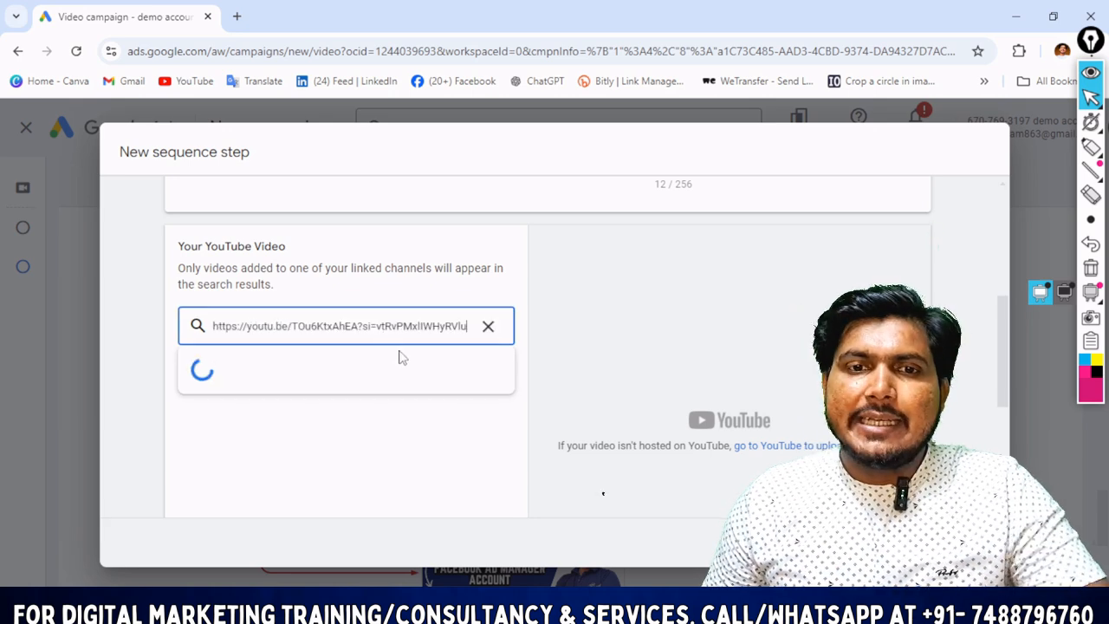
- Keep the skippable in-stream format for the "Video 1 view" ad, enable its call-to-action and set it to "Learn more"
scroll(383, 394, "down", 1)
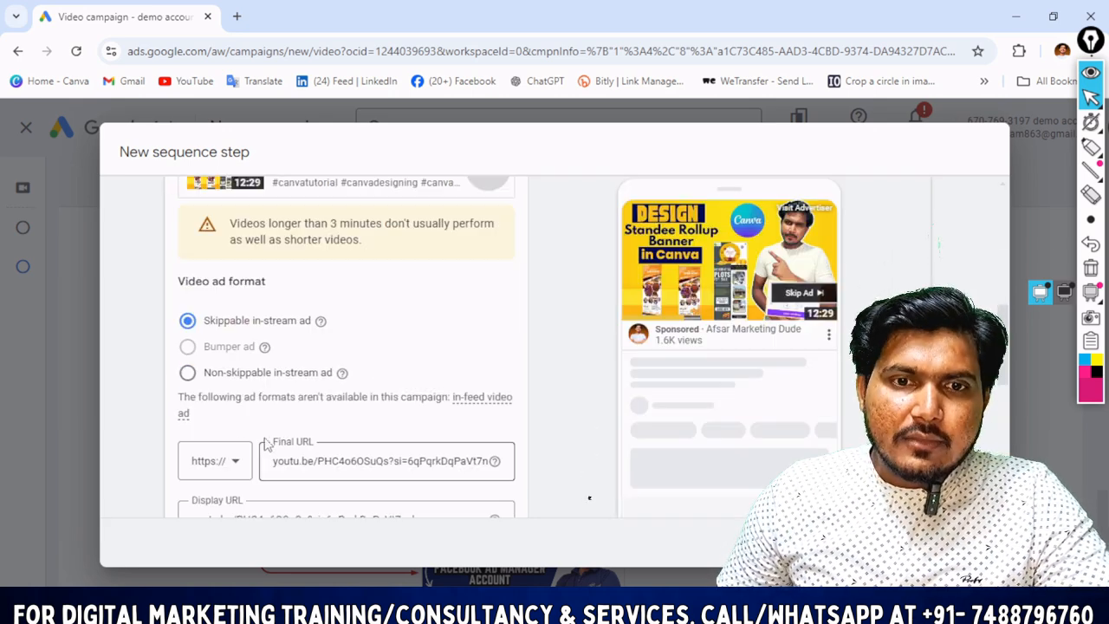
scroll(265, 411, "down", 2)
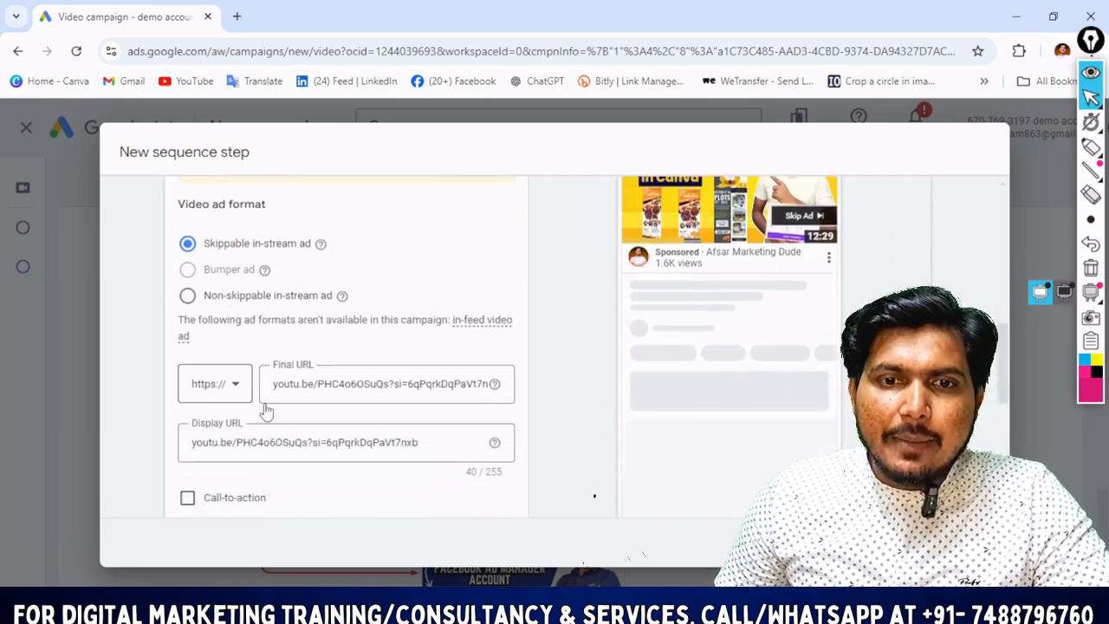
scroll(372, 405, "down", 5)
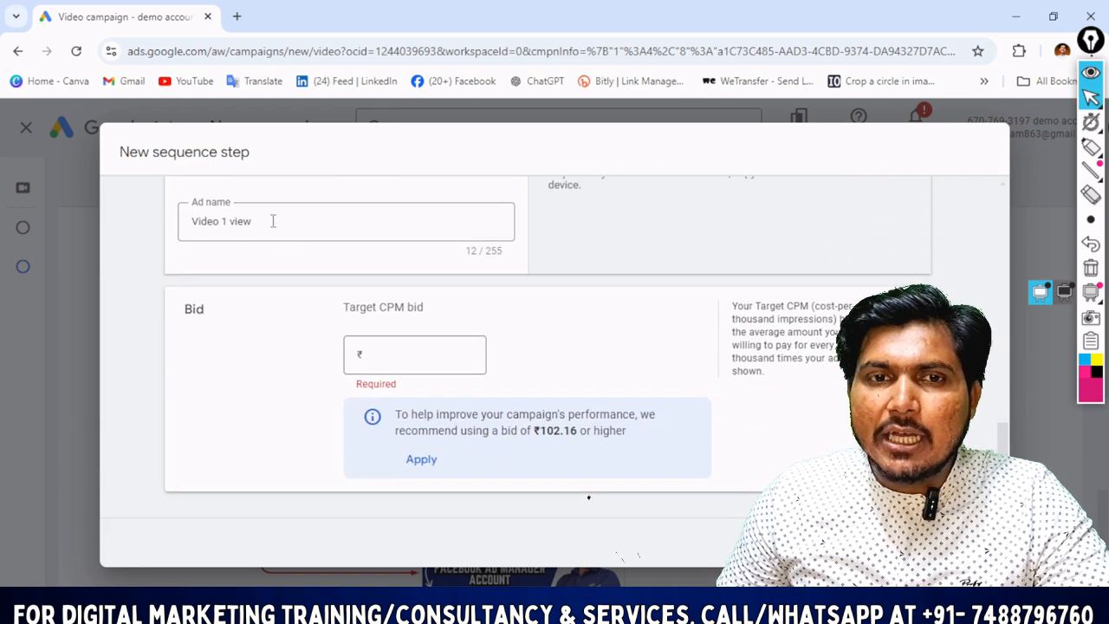
scroll(260, 252, "up", 2)
left_click(232, 243)
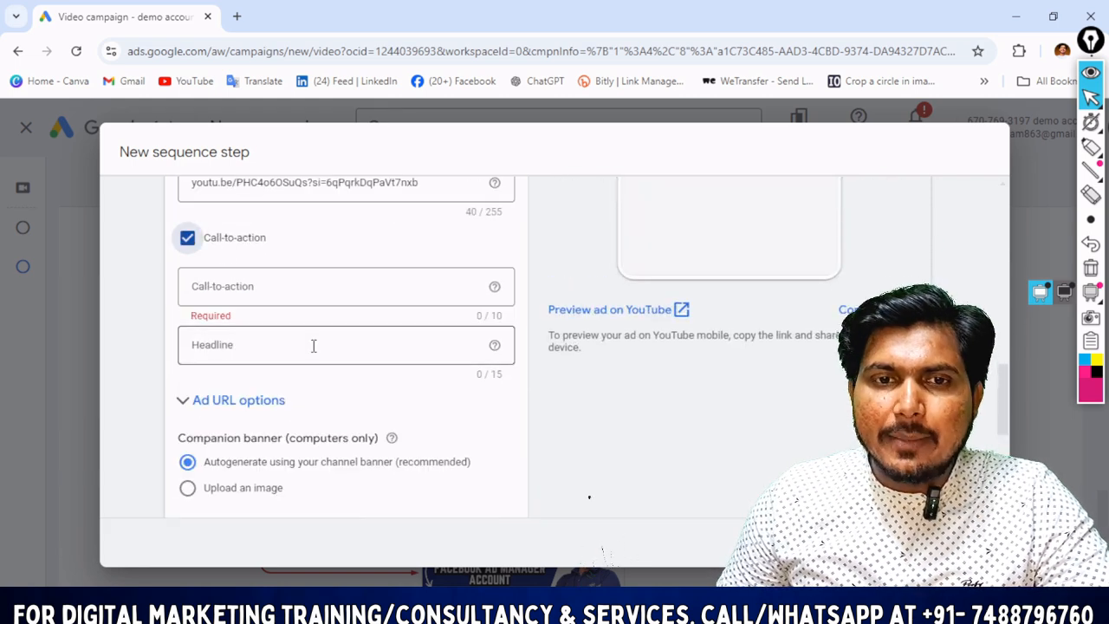
left_click(274, 285)
scroll(244, 395, "down", 1)
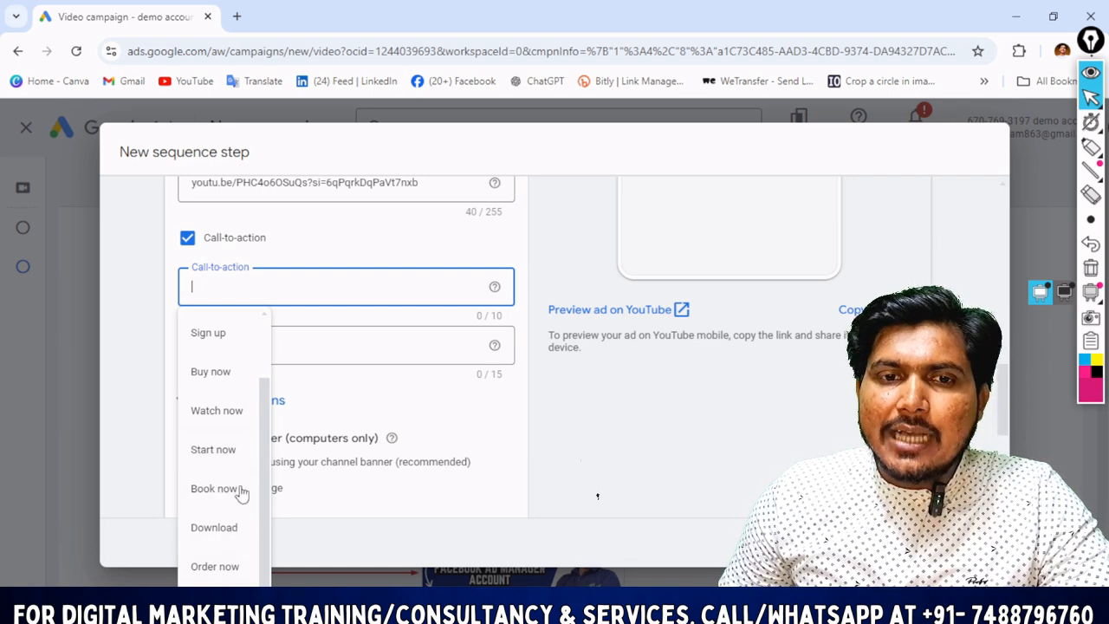
scroll(220, 373, "up", 1)
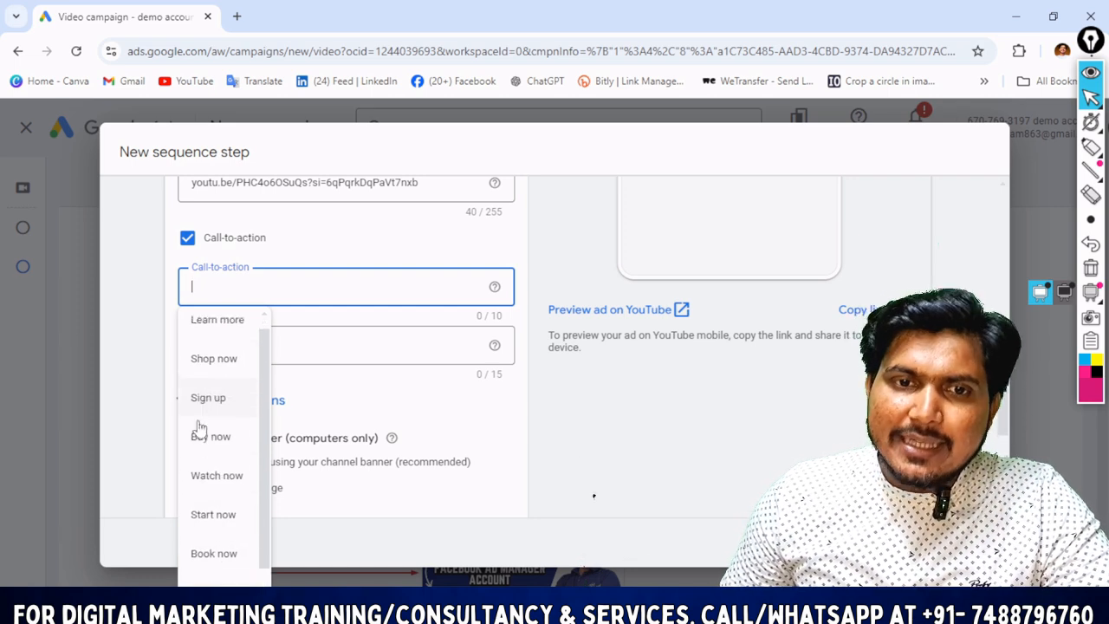
left_click(221, 346)
- Apply the recommended Target CPM bid of ₹102.16 to the "Video 1 view" step and save the step
scroll(359, 378, "down", 4)
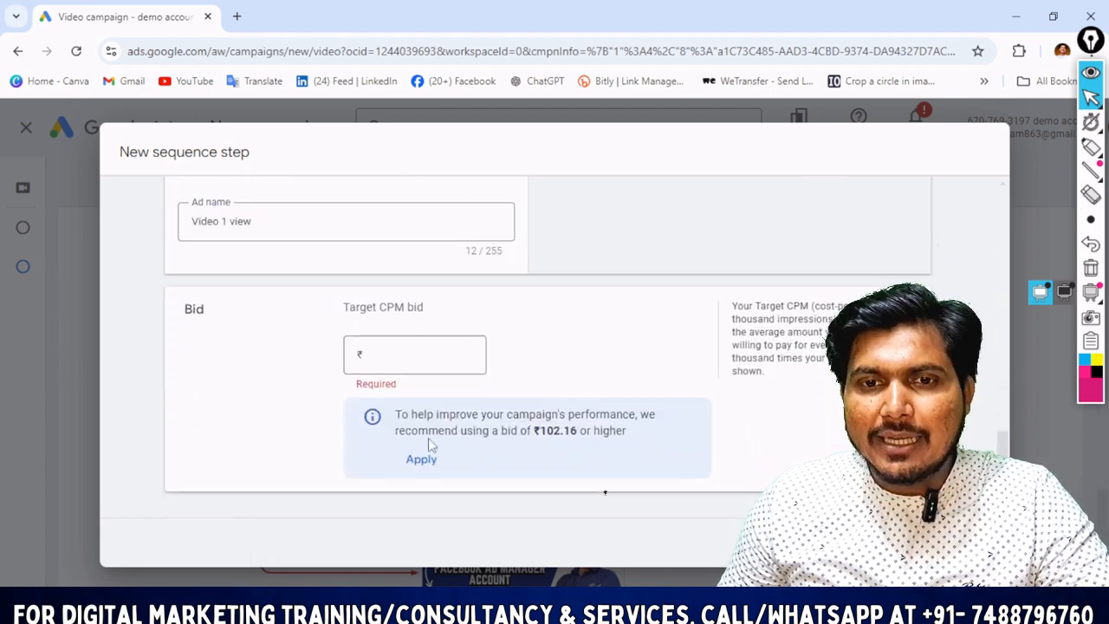
left_click(421, 462)
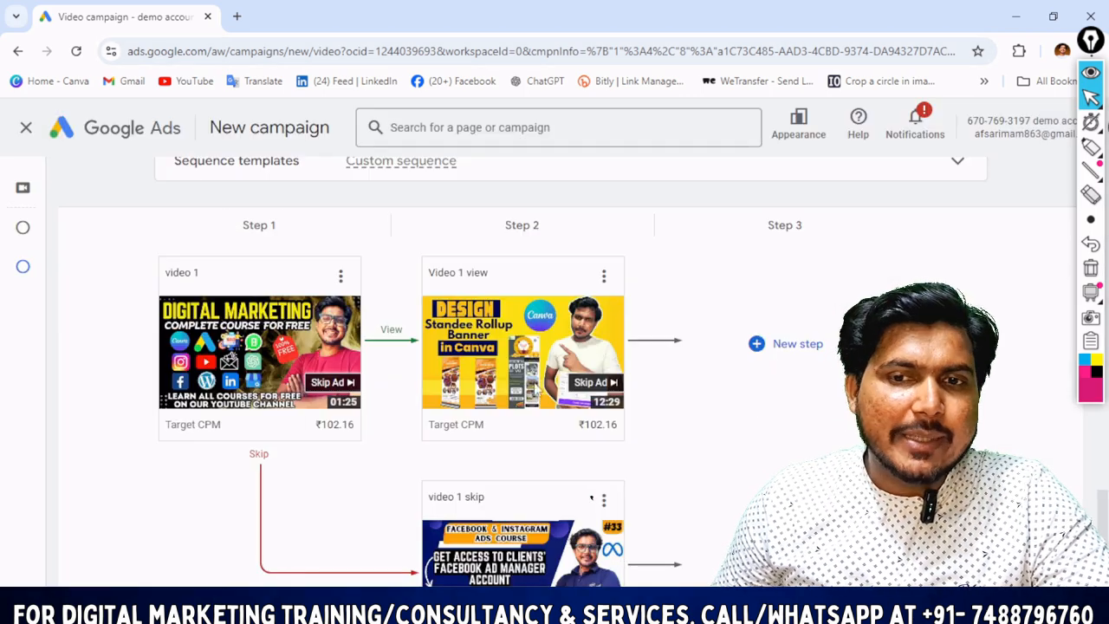
- Review the sequence diagram, examining video 1 and the View and Skip branches leading to the two Step 2 cards
scroll(405, 544, "up", 1)
scroll(473, 502, "down", 1)
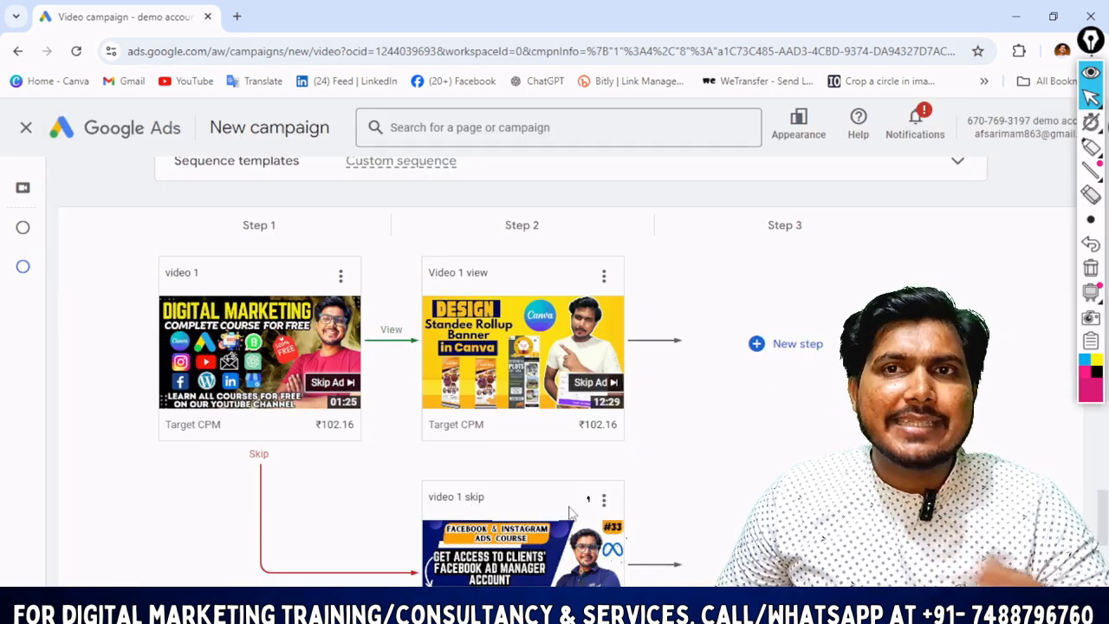
mouse_move(274, 354)
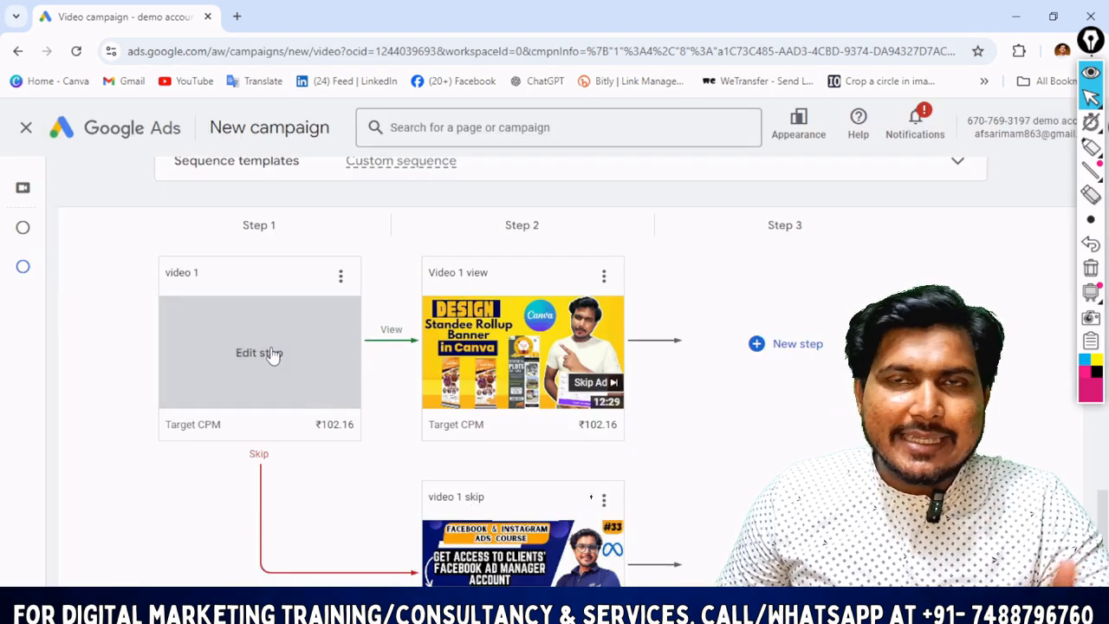
mouse_move(572, 331)
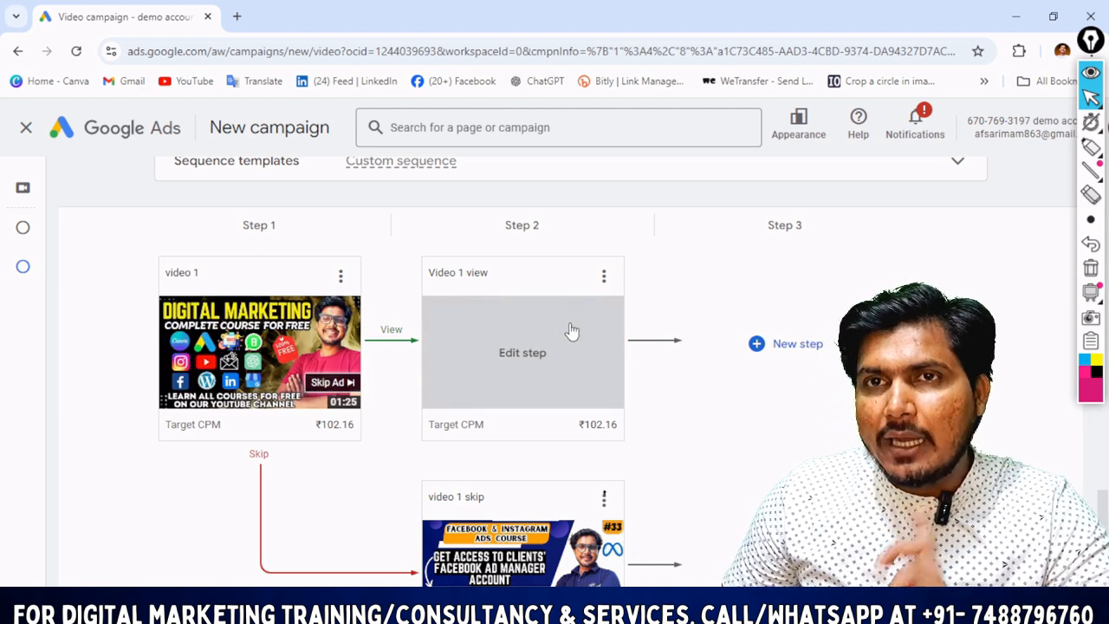
scroll(571, 331, "down", 1)
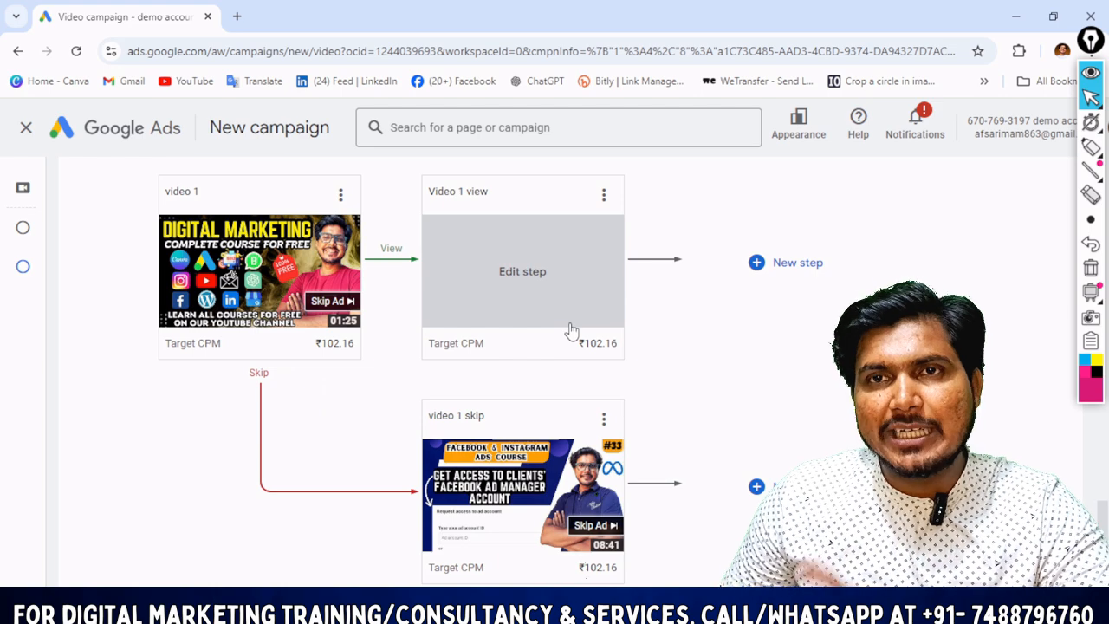
scroll(250, 290, "down", 1)
mouse_move(507, 433)
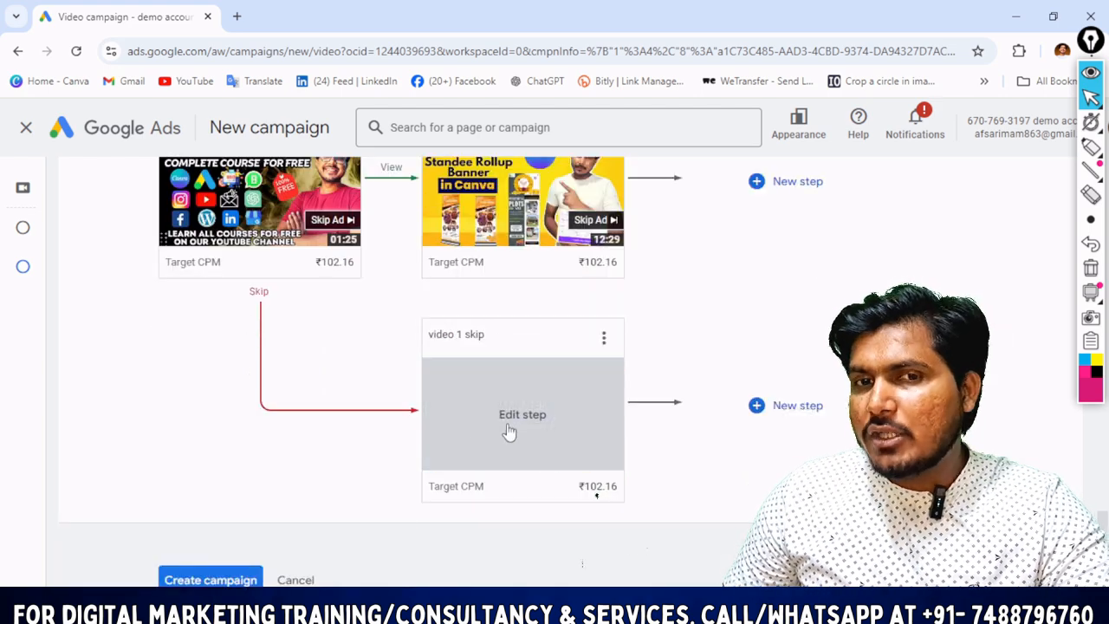
scroll(578, 438, "up", 2)
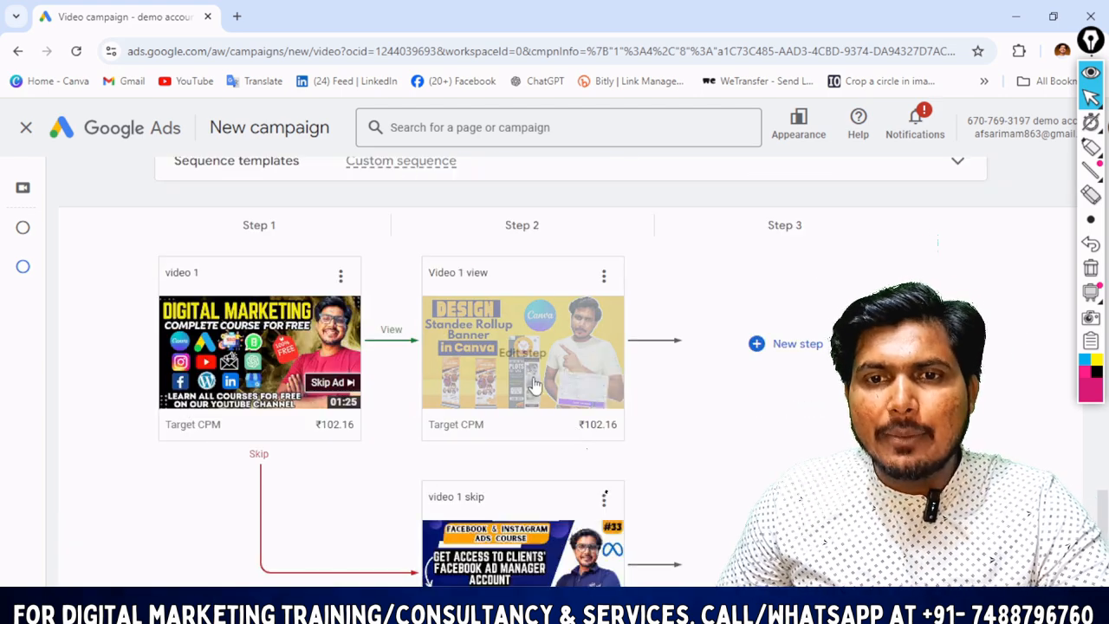
mouse_move(421, 397)
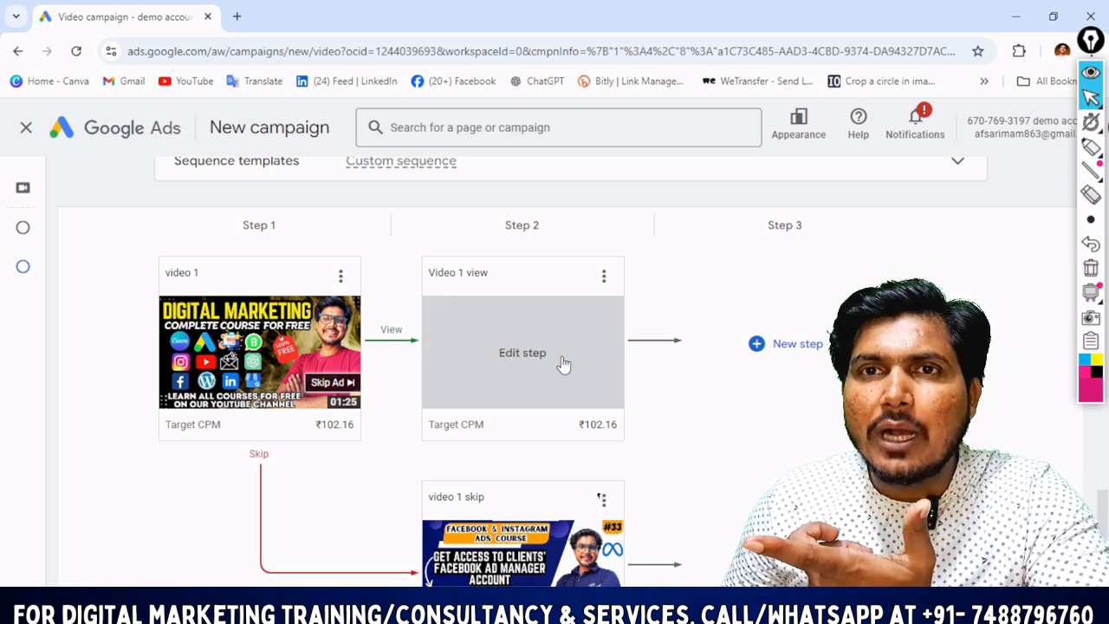
- Add a Step 3 after the "Video 1 view" card and set its step transition to View
left_click(756, 345)
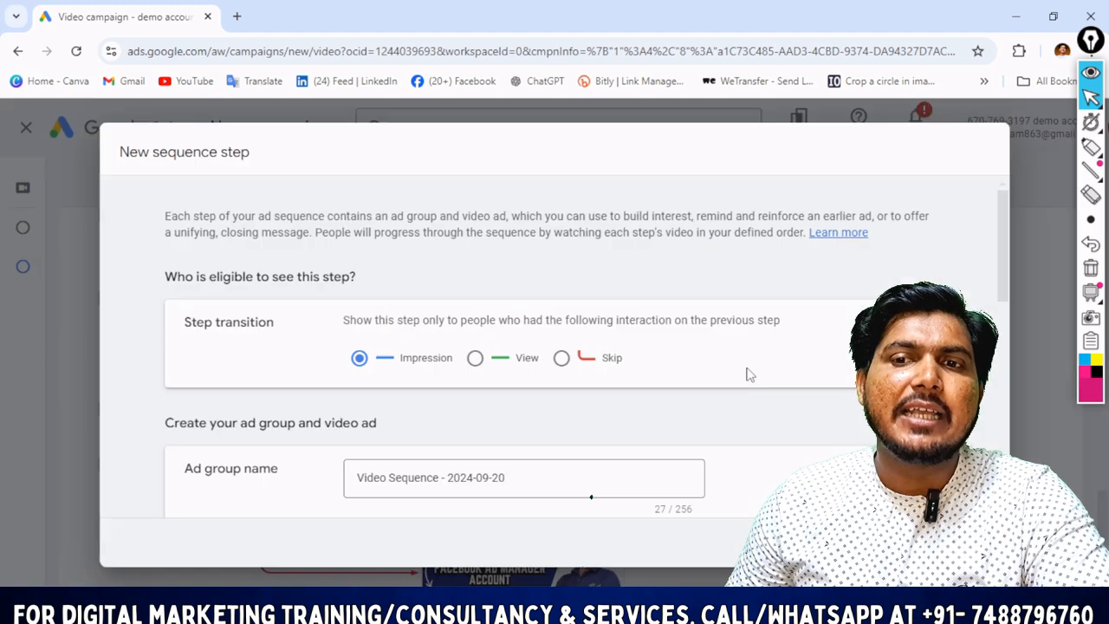
left_click(475, 359)
- Delete the date and part of the word "Sequence" from the third step's default ad group name
scroll(488, 421, "down", 1)
left_click_drag(517, 397, 433, 396)
left_click(434, 396)
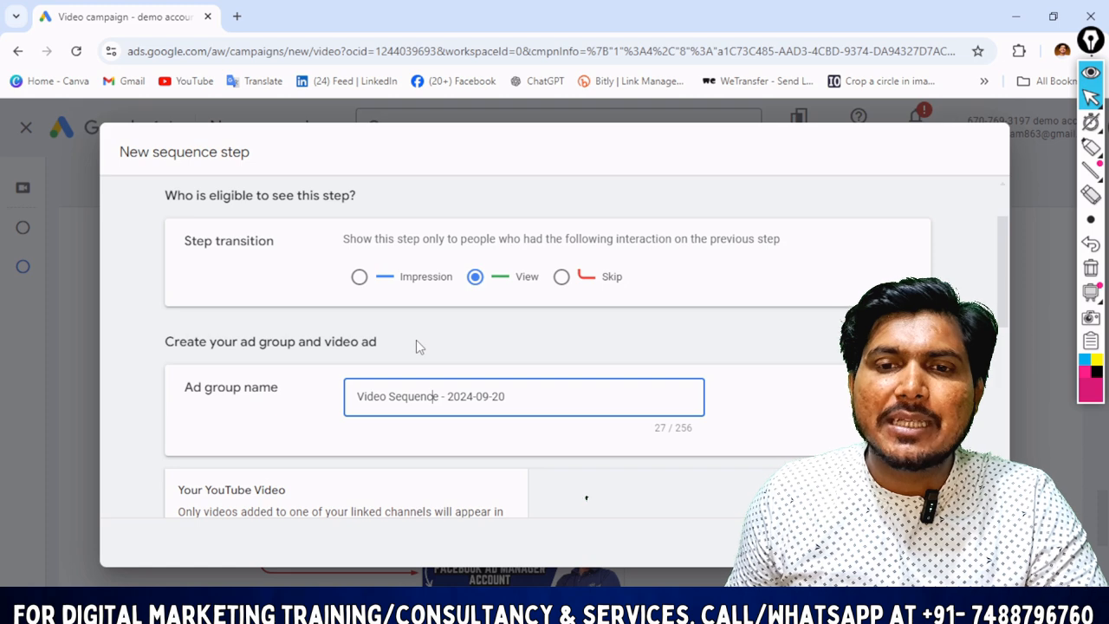
left_click_drag(513, 396, 424, 399)
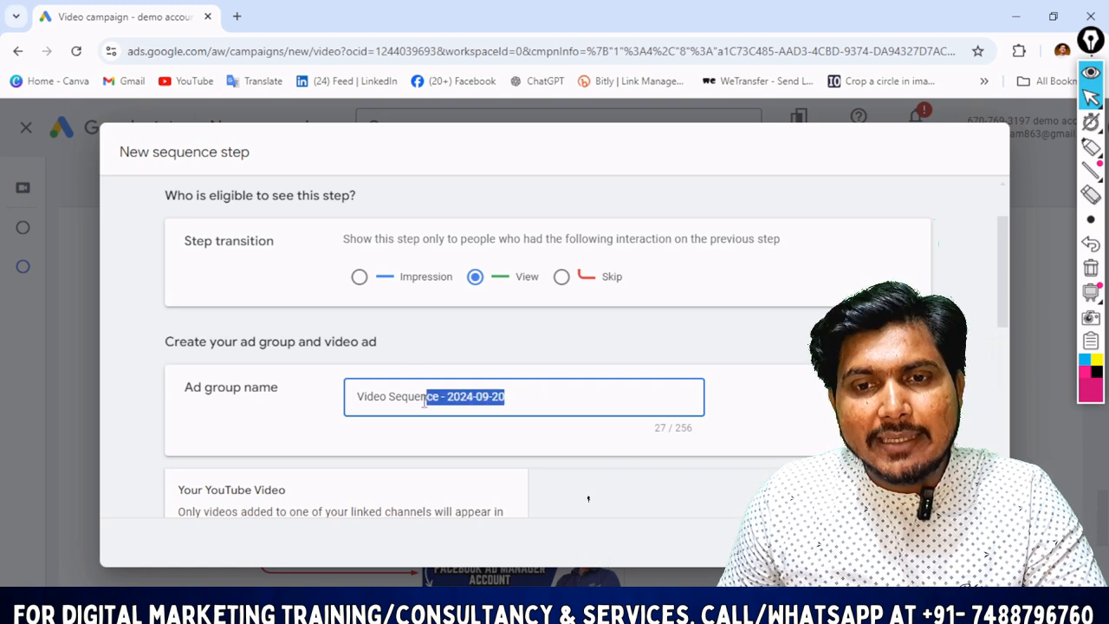
left_click(422, 399)
key("BackSpace")
key("BackSpace")
key("BackSpace")
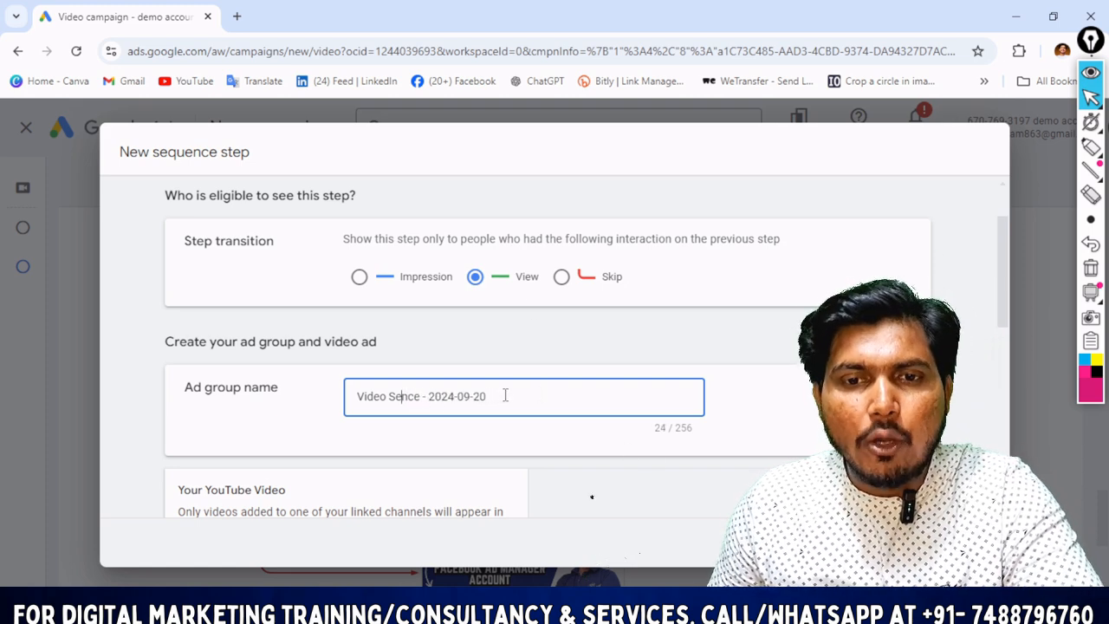
left_click_drag(505, 395, 407, 399)
left_click(409, 399)
key("BackSpace")
left_click_drag(497, 400, 422, 399)
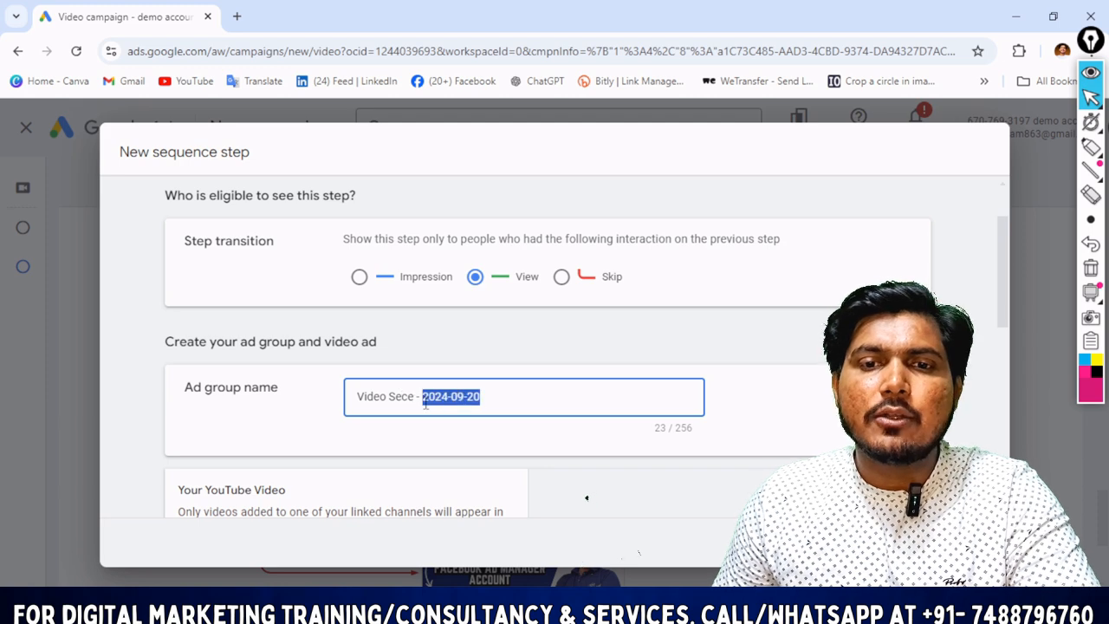
key("BackSpace")
- Switch to YouTube and copy the share link of the channel video "How to Give Access to a YouTube Channel"
scroll(433, 365, "down", 3)
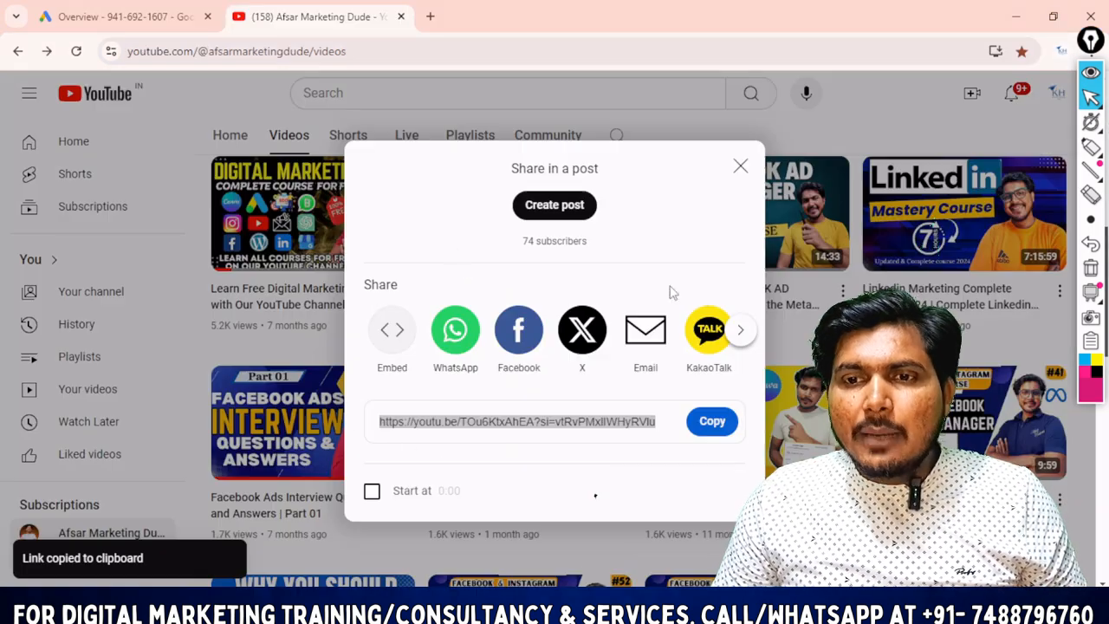
left_click(713, 419)
left_click(737, 165)
scroll(737, 260, "down", 2)
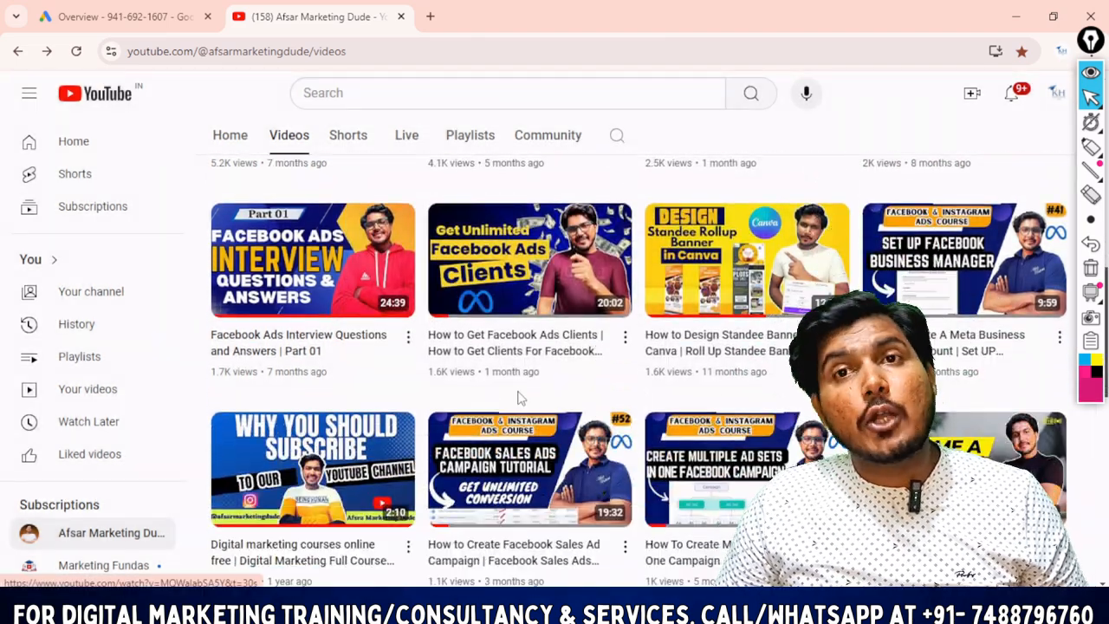
scroll(606, 450, "down", 2)
scroll(660, 515, "down", 2)
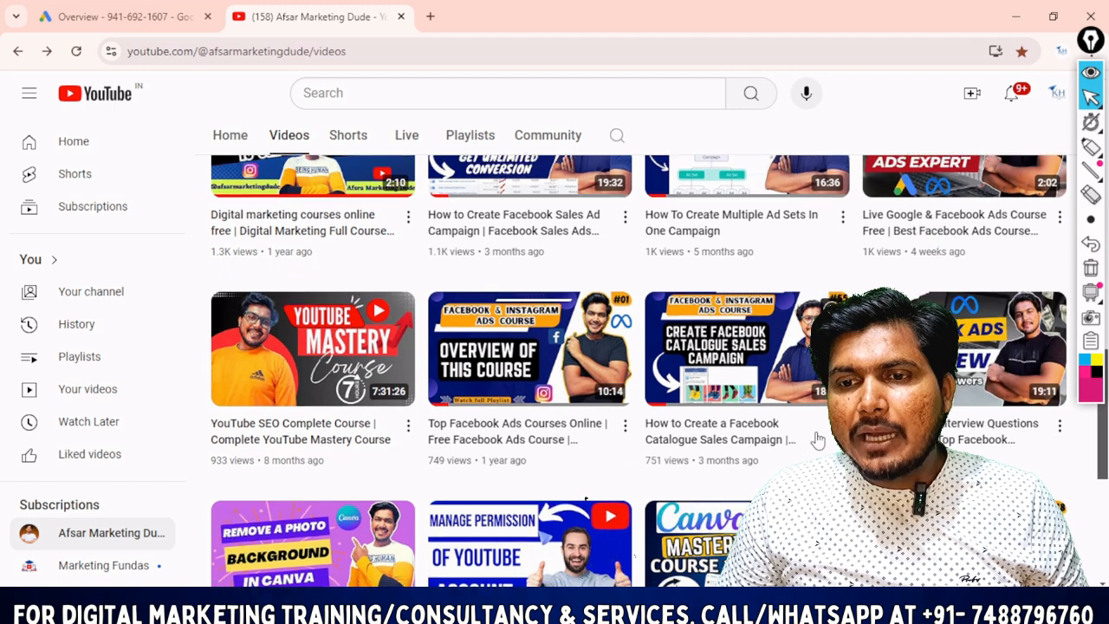
scroll(780, 467, "down", 2)
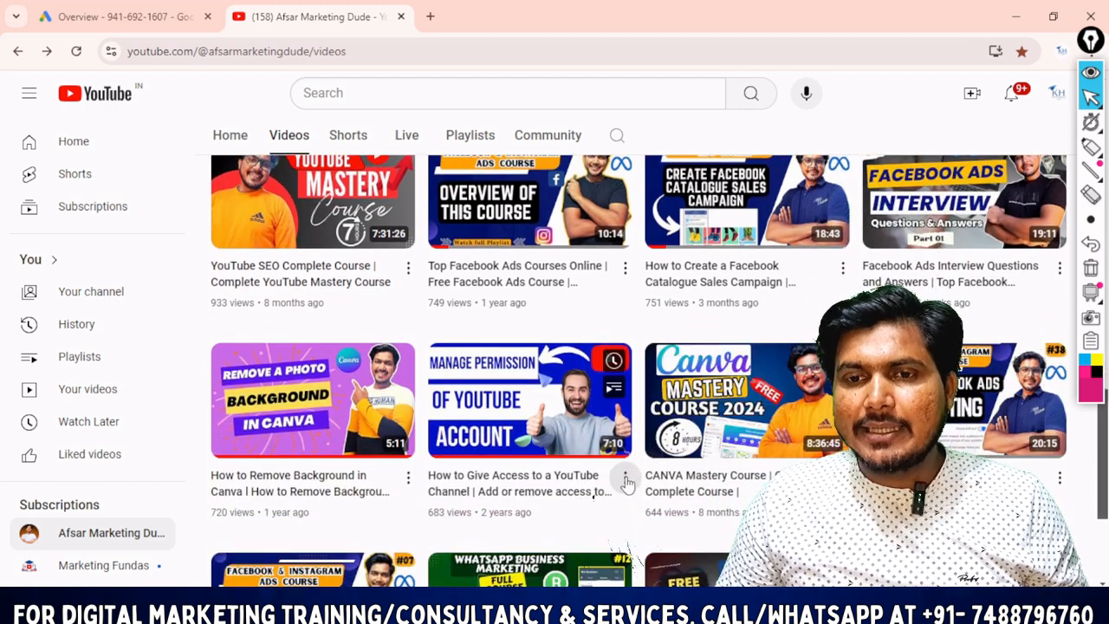
left_click(624, 477)
left_click(675, 441)
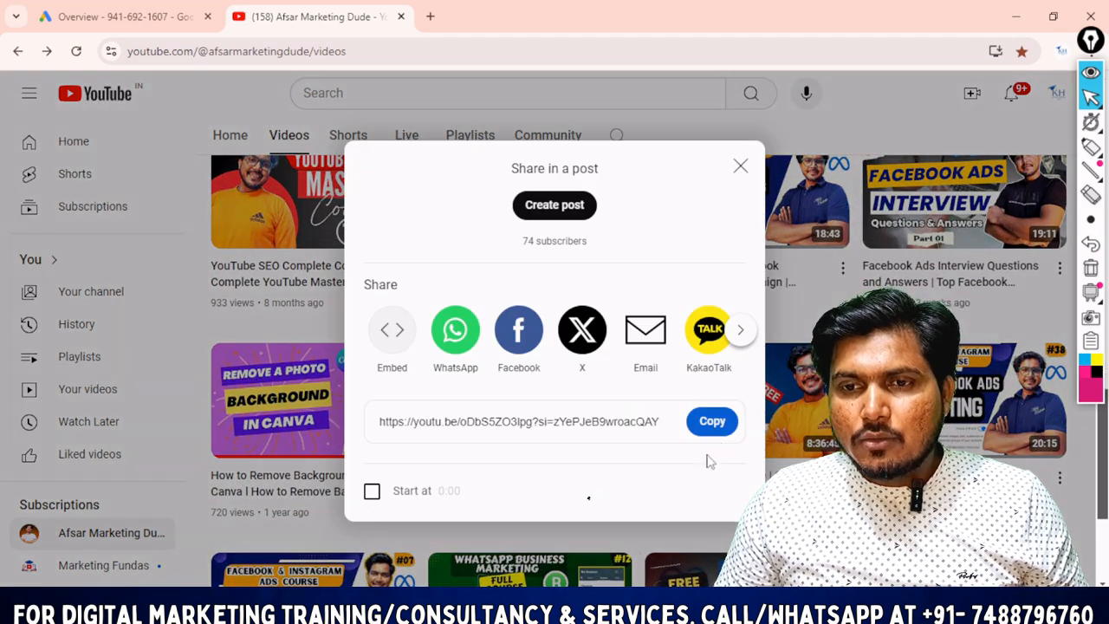
left_click(712, 421)
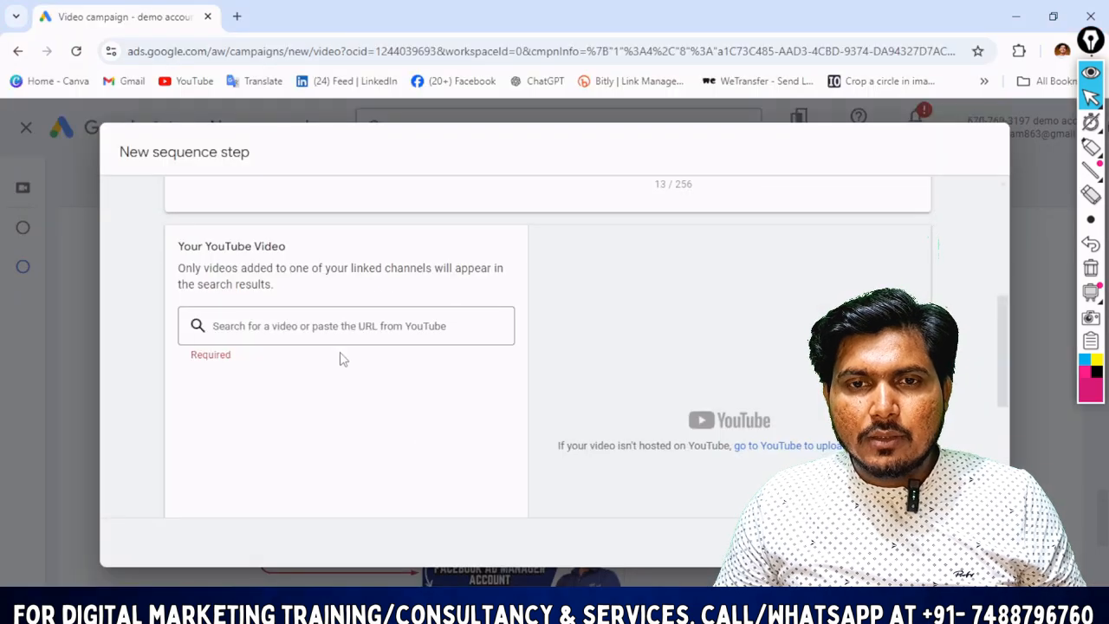
- Paste the copied YouTube link as the video for the third sequence step
left_click(341, 324)
key("ctrl+v")
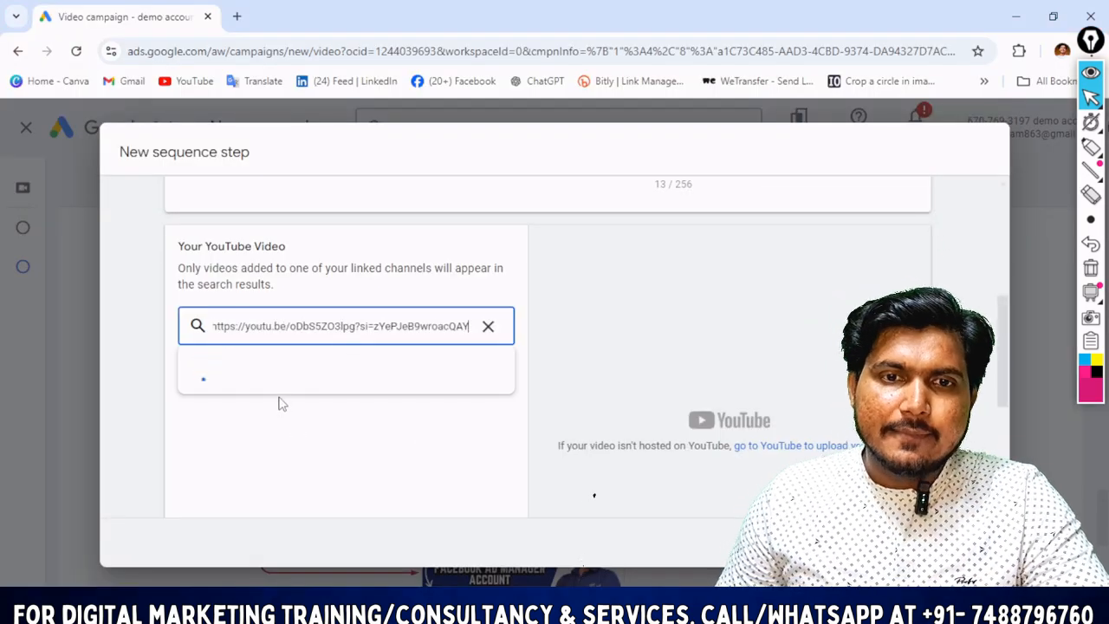
scroll(297, 358, "down", 2)
scroll(295, 358, "down", 6)
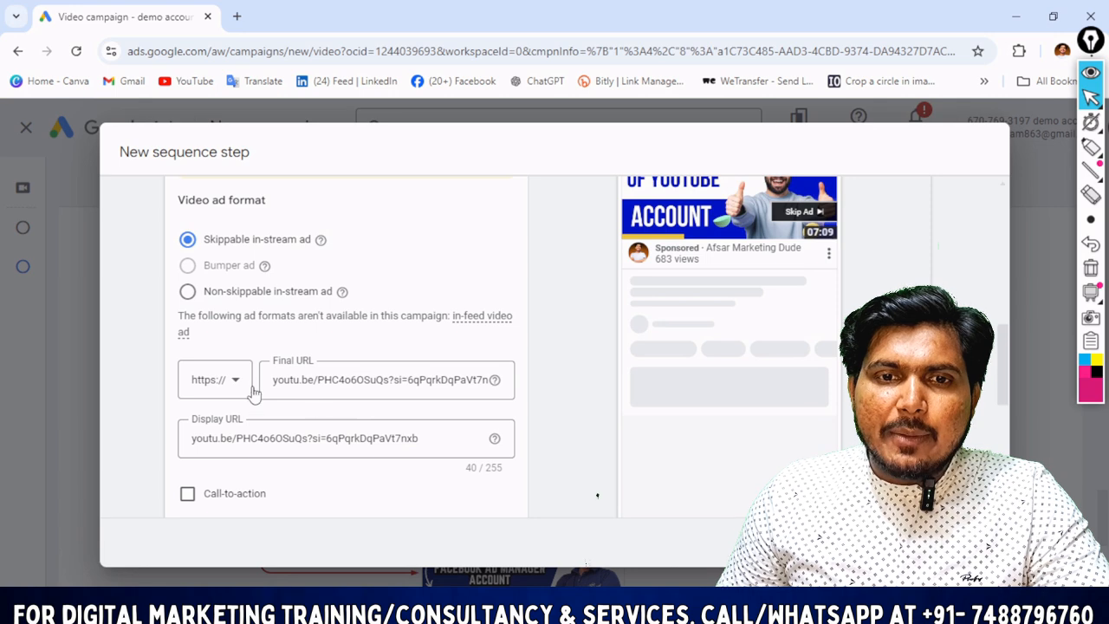
- Enable the call-to-action for the third step's ad and set it to "Sign up"
scroll(208, 260, "up", 3)
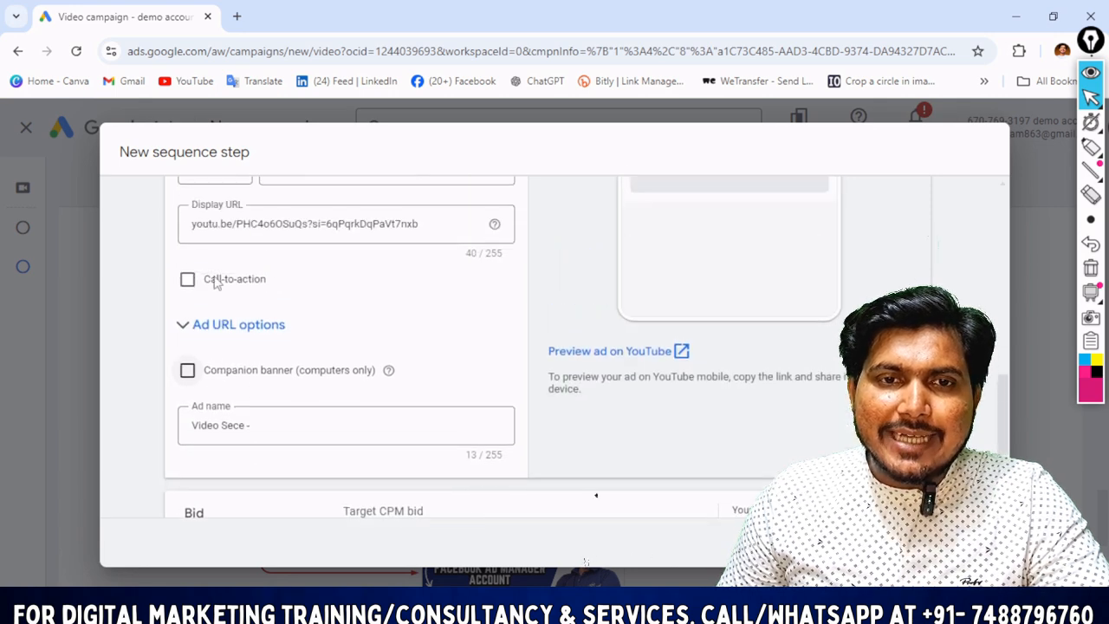
left_click(189, 333)
scroll(272, 319, "down", 2)
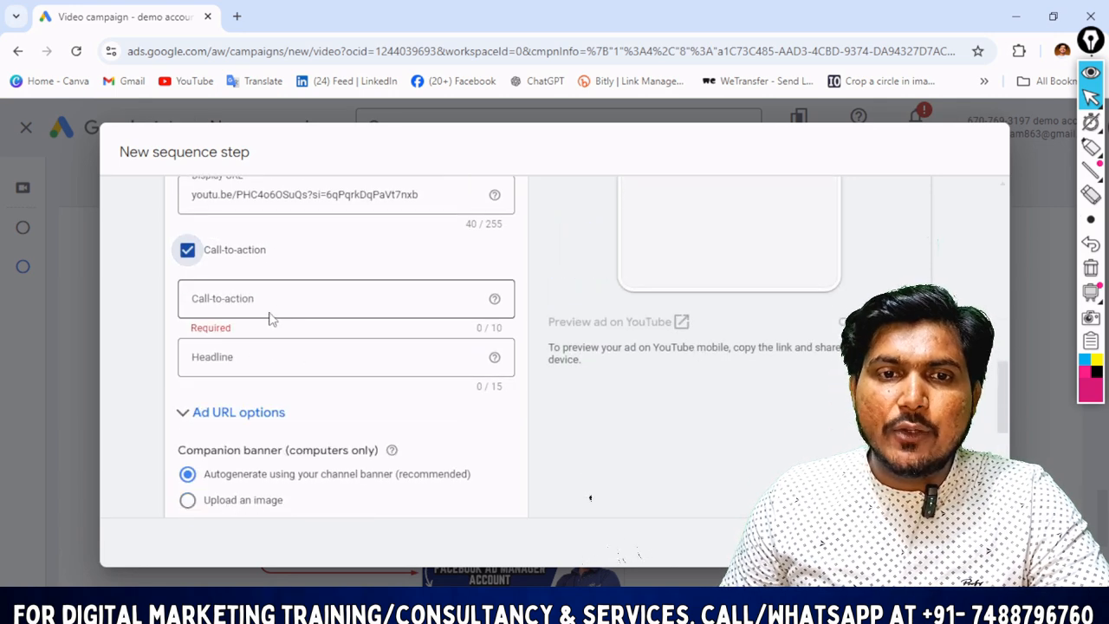
left_click(285, 298)
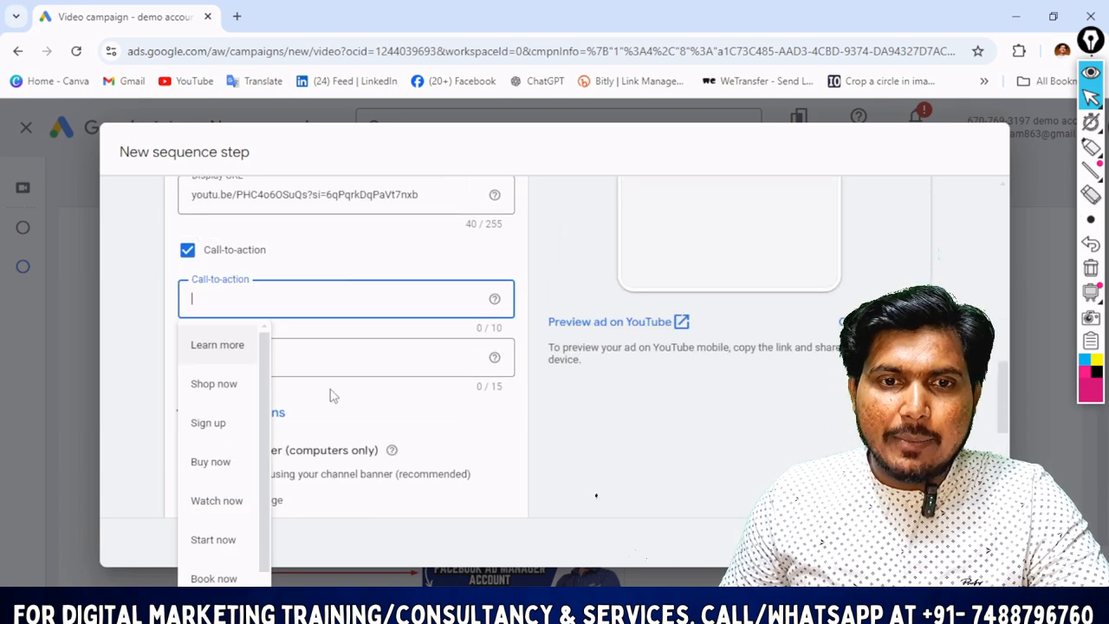
left_click(224, 425)
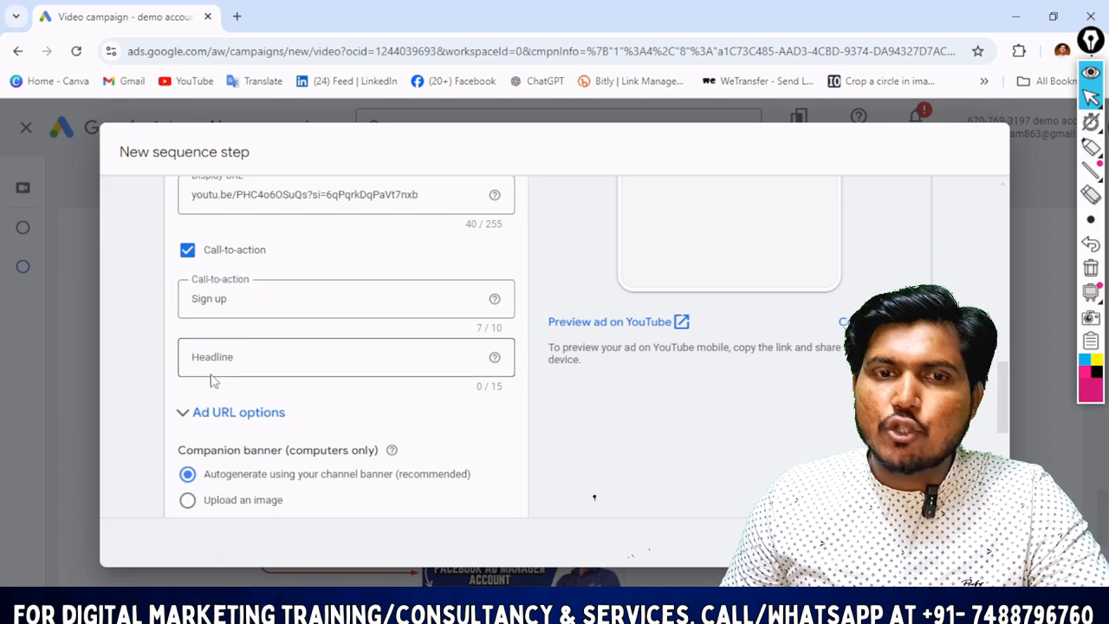
left_click(321, 307)
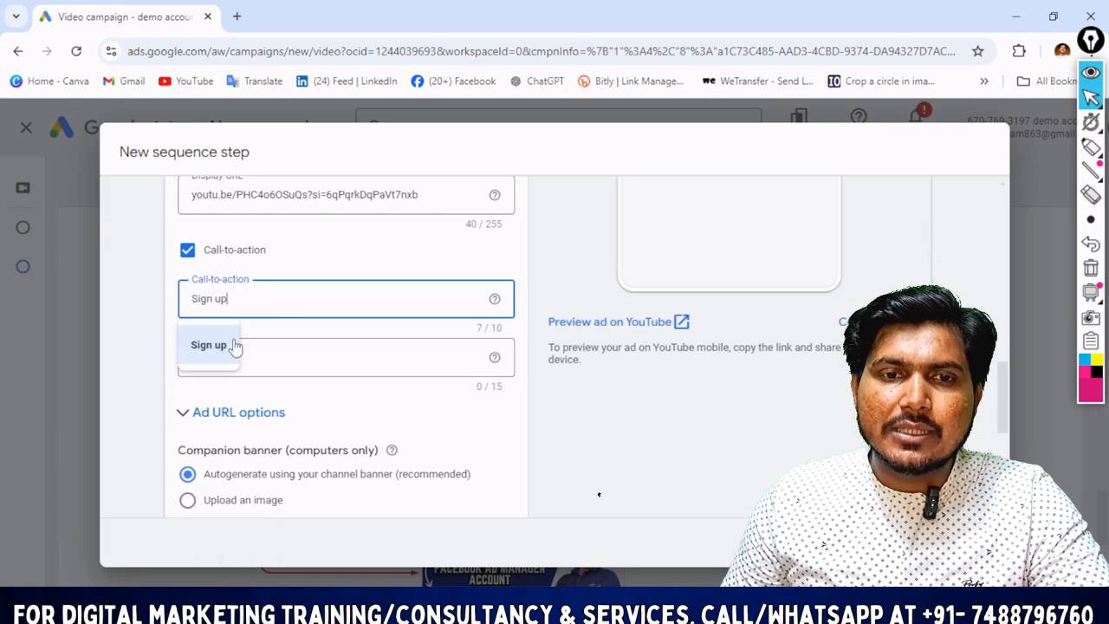
left_click(460, 314)
left_click(236, 300)
left_click(197, 364)
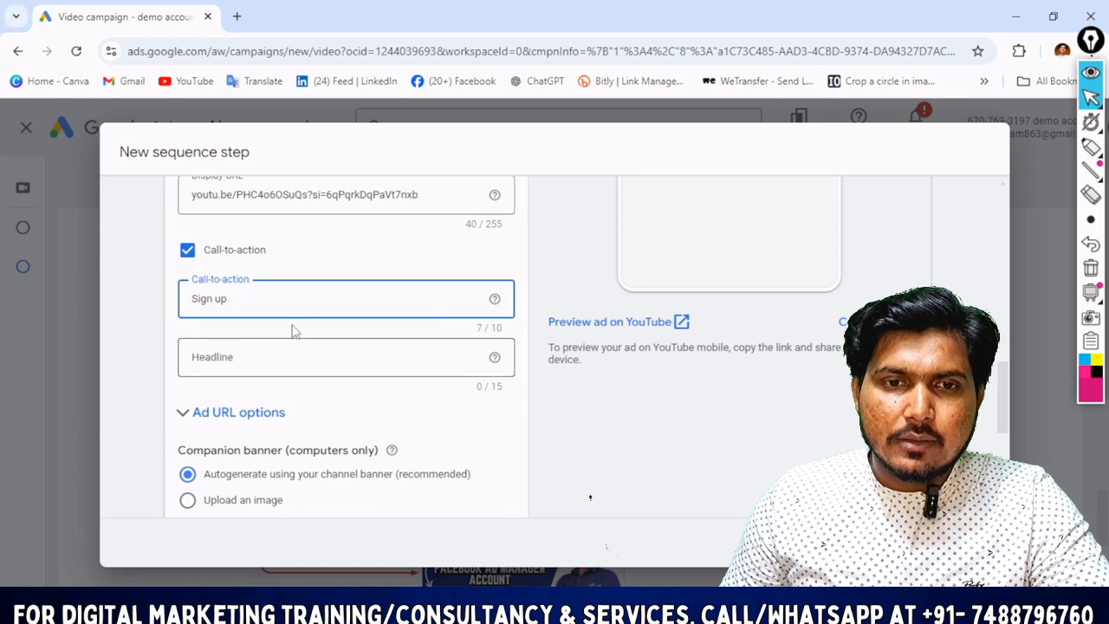
- Apply the recommended Target CPM bid of ₹102.16 to the third step and save the step
scroll(294, 373, "down", 4)
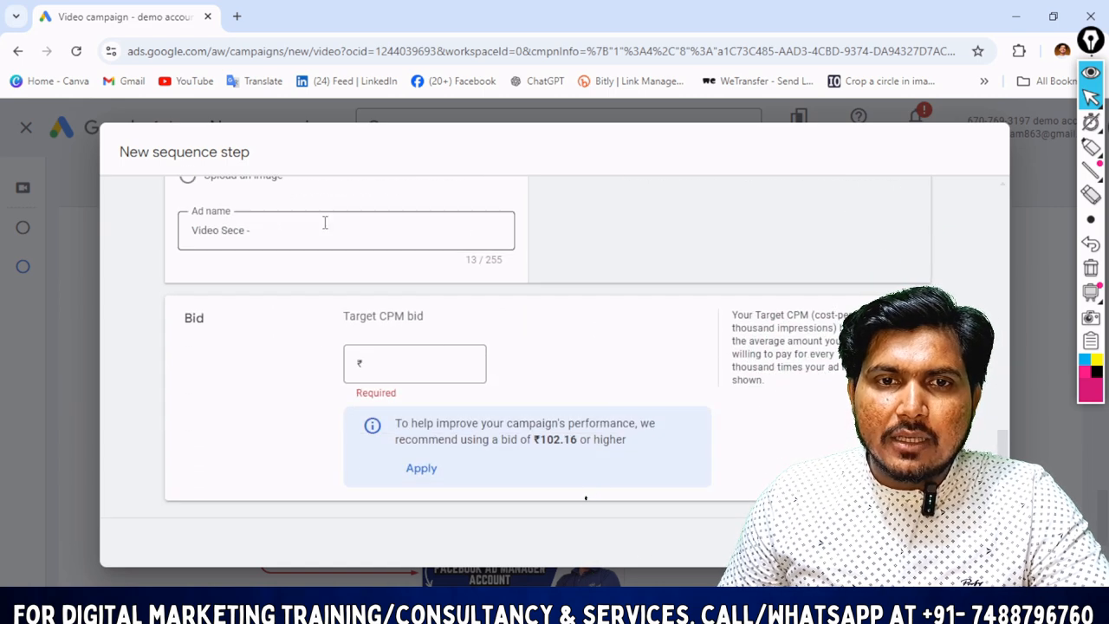
left_click(419, 468)
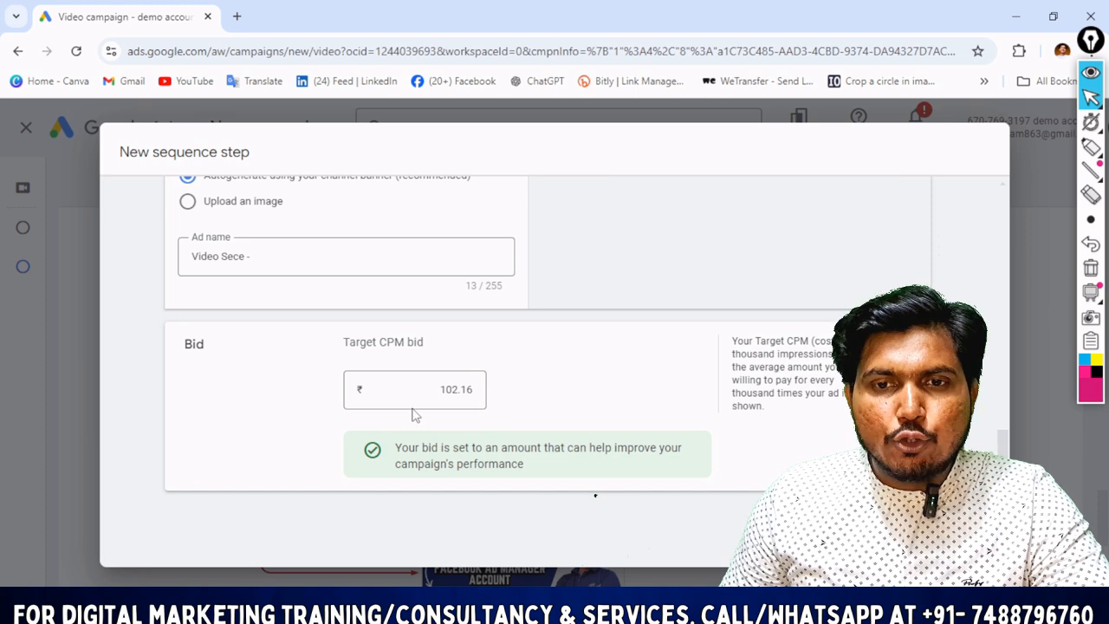
left_click(957, 542)
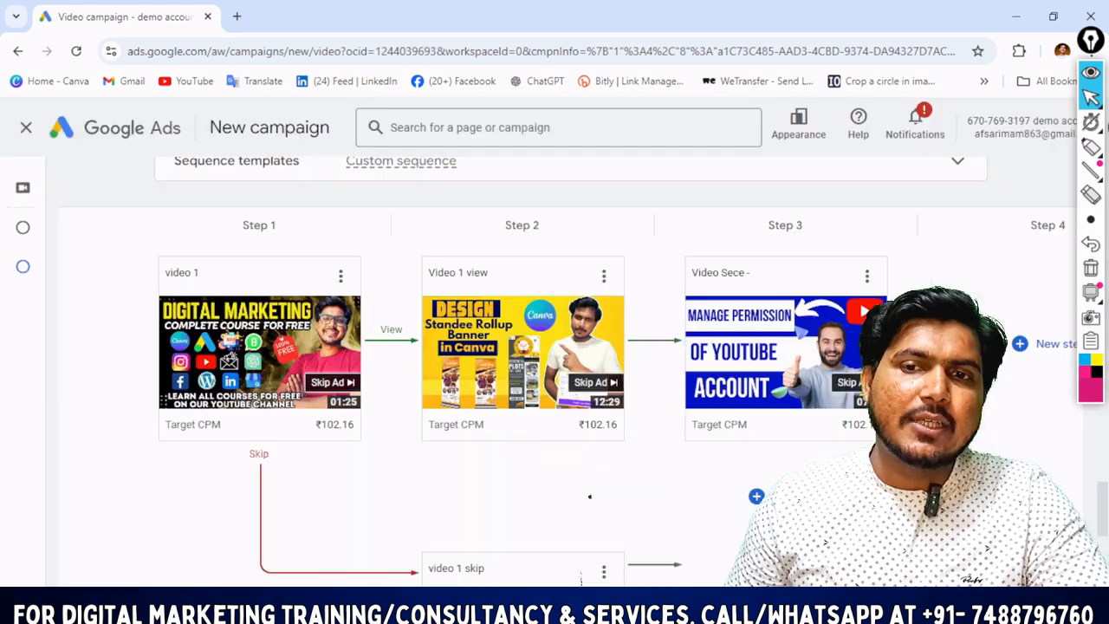
- Check the sequence diagram through Step 4 and create the video campaign
left_click(1050, 543)
scroll(1025, 359, "down", 1)
scroll(752, 398, "up", 1)
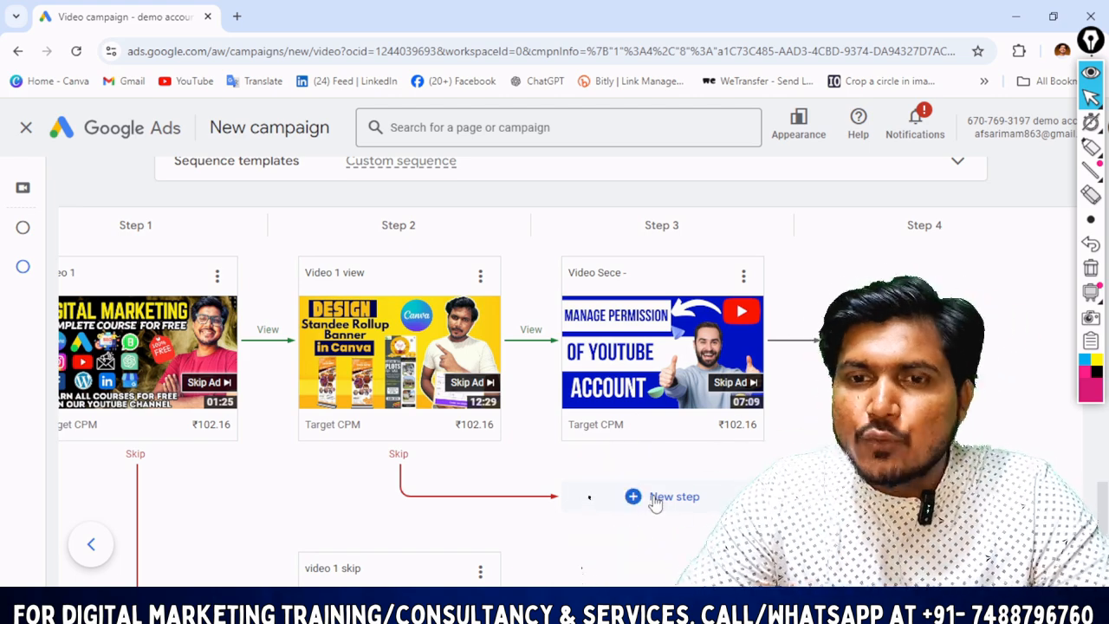
scroll(586, 498, "down", 4)
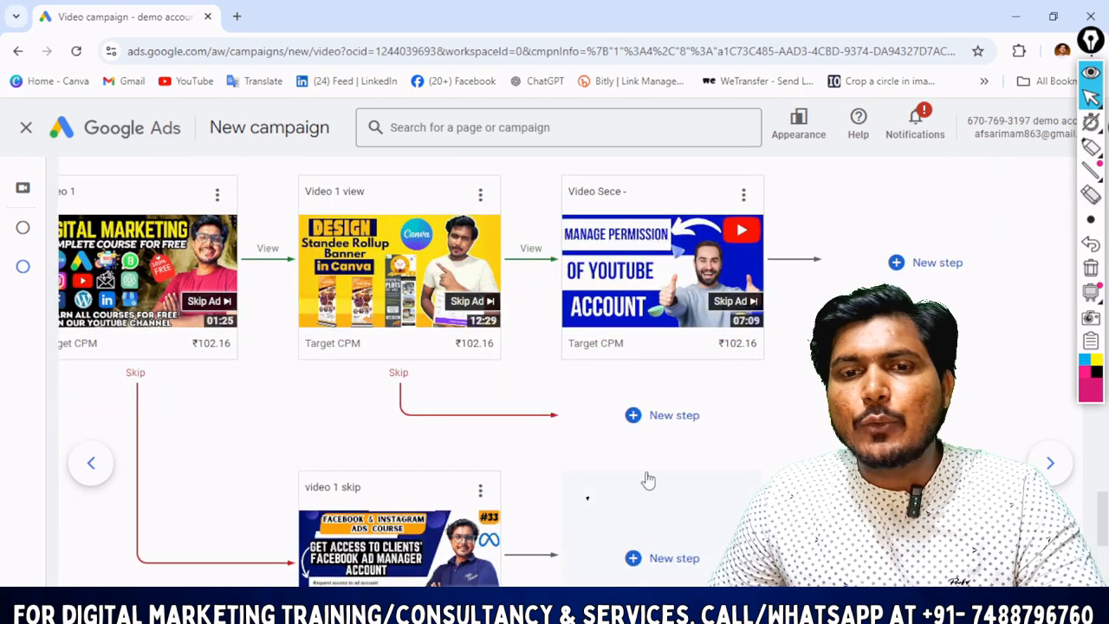
left_click(228, 498)
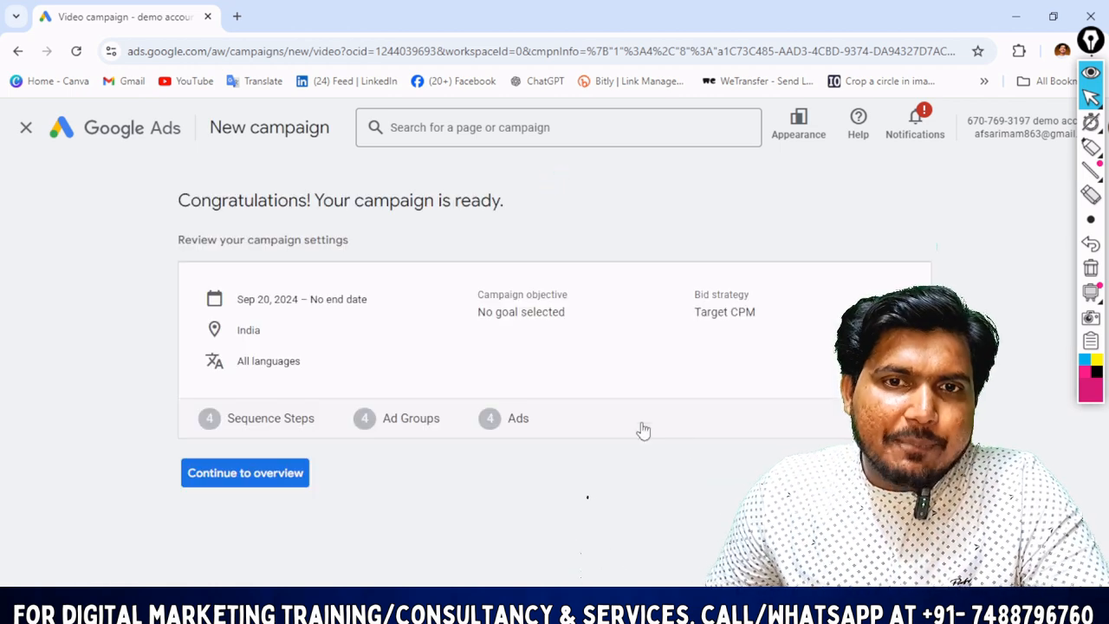
- Continue to the campaign overview and open the ad groups of "Video Sequence - campaign" from the campaigns list
left_click(260, 473)
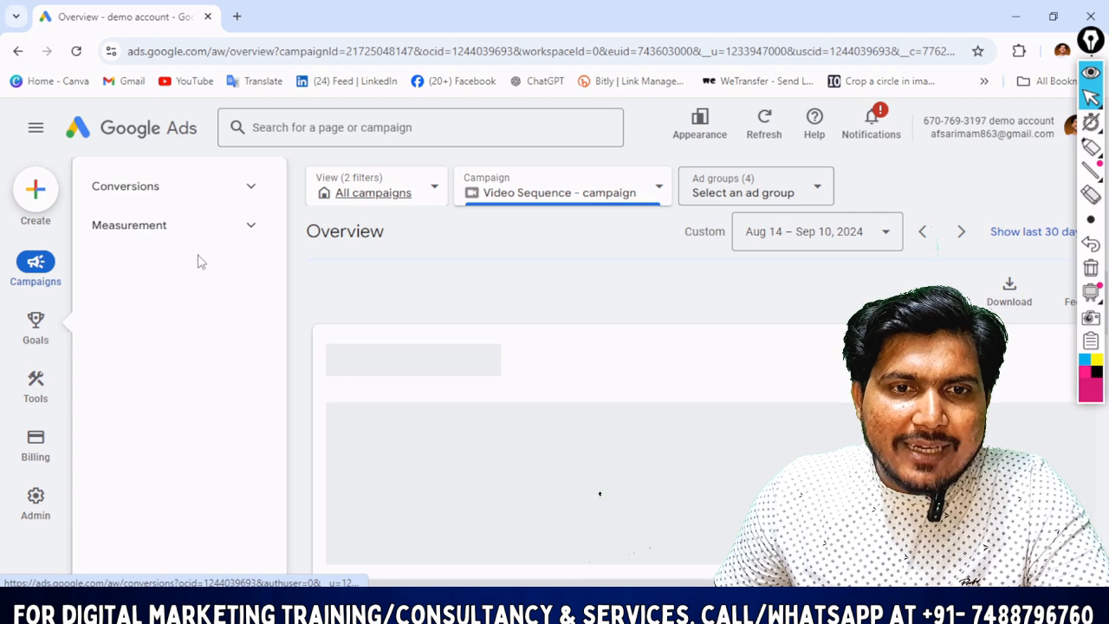
left_click(208, 311)
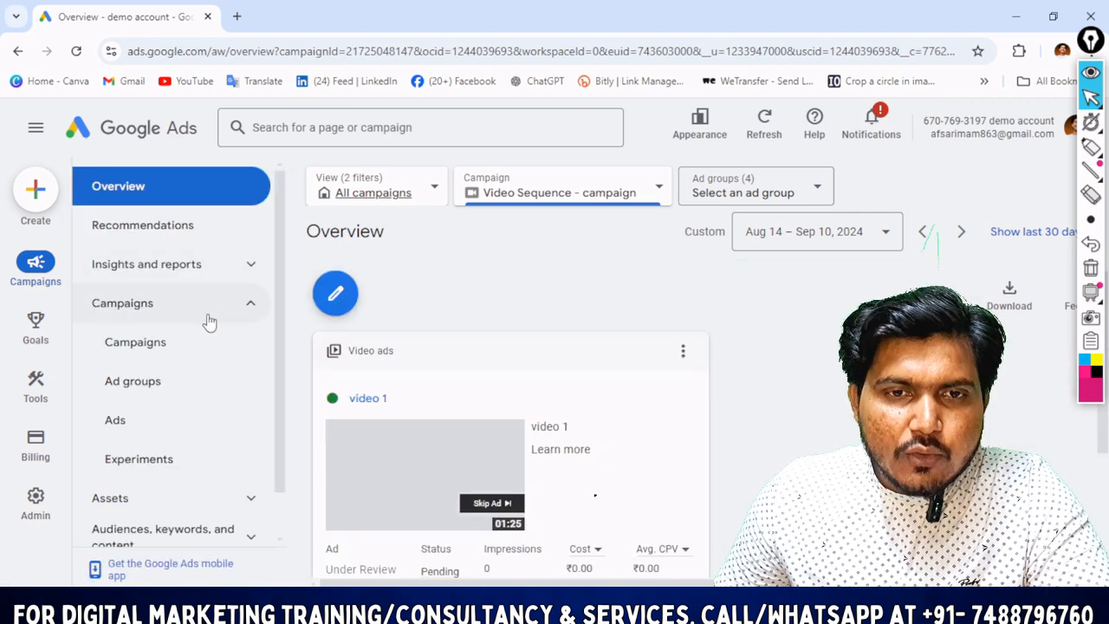
left_click(164, 351)
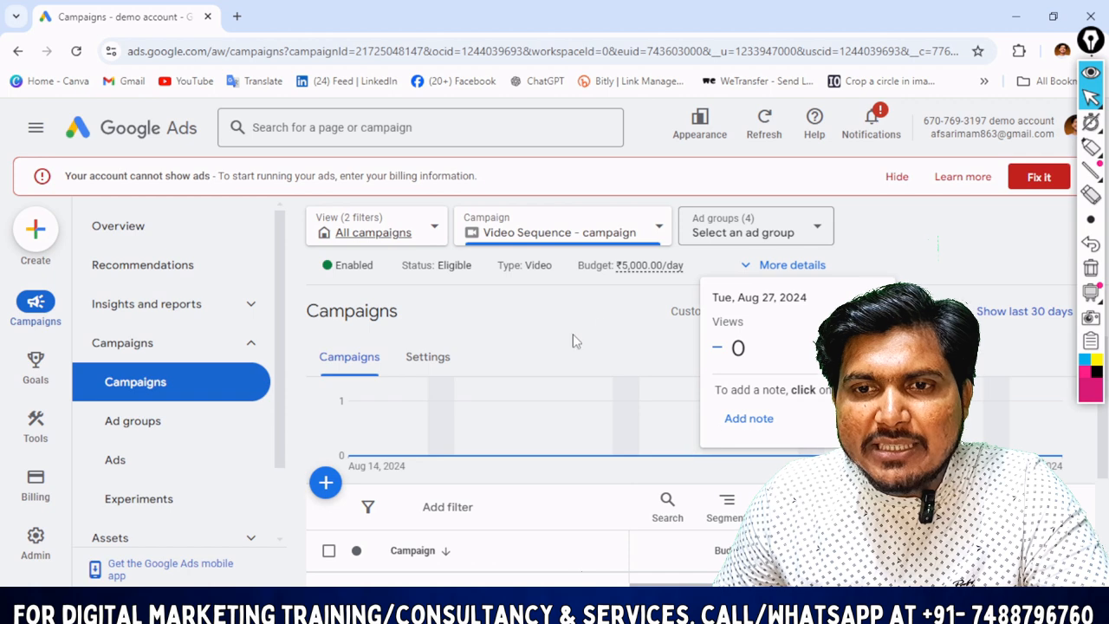
scroll(444, 450, "down", 1)
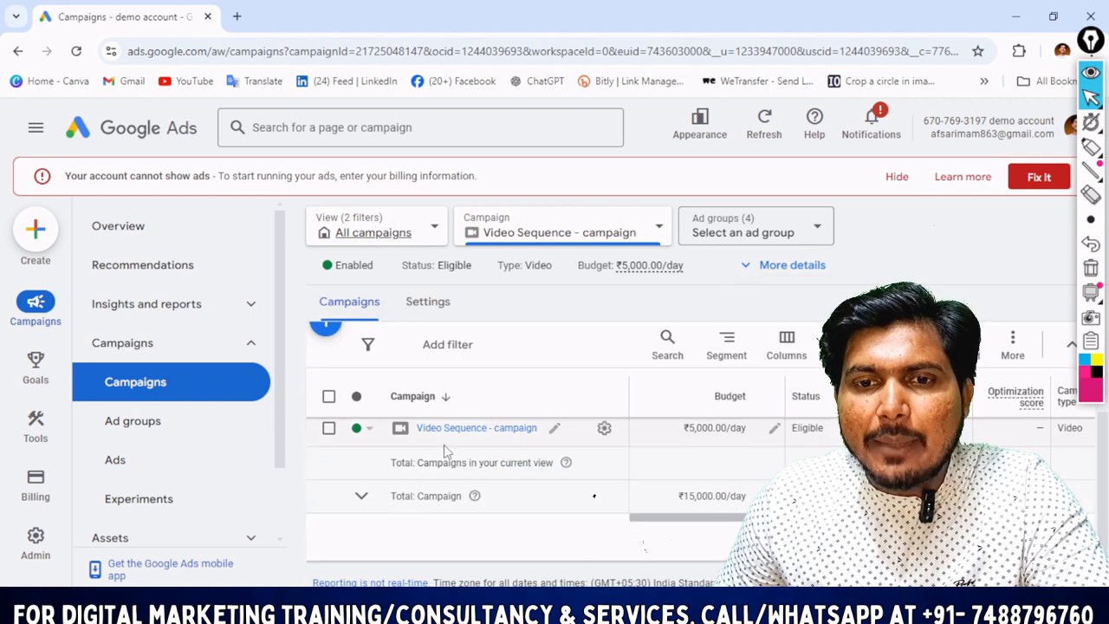
left_click(447, 436)
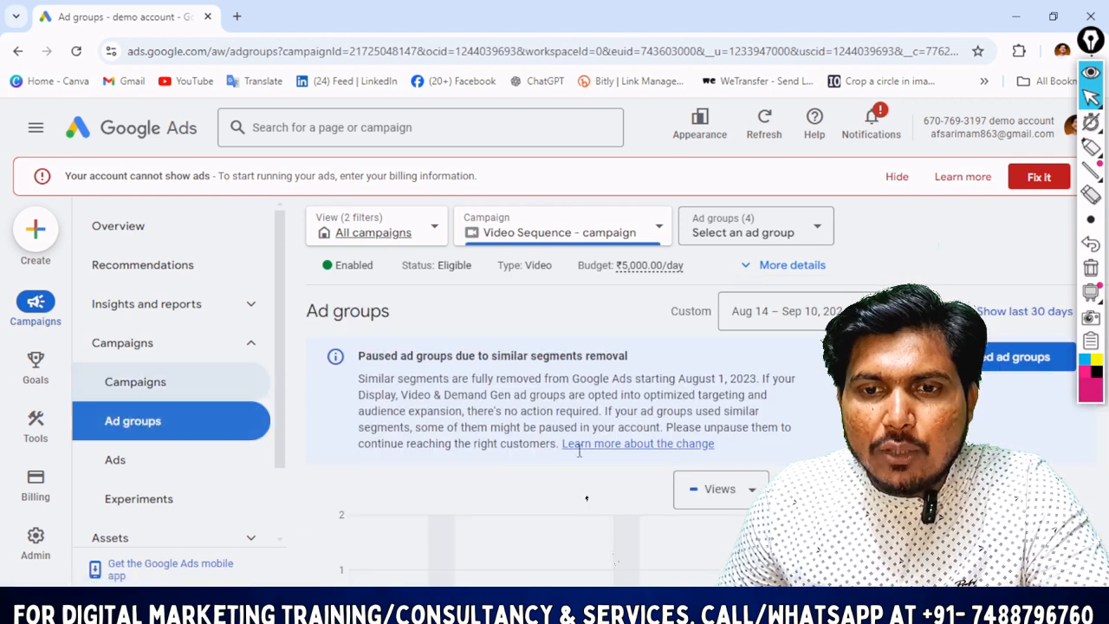
scroll(589, 467, "down", 5)
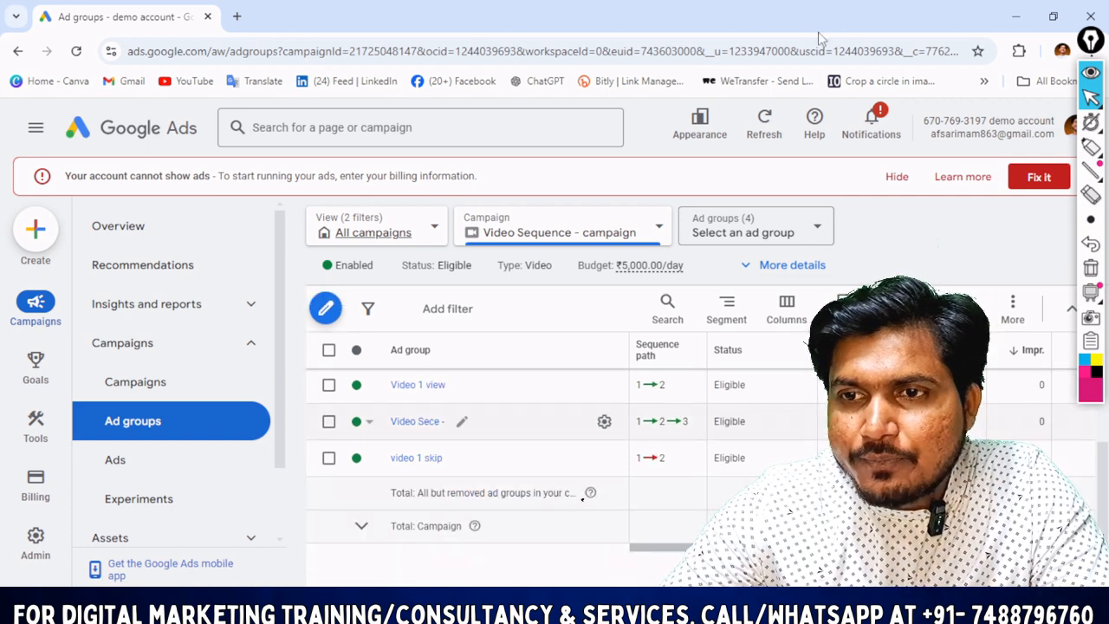
- Outline the "Video 1 view" ad group with the screen annotation pen and clear the drawing
left_click(1091, 149)
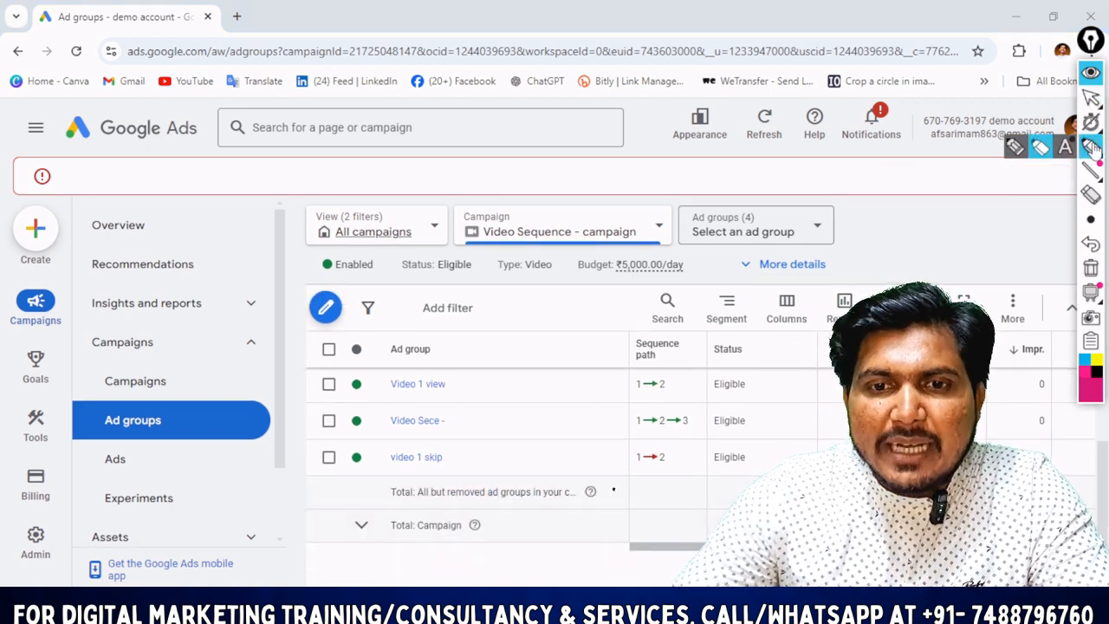
mouse_move(376, 401)
left_mouse_down()
mouse_move(494, 396)
mouse_move(390, 404)
left_mouse_up()
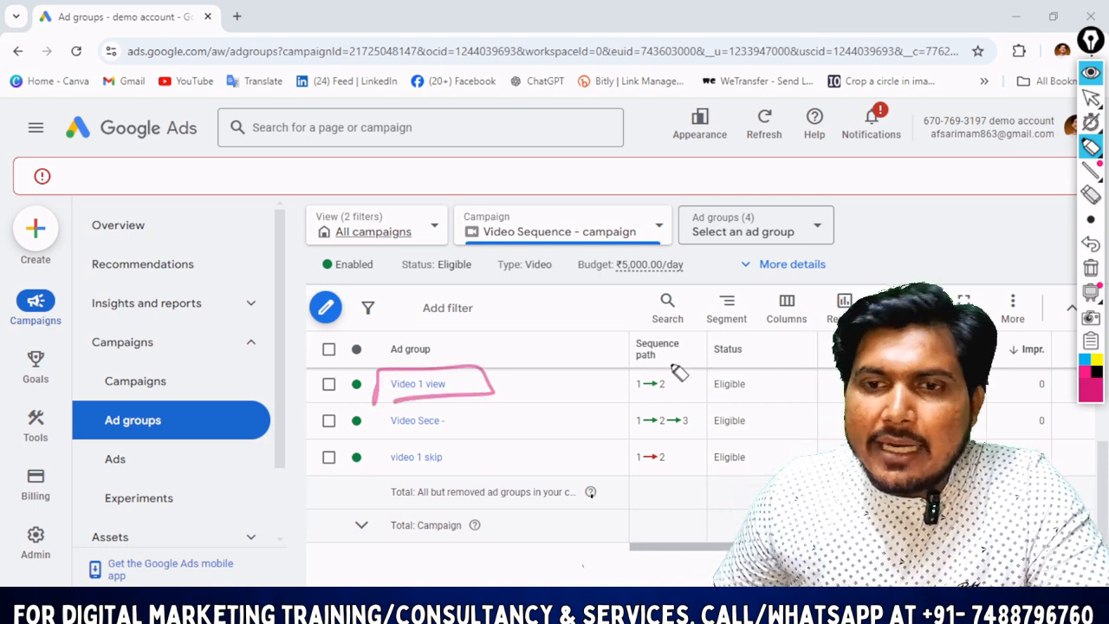
scroll(673, 368, "down", 2)
left_click(1089, 97)
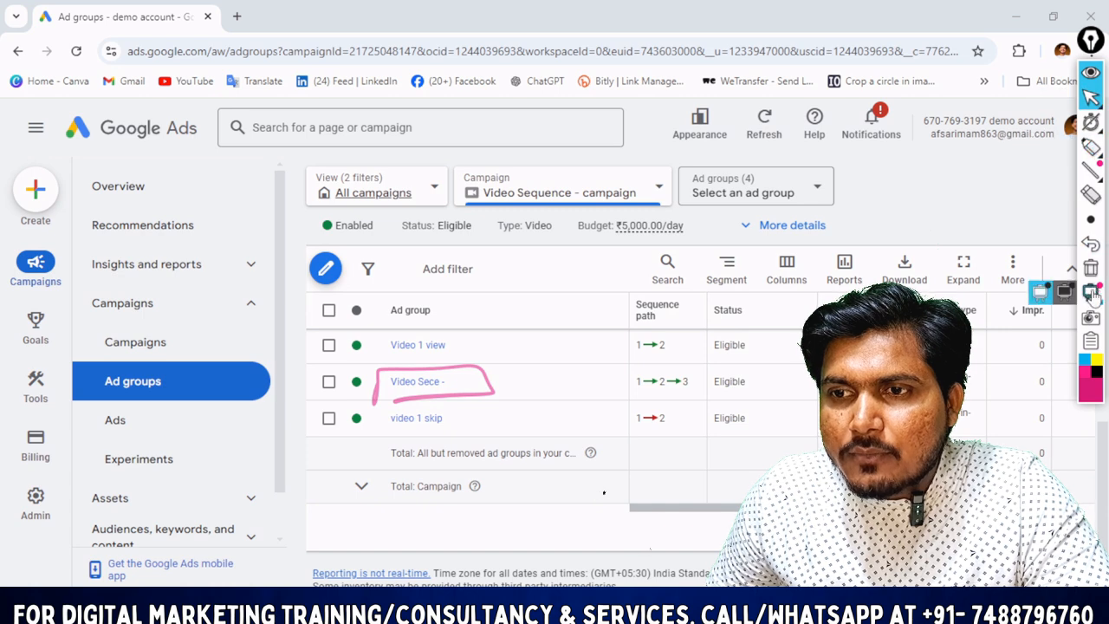
left_click(1091, 269)
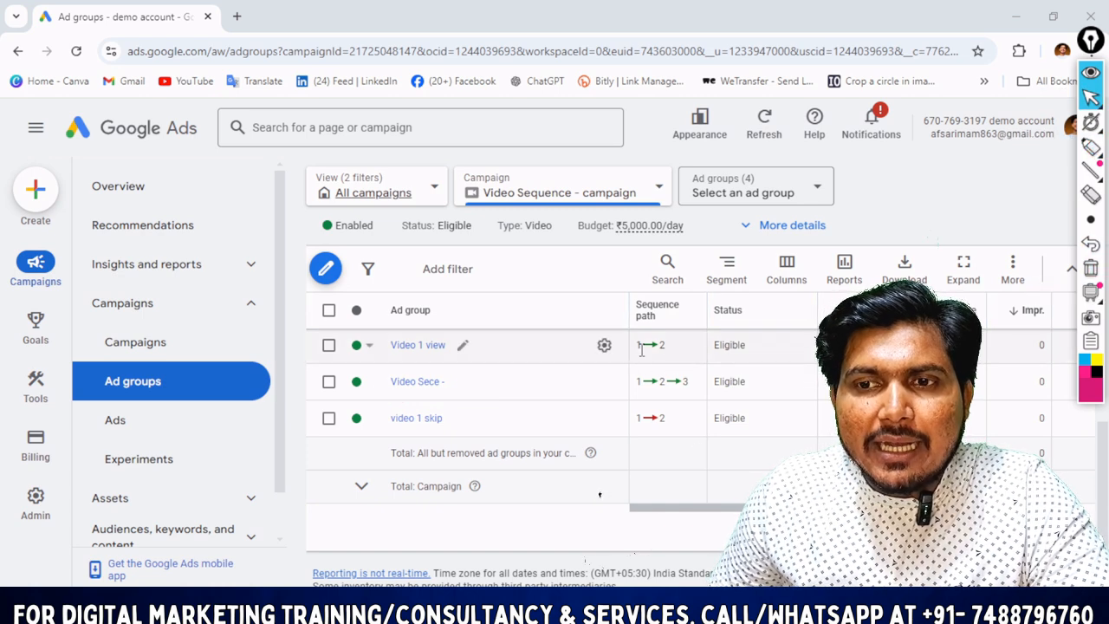
- Examine the "Video 1 view" ad group's sequence path and the ad group table's columns from Target CPM to conversion rate
mouse_move(645, 346)
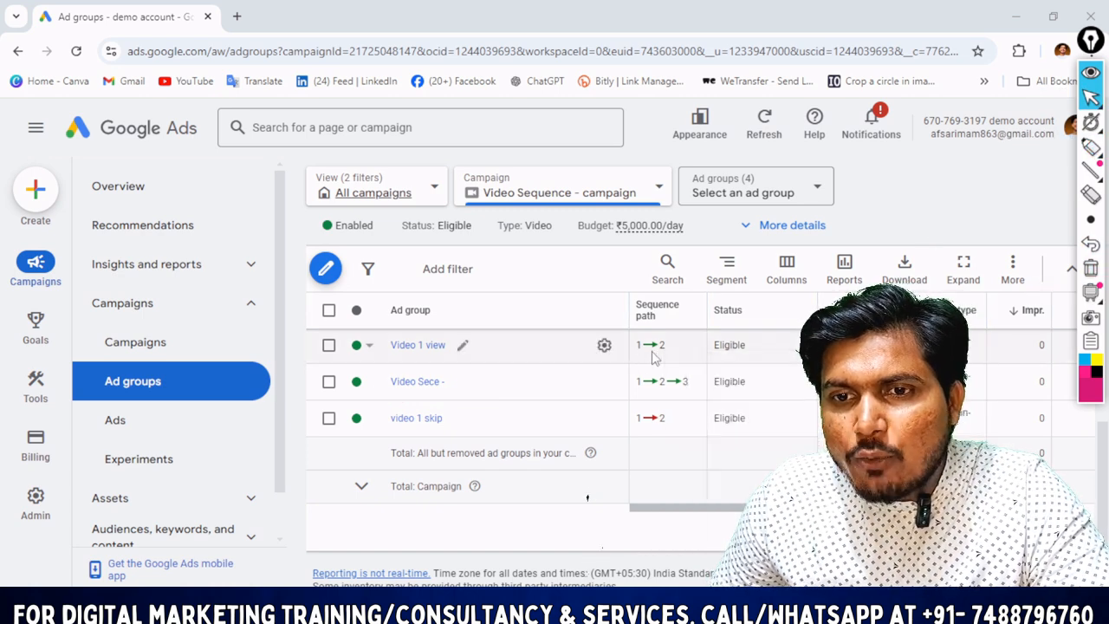
mouse_move(654, 351)
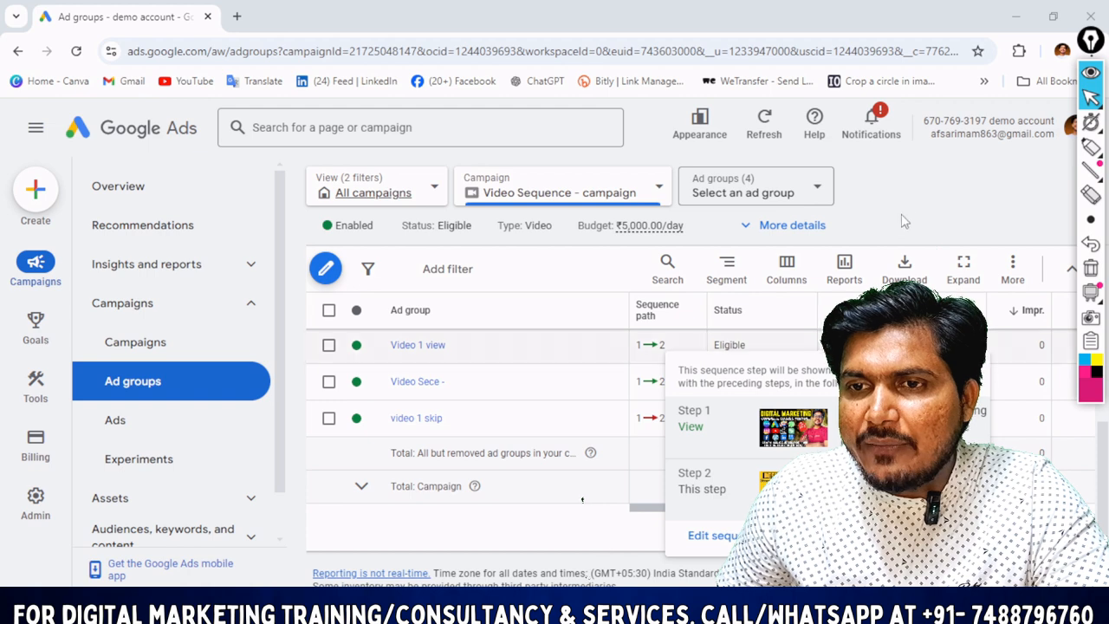
scroll(590, 497, "right", 3)
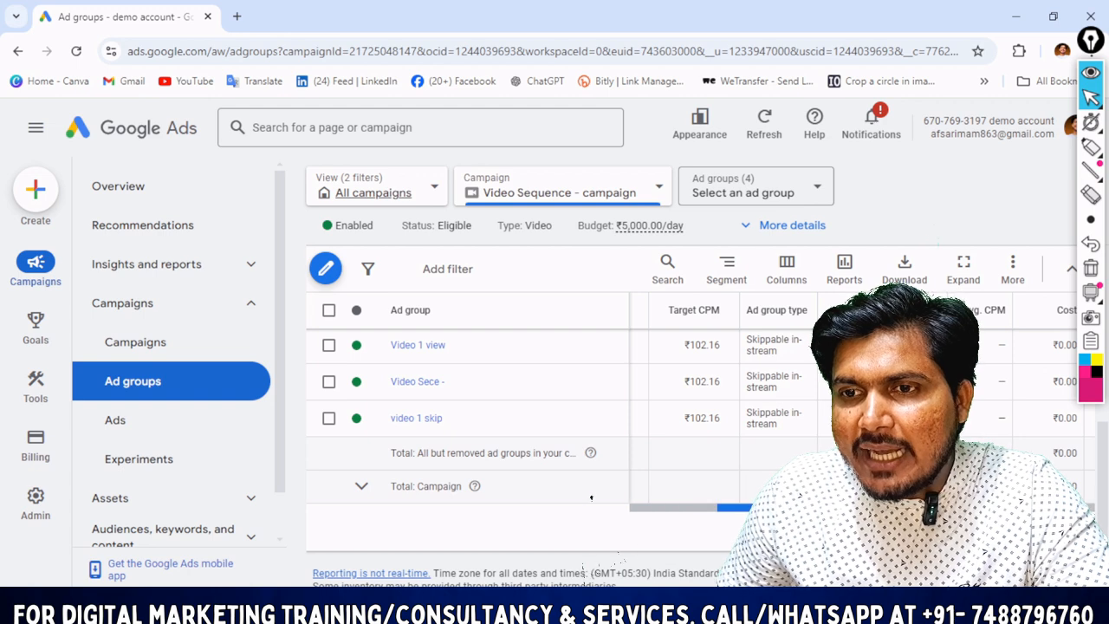
scroll(587, 498, "right", 2)
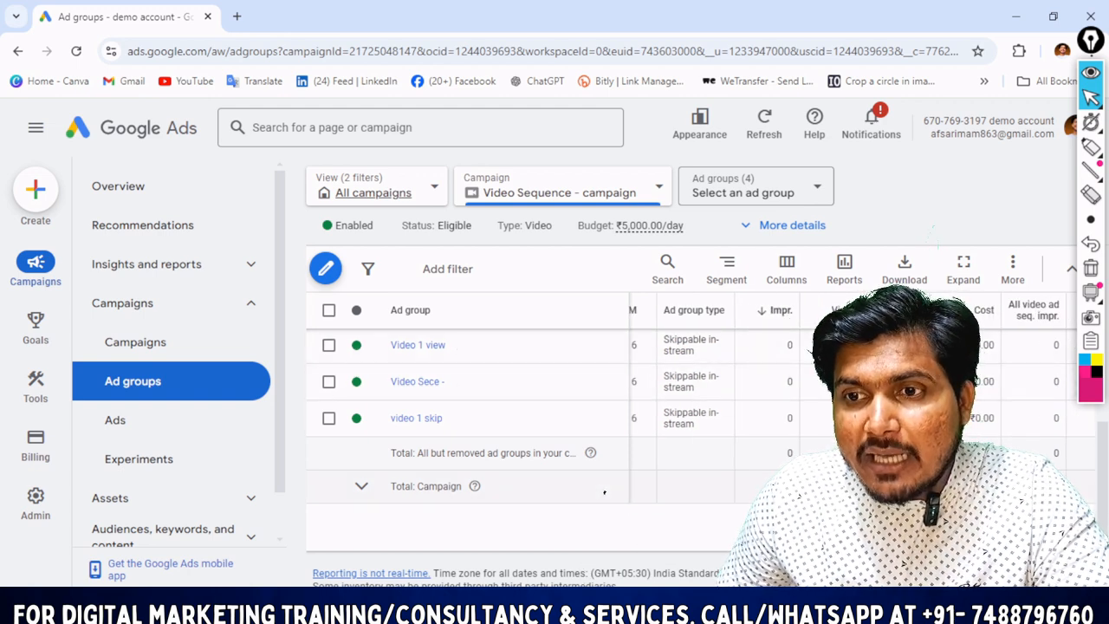
scroll(598, 493, "right", 3)
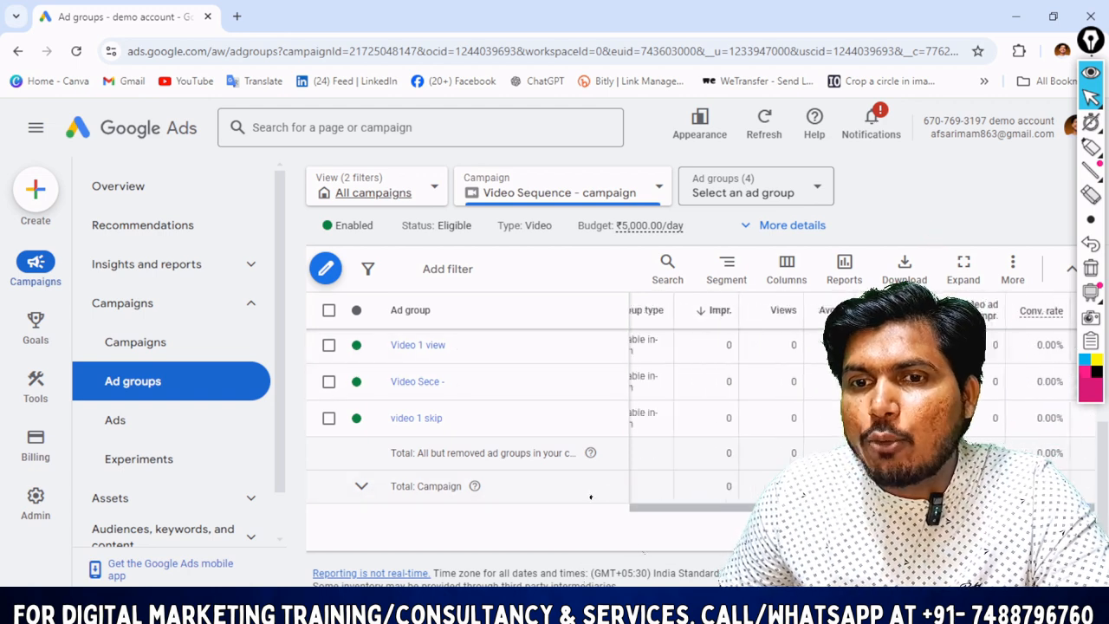
- Examine the sequence paths of the "Video Sece -" and "video 1 skip" ad groups, including the step details for "Video Sece -"
scroll(590, 497, "left", 4)
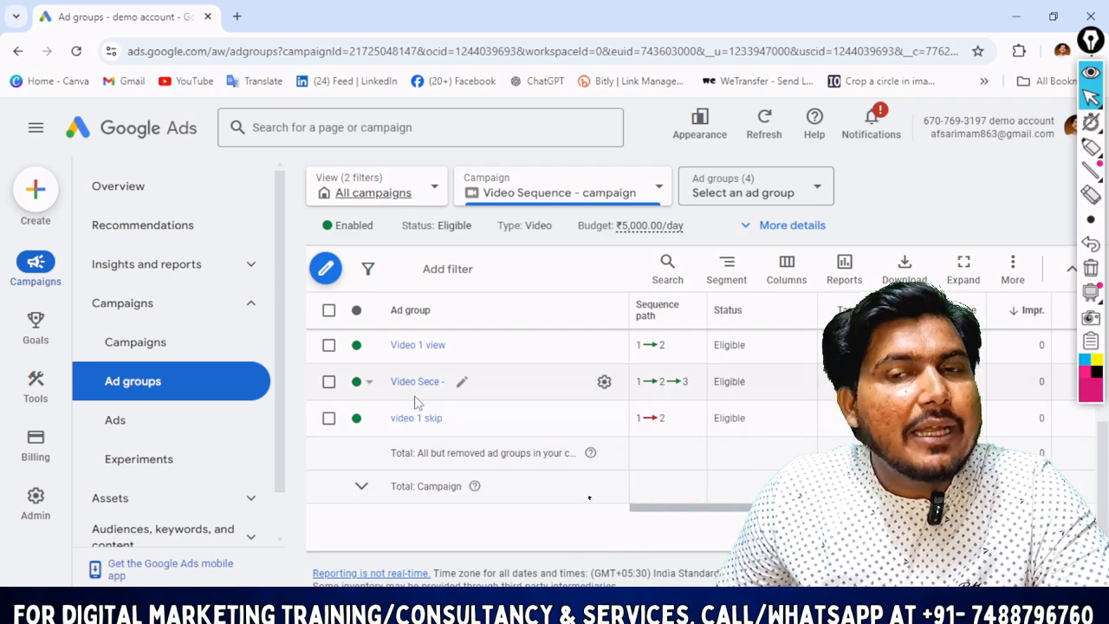
mouse_move(648, 389)
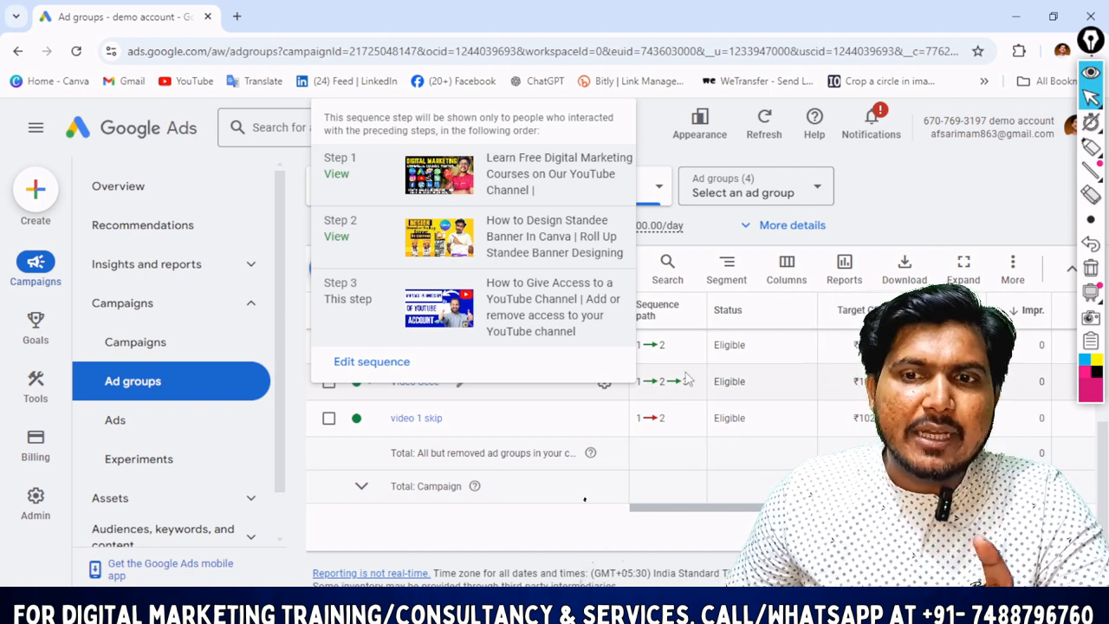
mouse_move(762, 508)
left_mouse_down()
mouse_move(979, 508)
mouse_move(741, 508)
left_mouse_up()
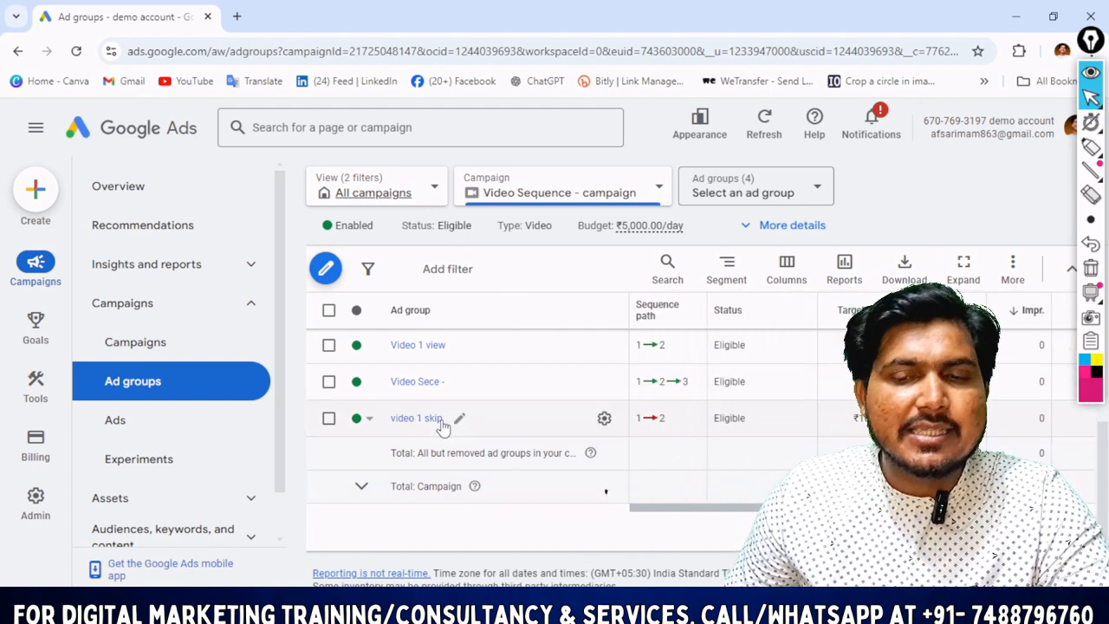
left_click_drag(767, 508, 728, 511)
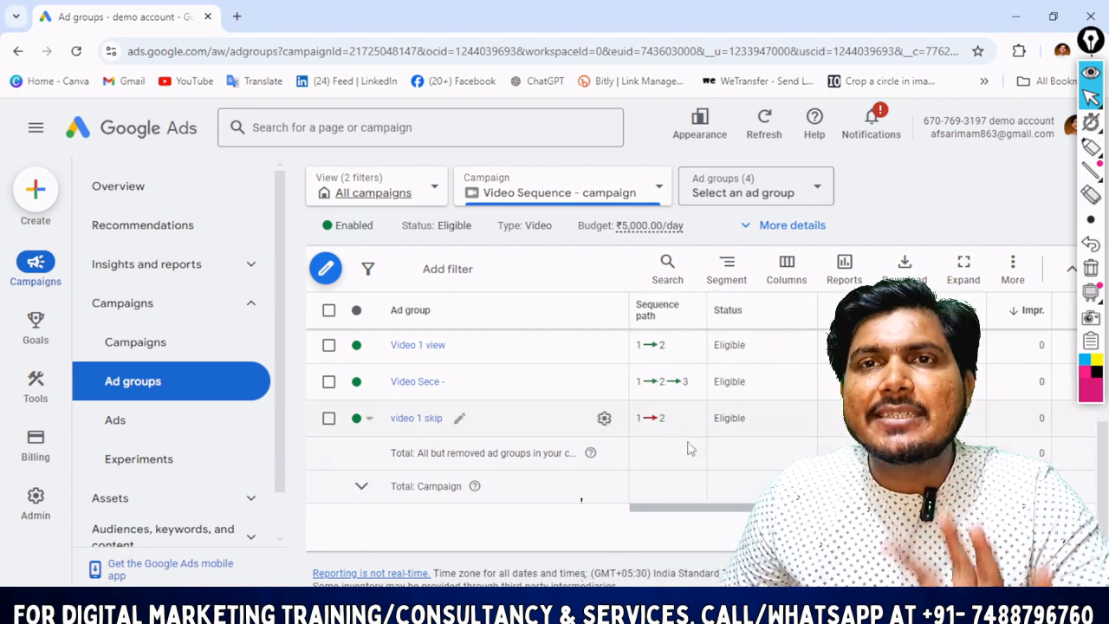
- Switch to the "My Board Text" board in Miro and activate the screen annotation pen for the "Key Benefits of Ad Sequencing" notes
left_click(584, 608)
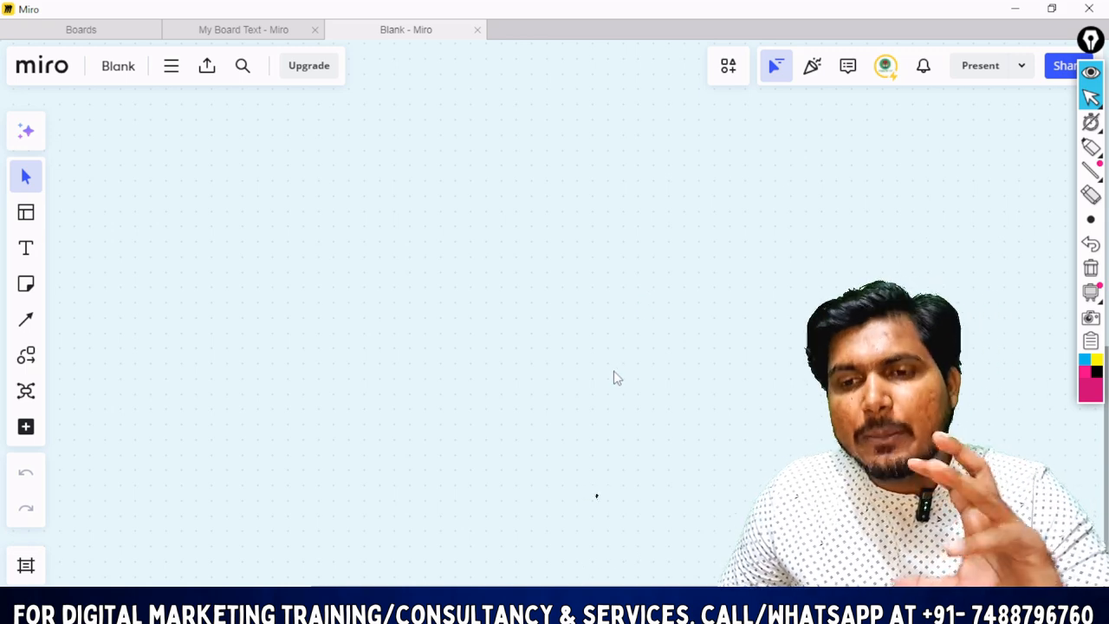
left_click(248, 35)
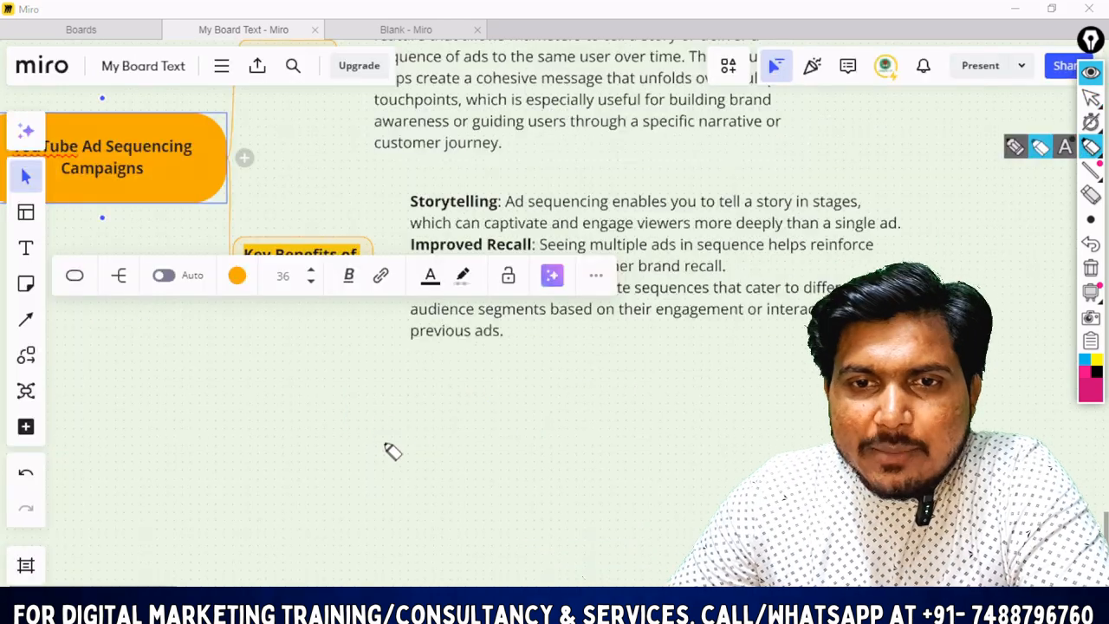
left_click(1090, 97)
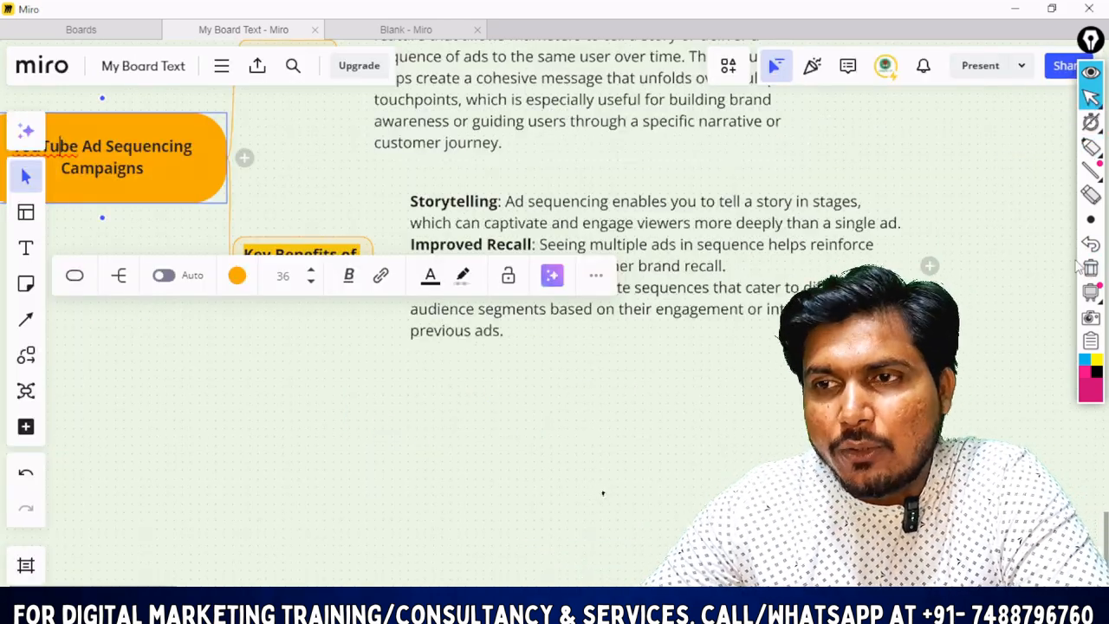
mouse_move(1091, 143)
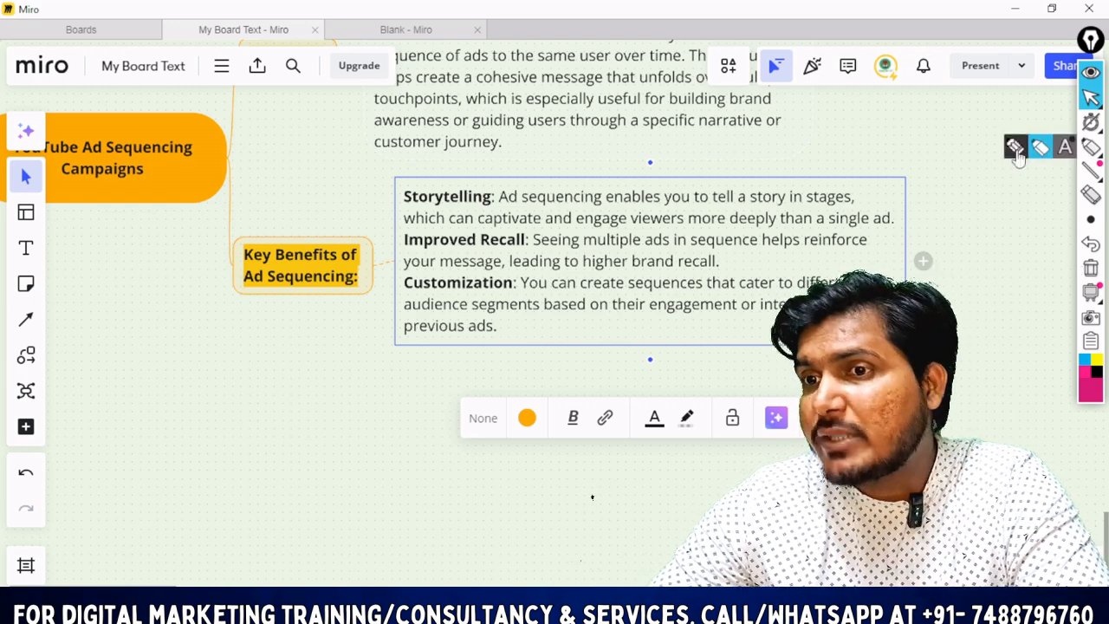
left_click(1093, 145)
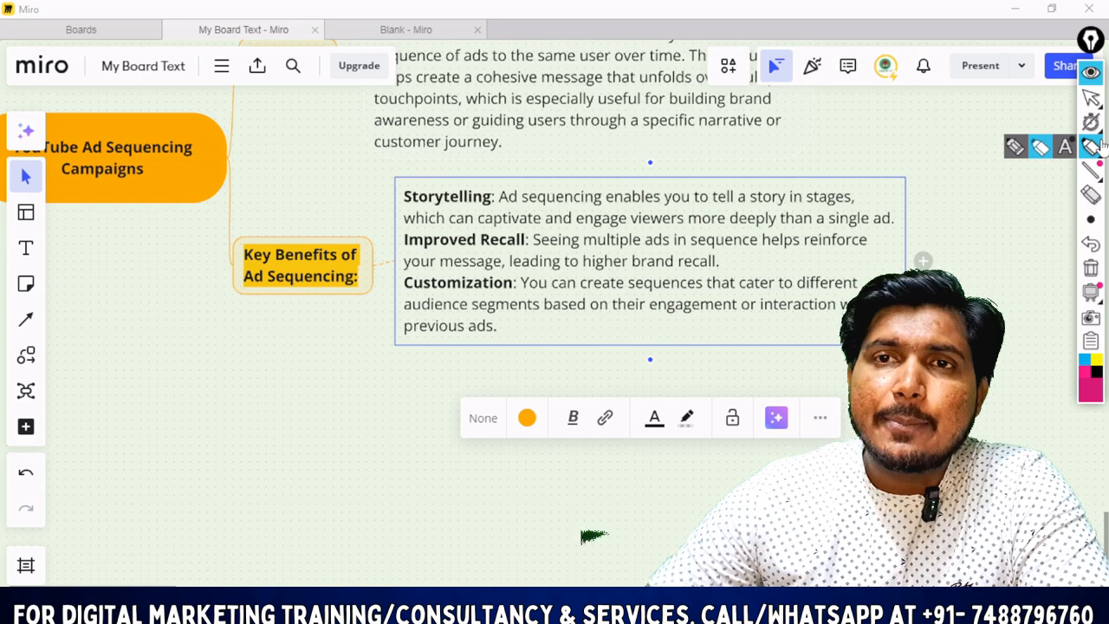